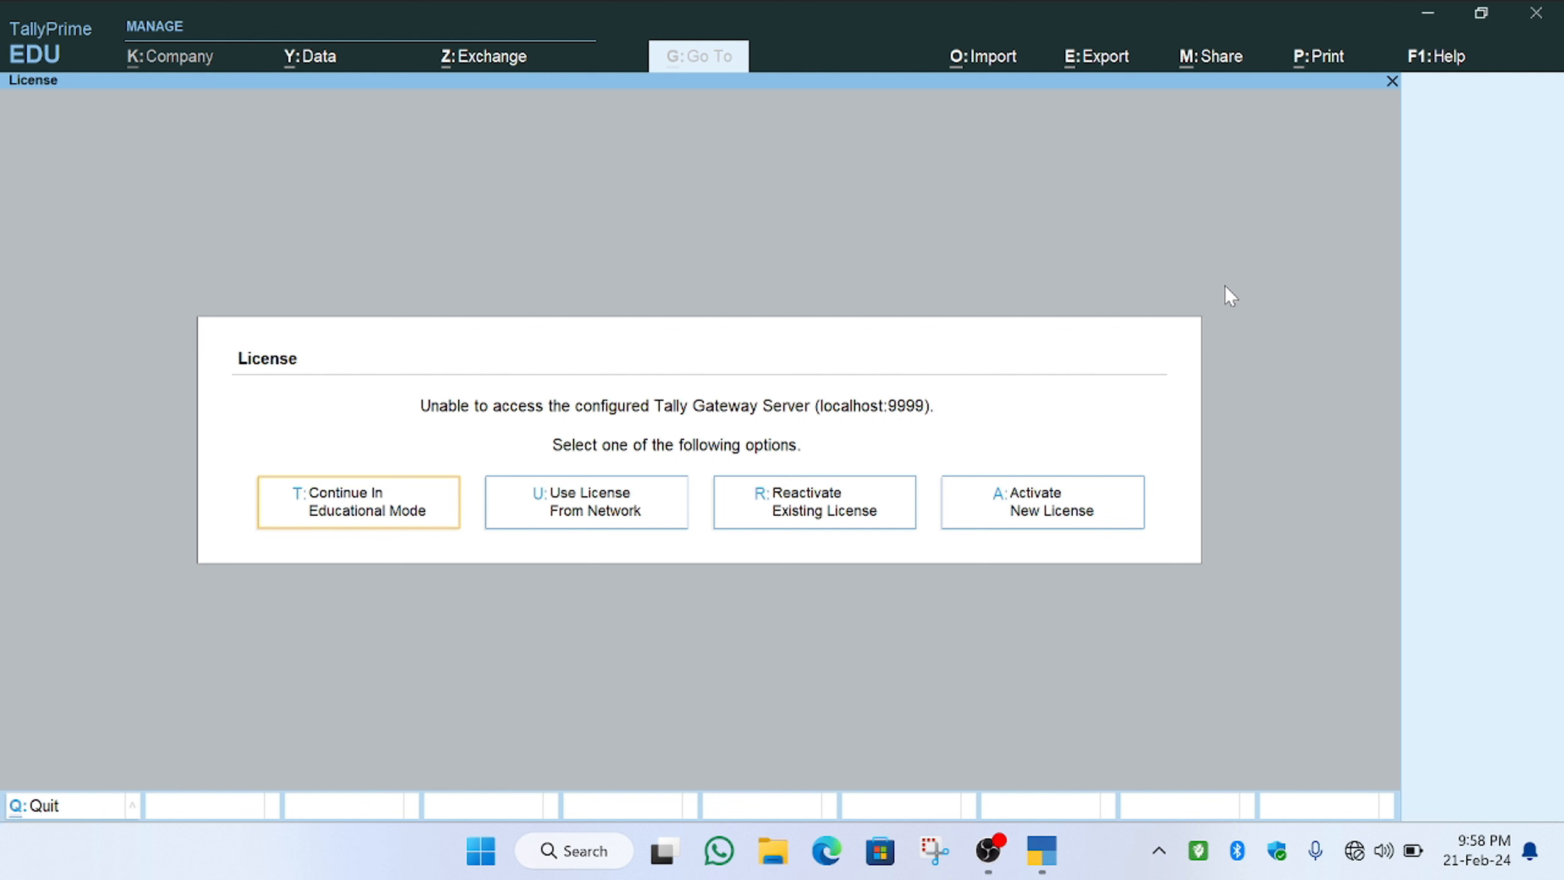
Continue in educational mode and shut the currently loaded company
left_click(338, 521)
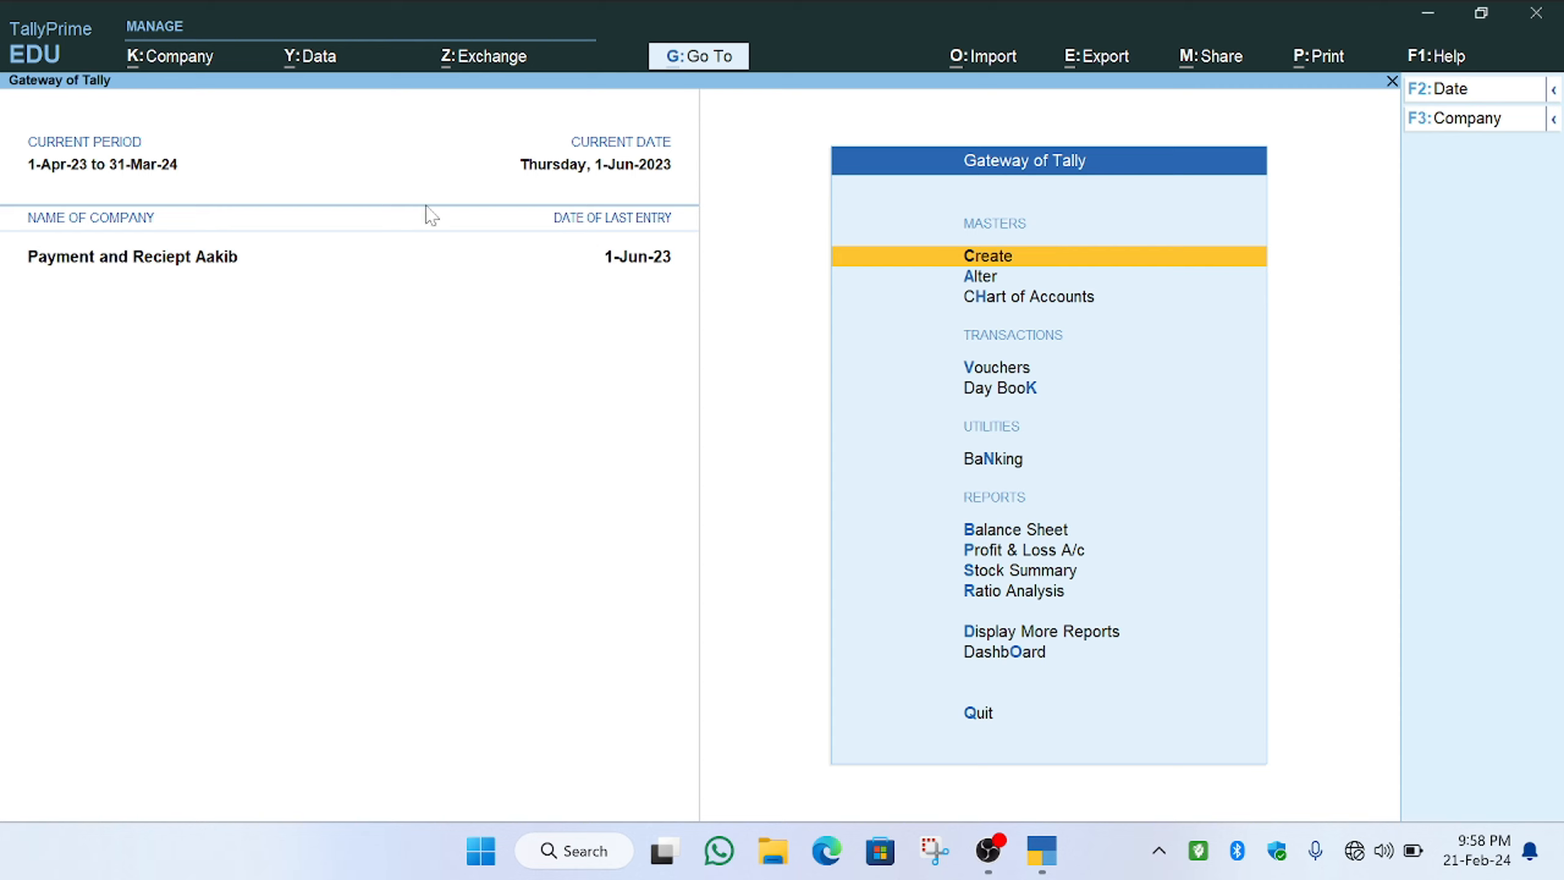
left_click(1441, 123)
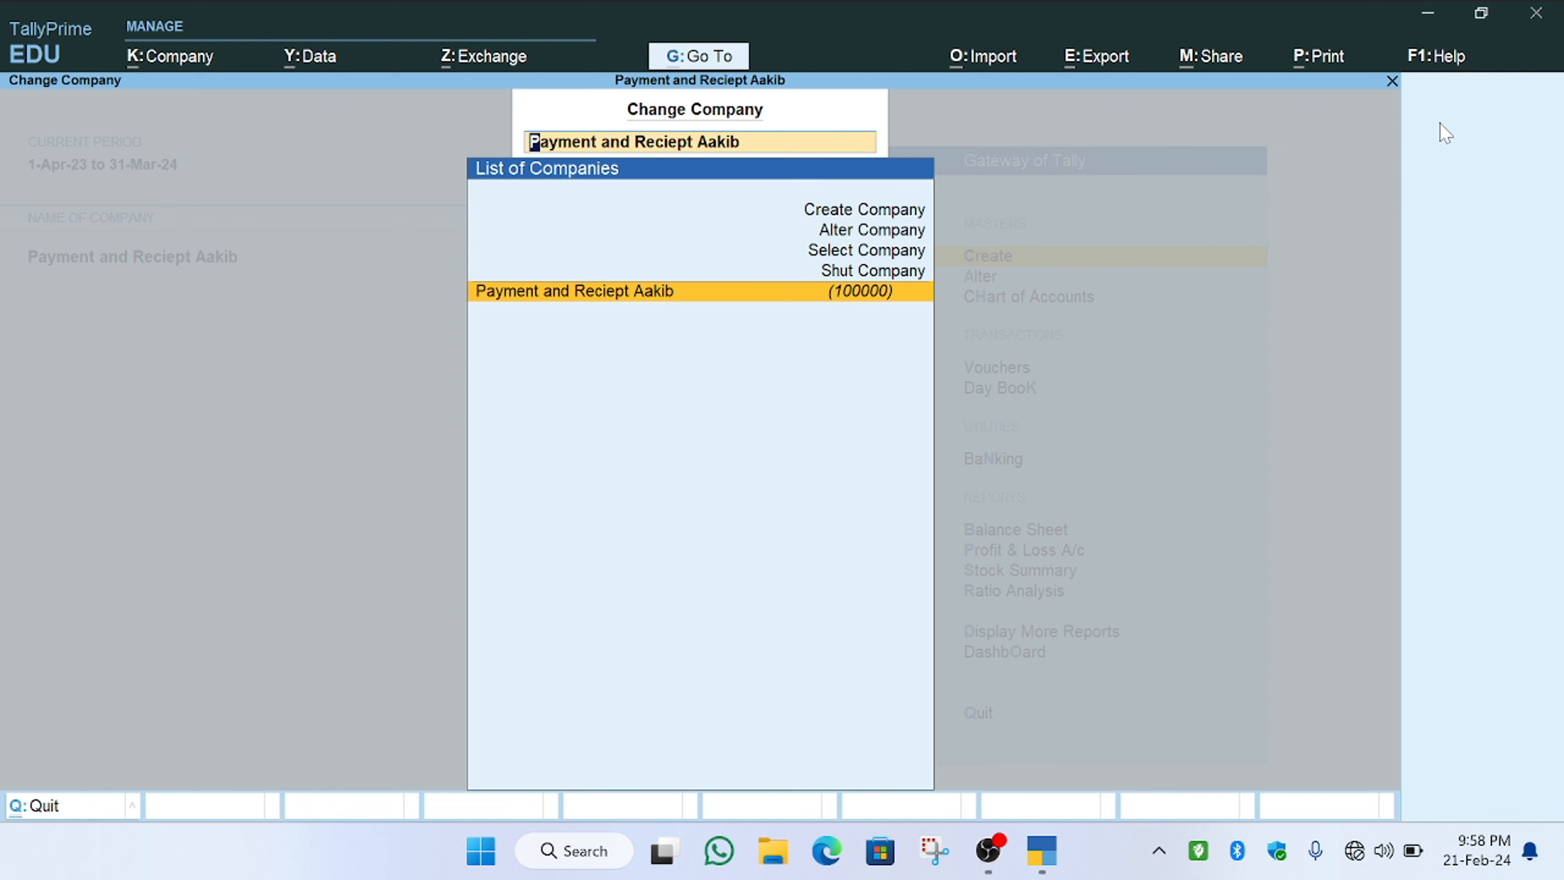
key("Up")
key("Return")
key("Return")
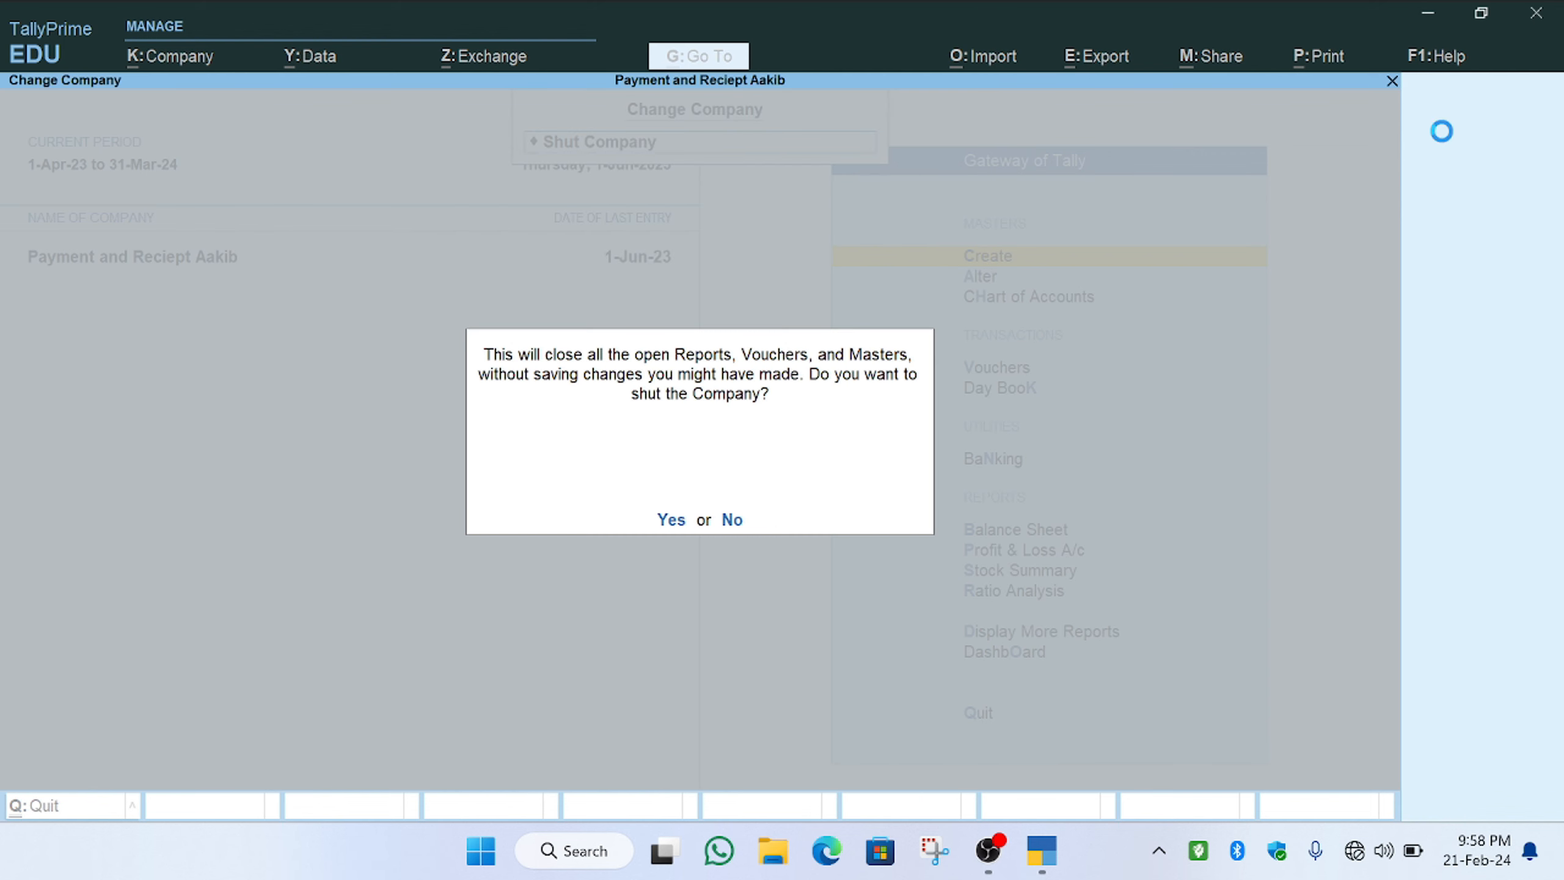
key("y")
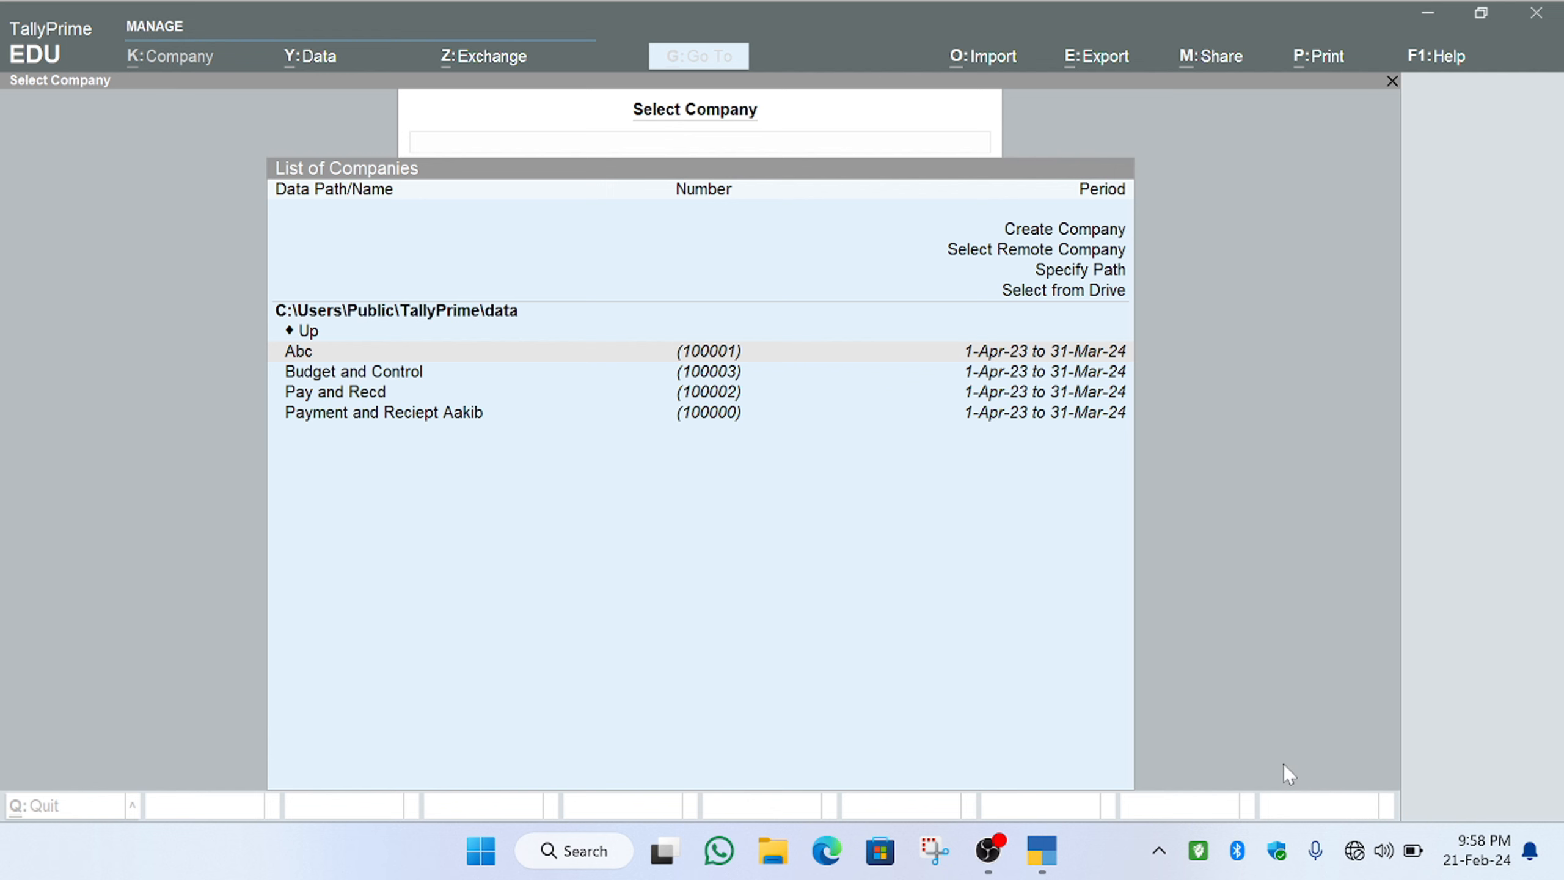
key("super+a")
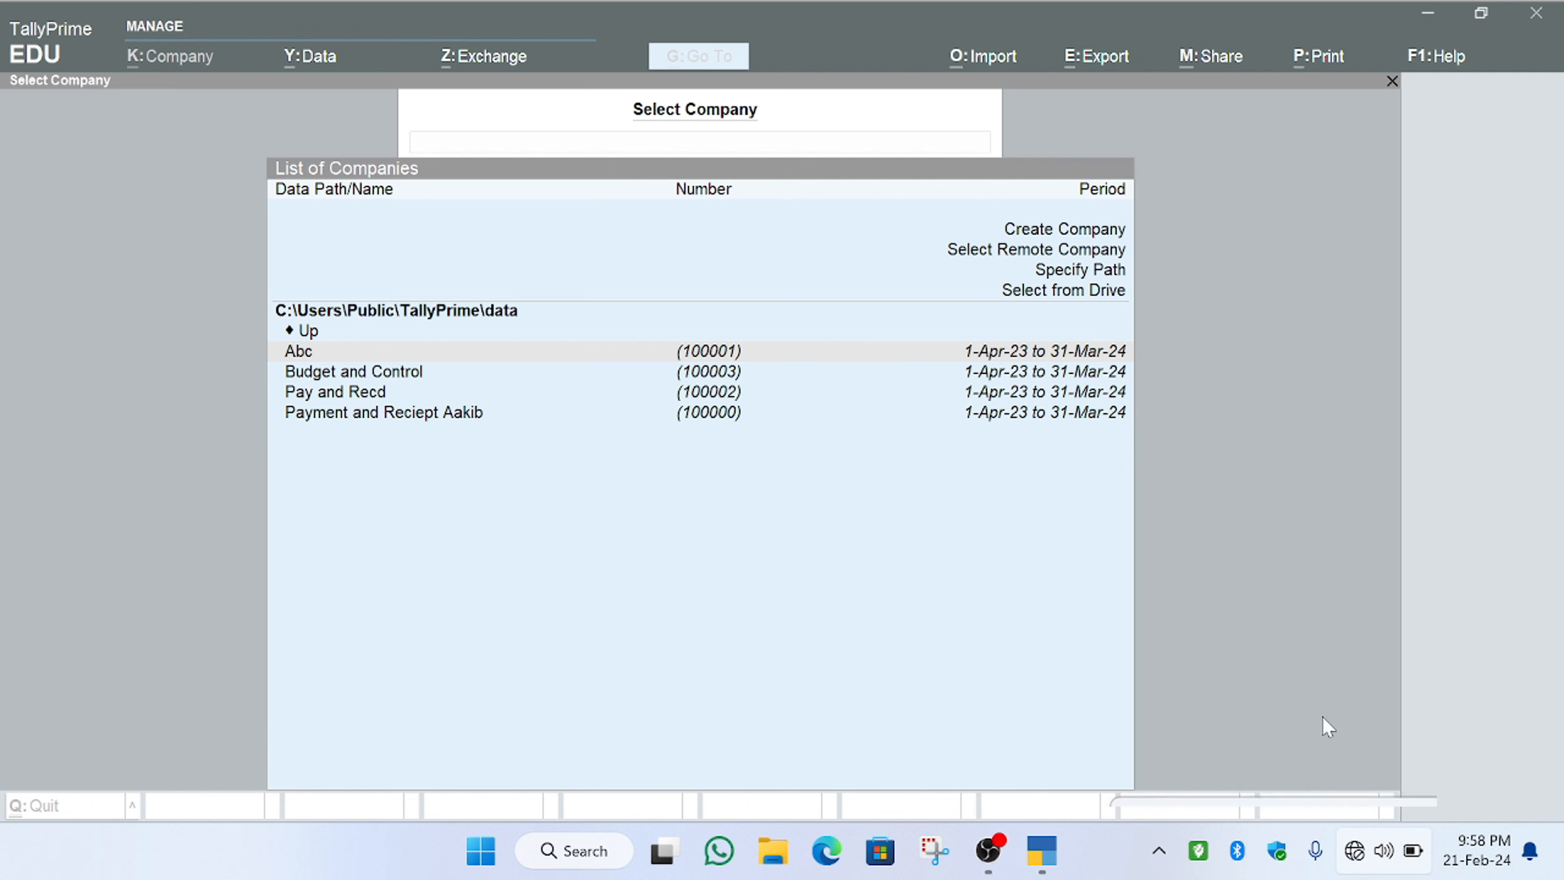
left_click(1293, 691)
left_click(1042, 654)
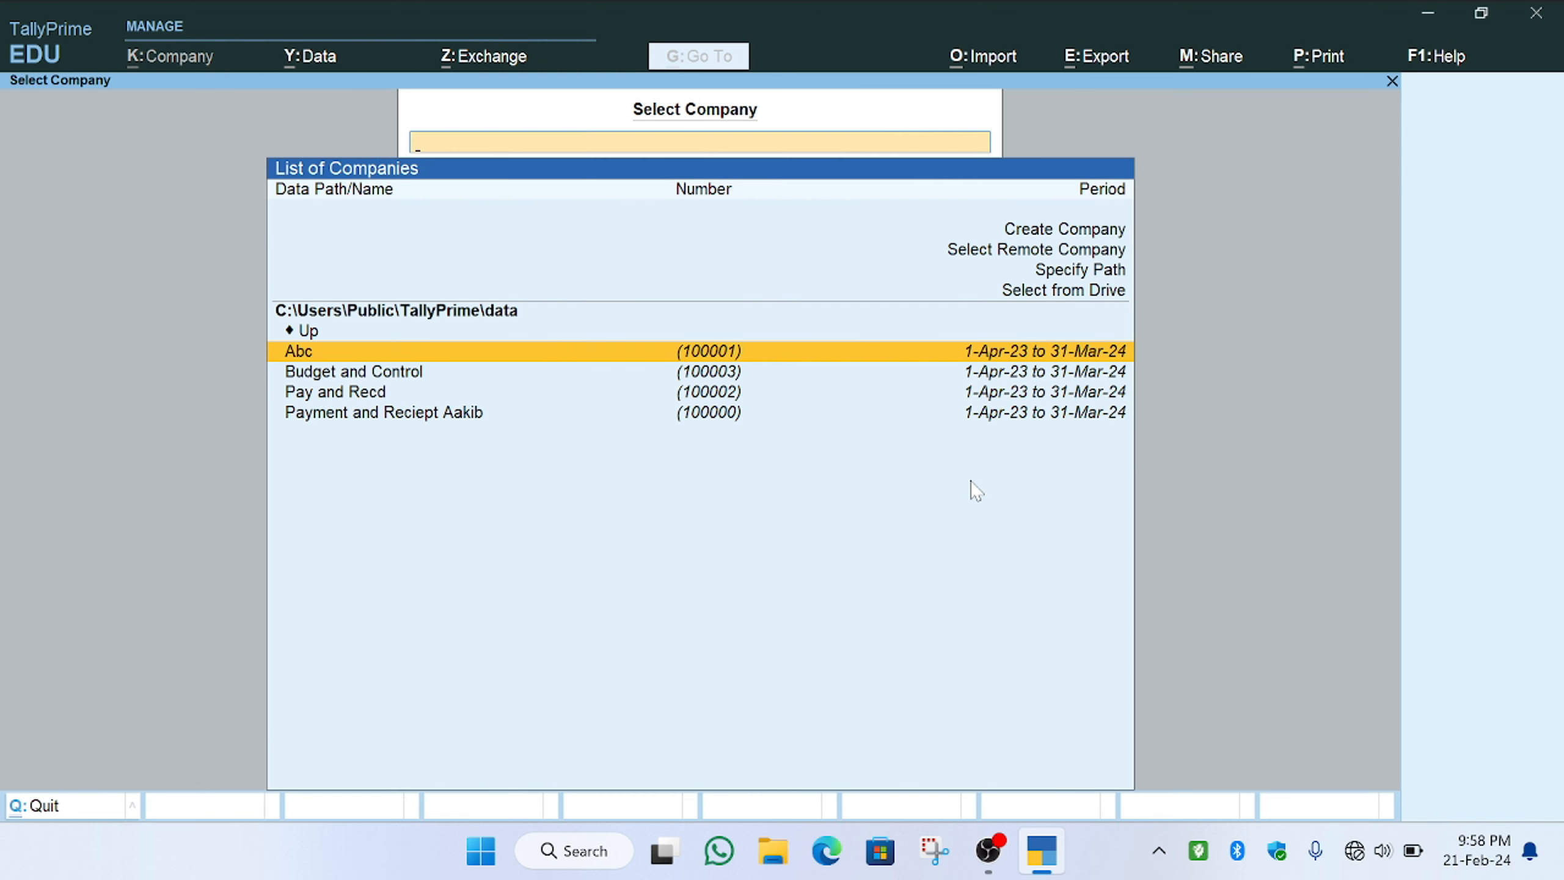
Start creating a new company and name it Credit Limit
key("Up")
key("Up")
key("Up")
key("Up")
key("Up")
key("Return")
type("C")
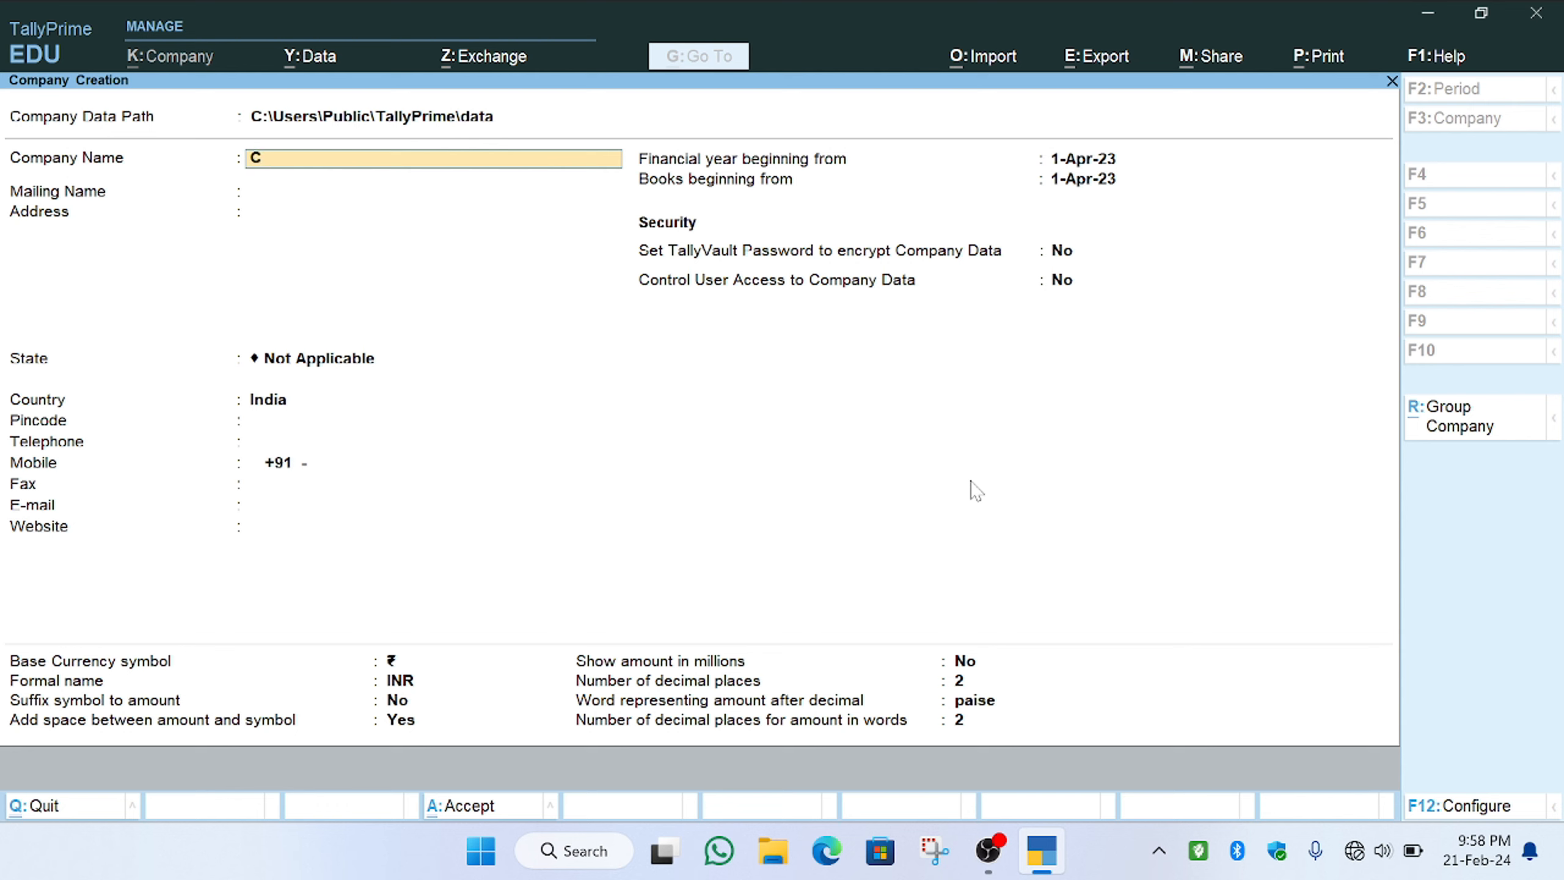
type("redi")
key("BackSpace")
type("edit Limiy")
key("Return")
key("shift+Tab")
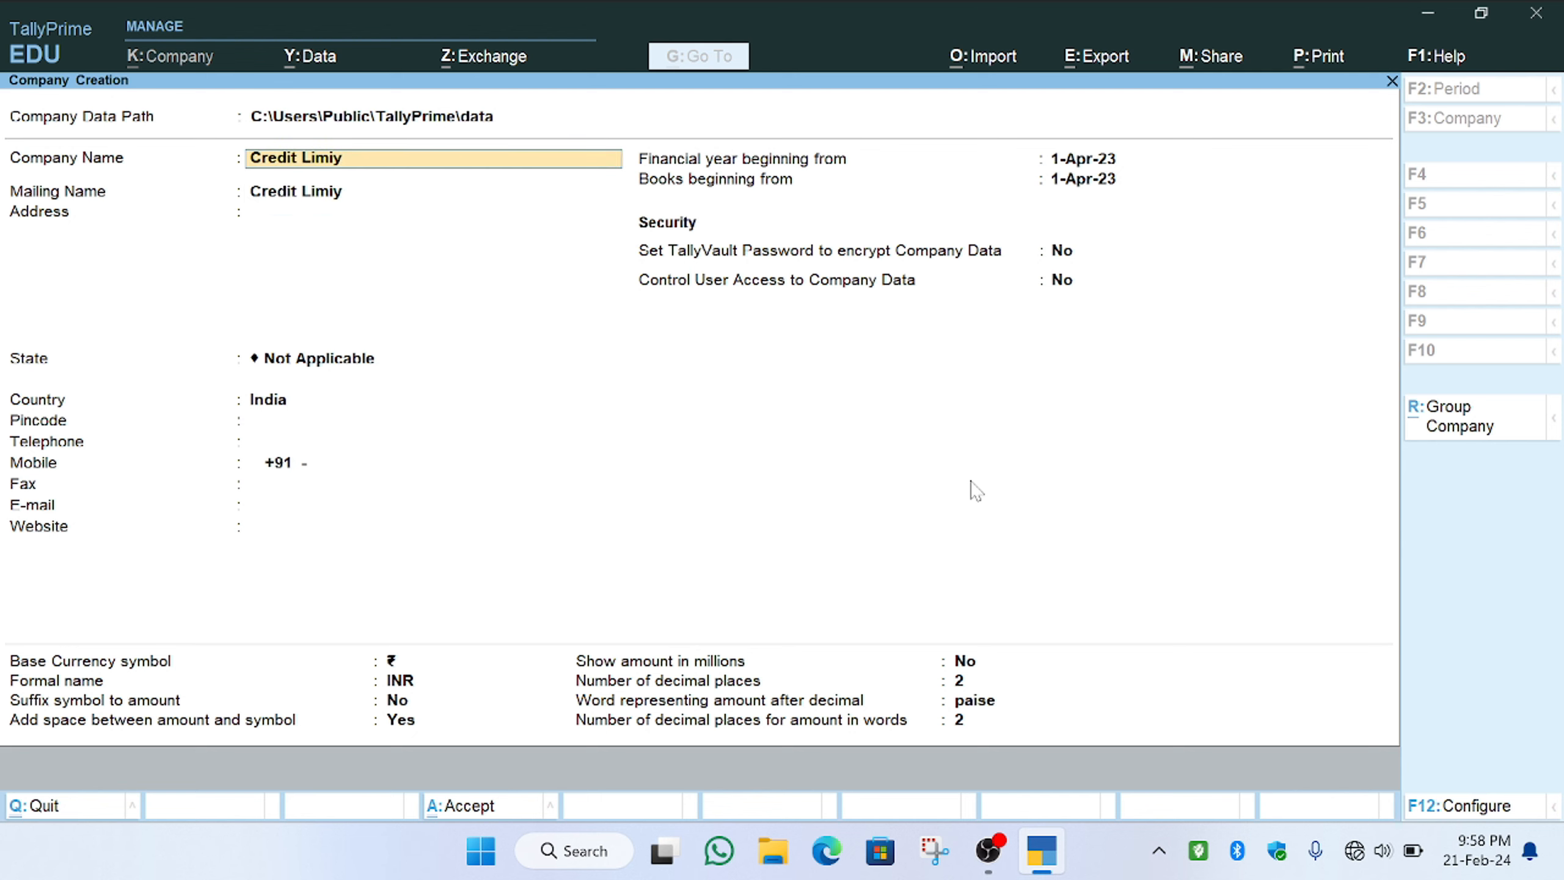
key("BackSpace")
type("t")
key("Return")
key("Return")
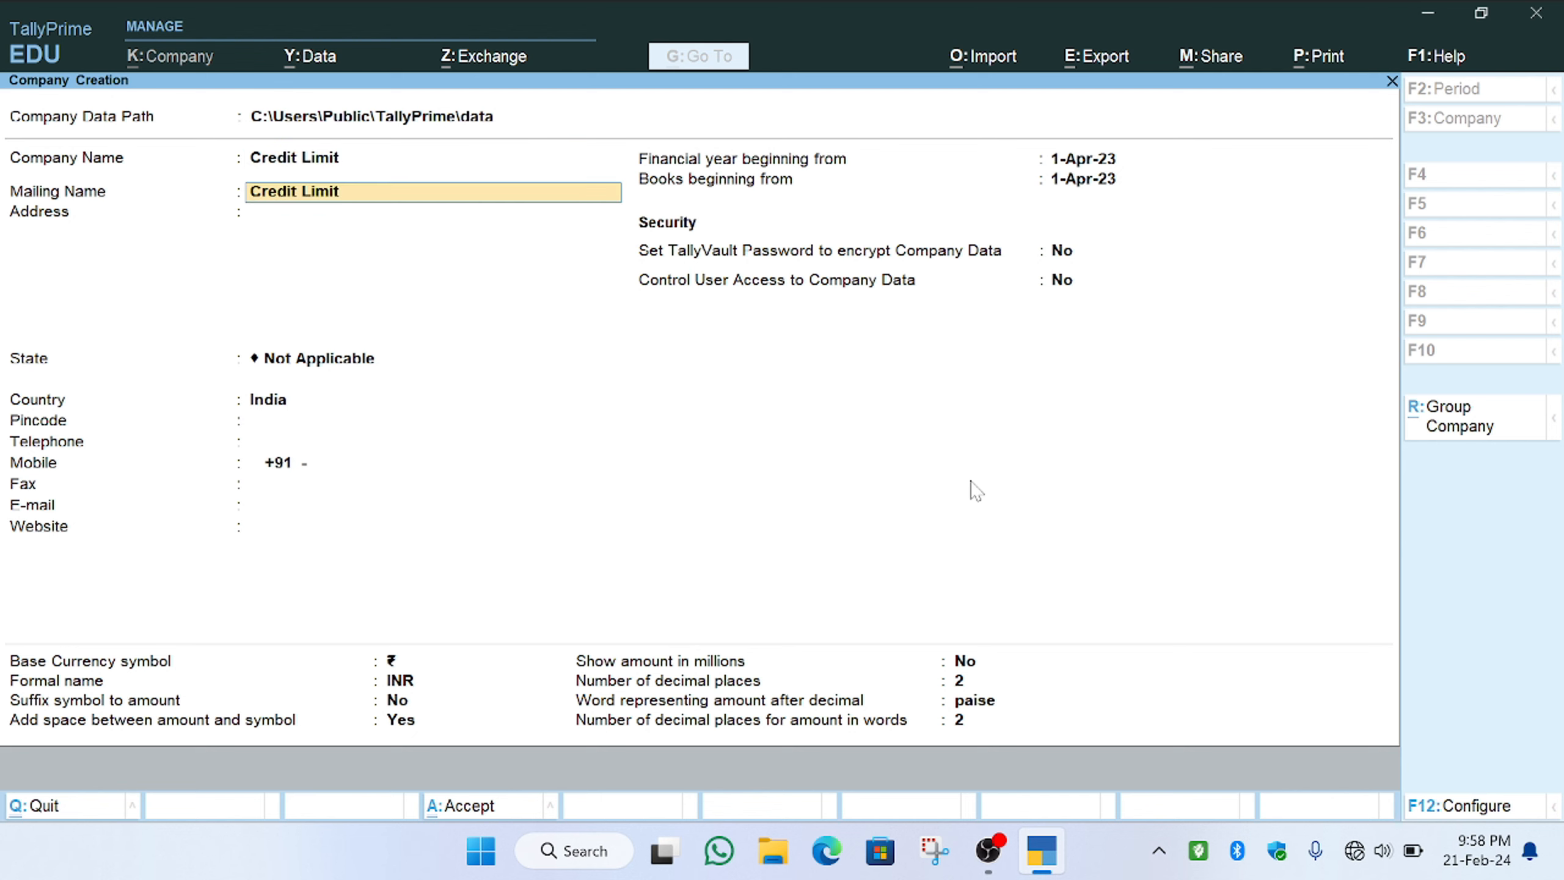
Leave the company's address blank and set its state to Uttar Pradesh
key("Return")
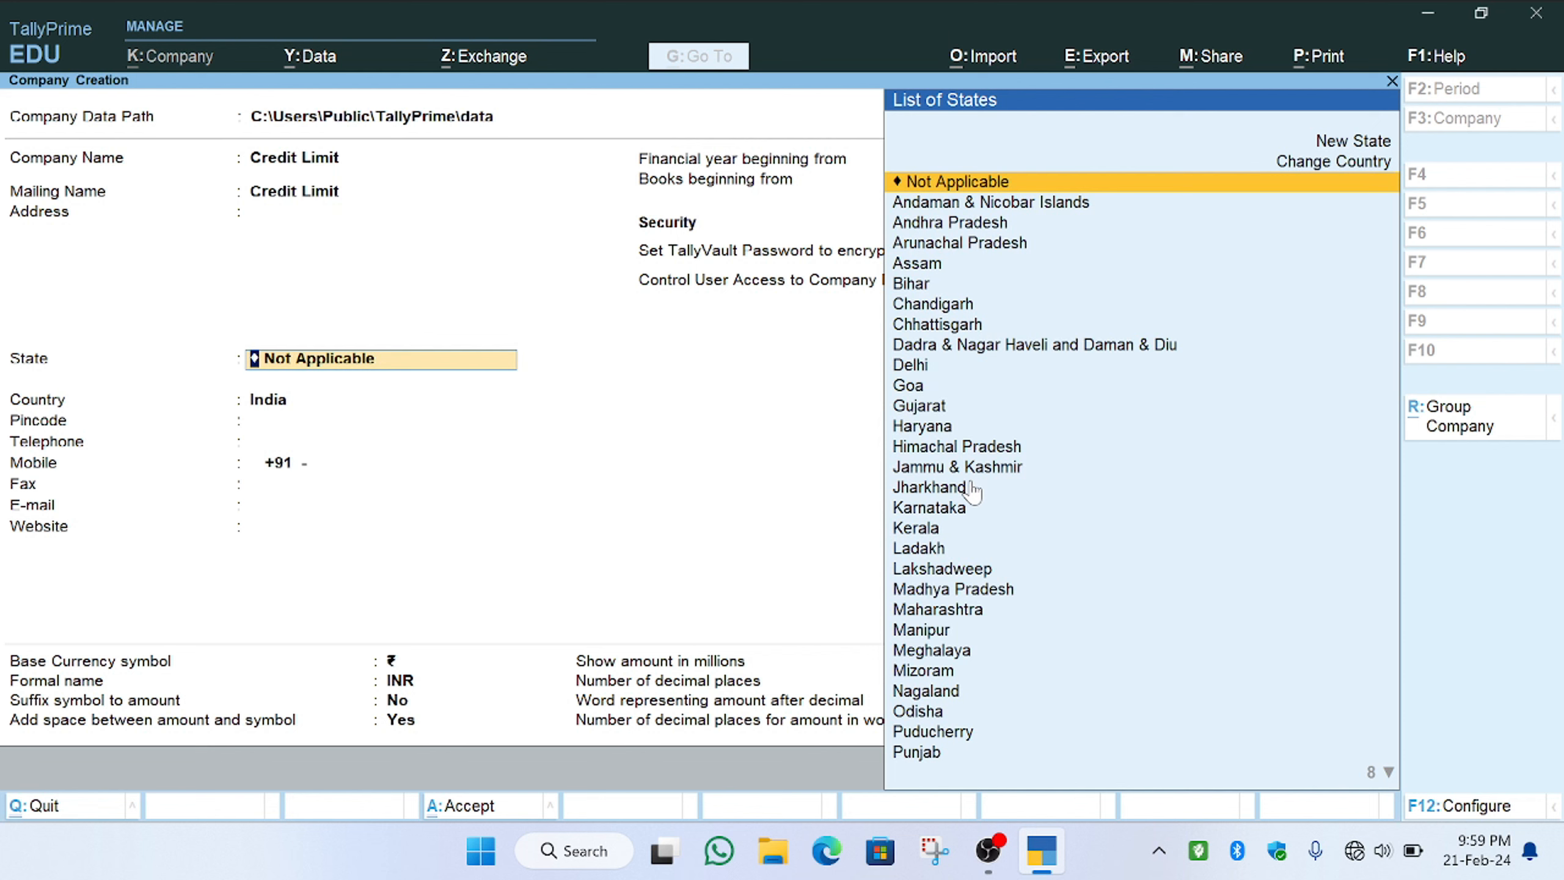
type("U")
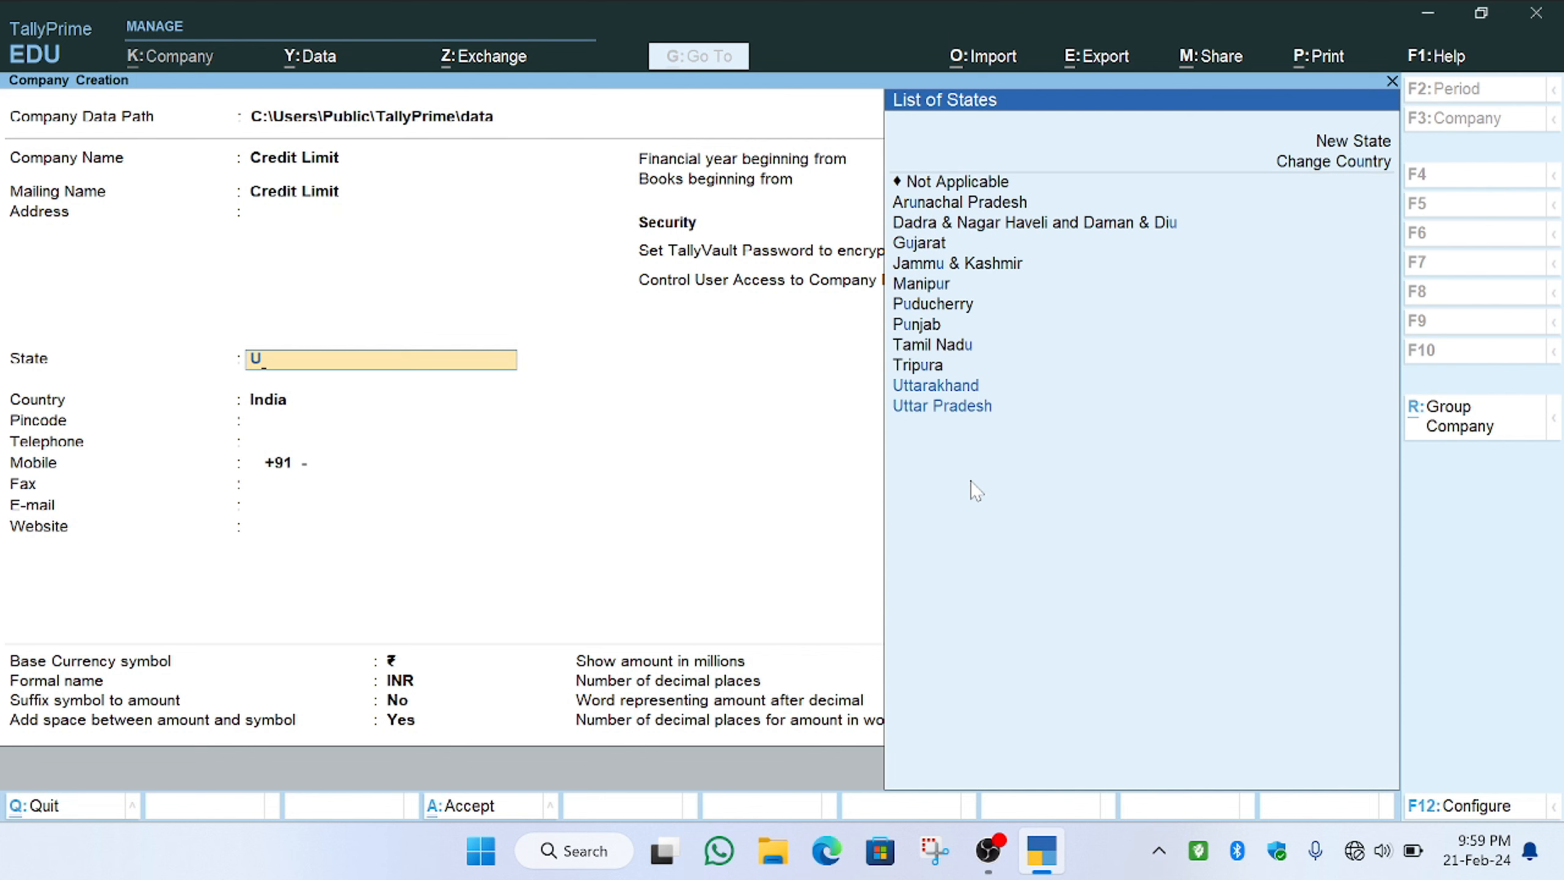
type("ttar")
key("Return")
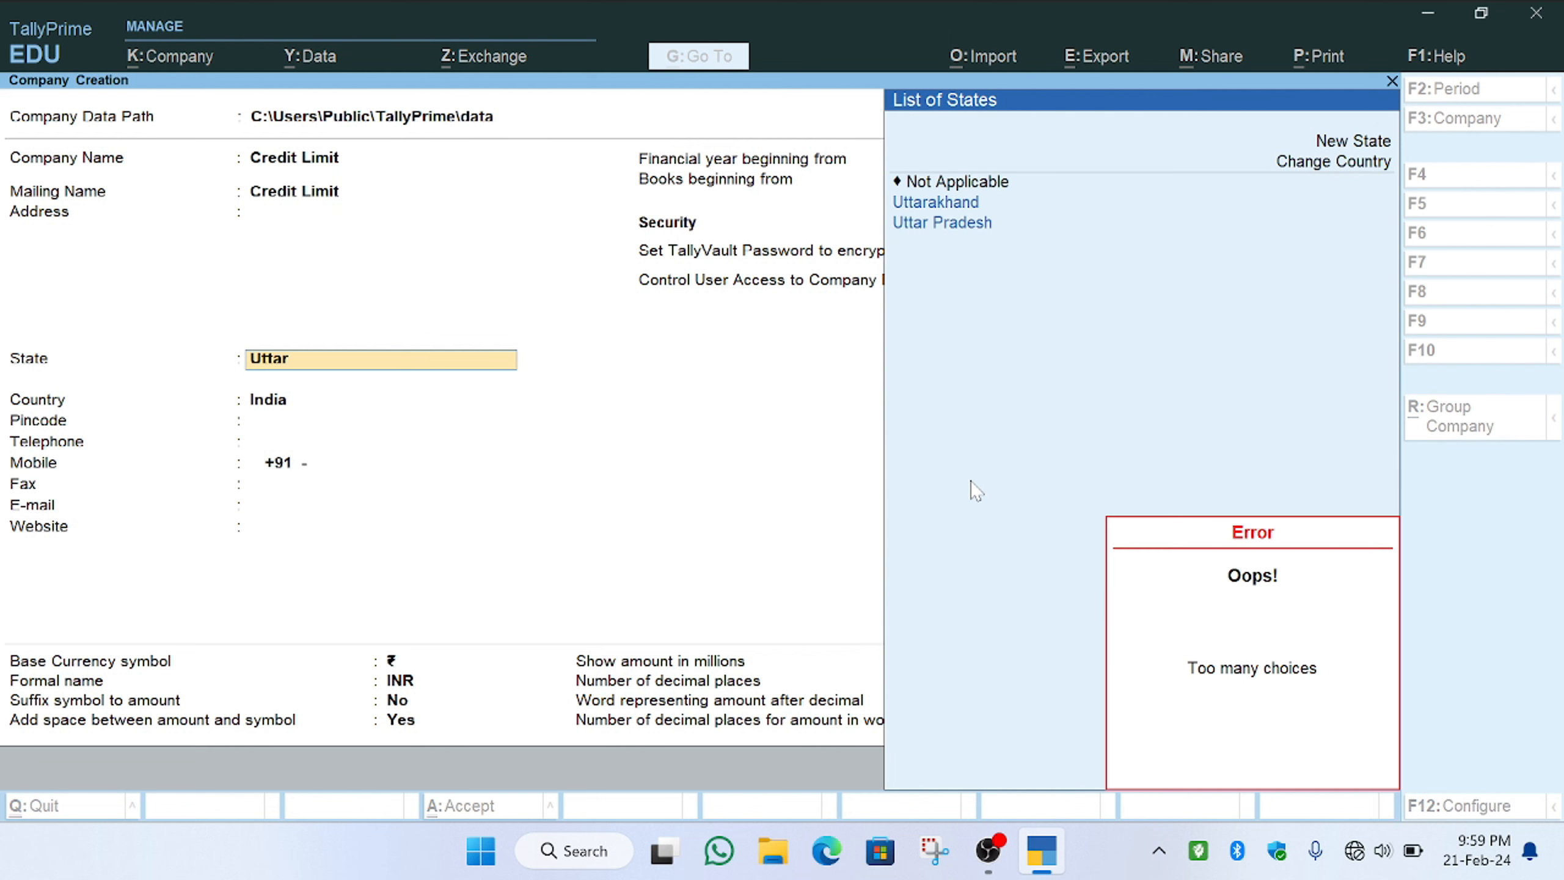
key("Down")
key("Down")
key("Return")
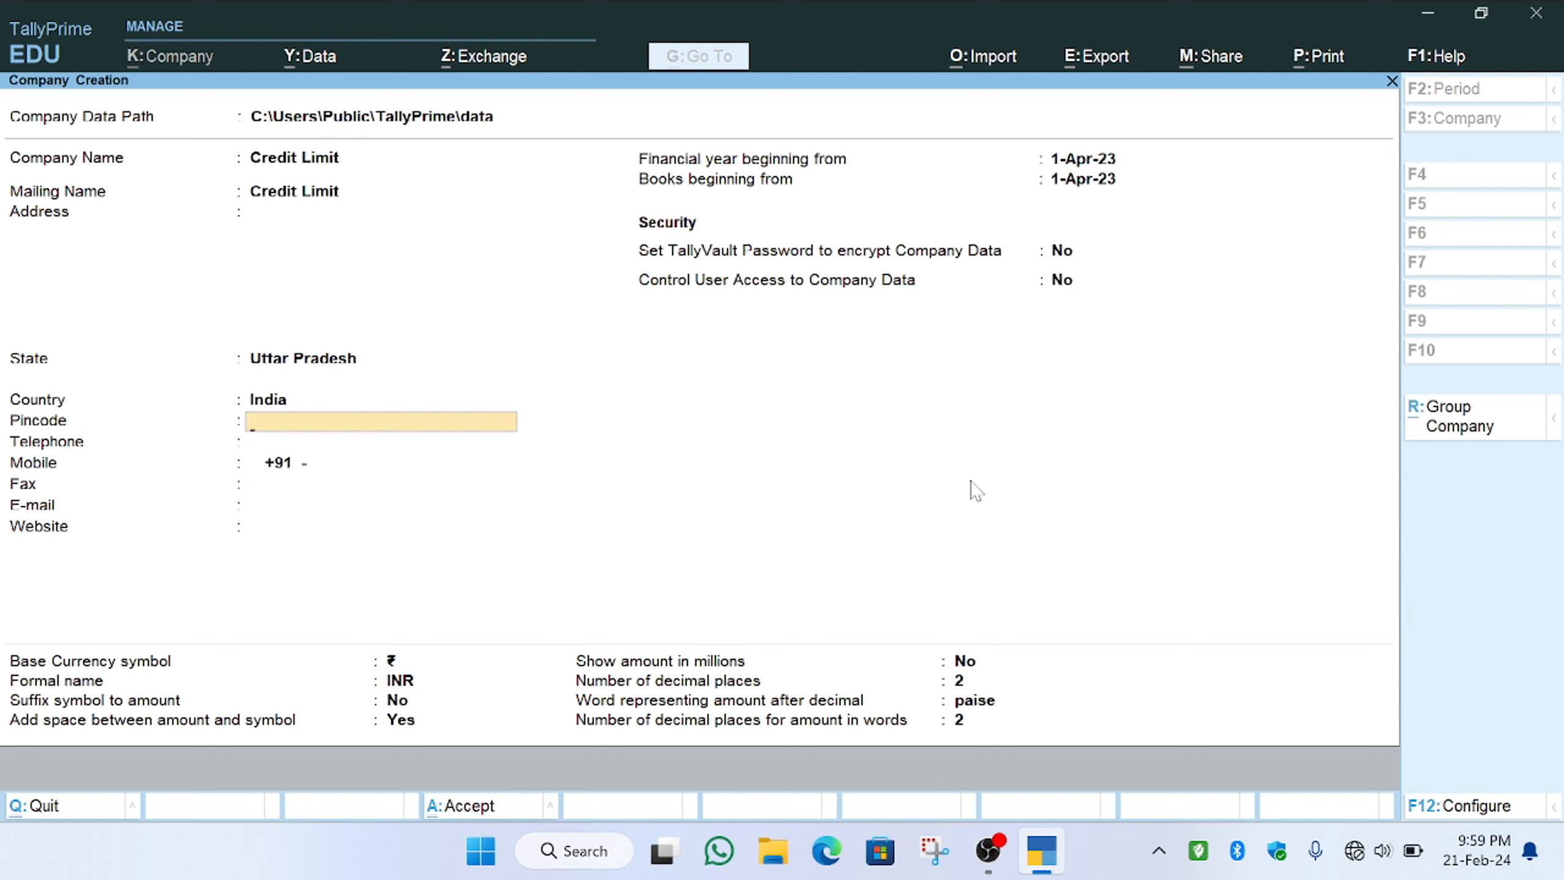
Keep the default contact, financial year, security and currency settings and save the new company
key("Return")
key("Return")
key("Return")
key("Return")
key("Return")
key("Return")
key("Return")
key("Return")
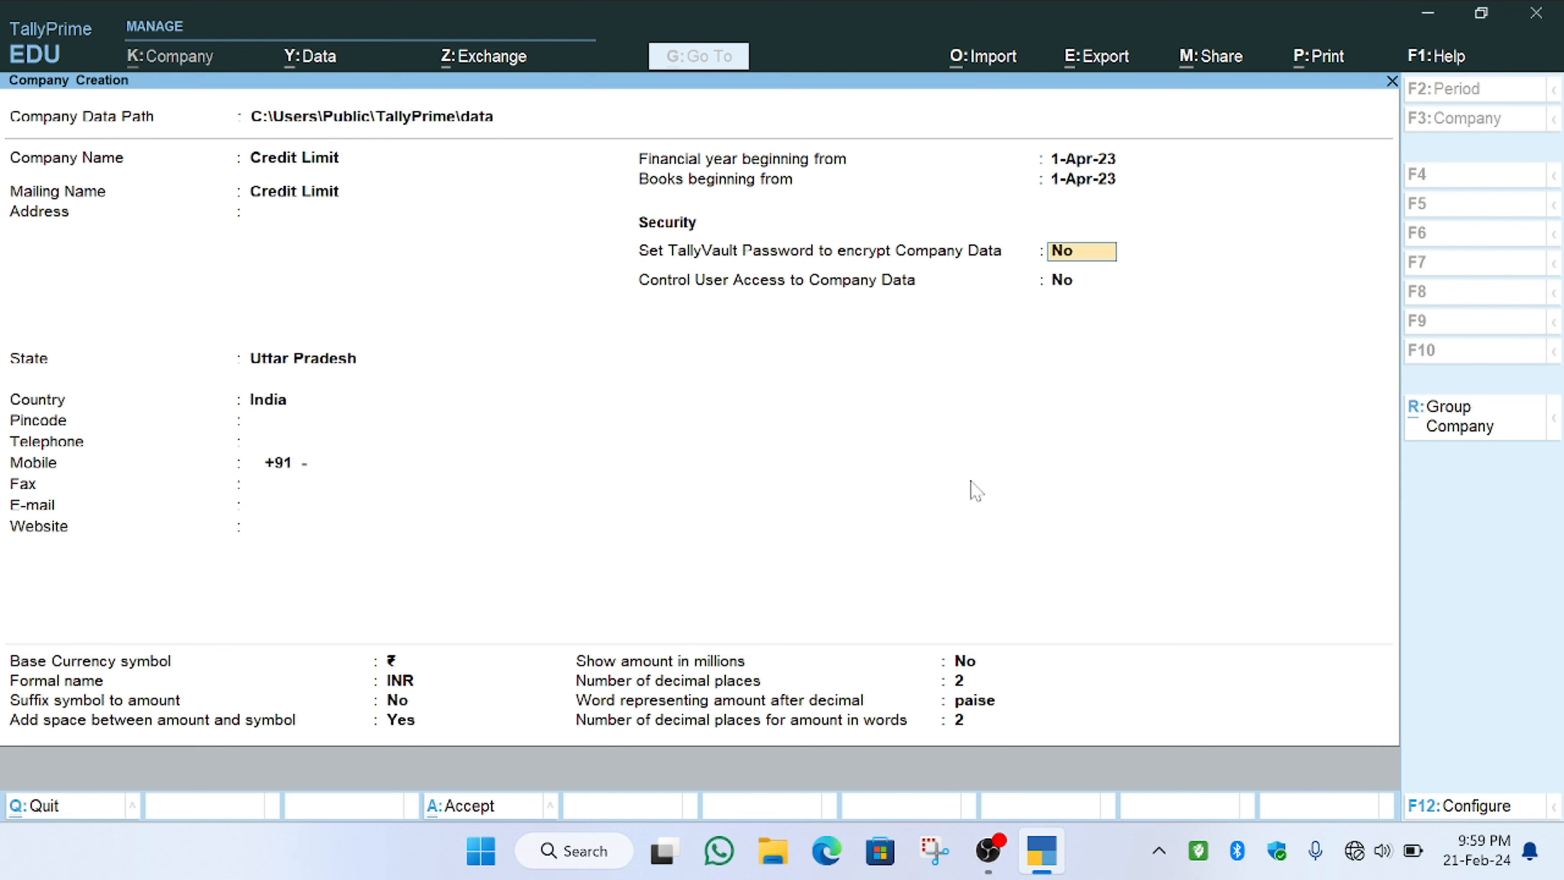
key("Return")
key("Return")
key("Return")
key("Return")
key("Return")
key("Return")
key("Return")
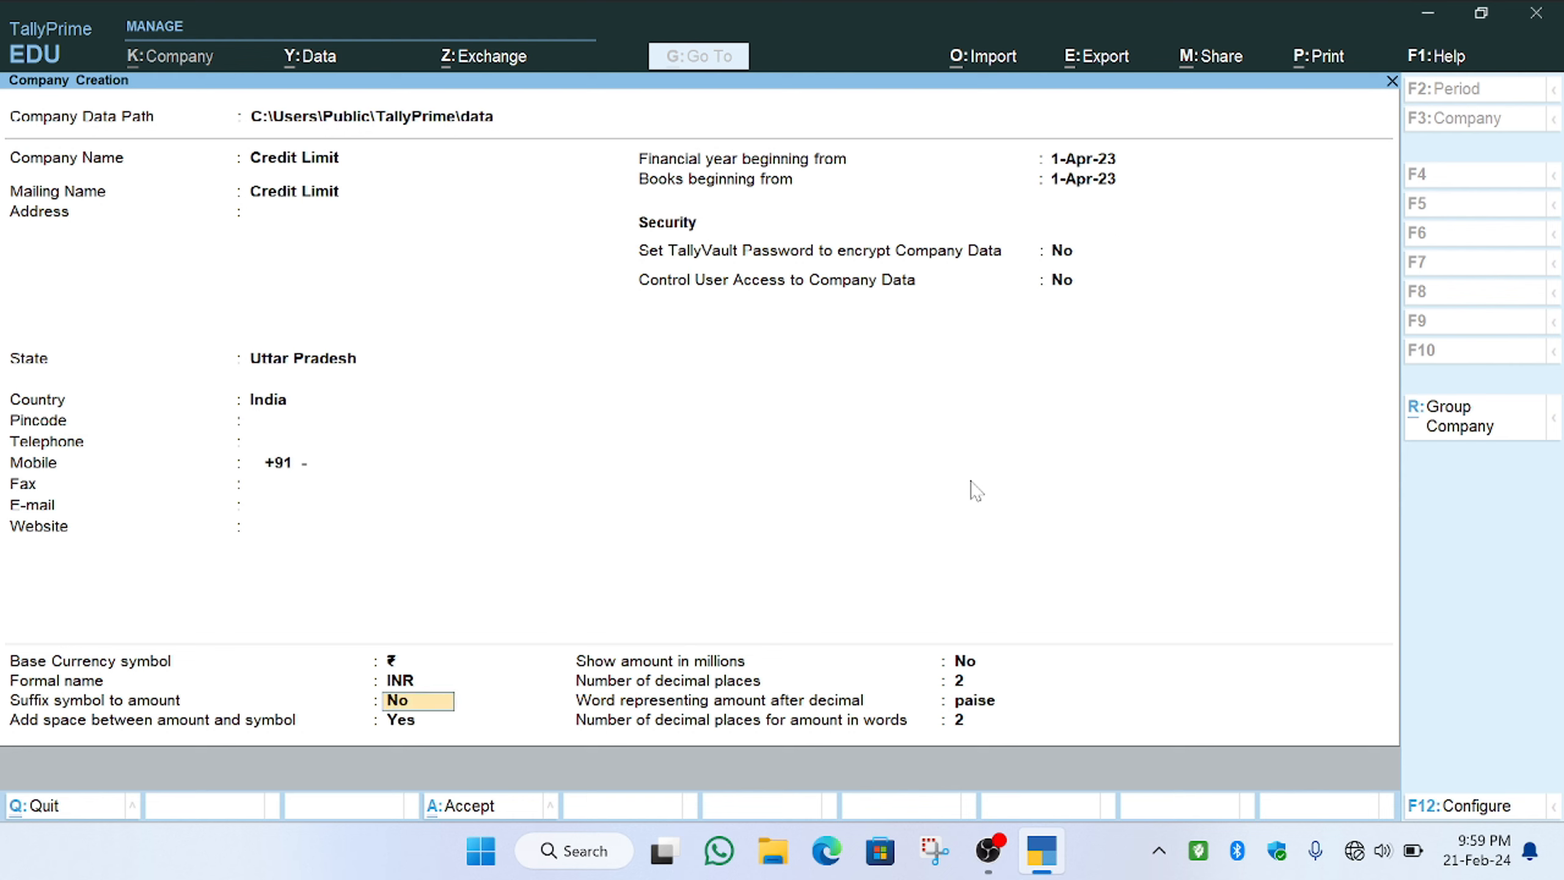
key("Return")
key("Return")
key("Return")
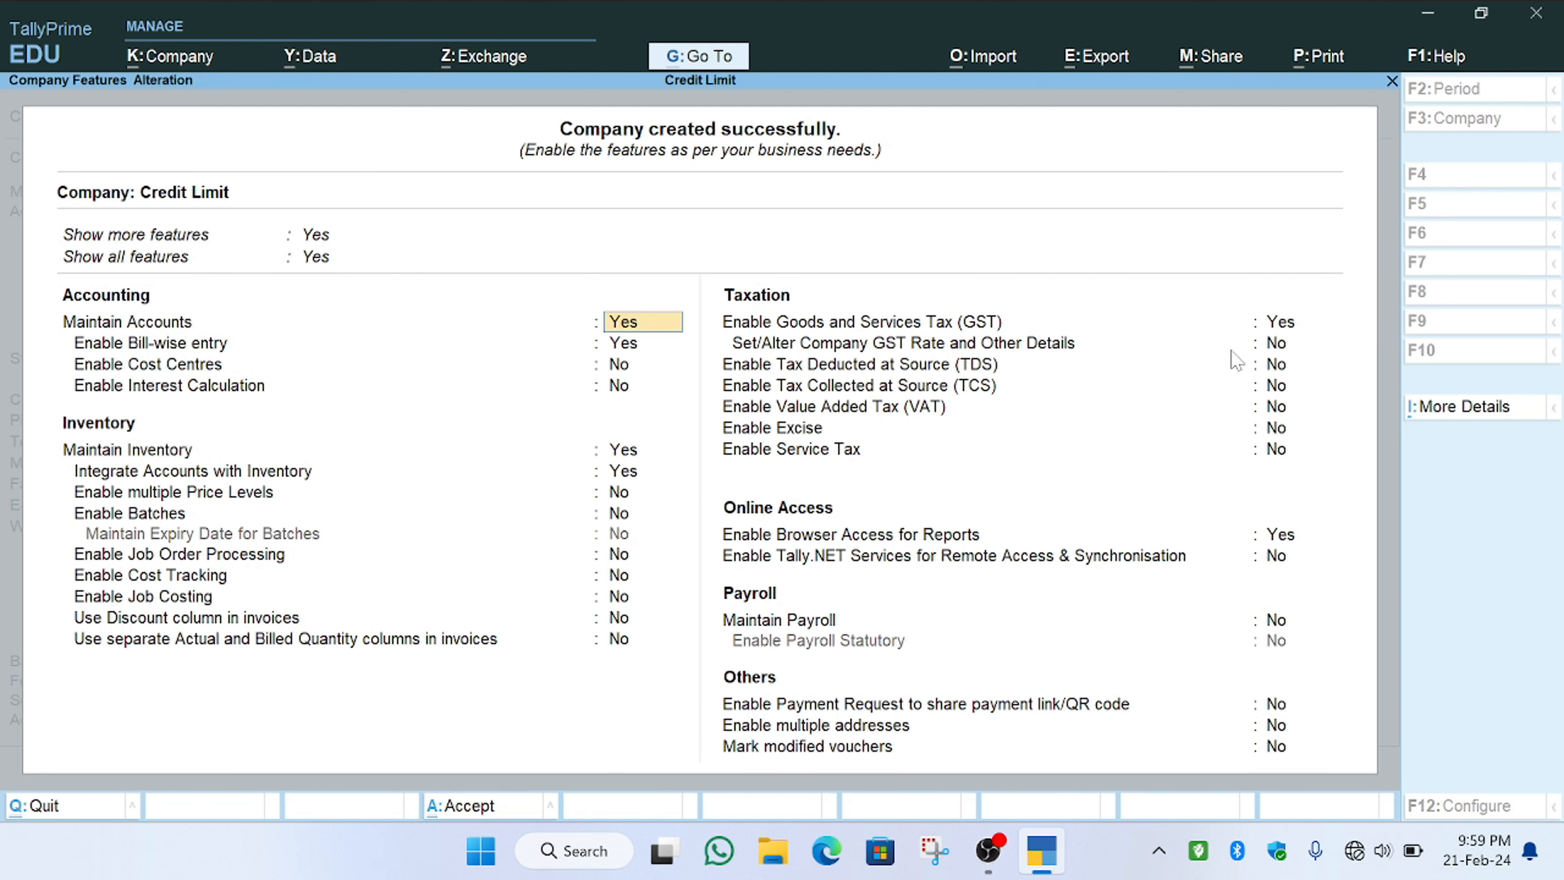
Disable Goods and Services Tax (GST) for the company and save the company features
left_click(1285, 331)
type("n")
key("Return")
key("ctrl+a")
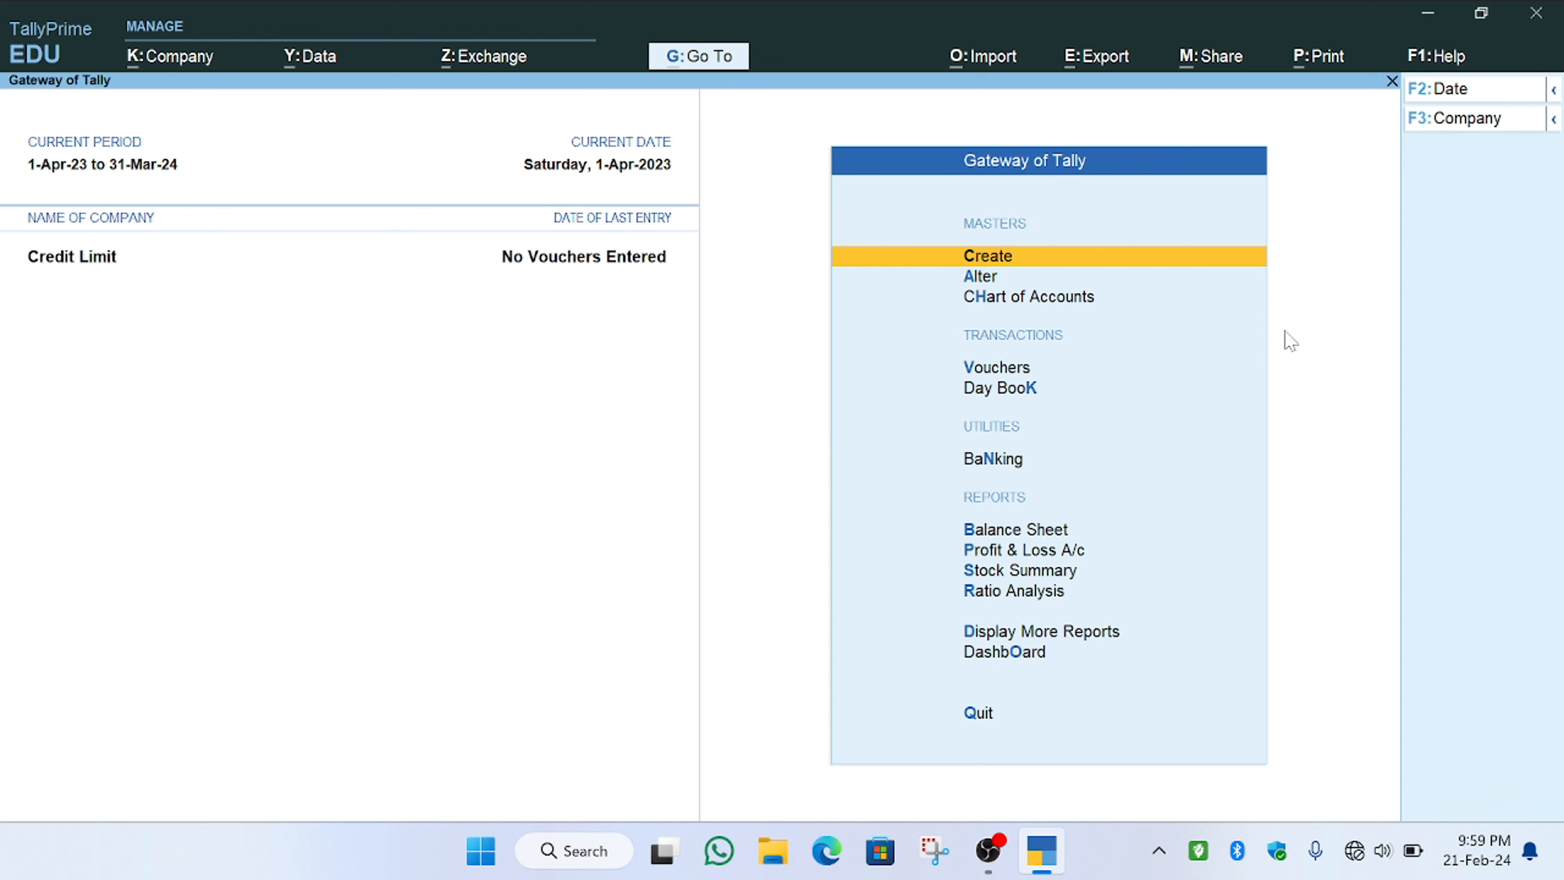
Start a new ledger named Ms Hind Furniture under the Sundry Creditors group
key("Down")
key("Up")
key("Return")
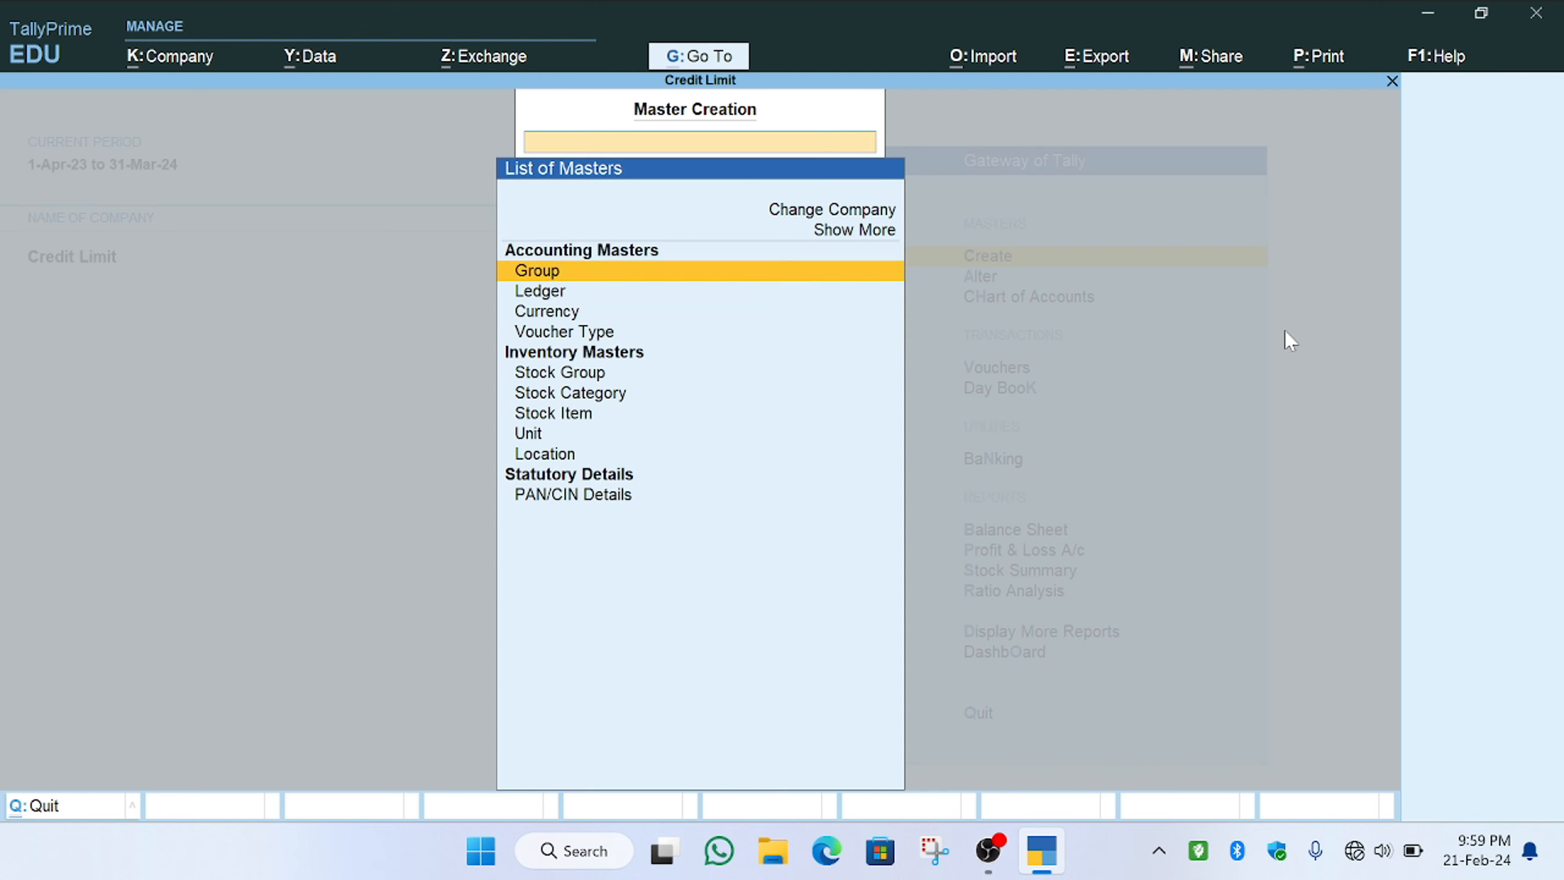
key("Down")
key("Return")
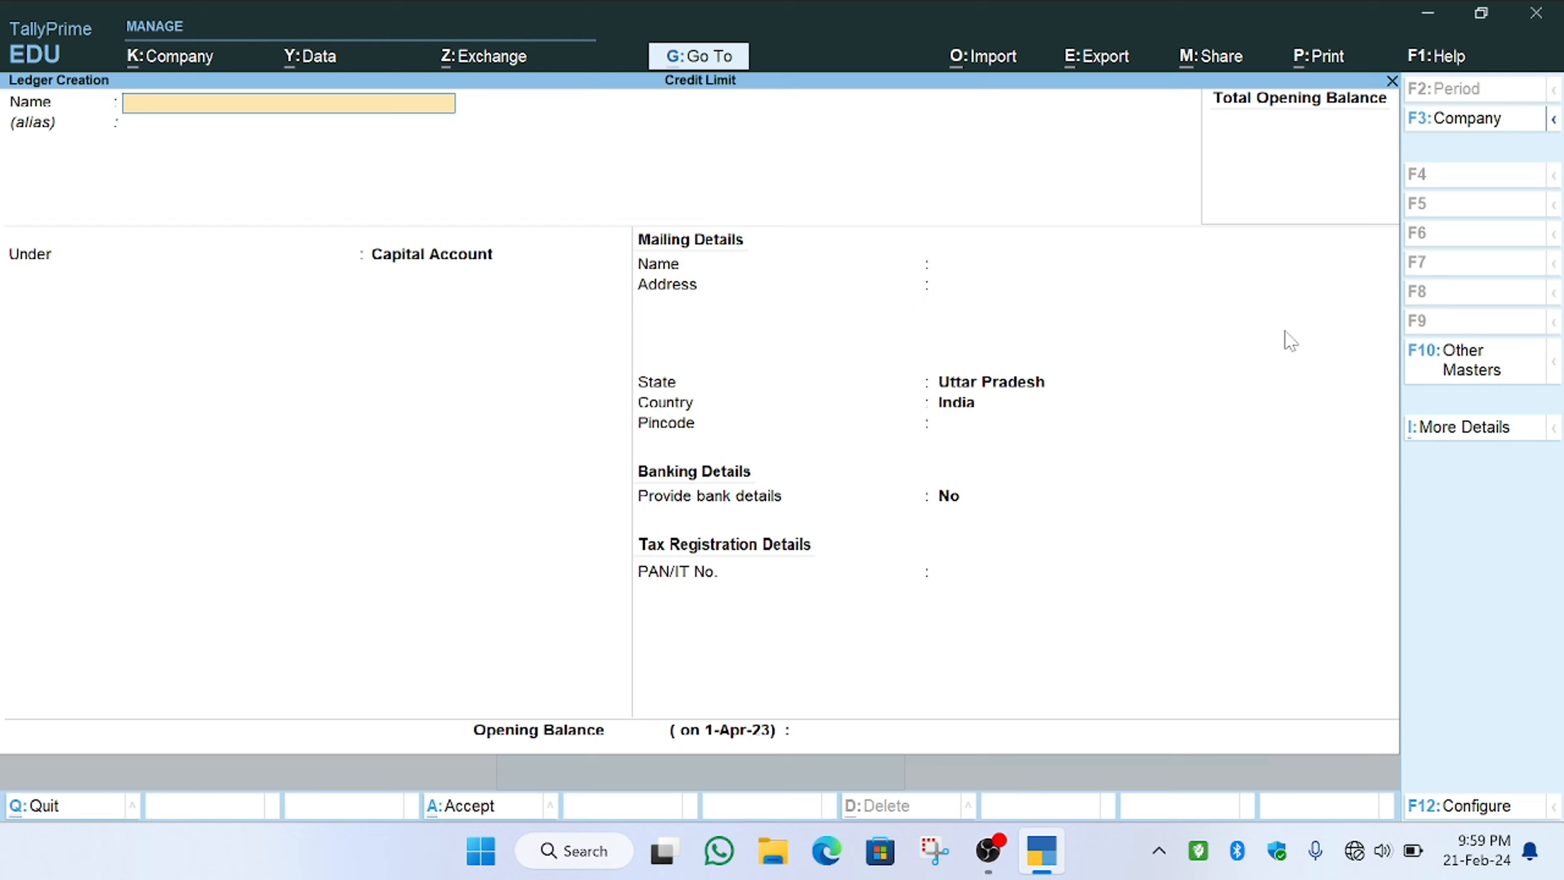
type("Ms Hind Furniture")
key("Return")
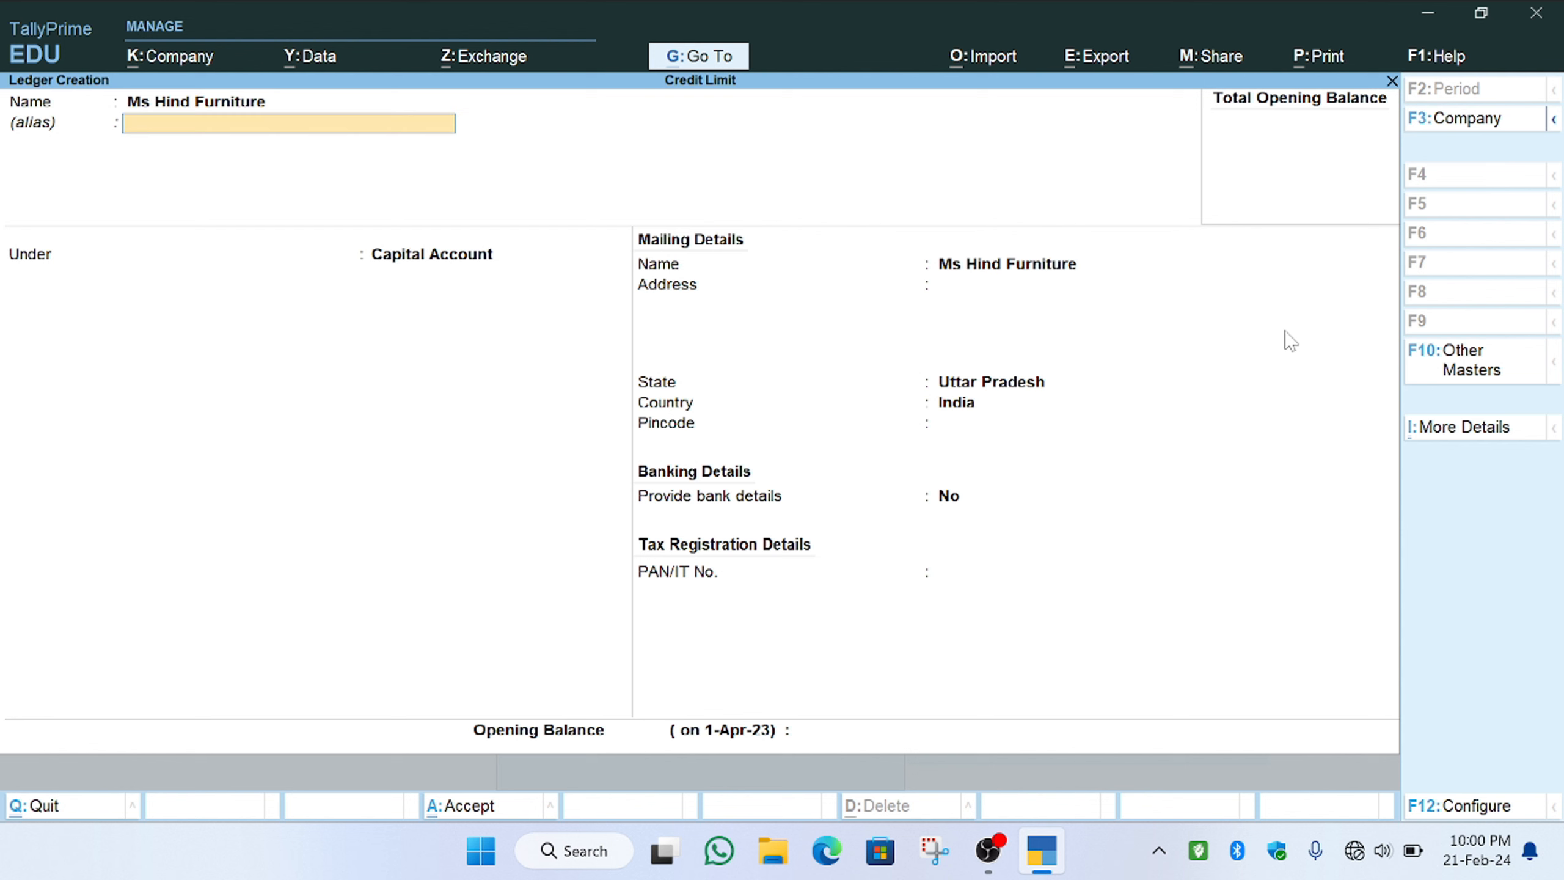
key("Return")
type("Sun")
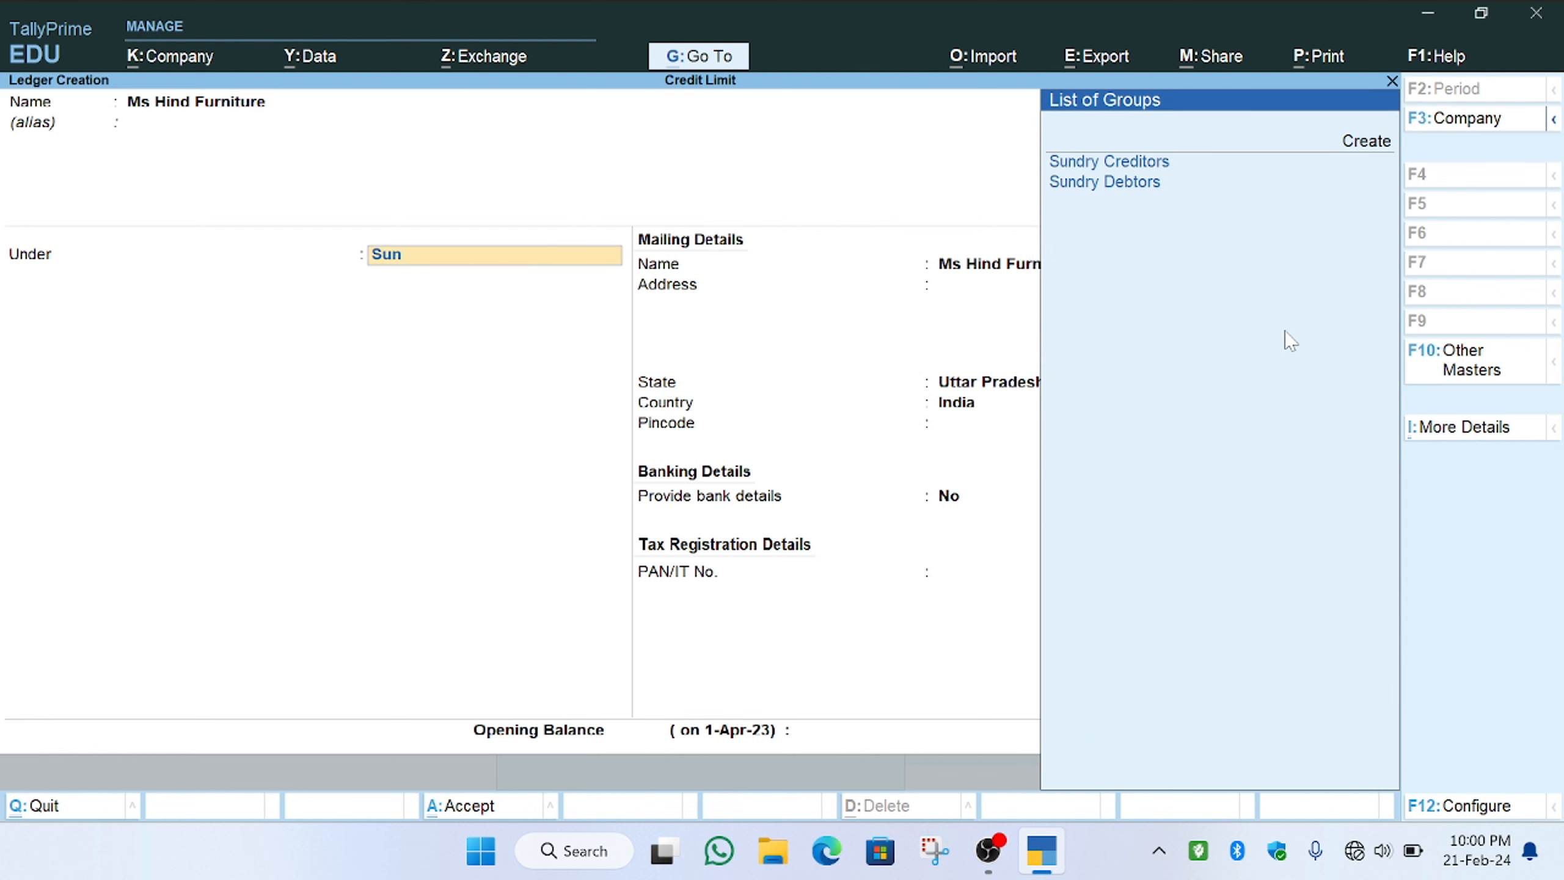
key("Return")
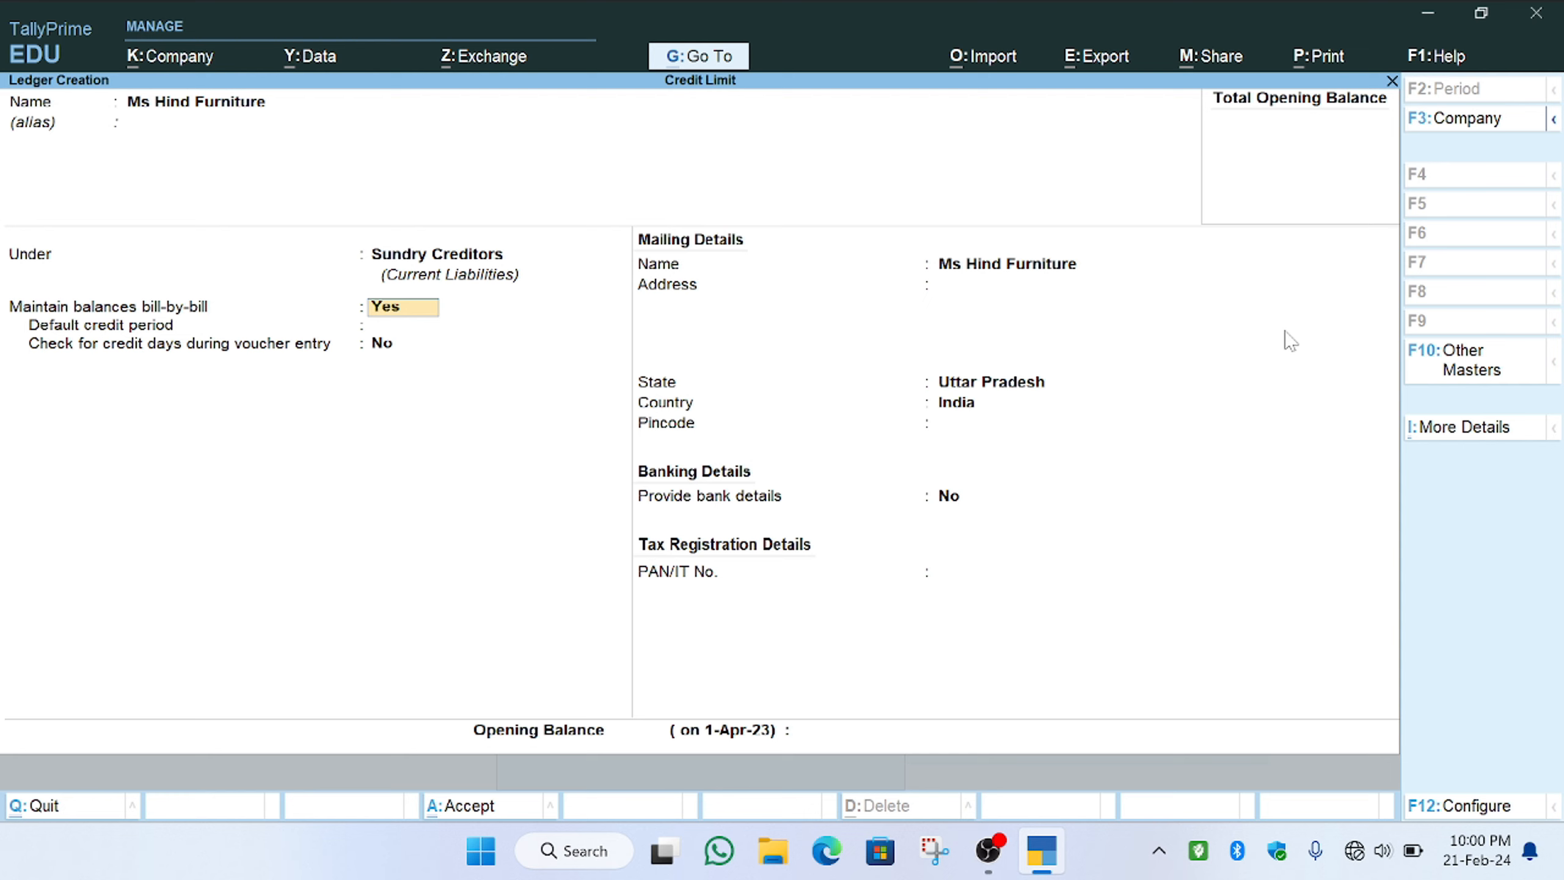
Keep the default bill-by-bill, mailing, banking and opening balance settings and save the Ms Hind Furniture ledger
key("Return")
key("Return")
key("Return")
key("Return")
key("Return")
key("Return")
key("Return")
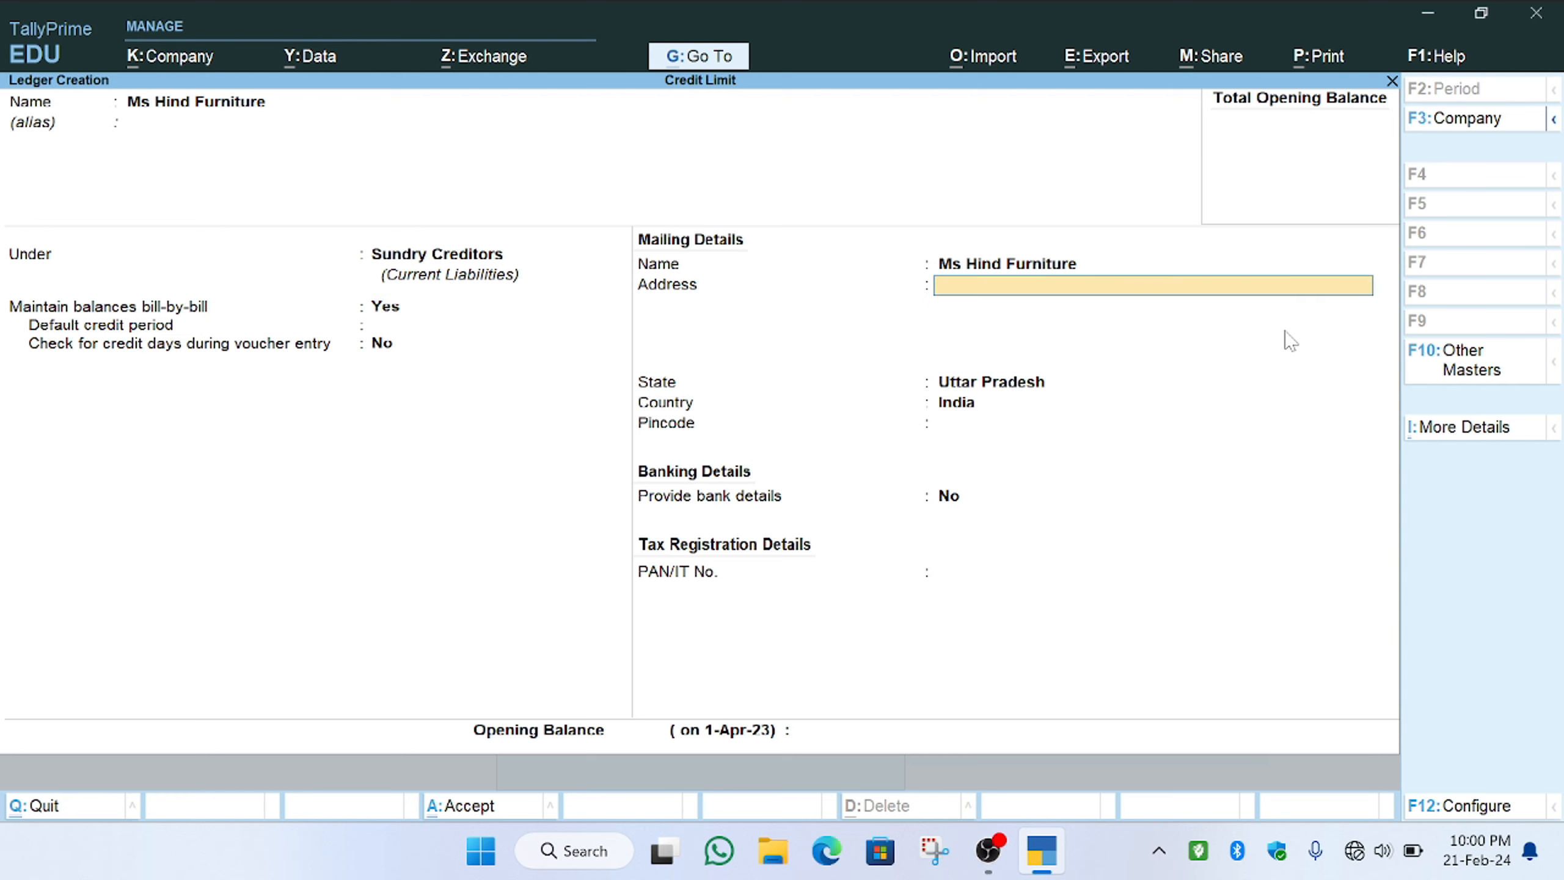
key("Return")
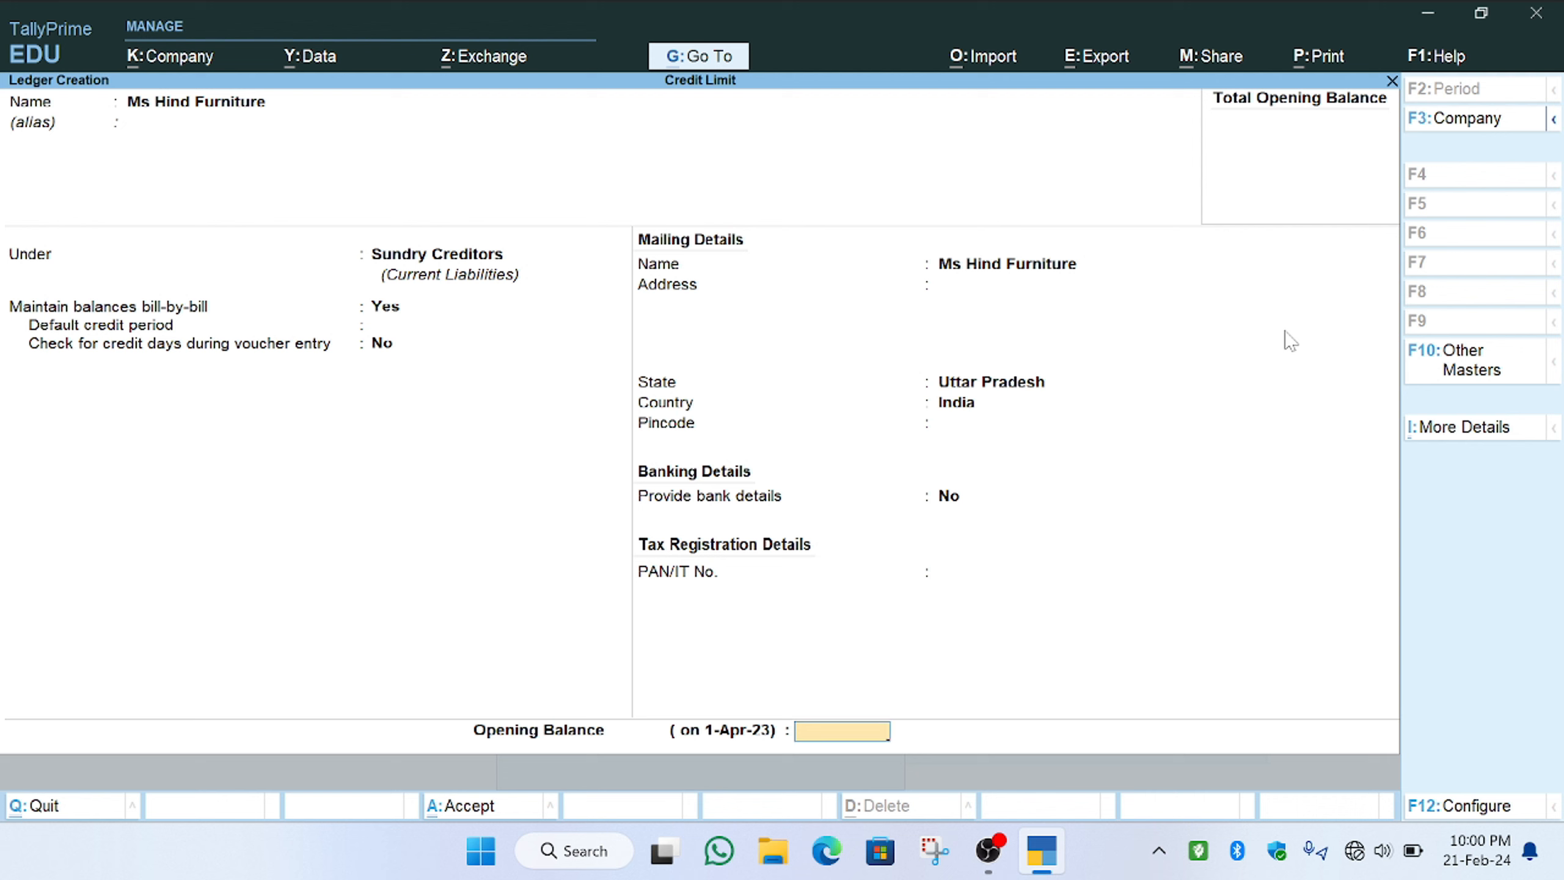
key("Return")
key("Return")
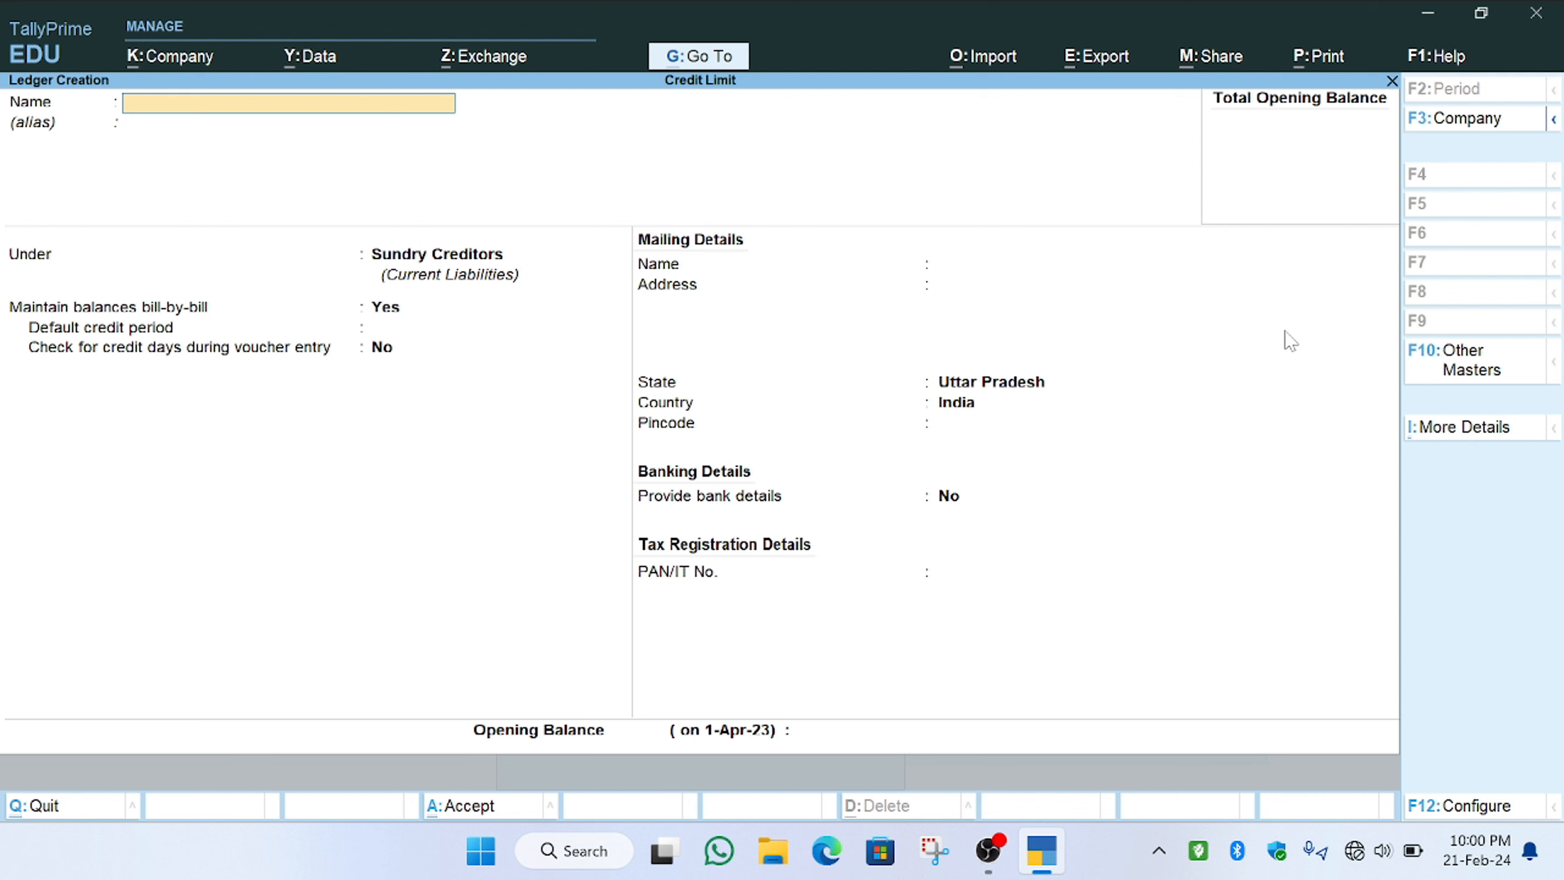
Create a ledger named Purchase under the Purchase Accounts group, keeping the ledger type Not Applicable
type("Purcjhs")
key("BackSpace")
type("ase")
key("Return")
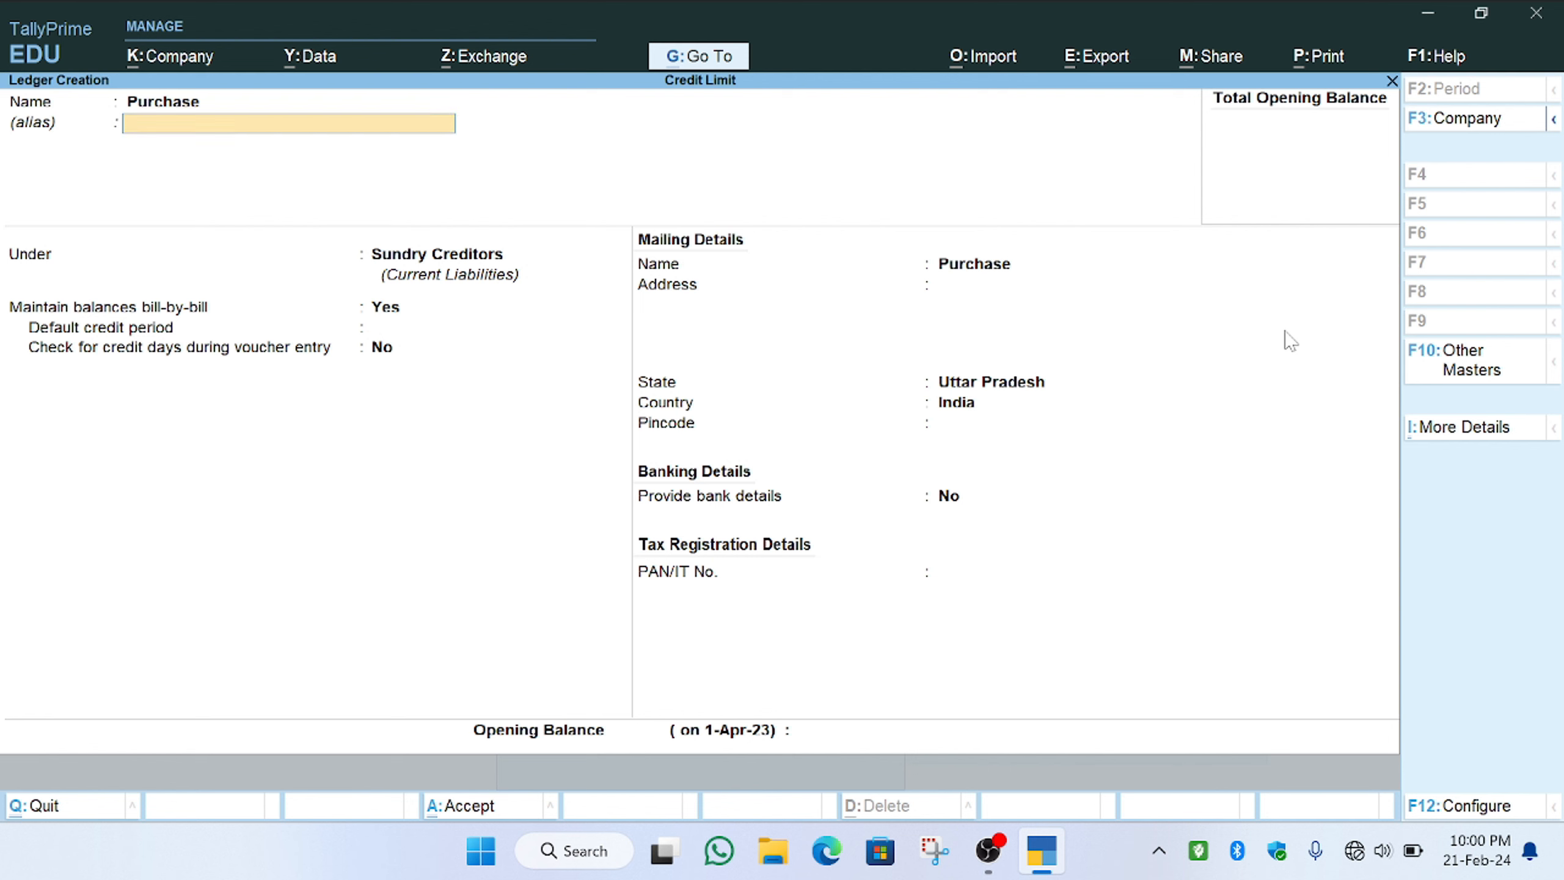
key("Return")
type("Pu")
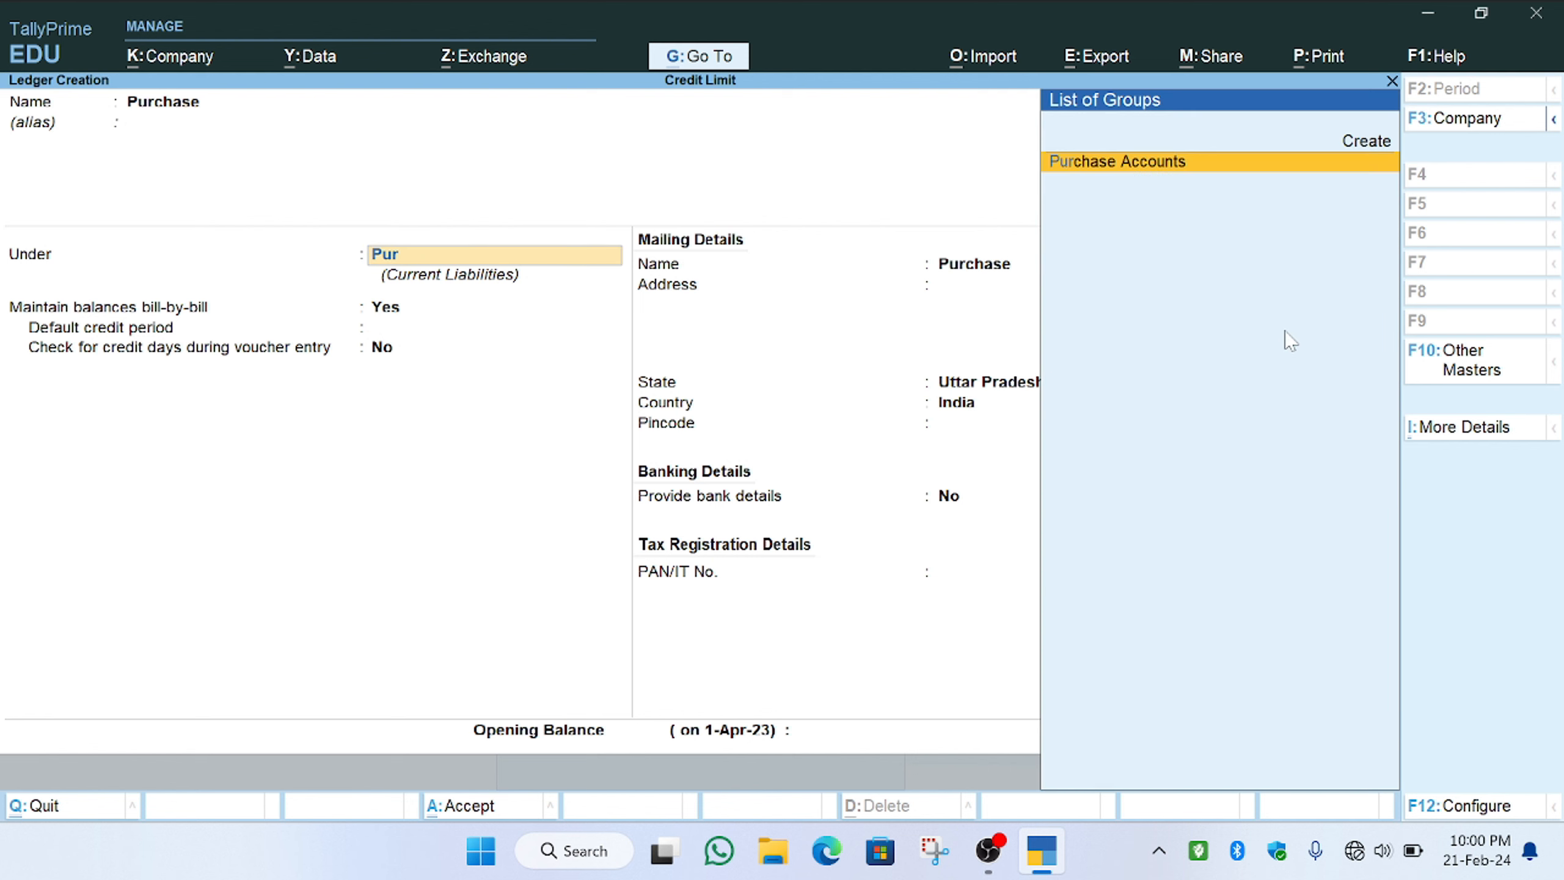
type("r")
key("Return")
key("Return")
key("Return")
key("Return")
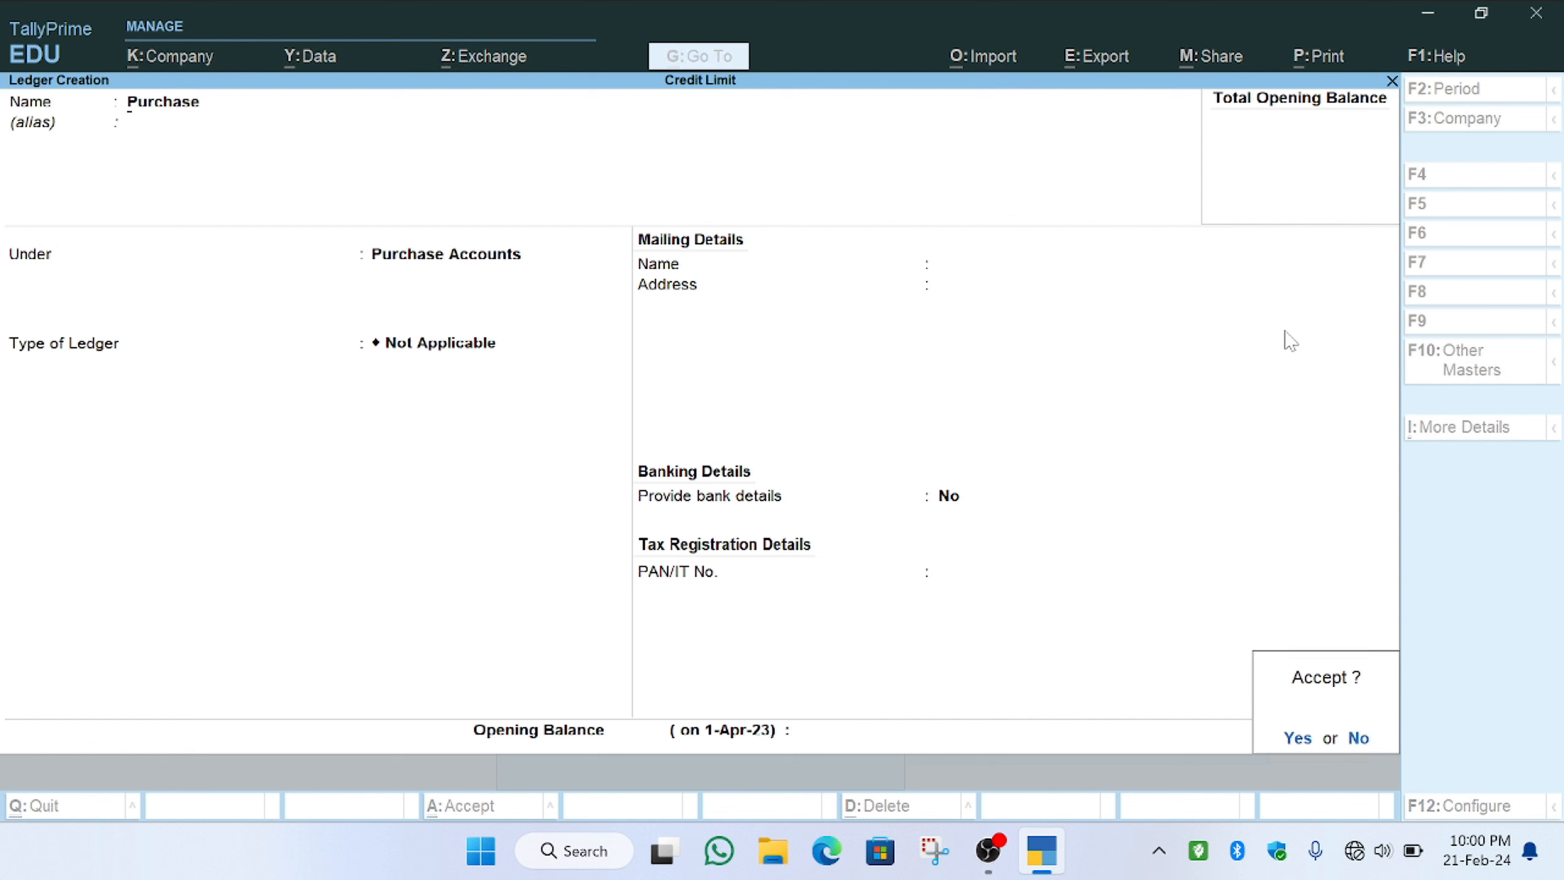
key("Return")
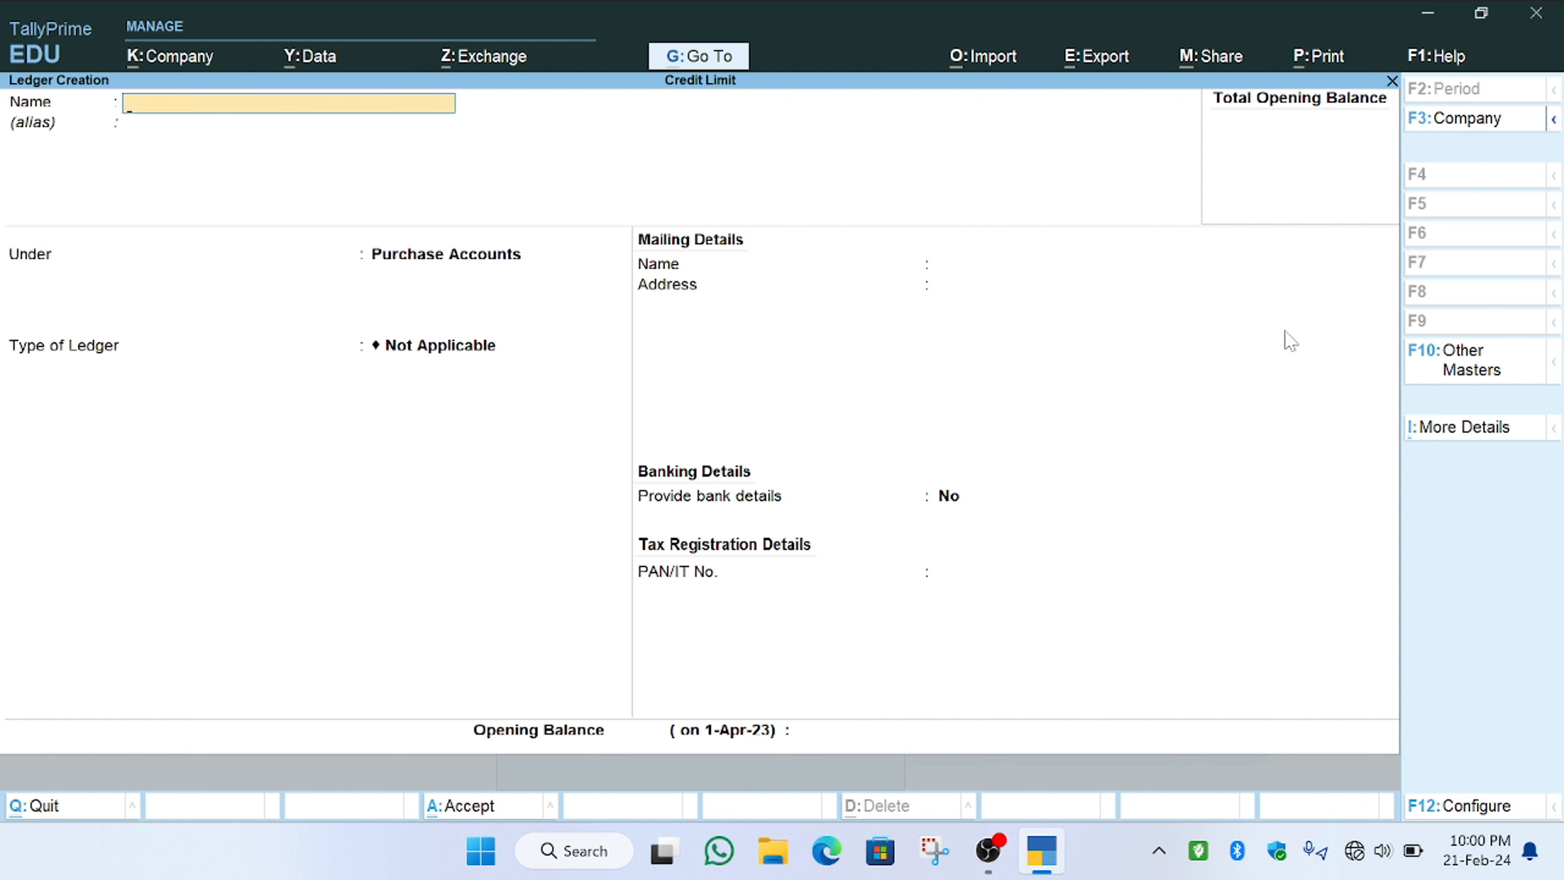
Start a ledger with the first customer's name under the Sundry Debtors group
type("Sohan")
key("Return")
type("S")
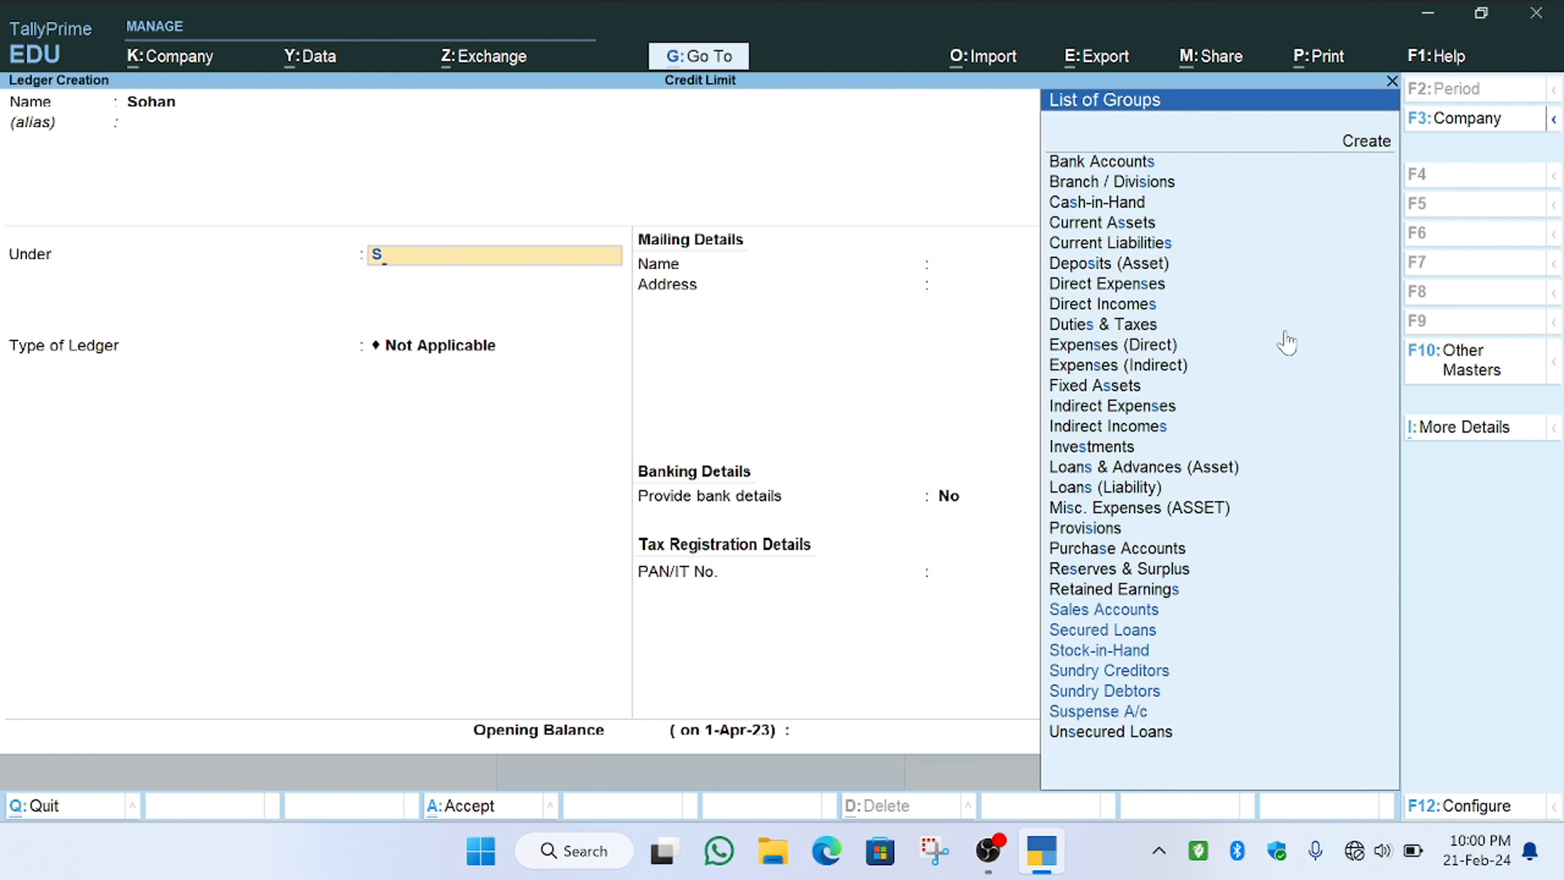
type("un")
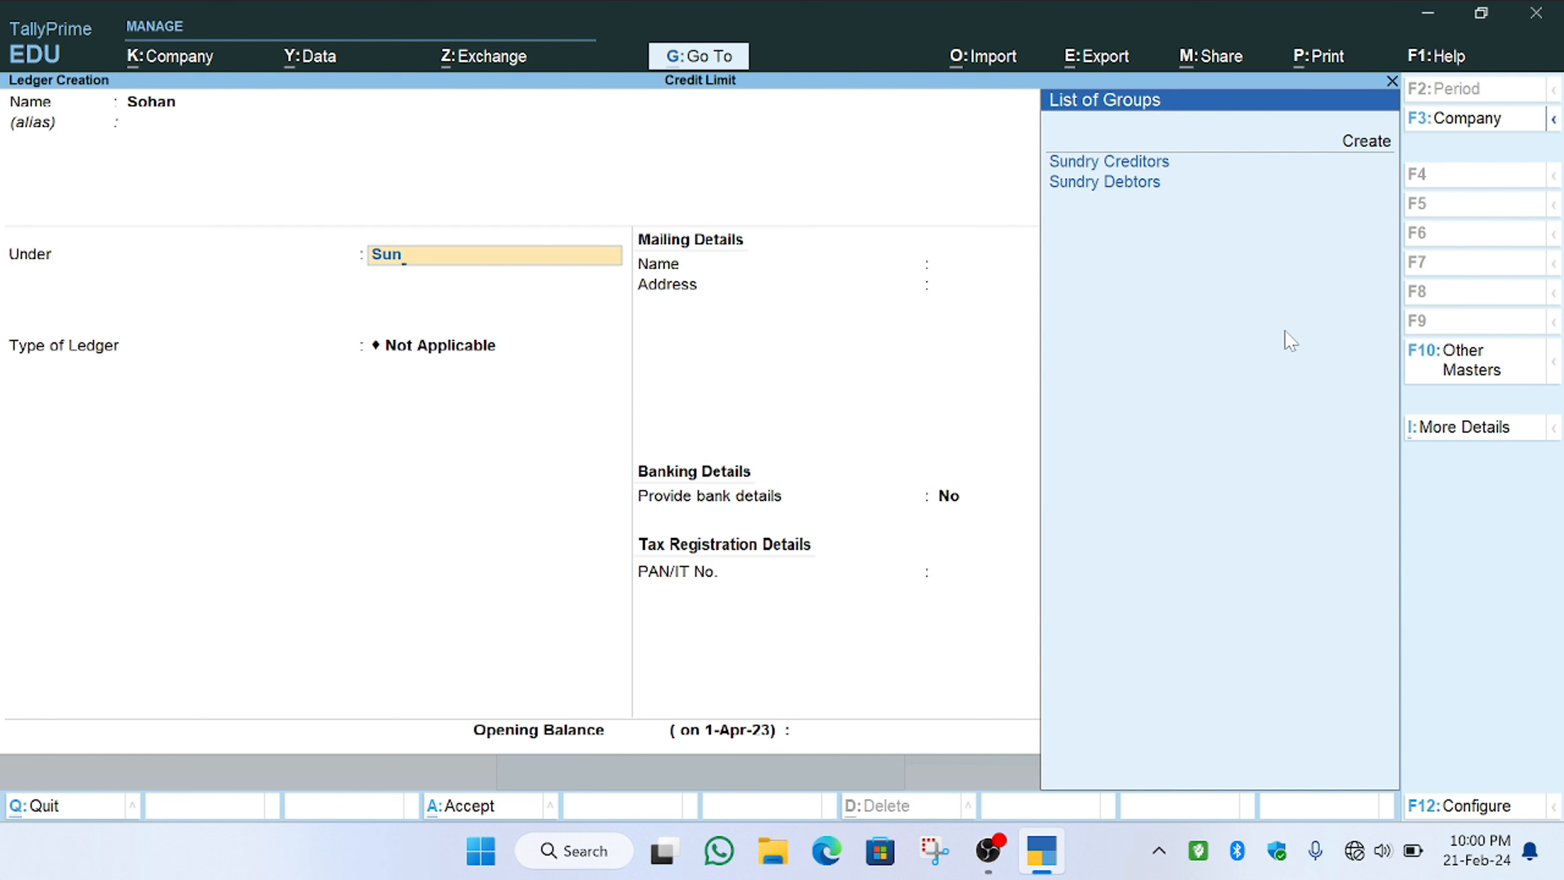
key("Down")
key("Return")
Keep the default credit, mailing, banking and opening balance settings and save the first customer's ledger
key("Return")
key("Return")
key("Return")
key("Return")
key("Return")
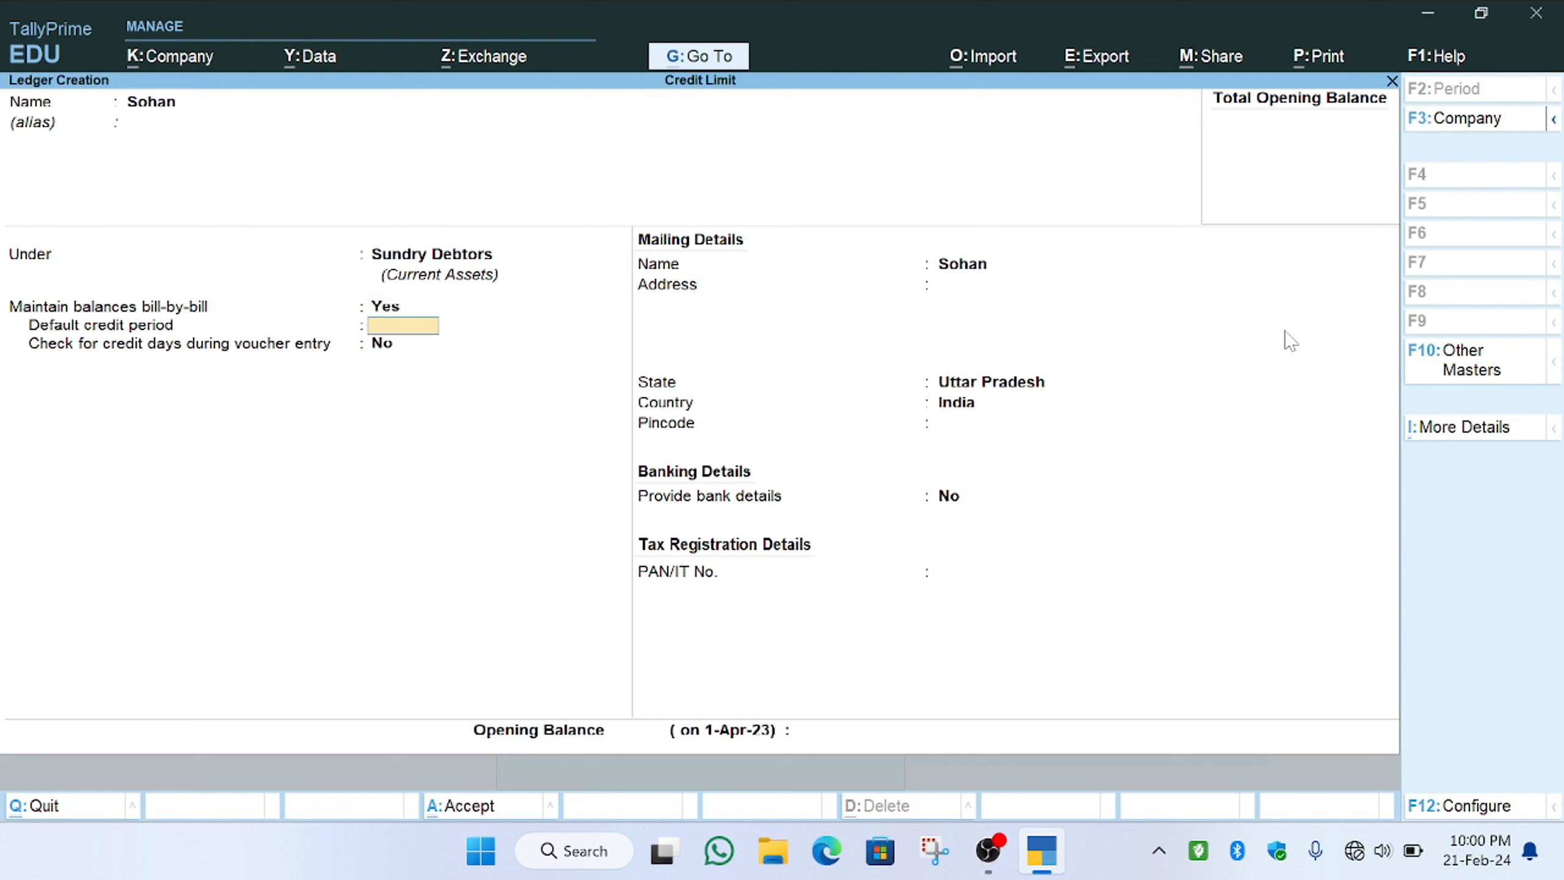
key("Return")
key("Return")
key("Return")
key("Return")
key("Return")
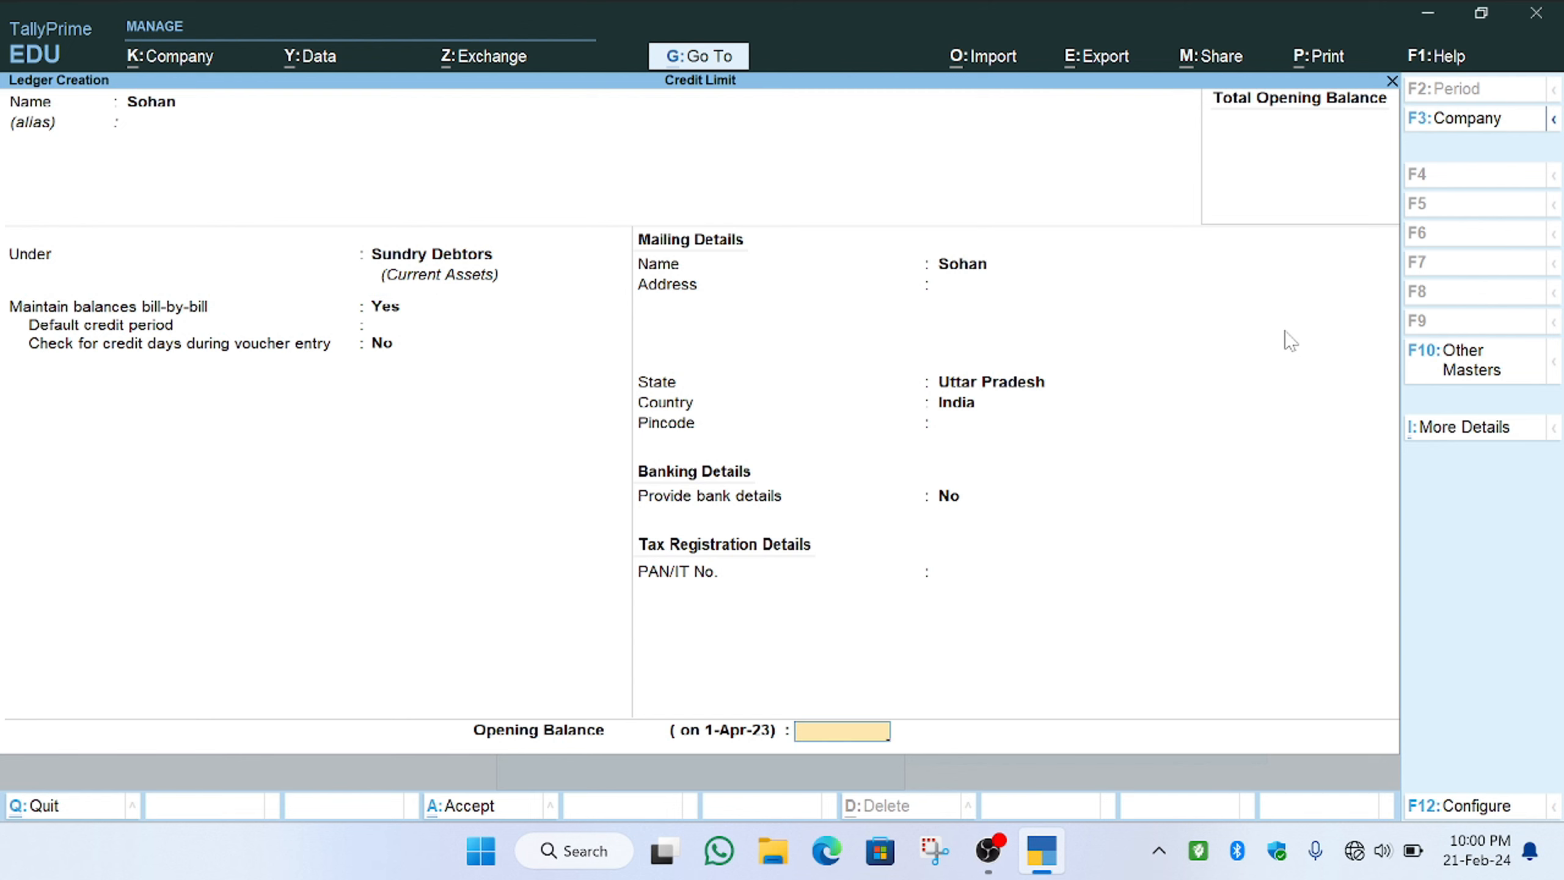
key("Return")
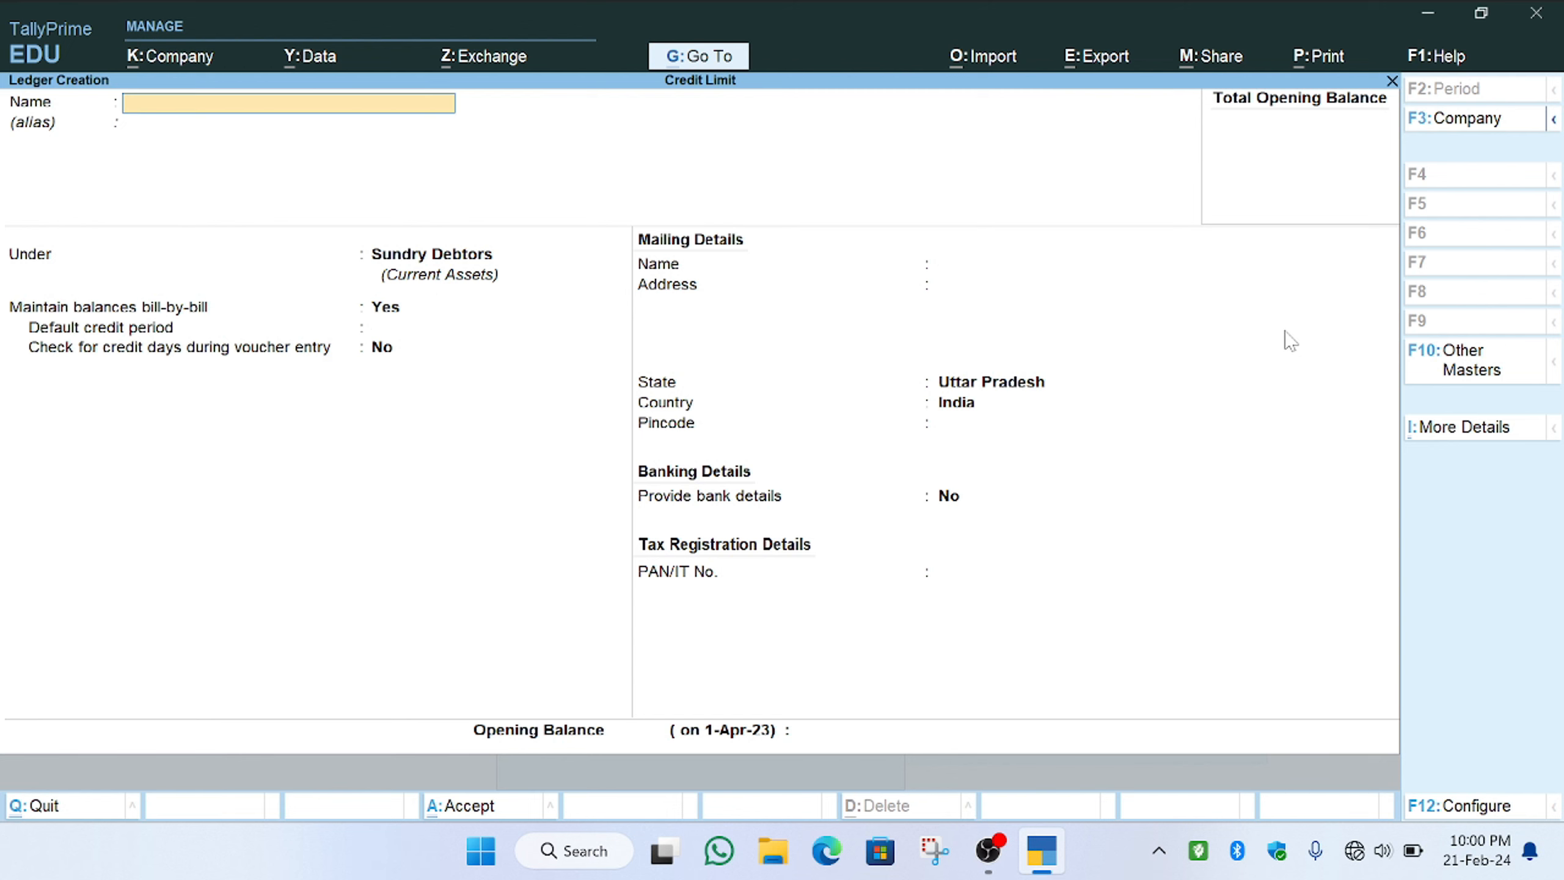
Start a ledger with the second customer's name under the Sundry Debtors group, keeping bill-by-bill balances enabled
type("Rahu")
key("Return")
key("Return")
key("Return")
key("Return")
key("Return")
key("Return")
key("Return")
key("Return")
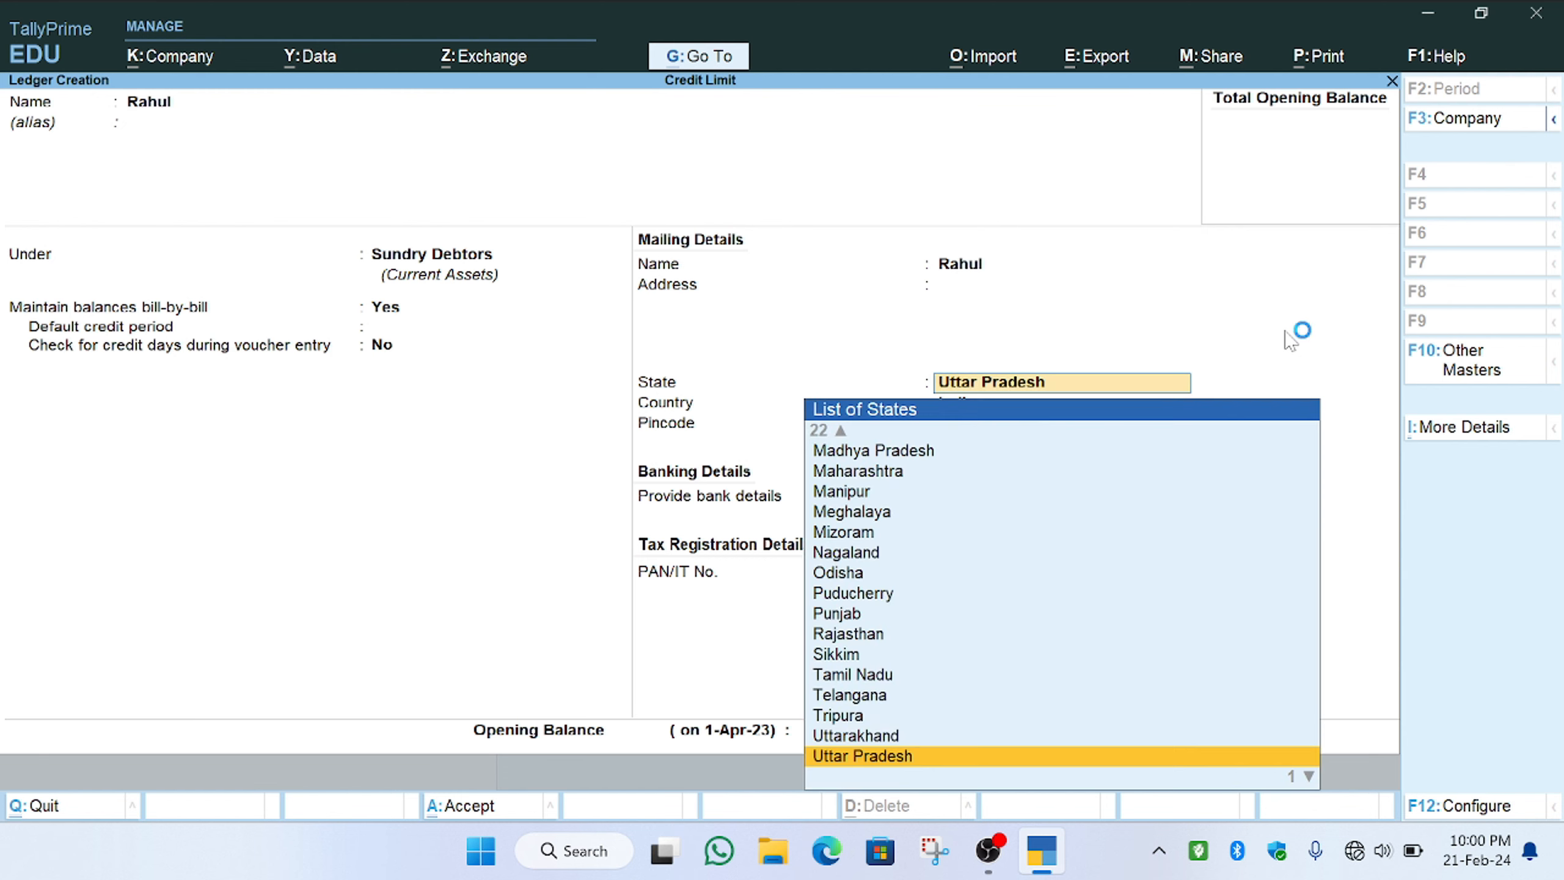
Keep the default state, country, banking, tax and opening balance settings and save the second customer's ledger
key("Return")
key("Return")
key("Return")
key("Return")
key("Return")
key("Return")
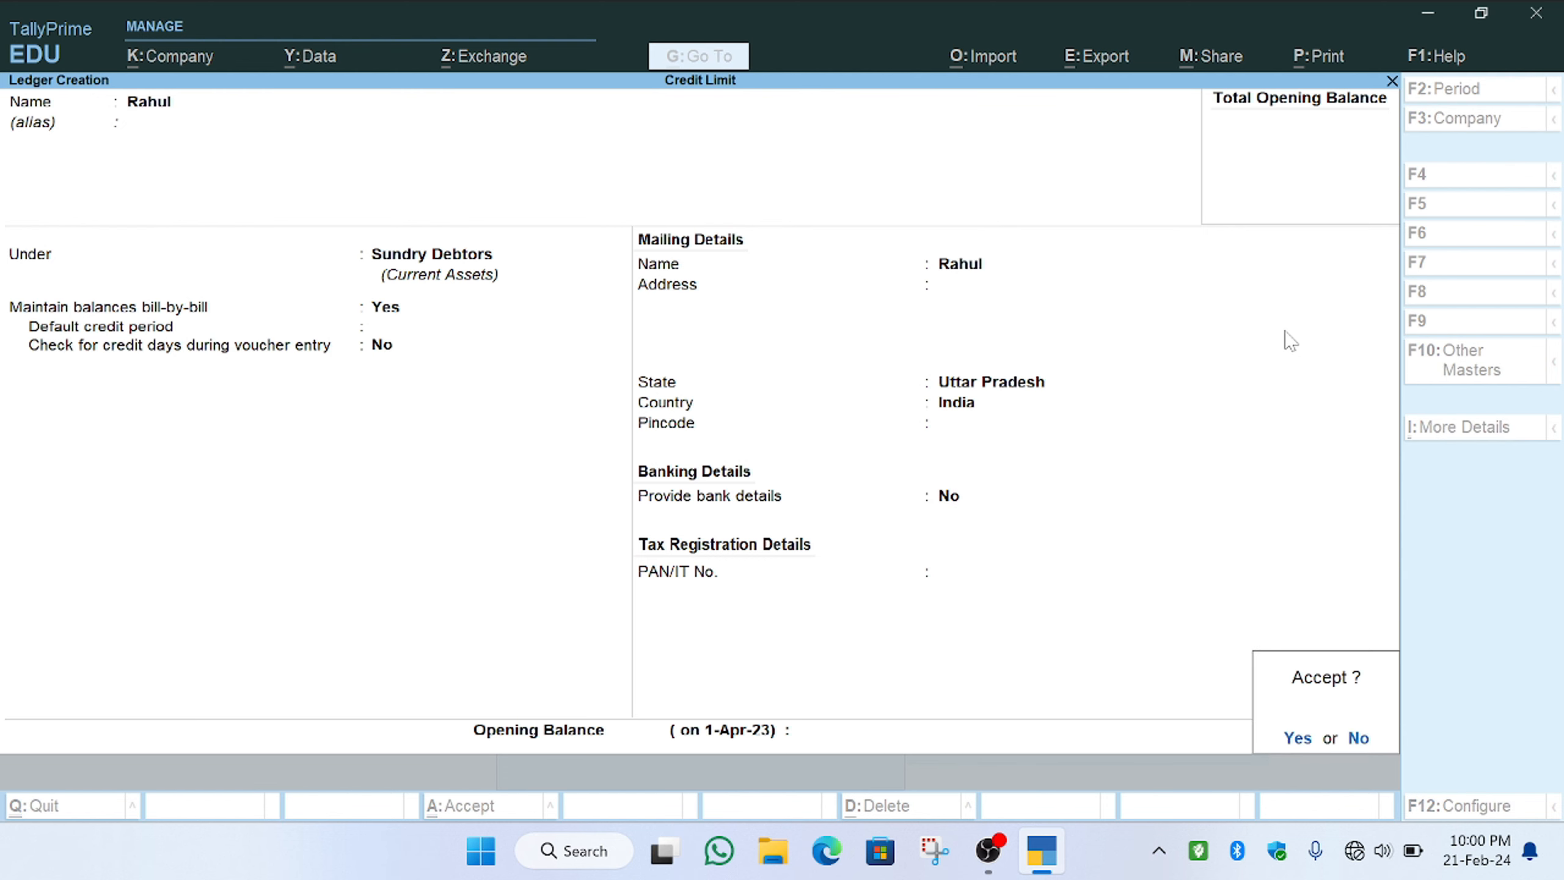
key("Return")
Create a ledger named Sales under the Sales Accounts group with no opening balance, and leave master creation
type("Sal")
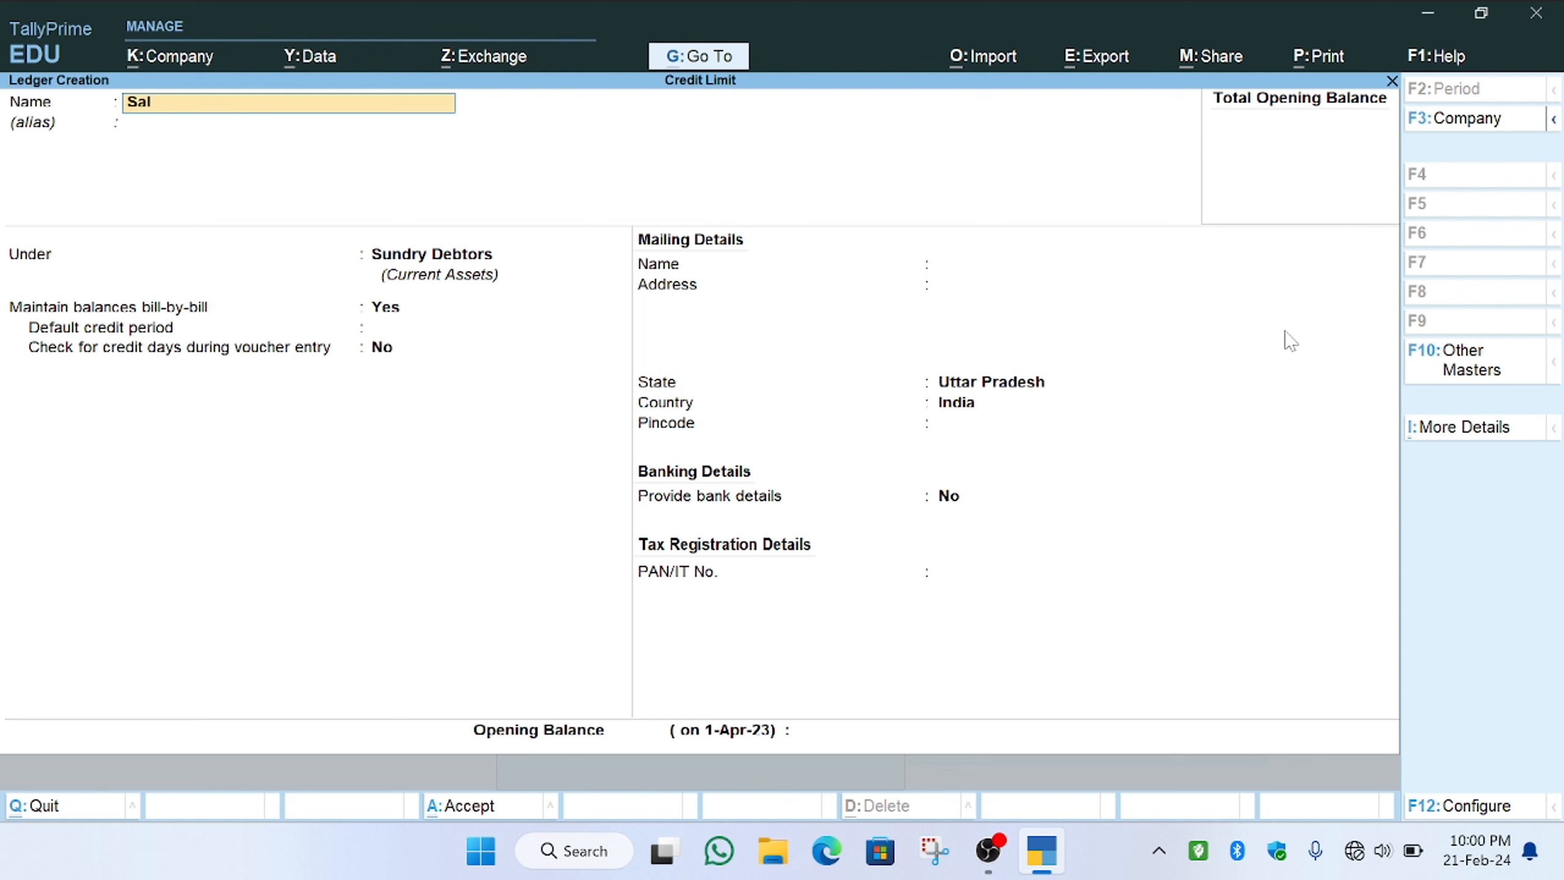
type("es")
key("Return")
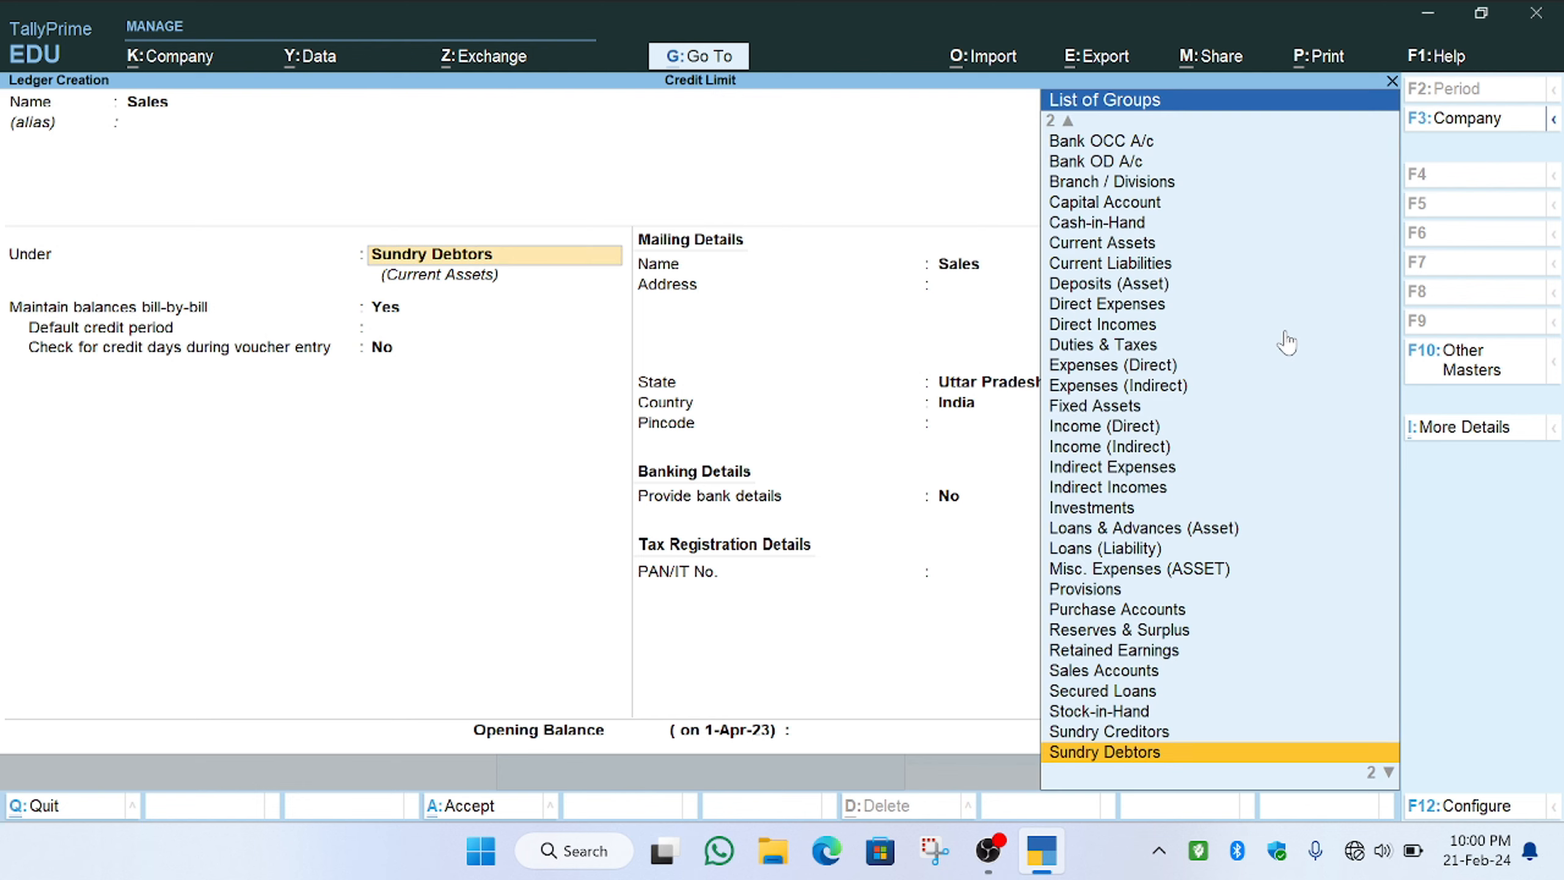
type("Sa")
key("Return")
key("Return")
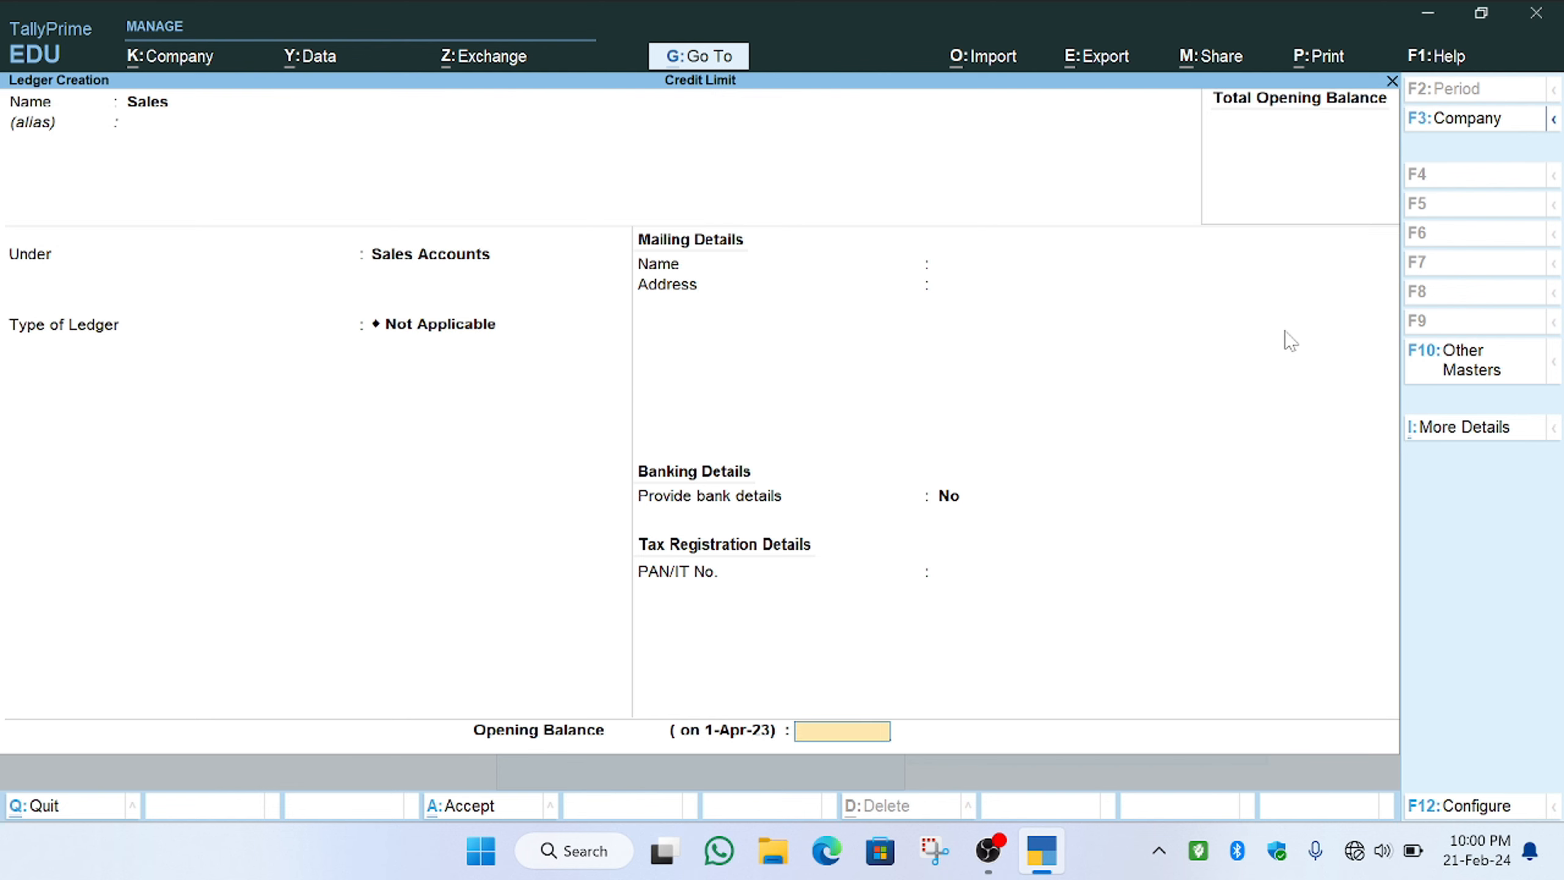
key("Return")
key("Return")
key("Escape")
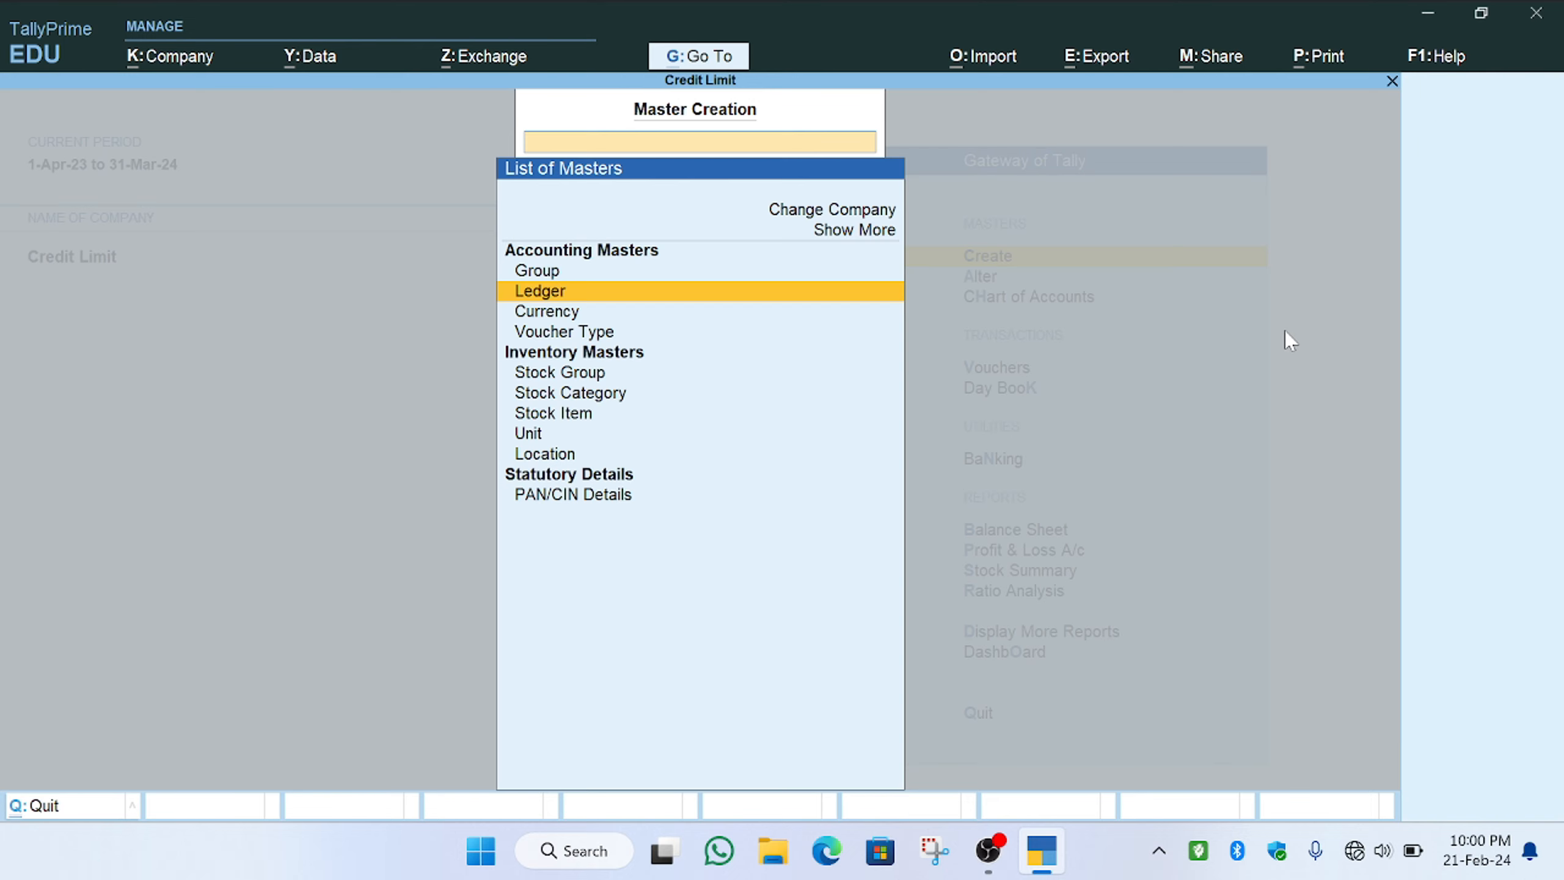
key("Escape")
key("Down")
key("Down")
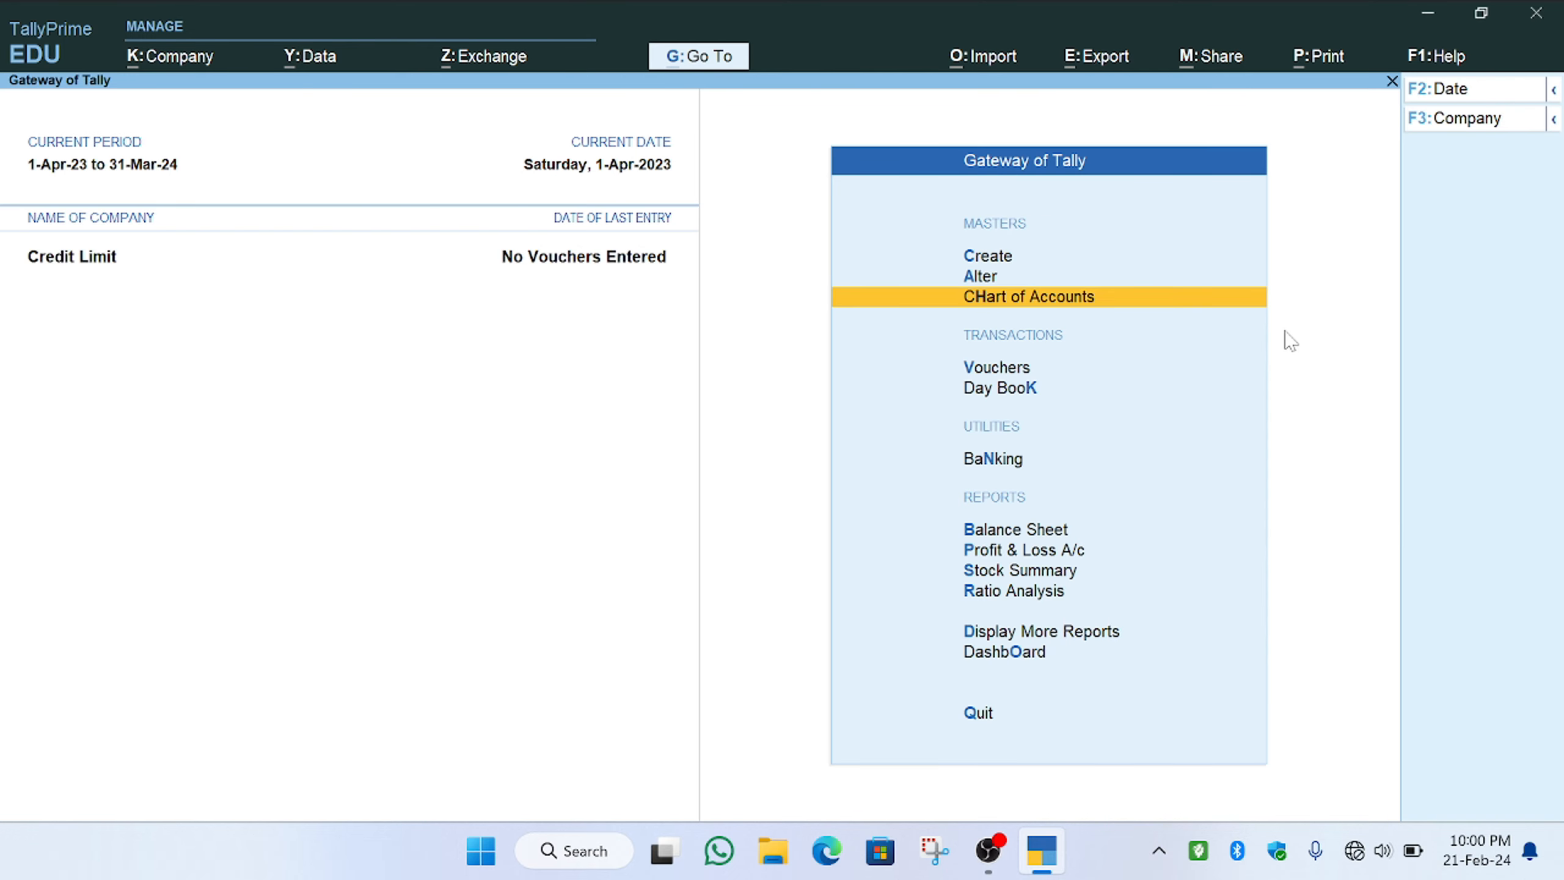
key("Down")
key("Return")
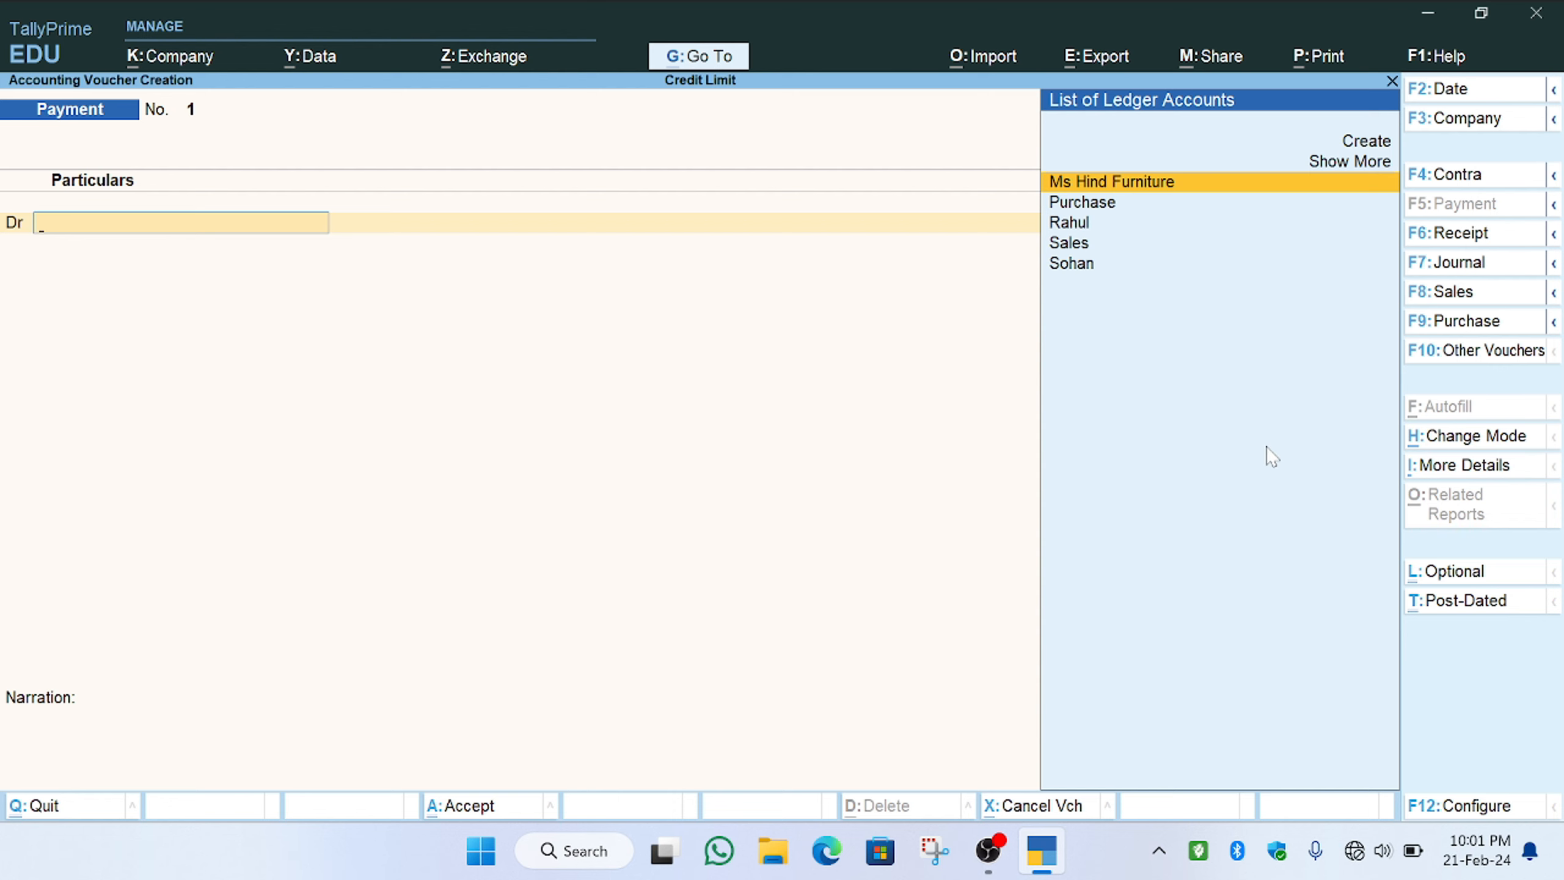
key("Escape")
Check the Stock Summary report for existing stock items and return to the Gateway of Tally
key("Down")
key("Down")
key("Down")
key("Down")
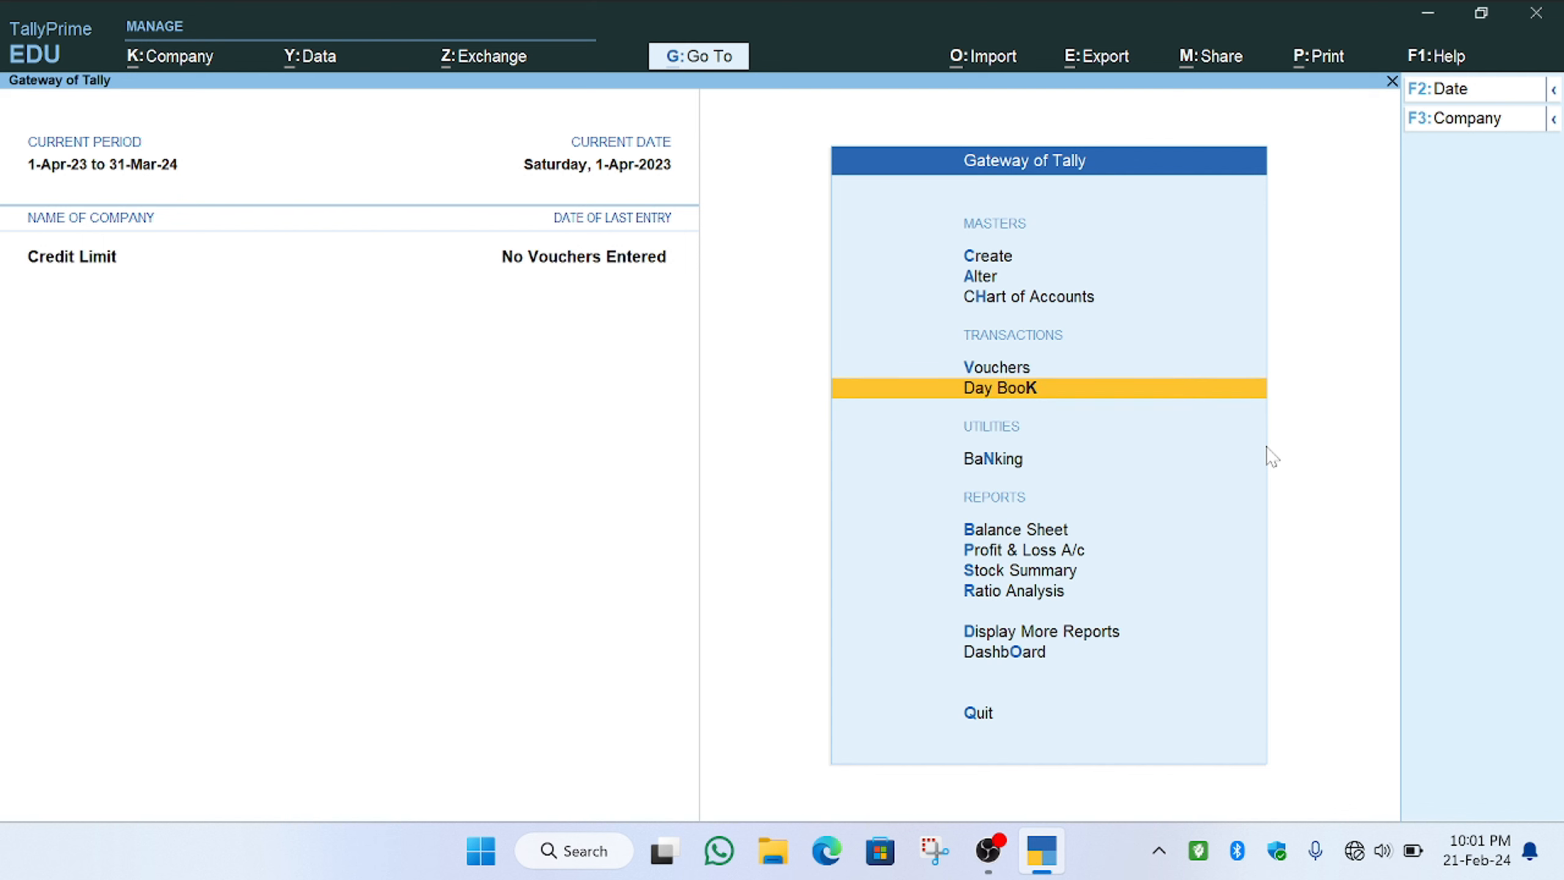
key("Down")
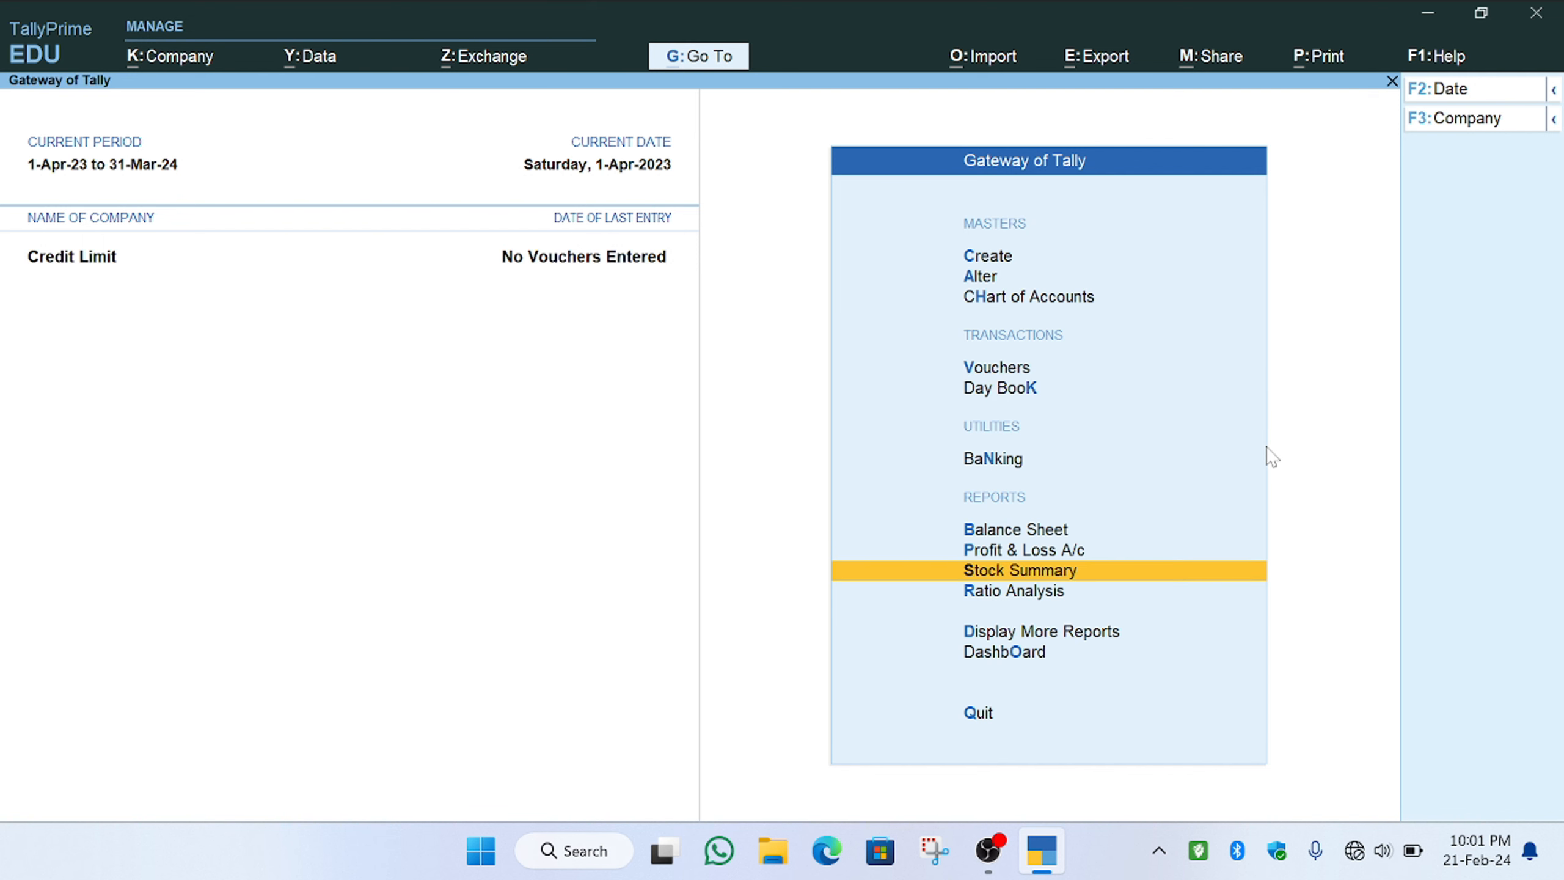
key("Return")
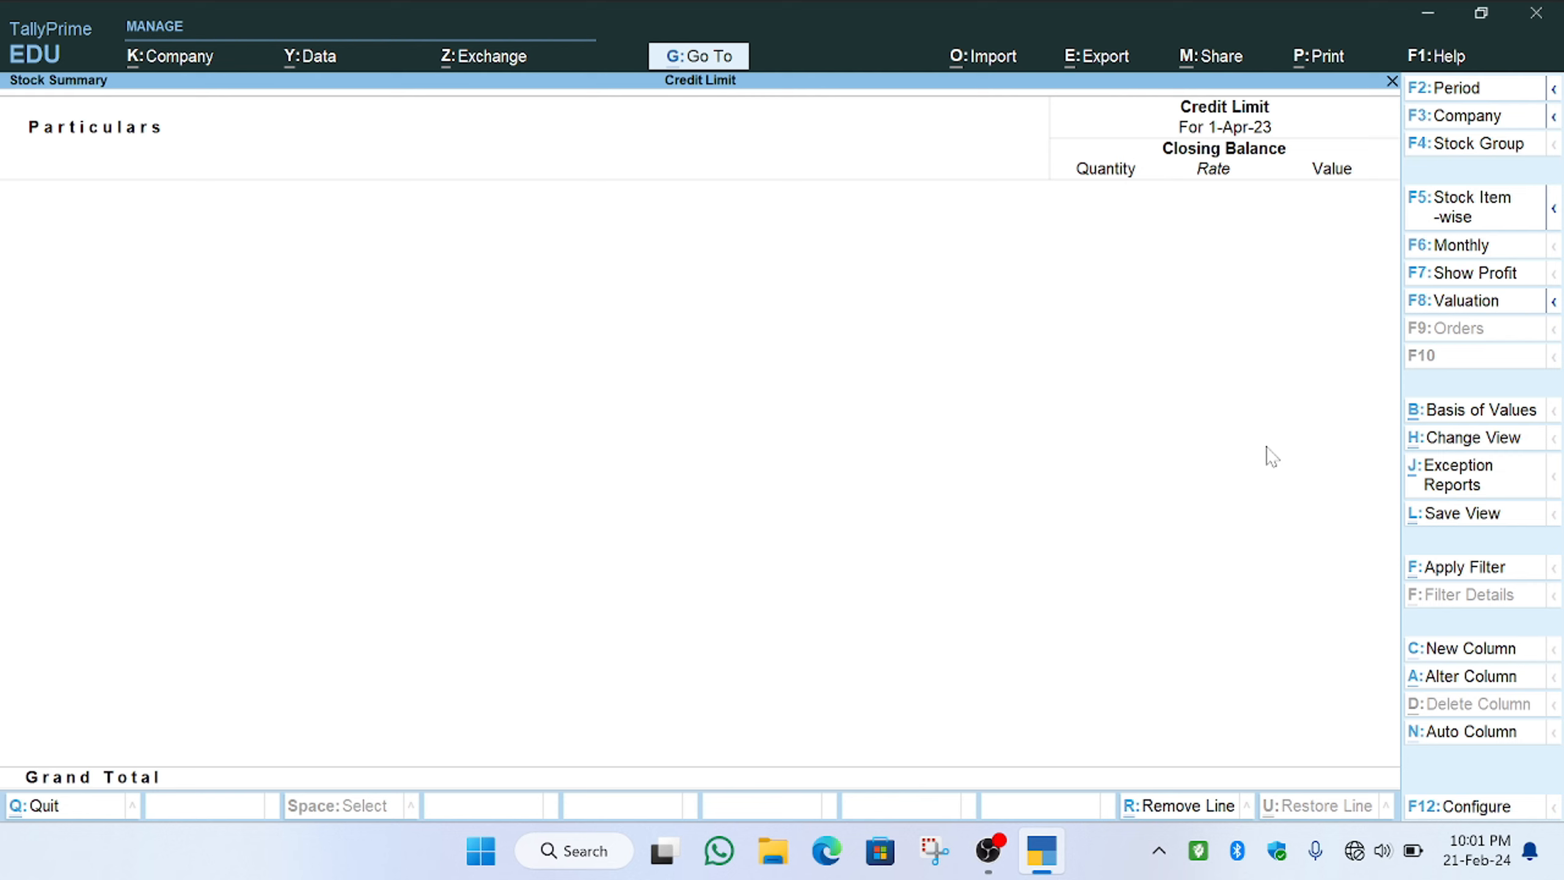
key("Escape")
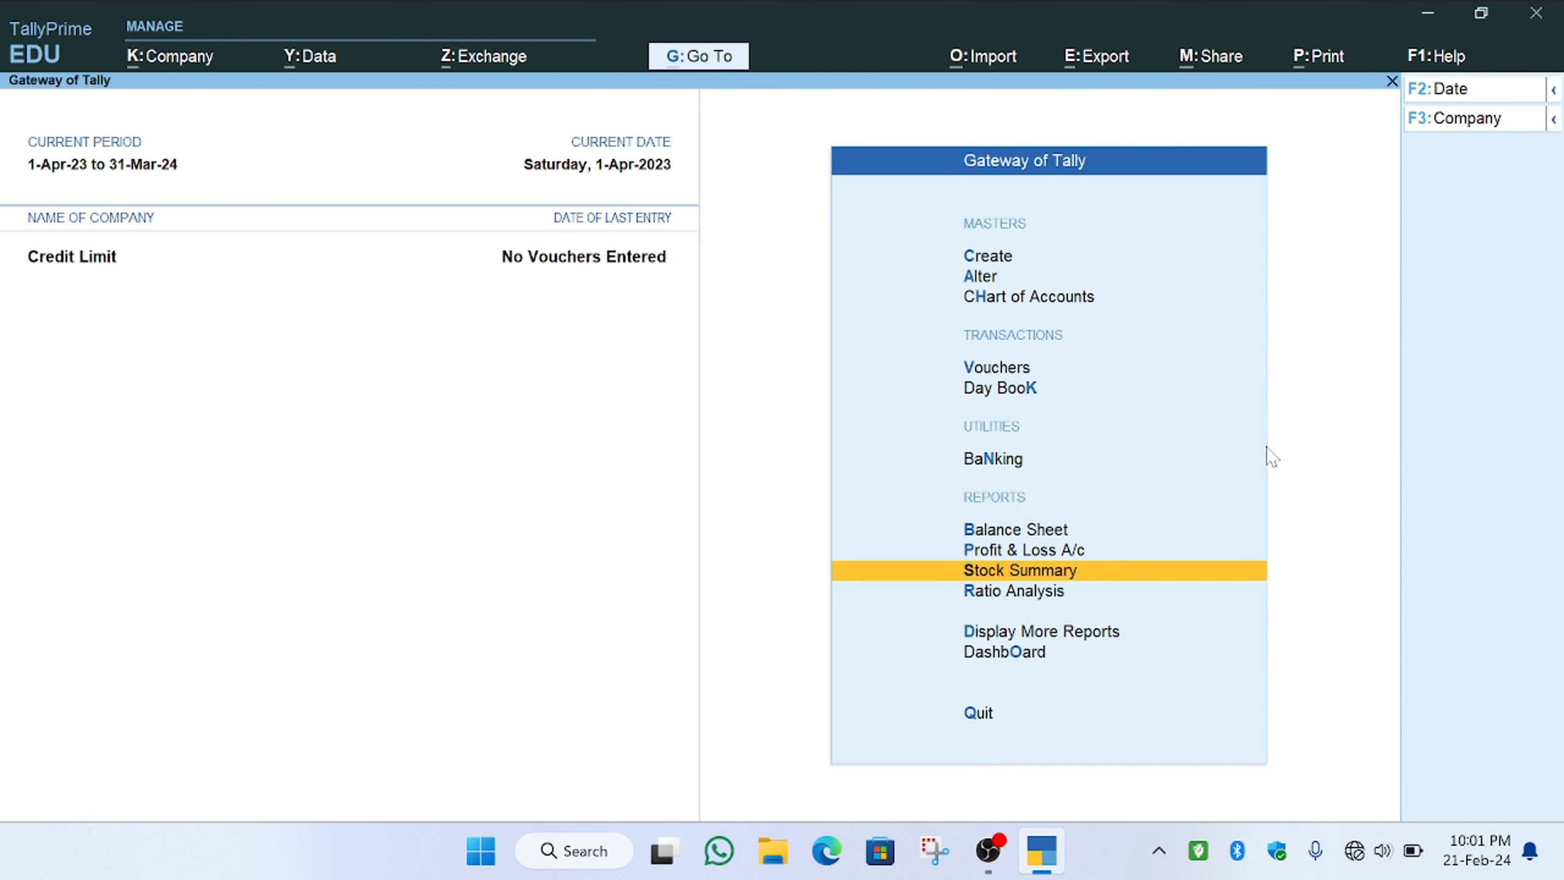
Start a new stock item named Office Table under the Primary group
key("Up")
key("Up")
key("Up")
key("Up")
key("Up")
key("Up")
key("Up")
key("Up")
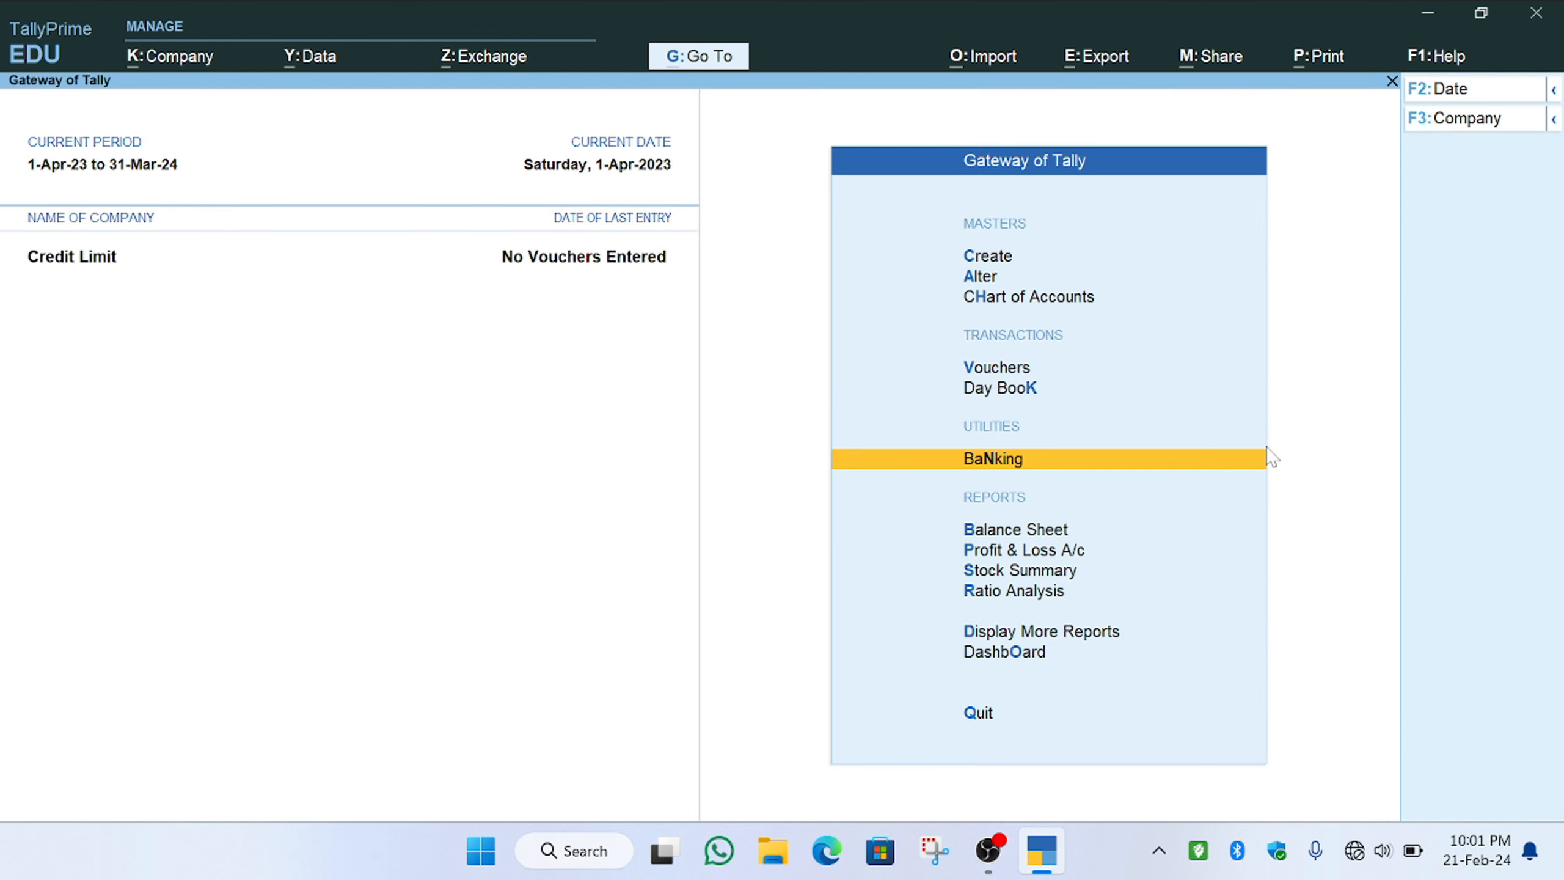
key("Return")
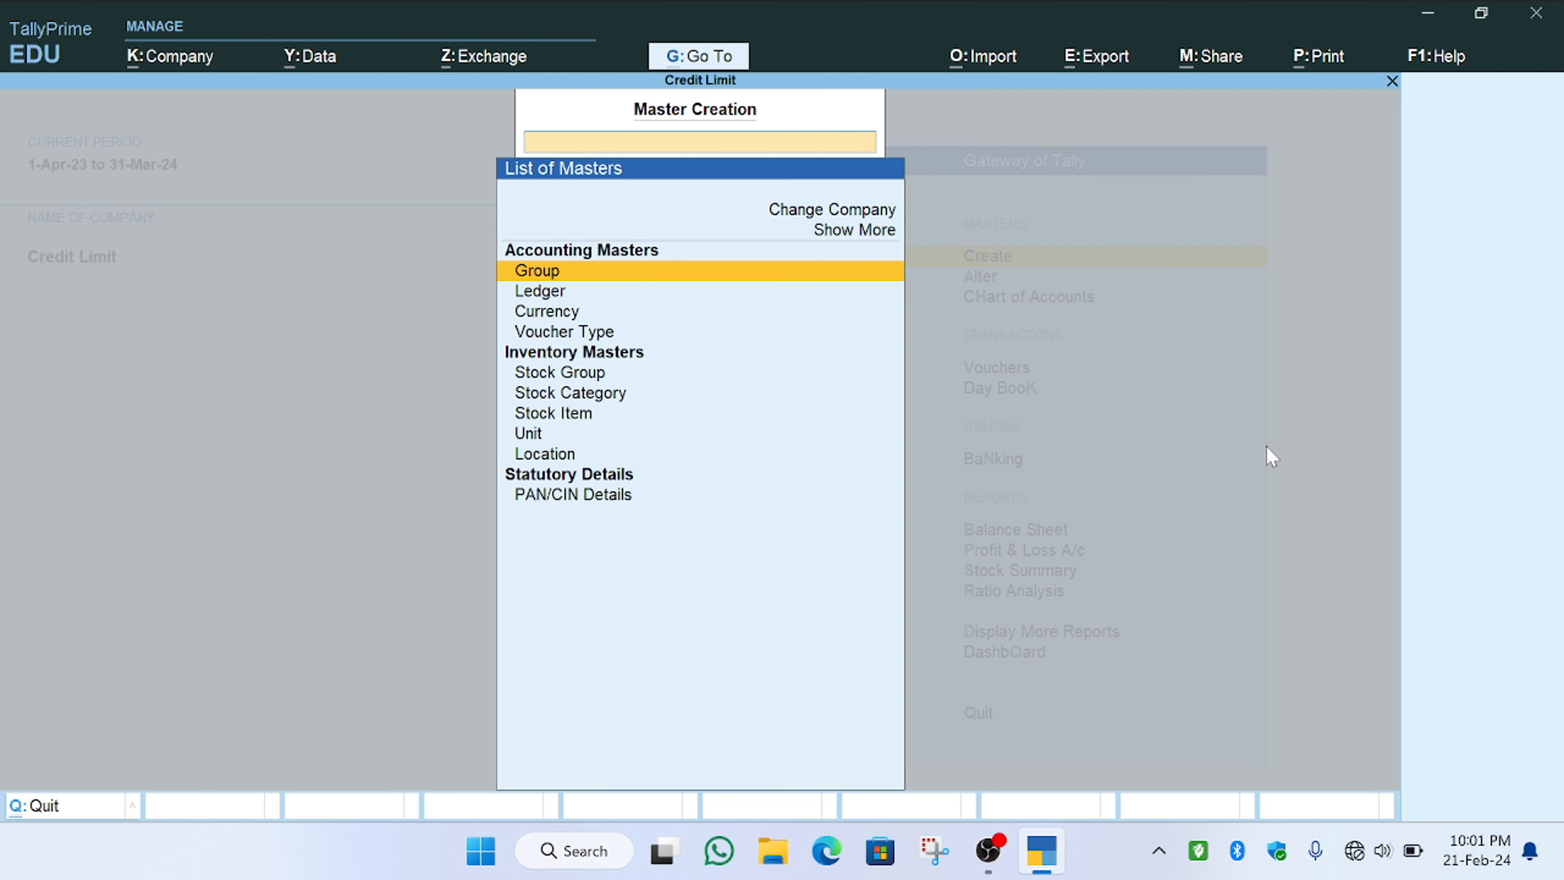
key("Down")
key("Down")
key("Down")
key("Down")
key("Down")
key("Down")
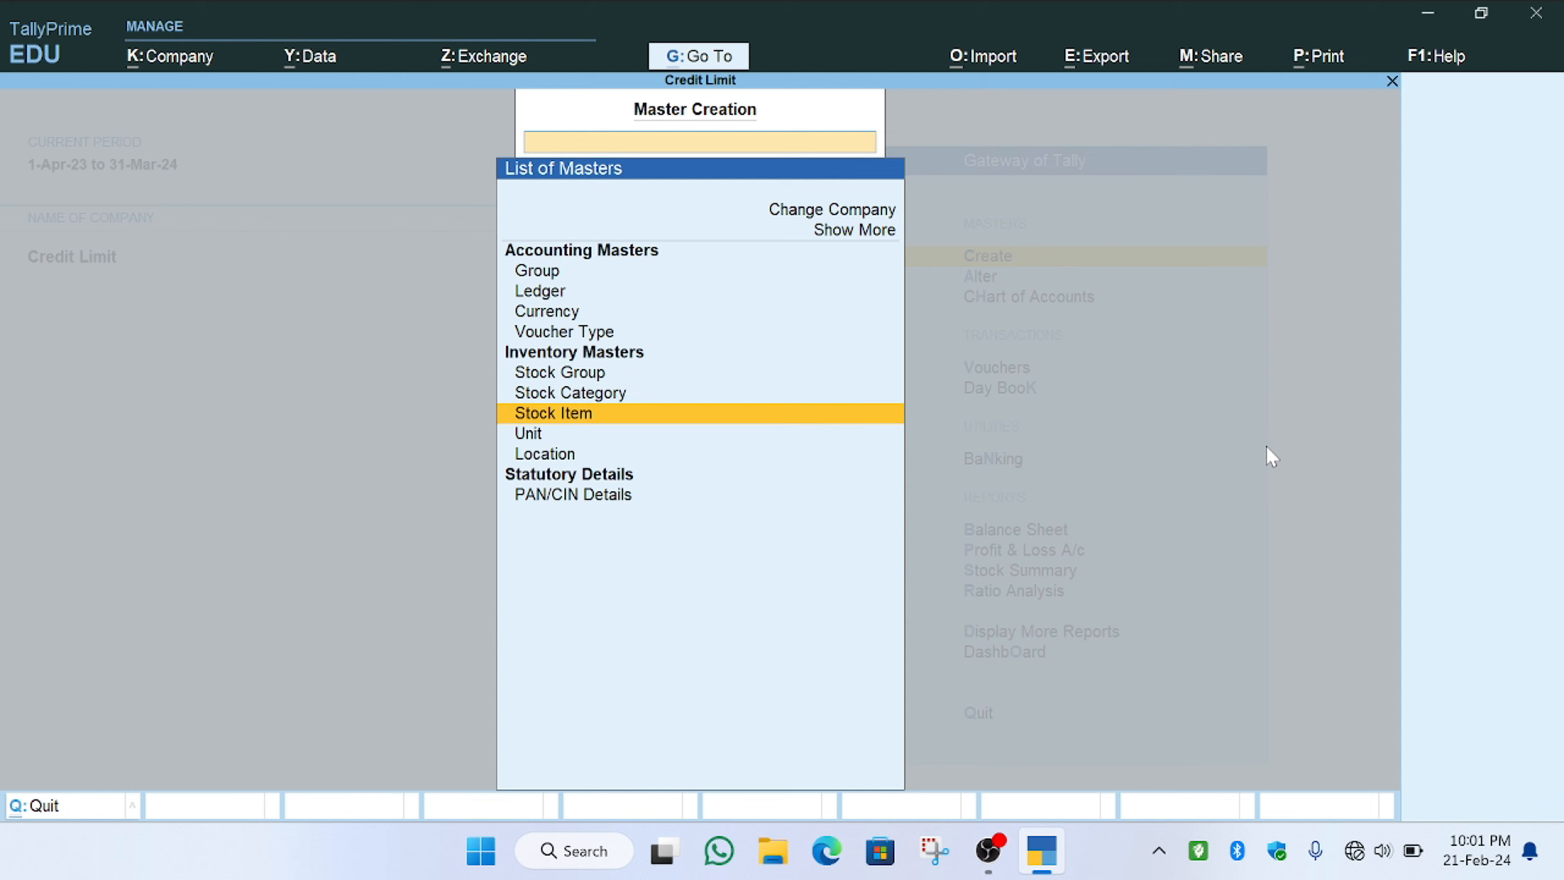
key("Return")
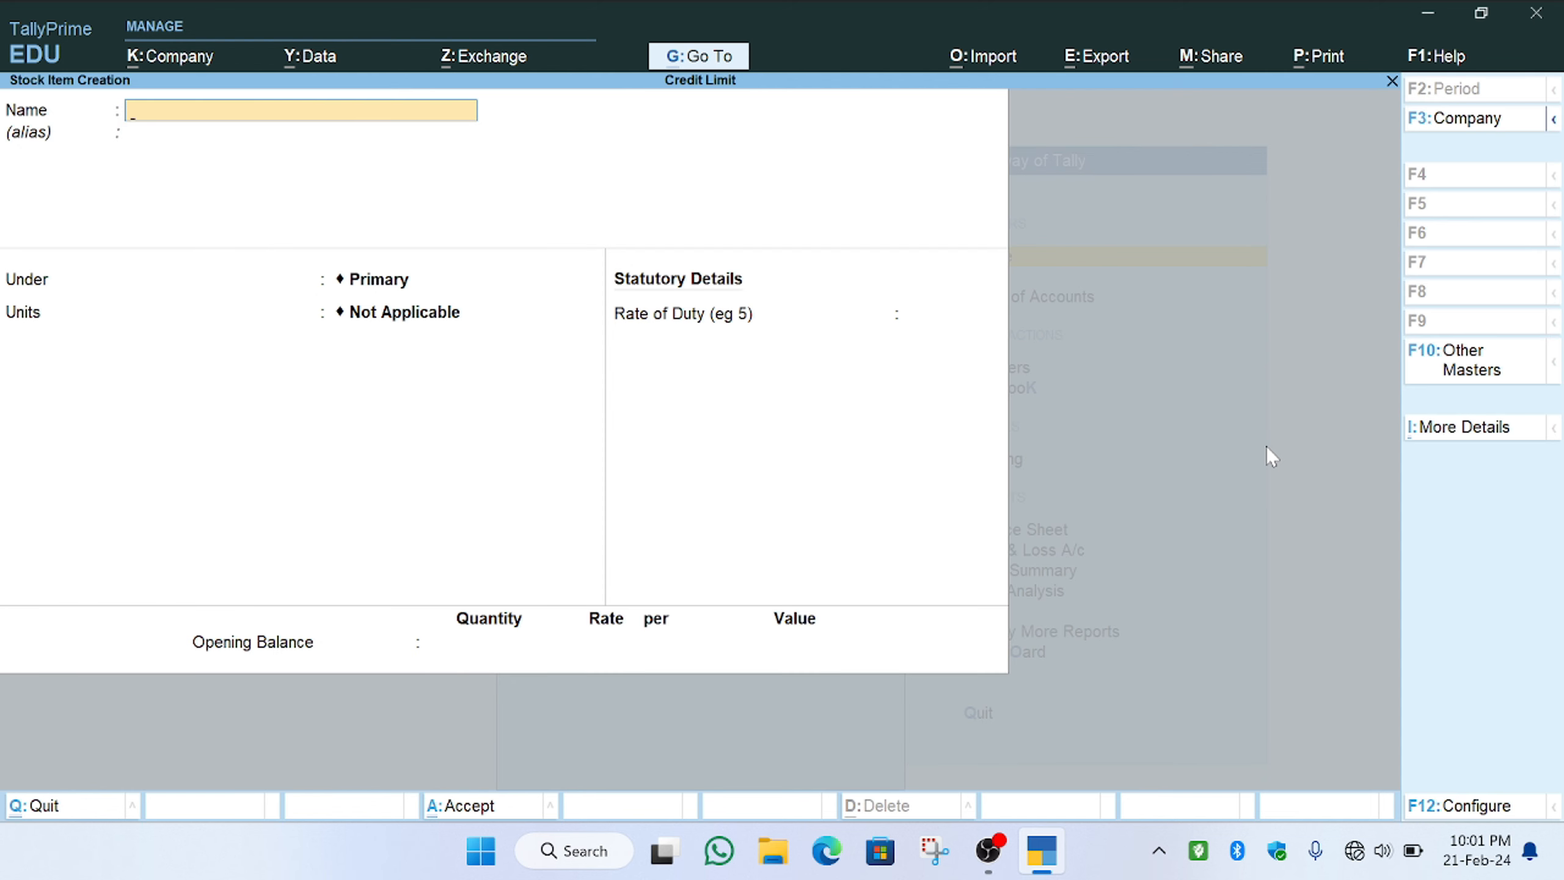
type("Office Table")
key("Return")
key("Return")
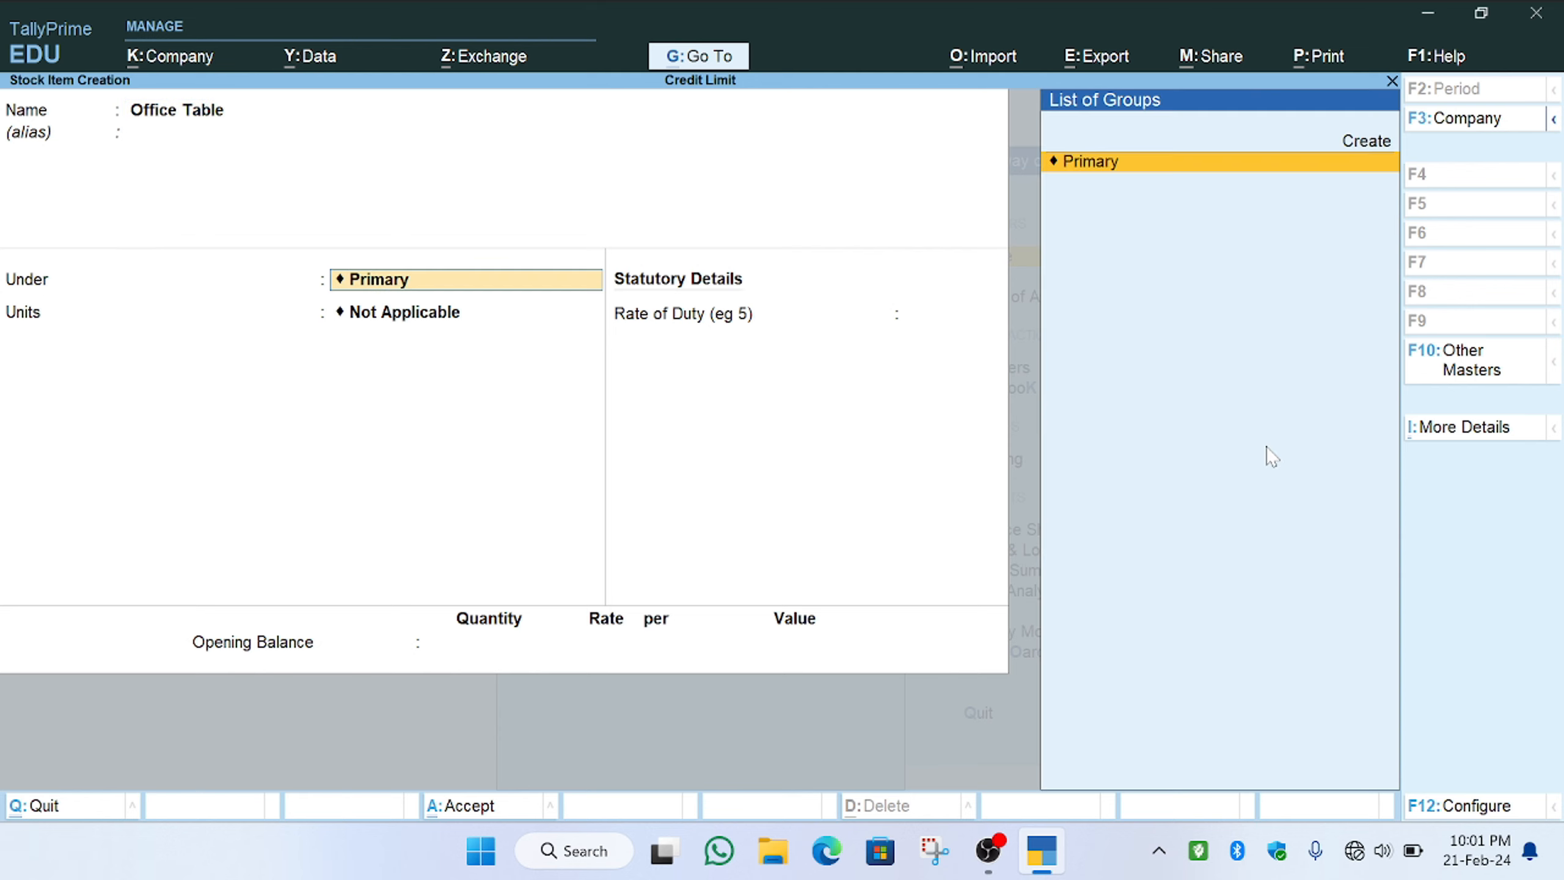
key("Return")
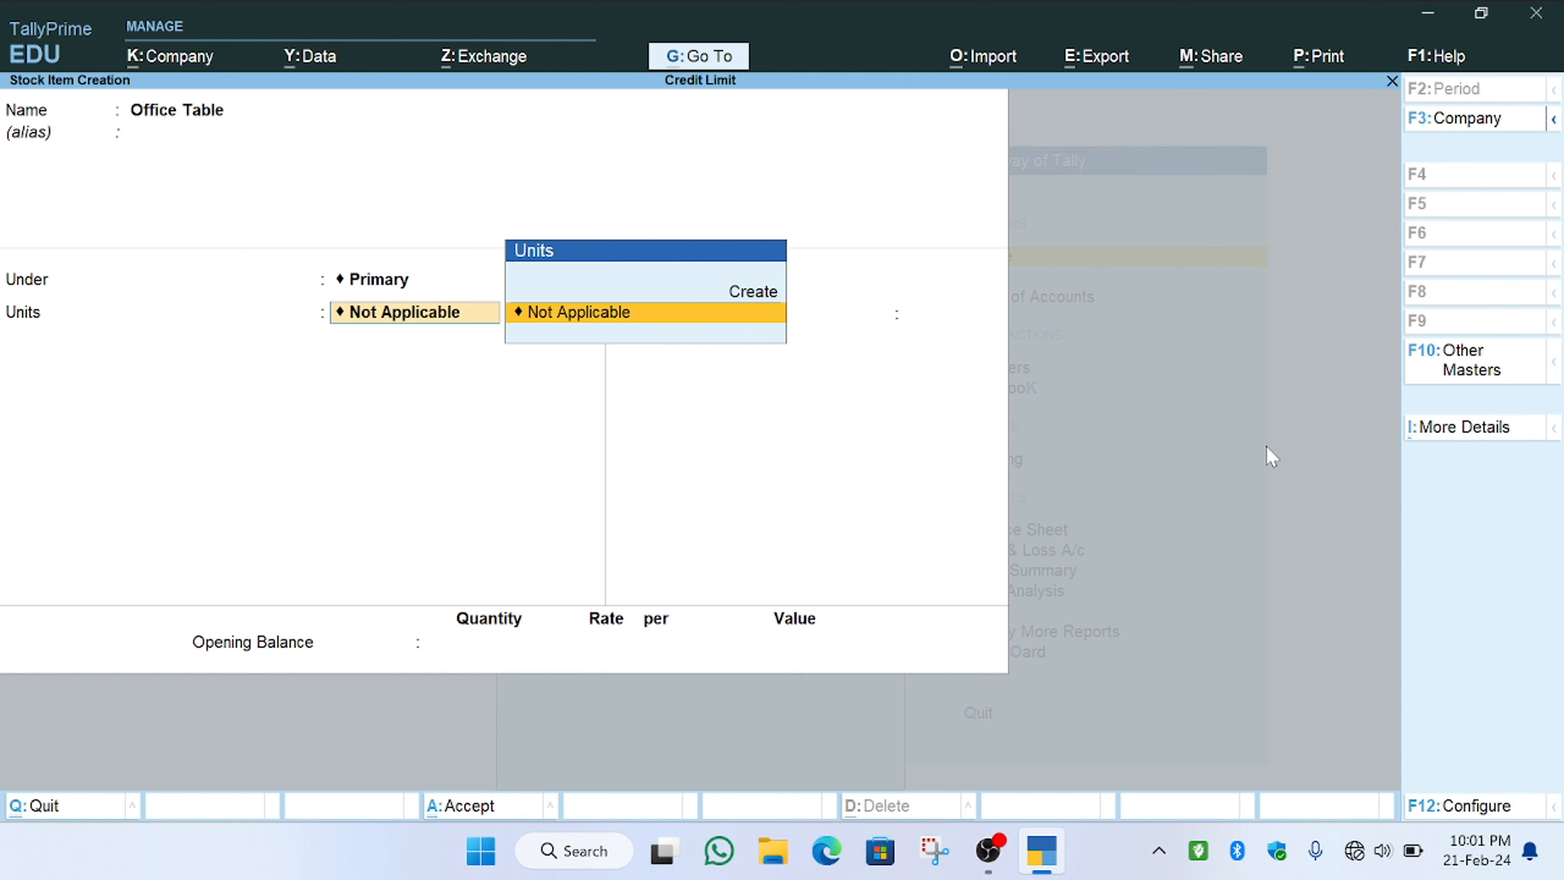
Create a simple unit with the symbol pcs and 0 decimal places for the Office Table stock item
key("Up")
key("Return")
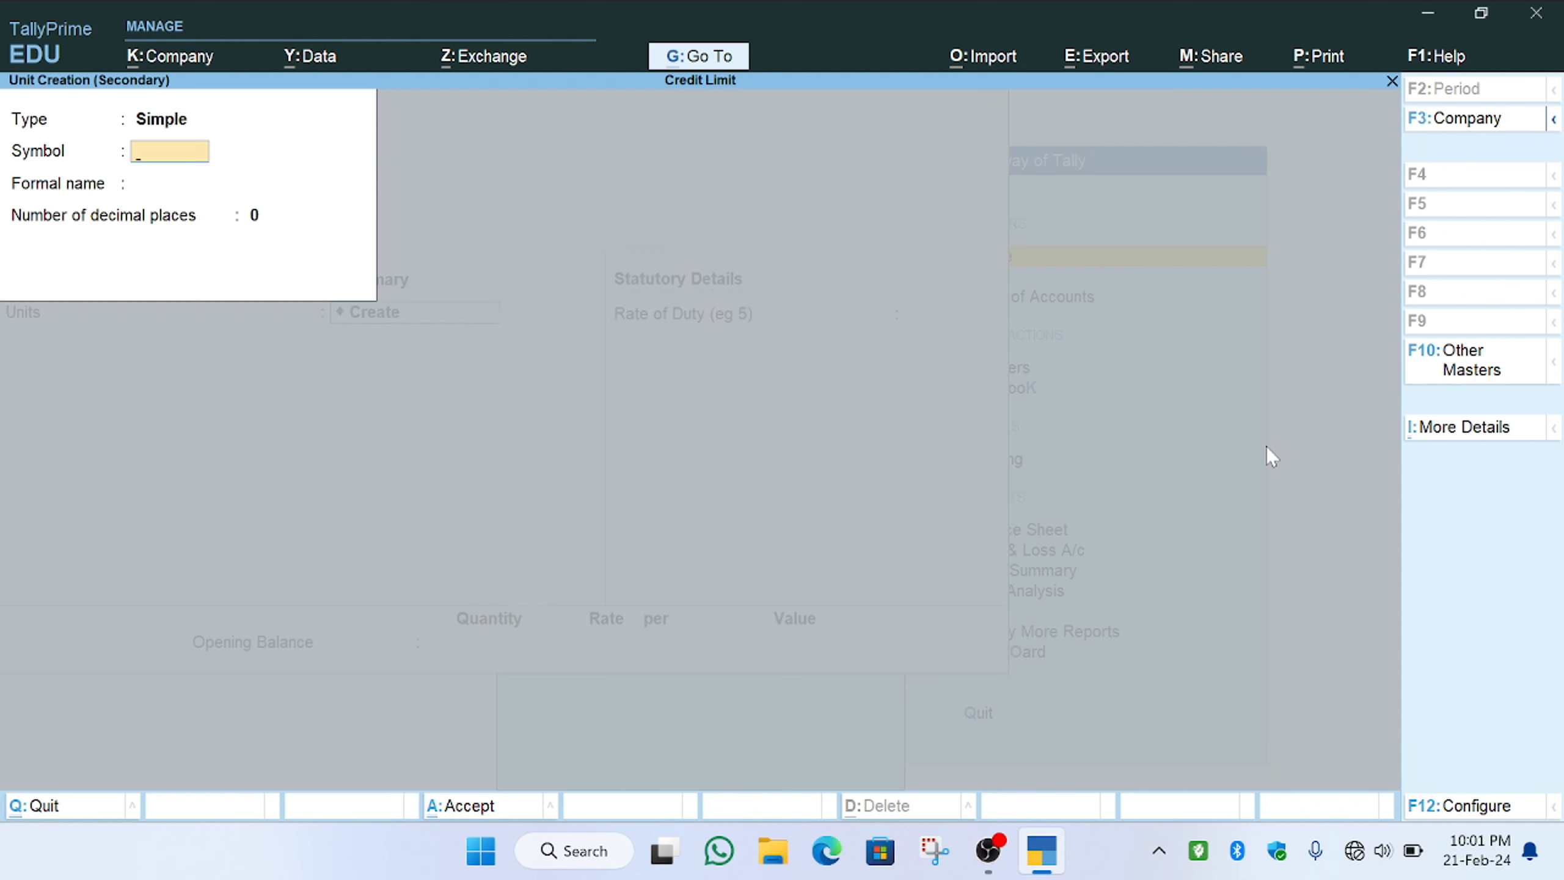
type("pcs")
key("Return")
key("Return")
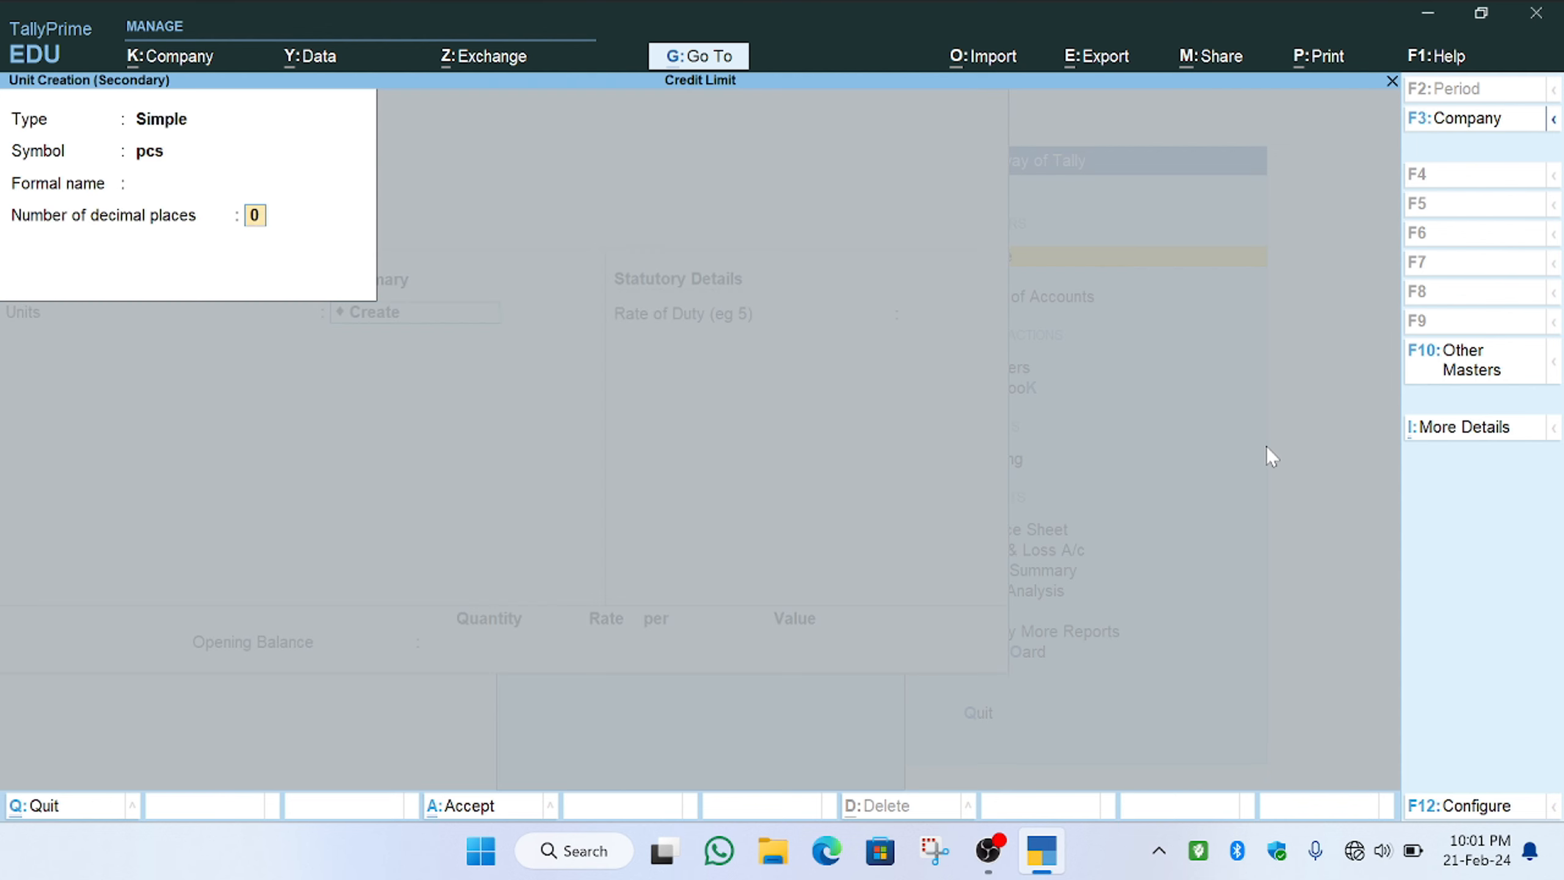
key("Return")
Keep the default duty rate and empty opening balance, save the Office Table stock item and leave master creation
key("Return")
key("Return")
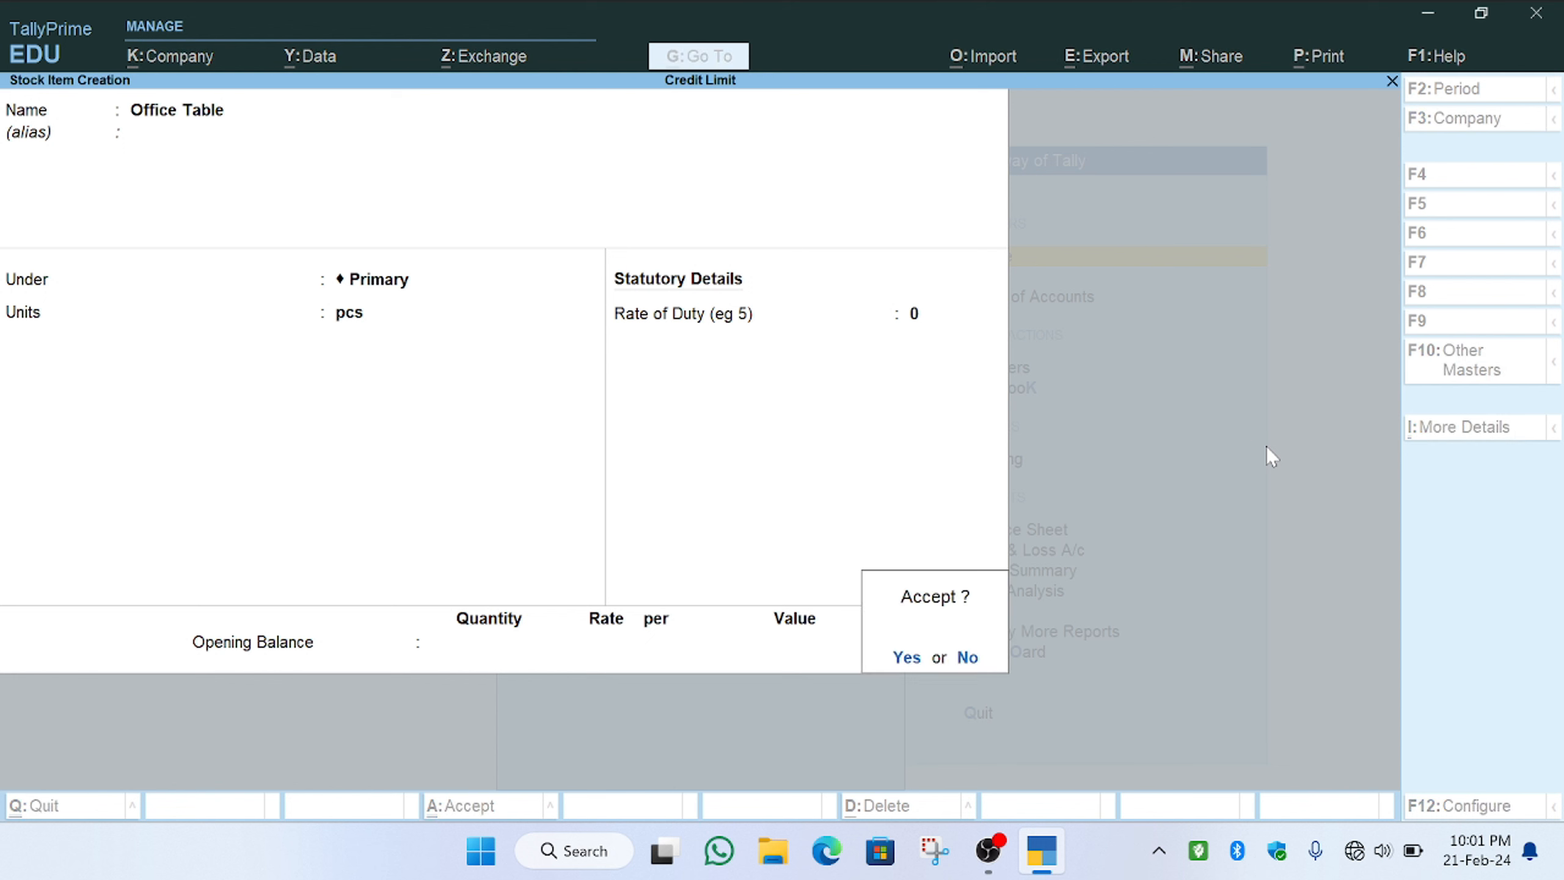
key("Return")
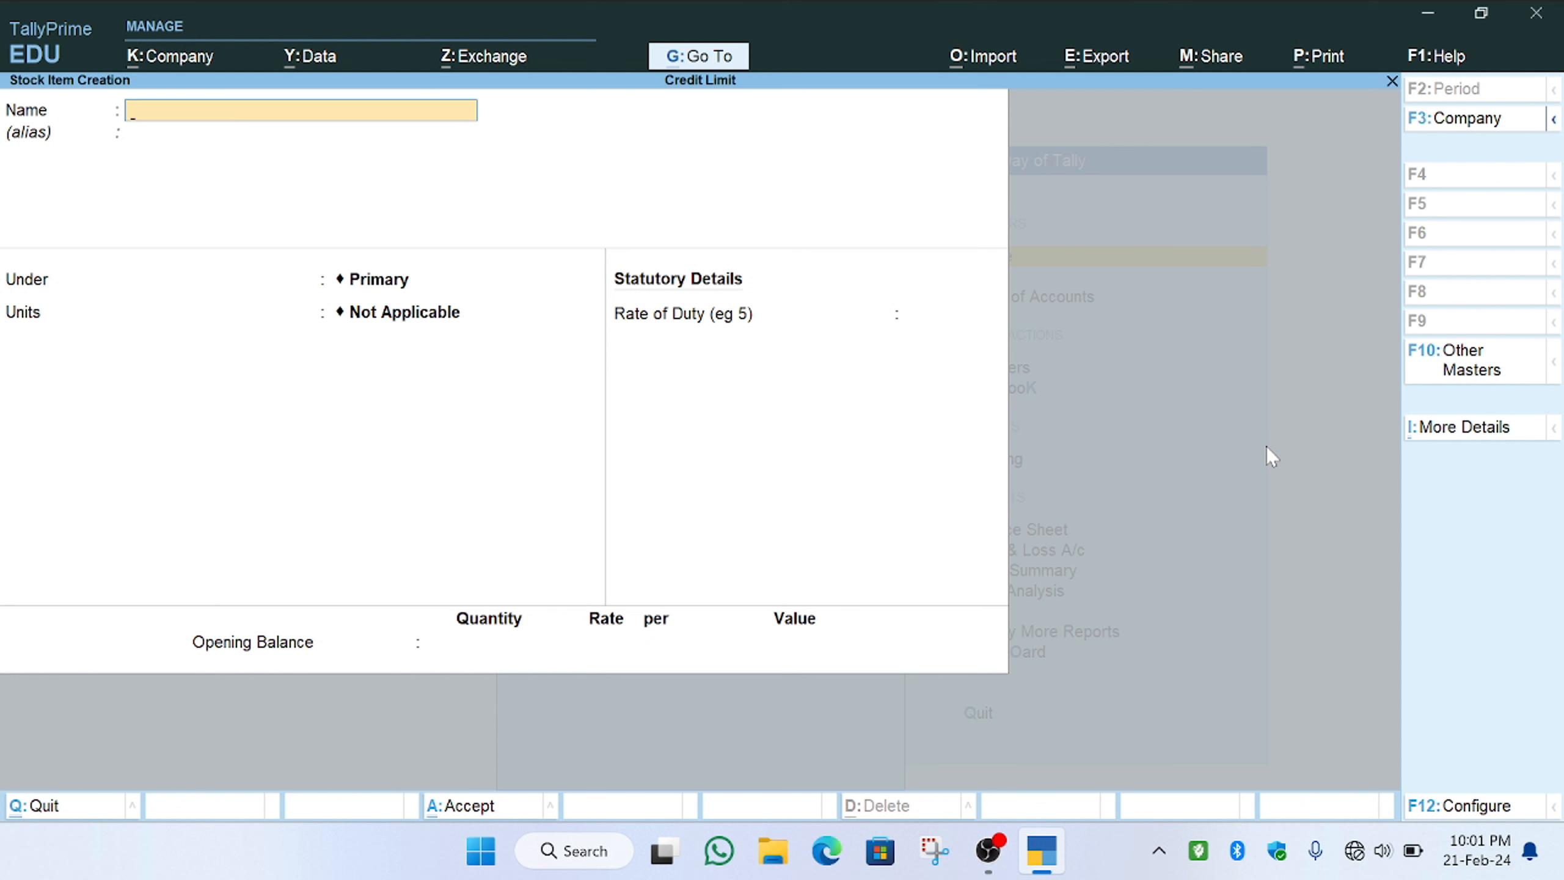
key("Escape")
key("Escape")
Check the Stock Summary report again after creating the stock item and return to the Gateway of Tally
key("Down")
key("Down")
key("Down")
key("Down")
key("Down")
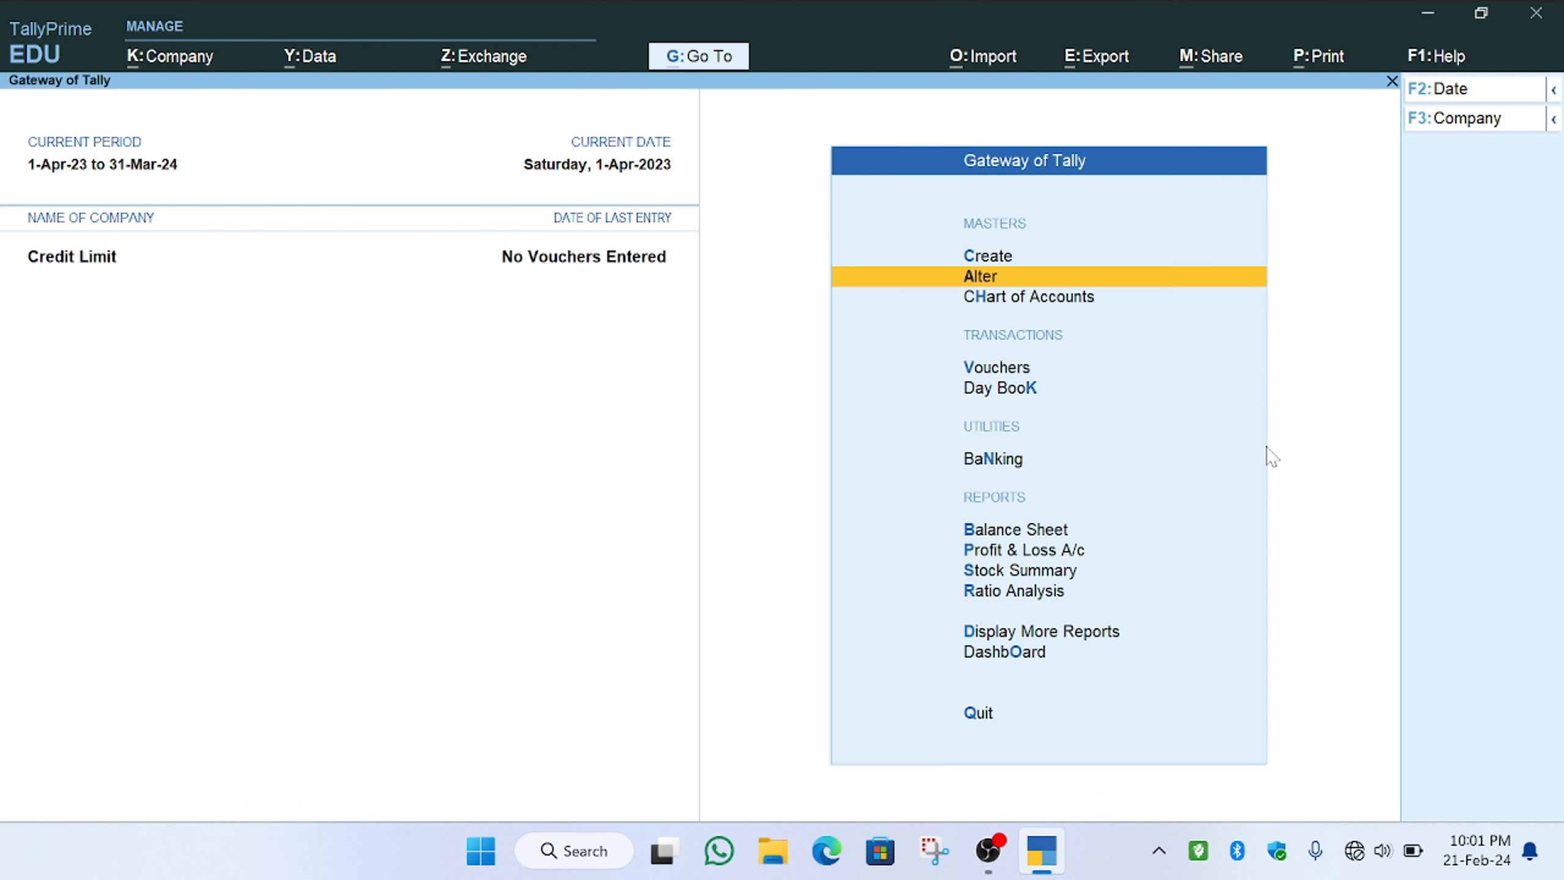
key("Down")
key("Down")
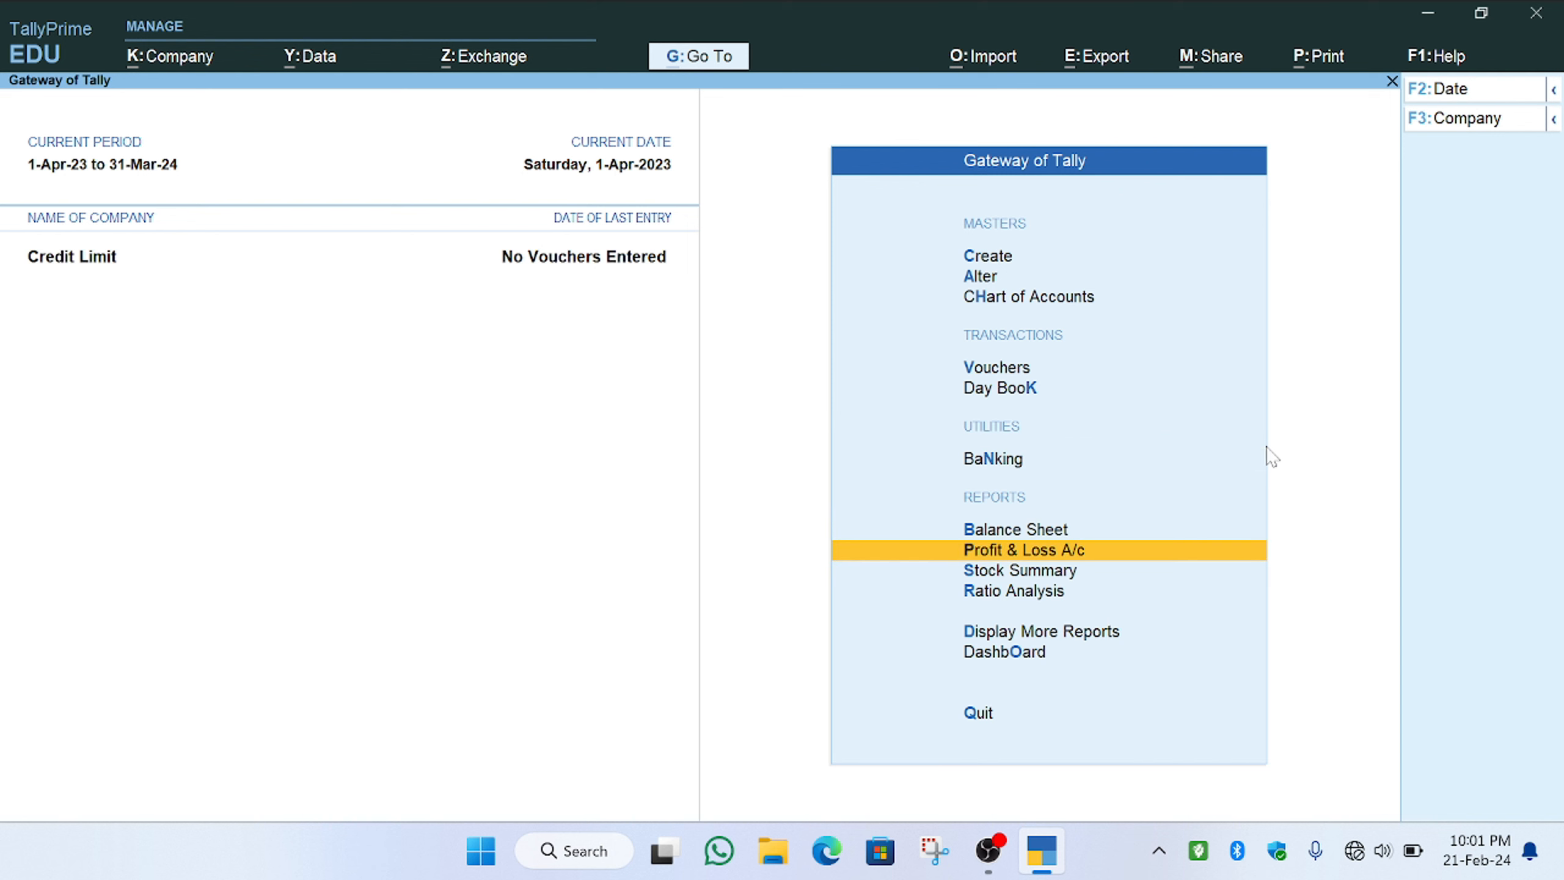
key("Down")
key("Return")
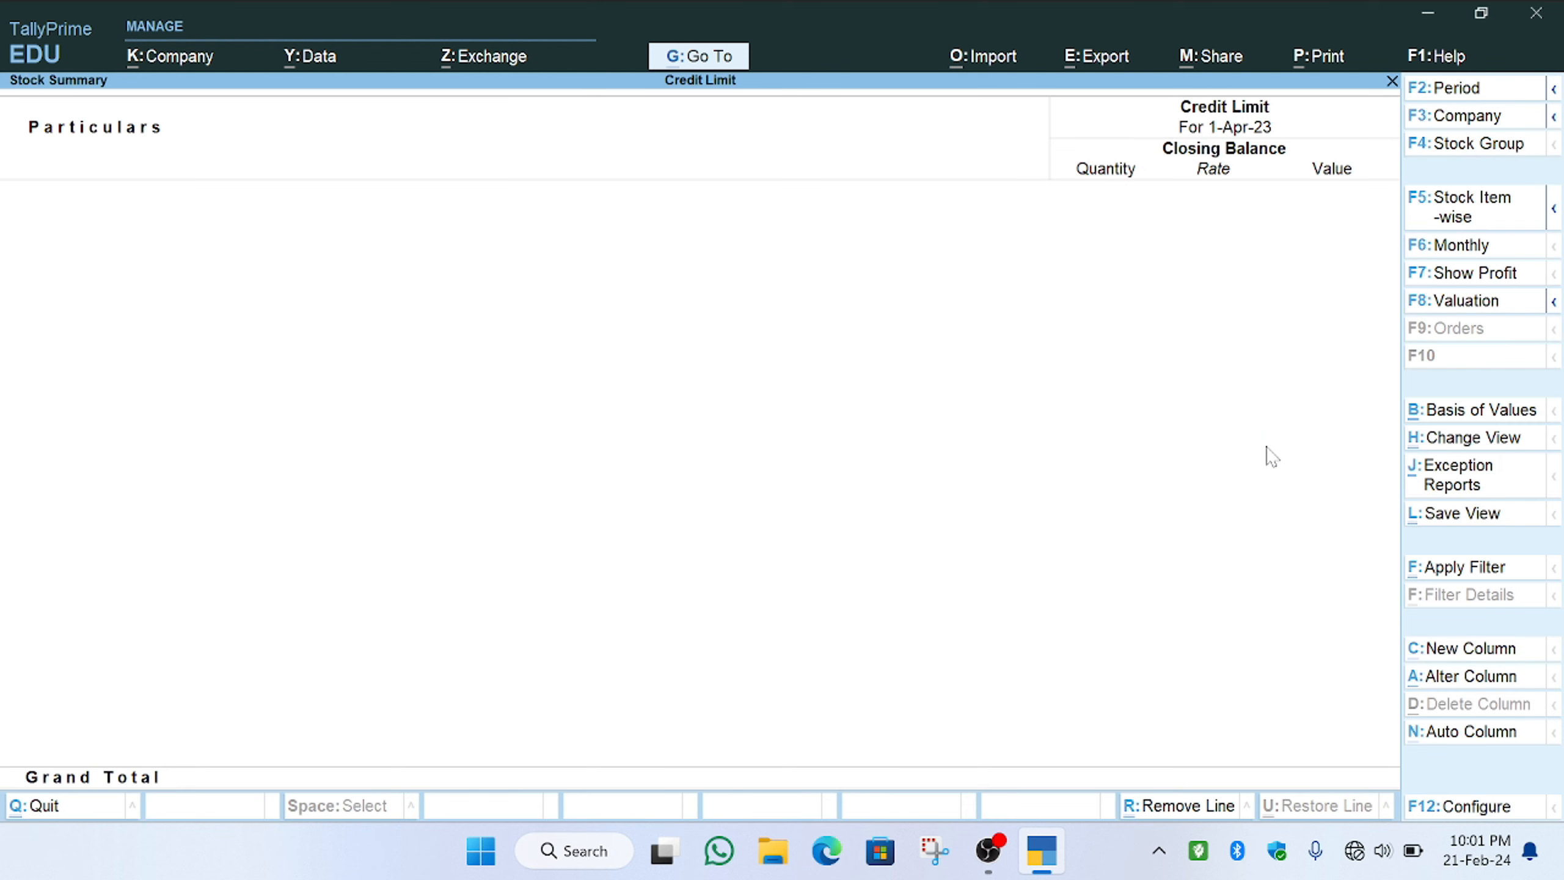
key("Escape")
key("Escape")
key("n")
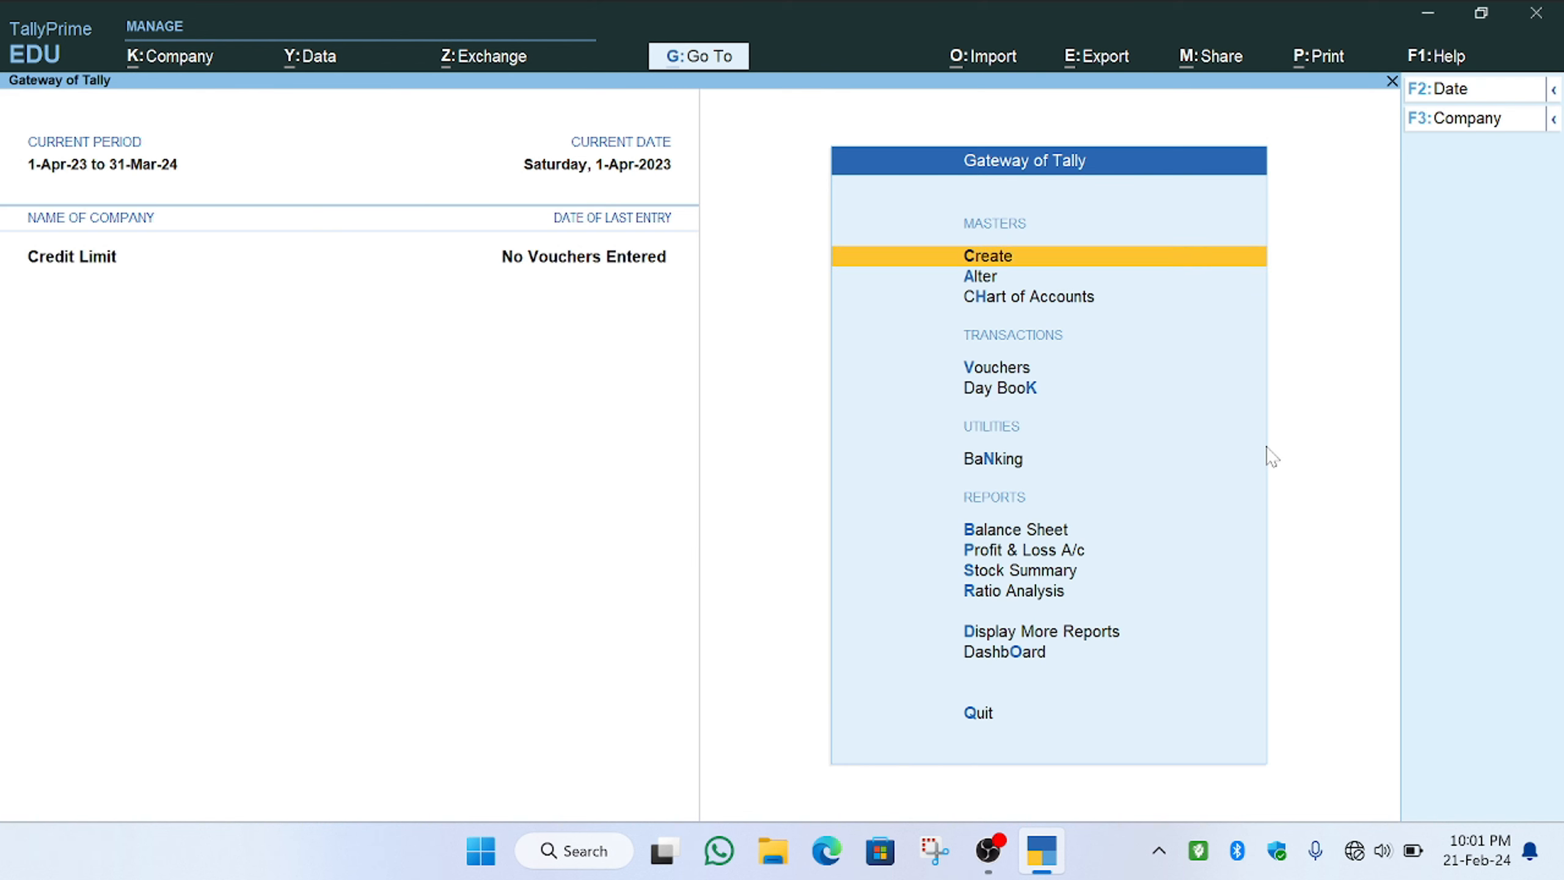
Start a purchase voucher with supplier invoice number ab -908 dated 1-Apr-23
key("Down")
key("Down")
key("Down")
key("Down")
key("Up")
key("Return")
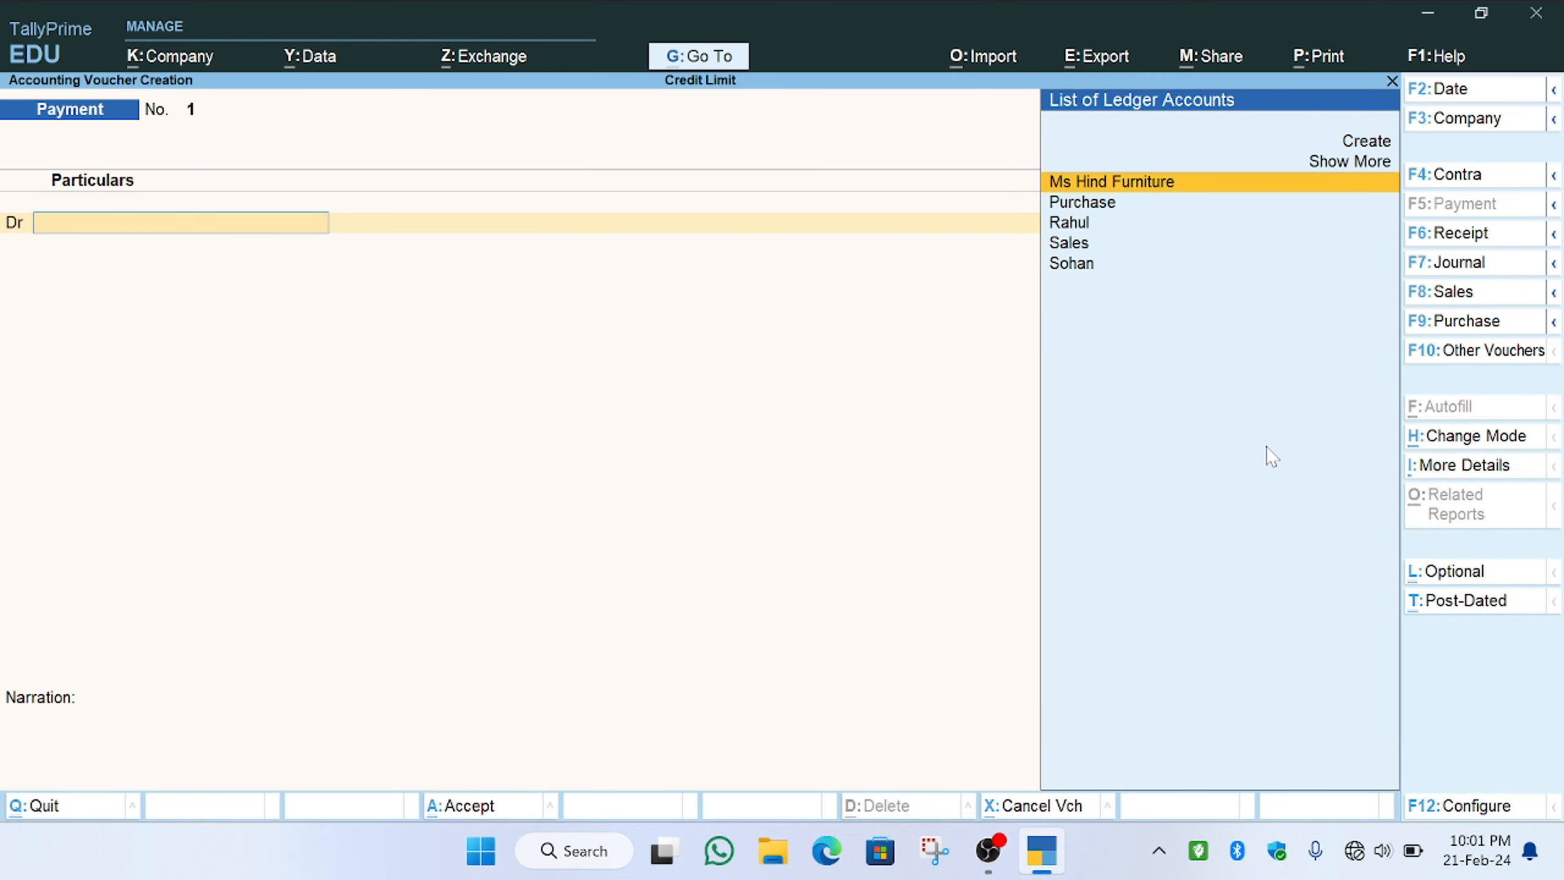
key("F9")
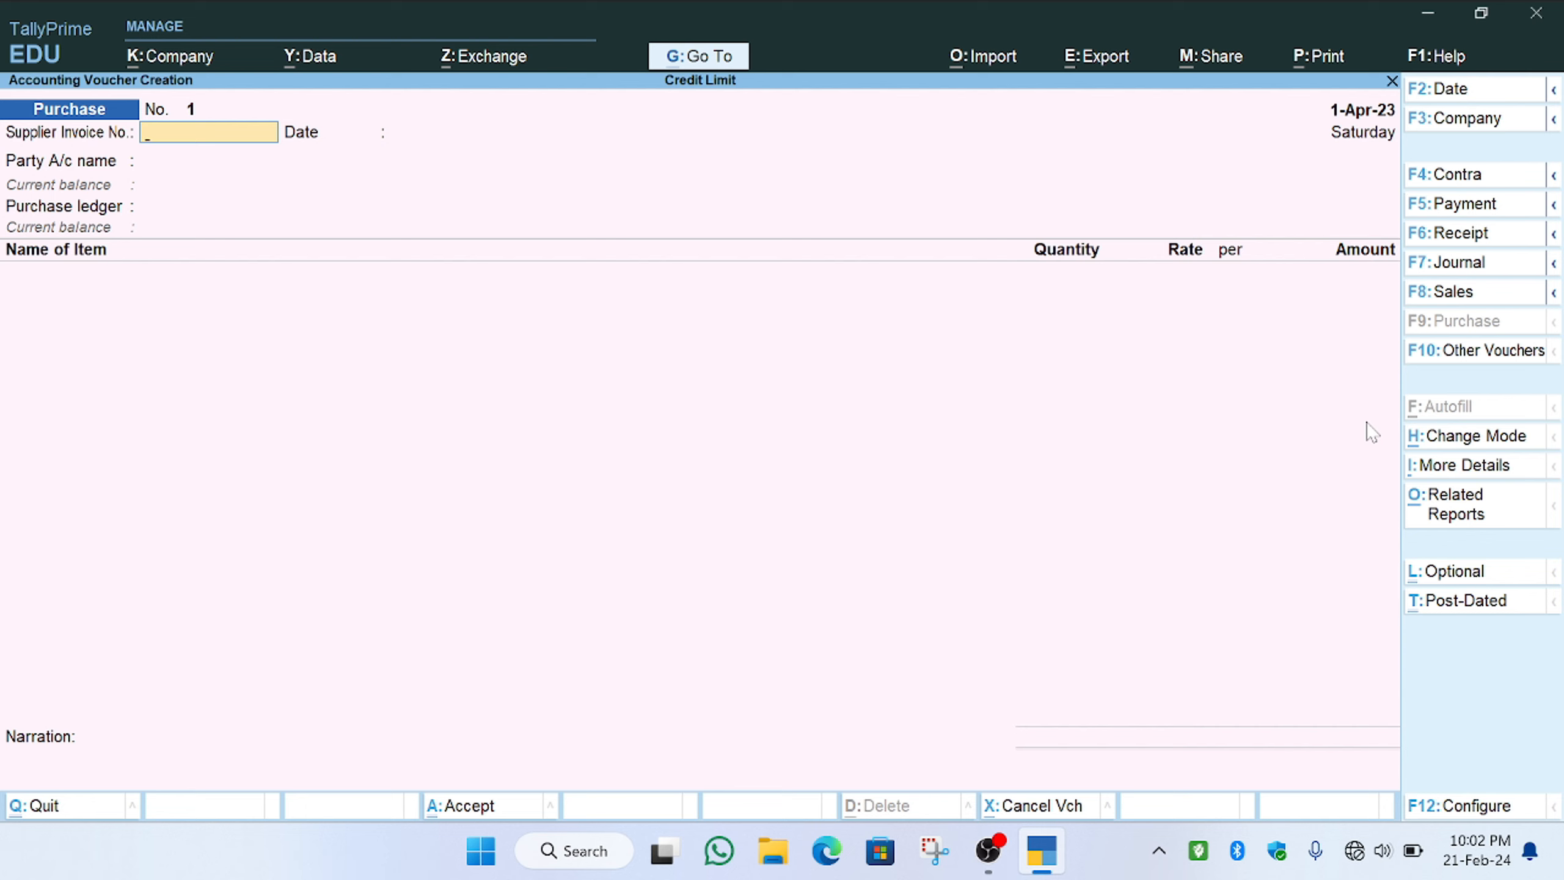
type("ab -908")
key("Return")
key("Return")
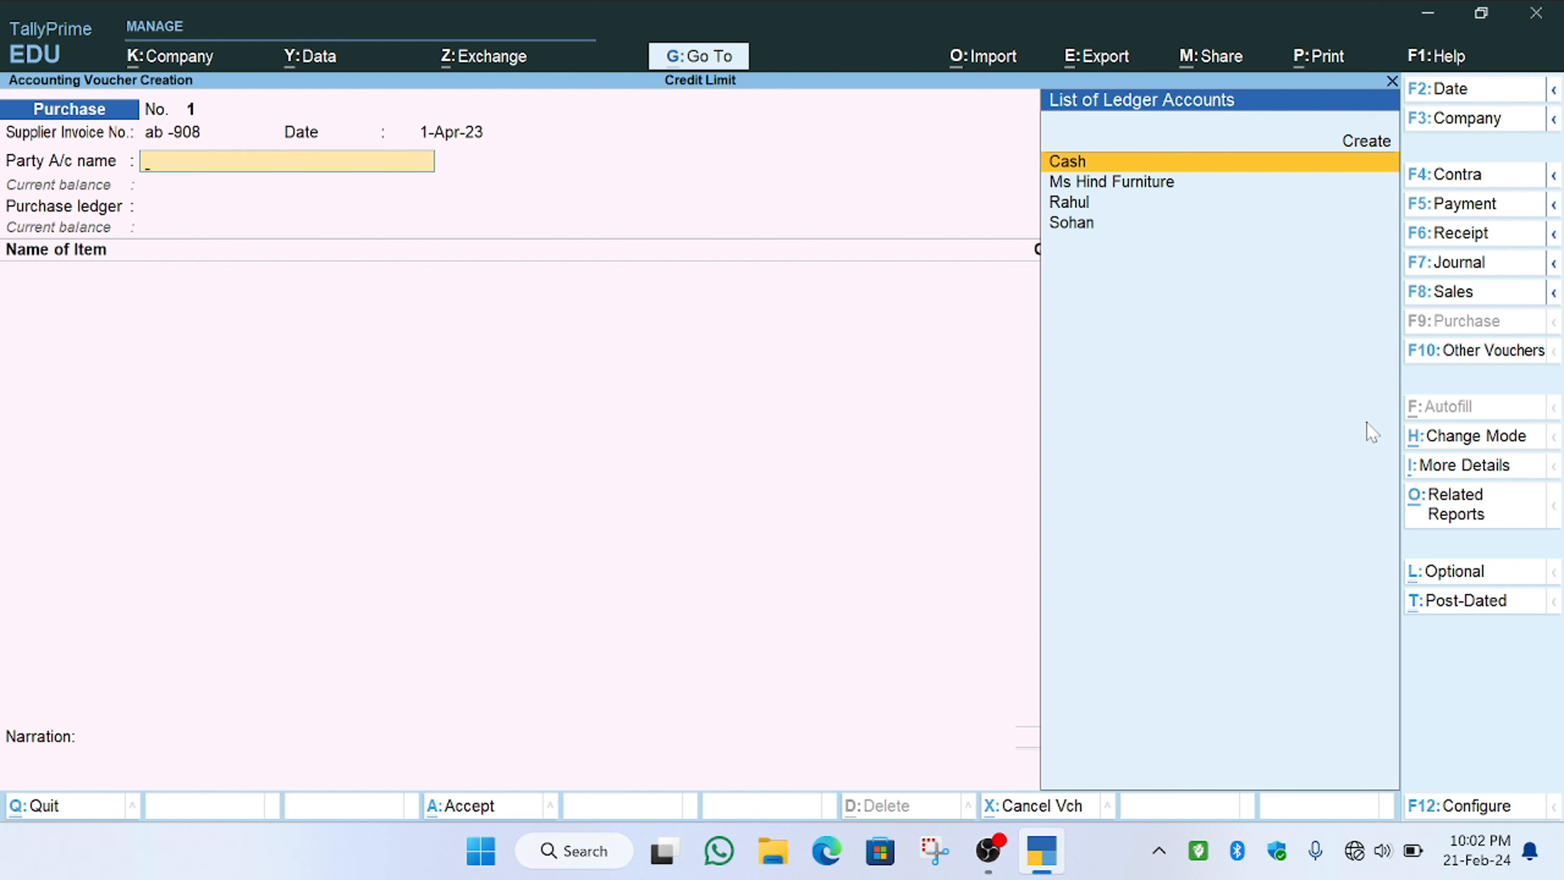
Set the voucher's party to Ms Hind Furniture with default receipt and party details, and its purchase ledger to Purchase
key("Down")
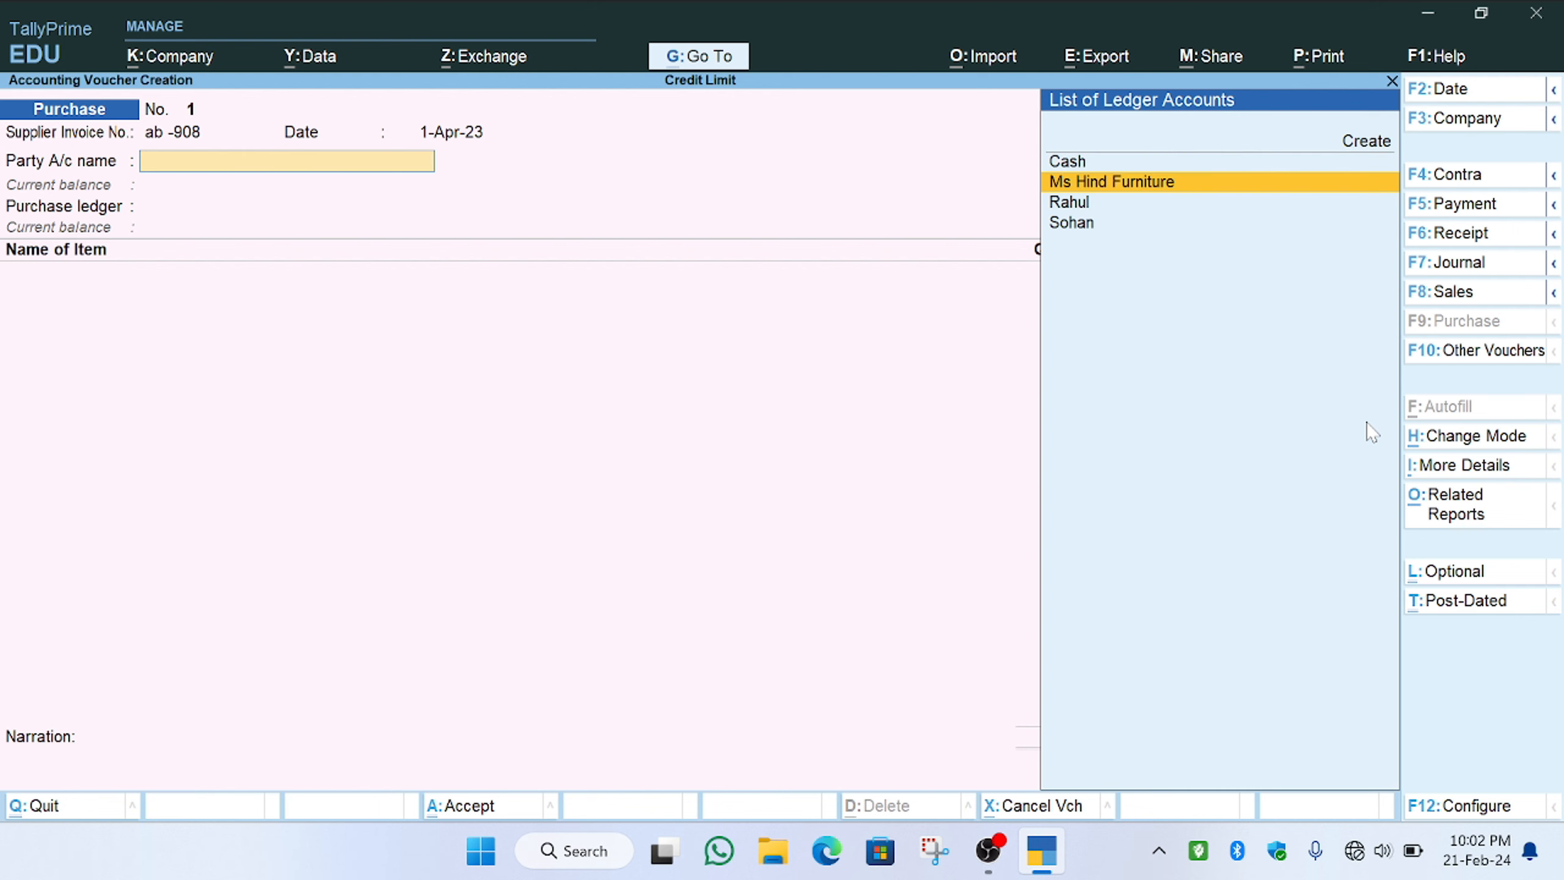
key("Return")
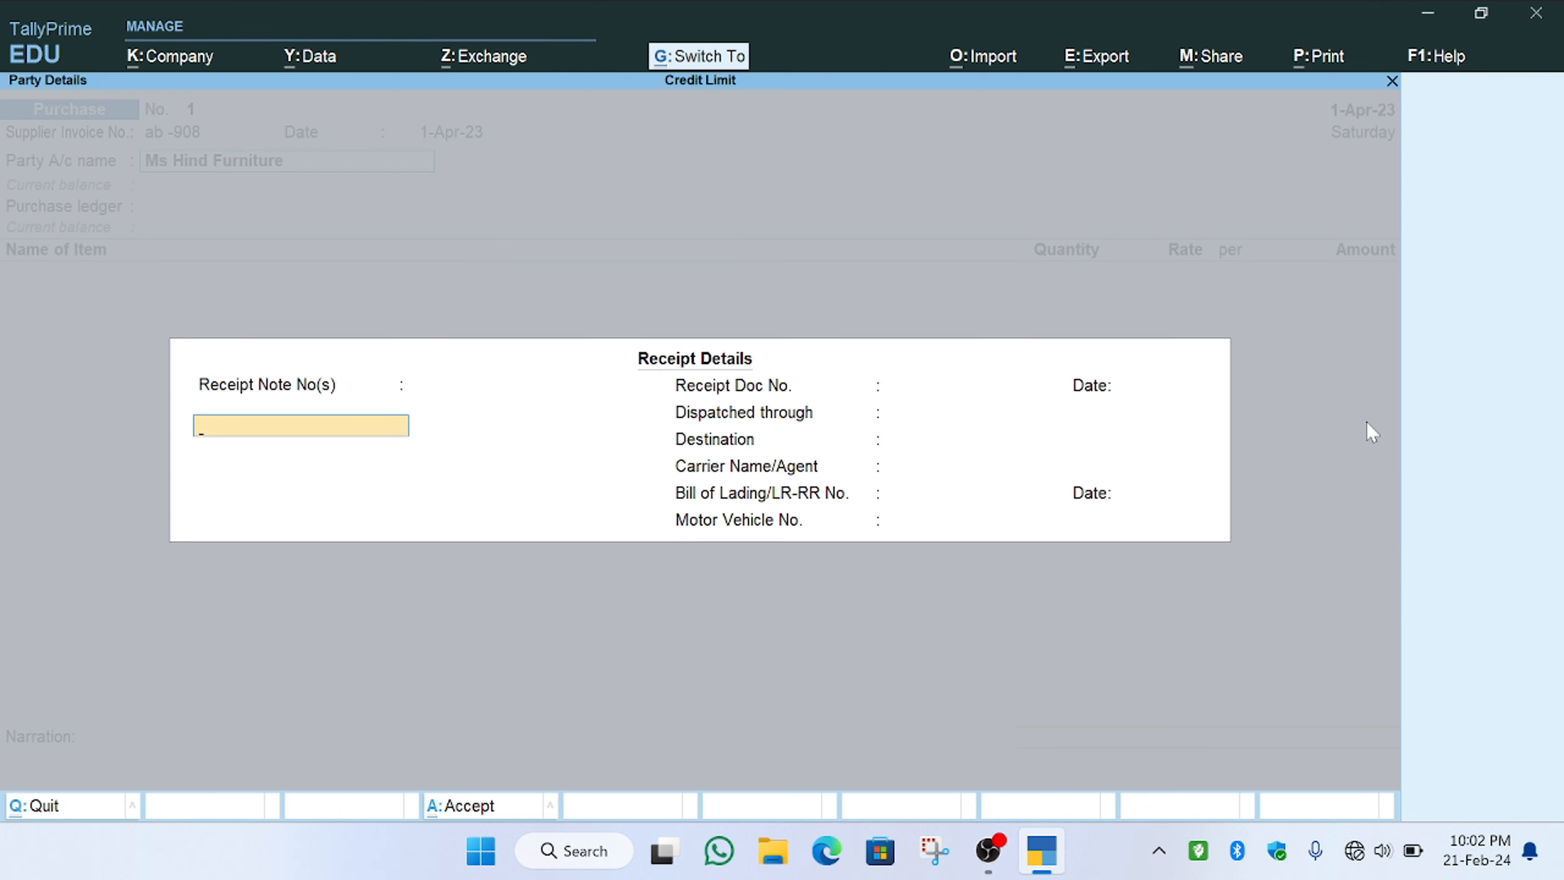
key("ctrl+a")
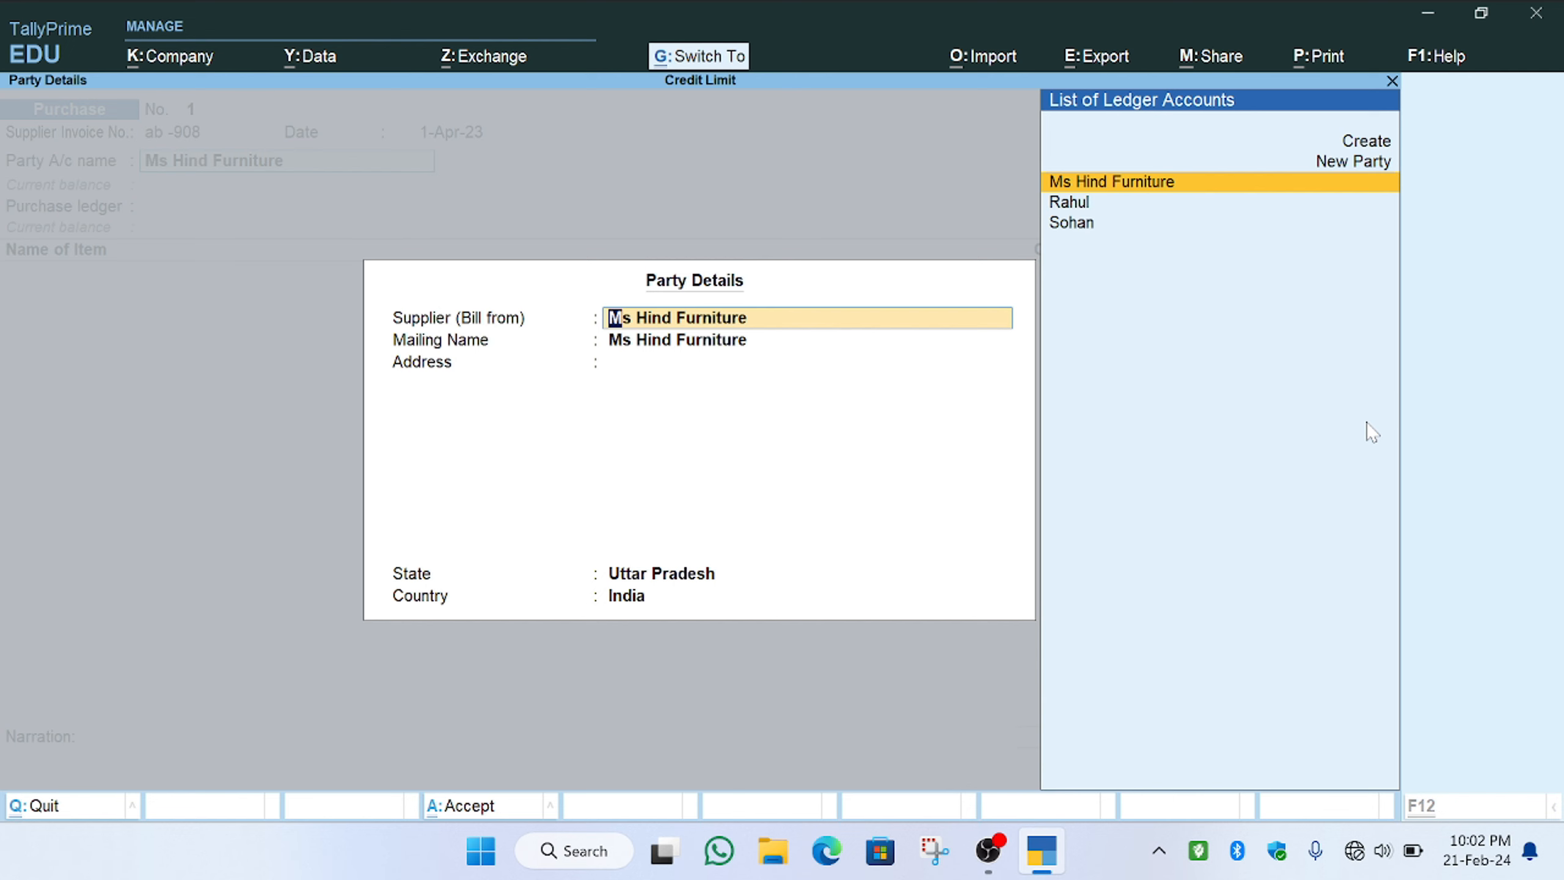
key("ctrl+a")
key("Return")
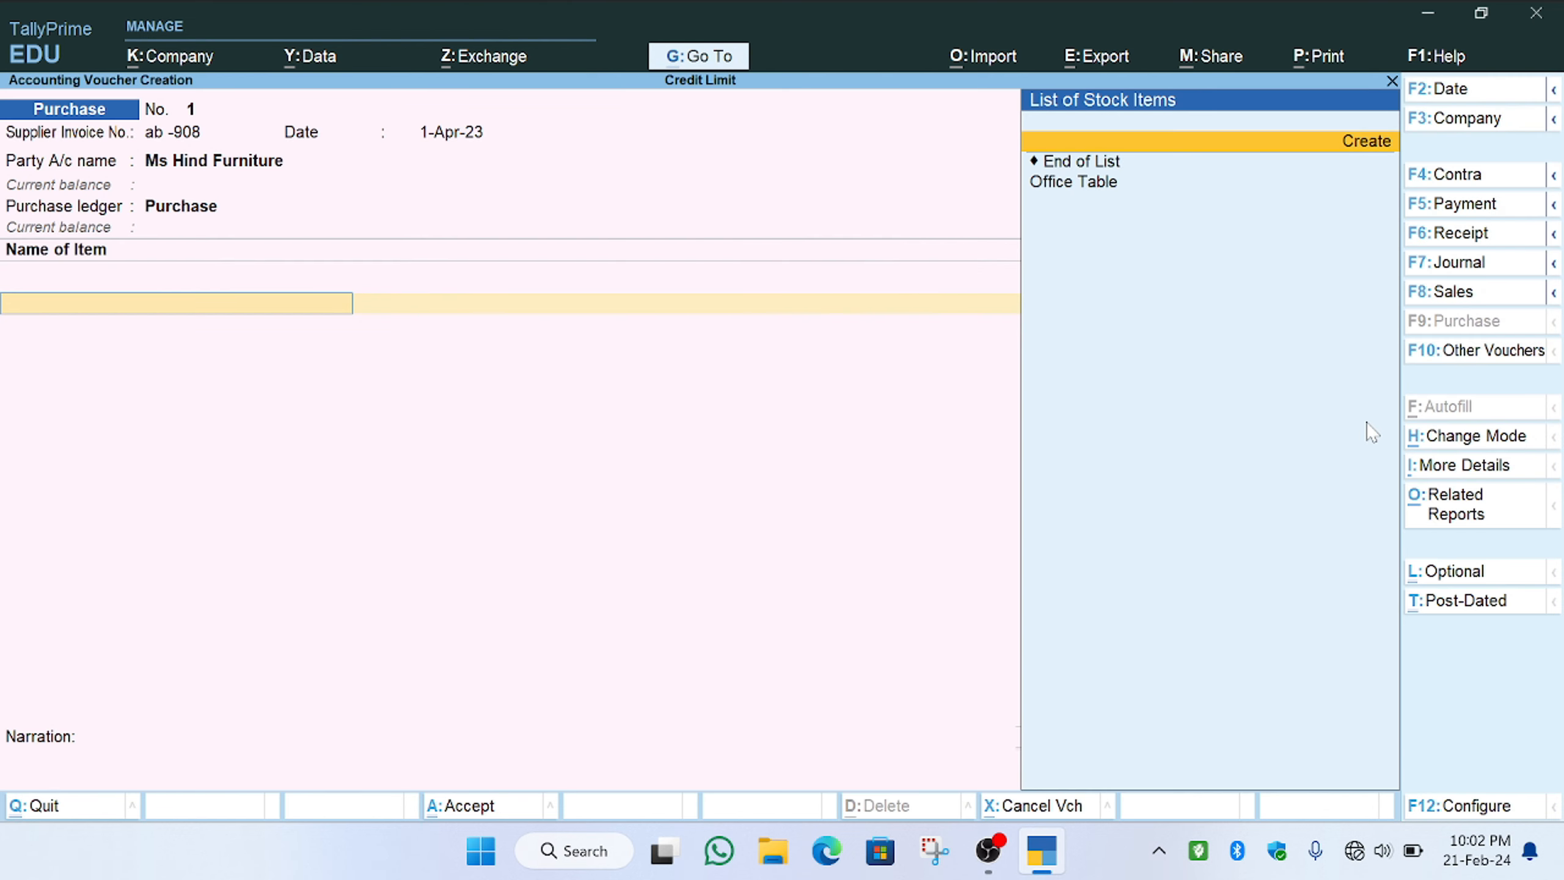
Add the Office Table item to the purchase voucher with a quantity of 50 pcs
key("Down")
key("Down")
key("Return")
type("5-0")
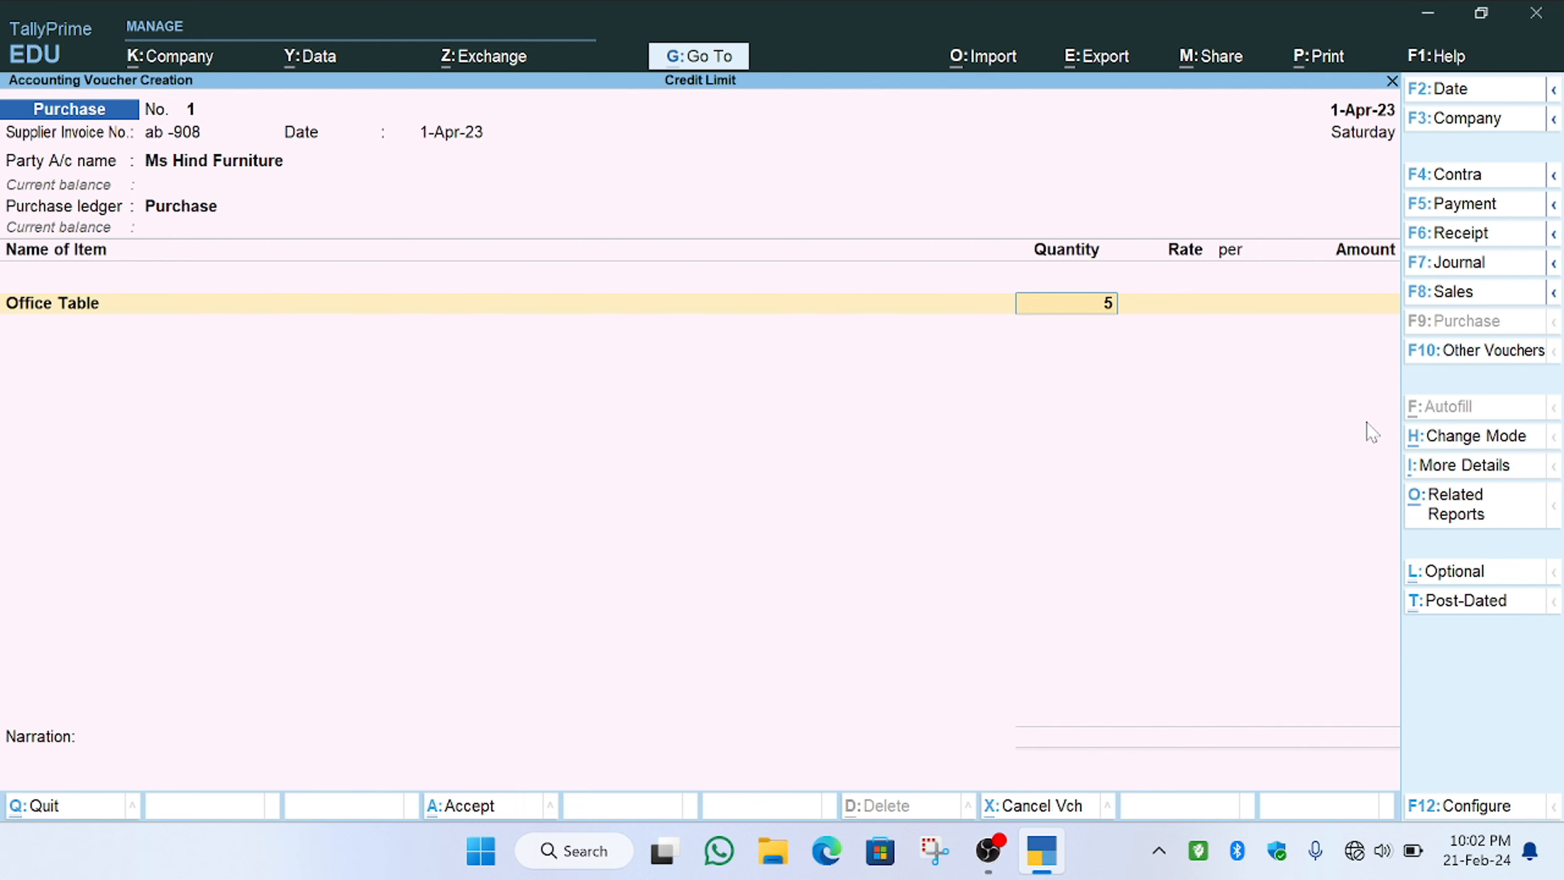
key("BackSpace")
key("BackSpace")
type("0")
key("Return")
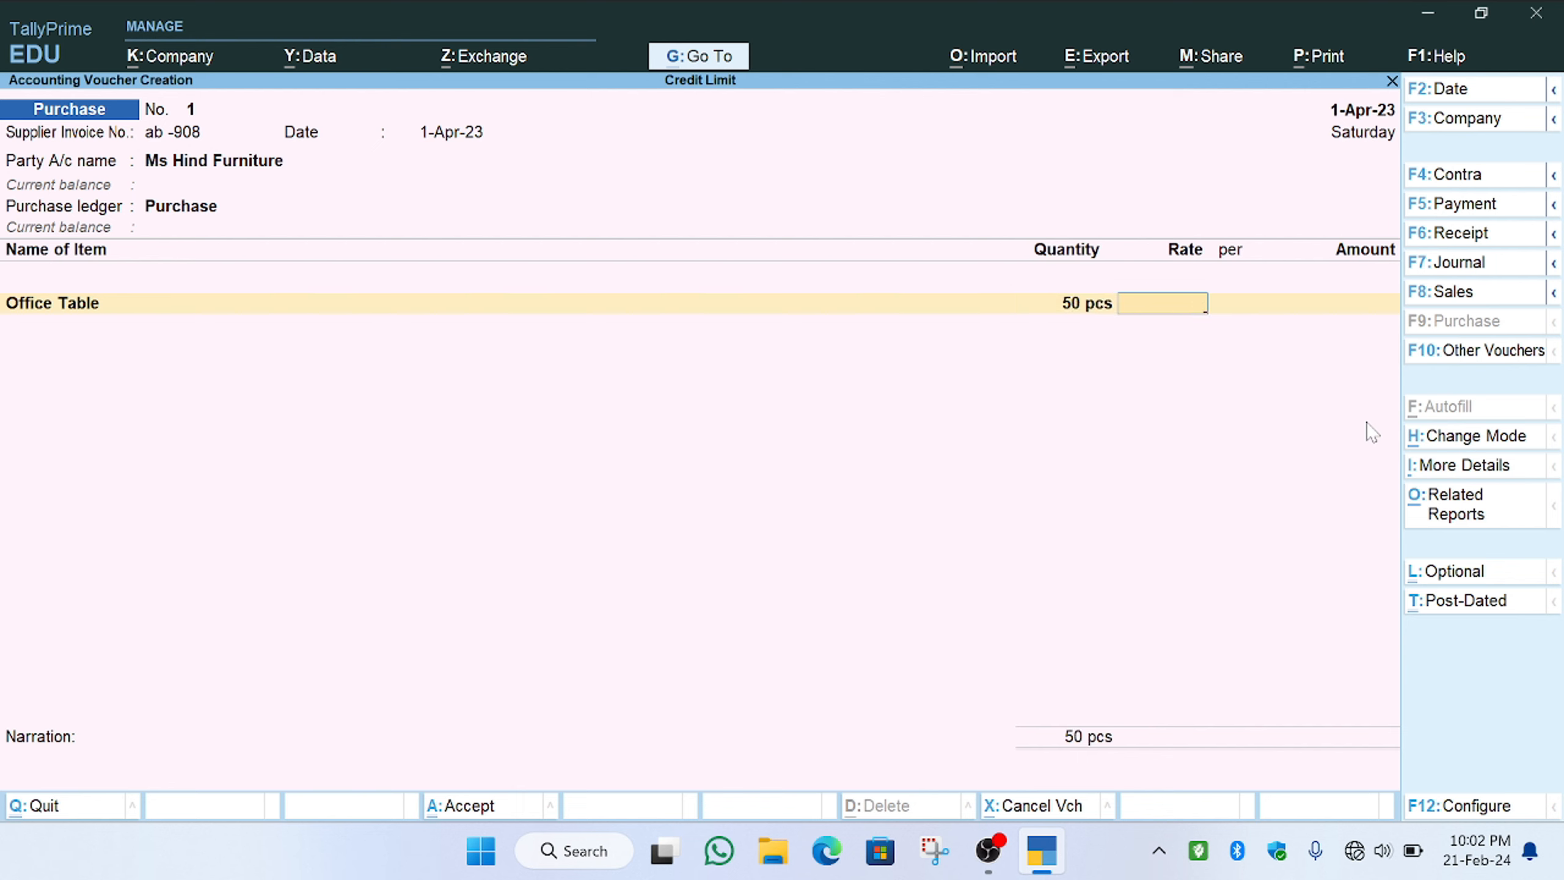
Set the Office Table rate to 1,800 per pcs and save the purchase voucher with an empty narration
type("1,80")
key("Return")
key("Return")
key("Return")
key("Return")
key("Return")
key("Return")
key("Return")
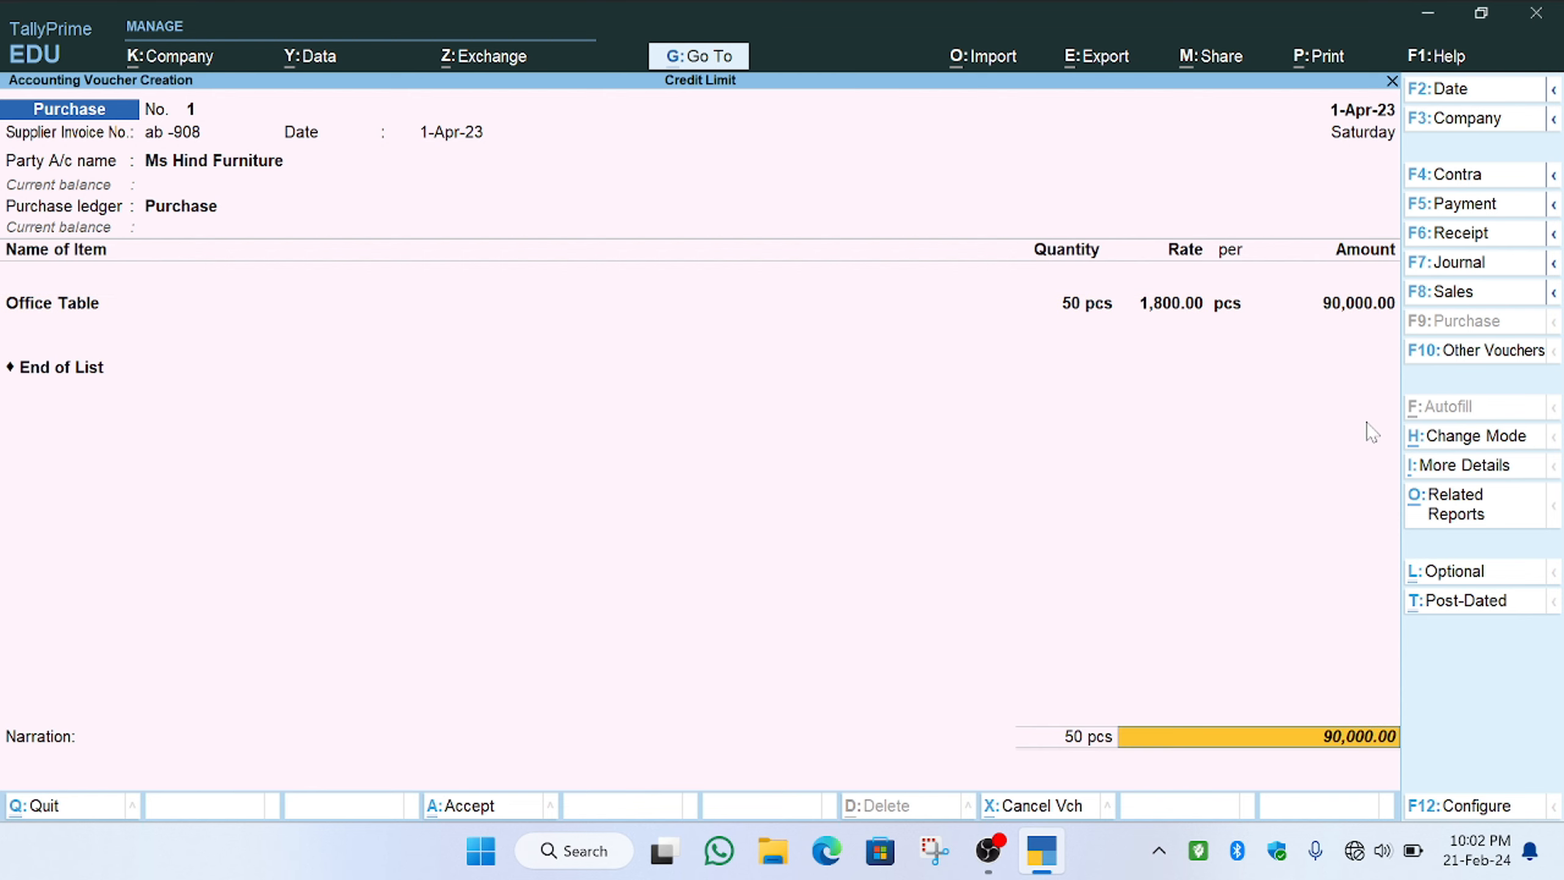
key("Return")
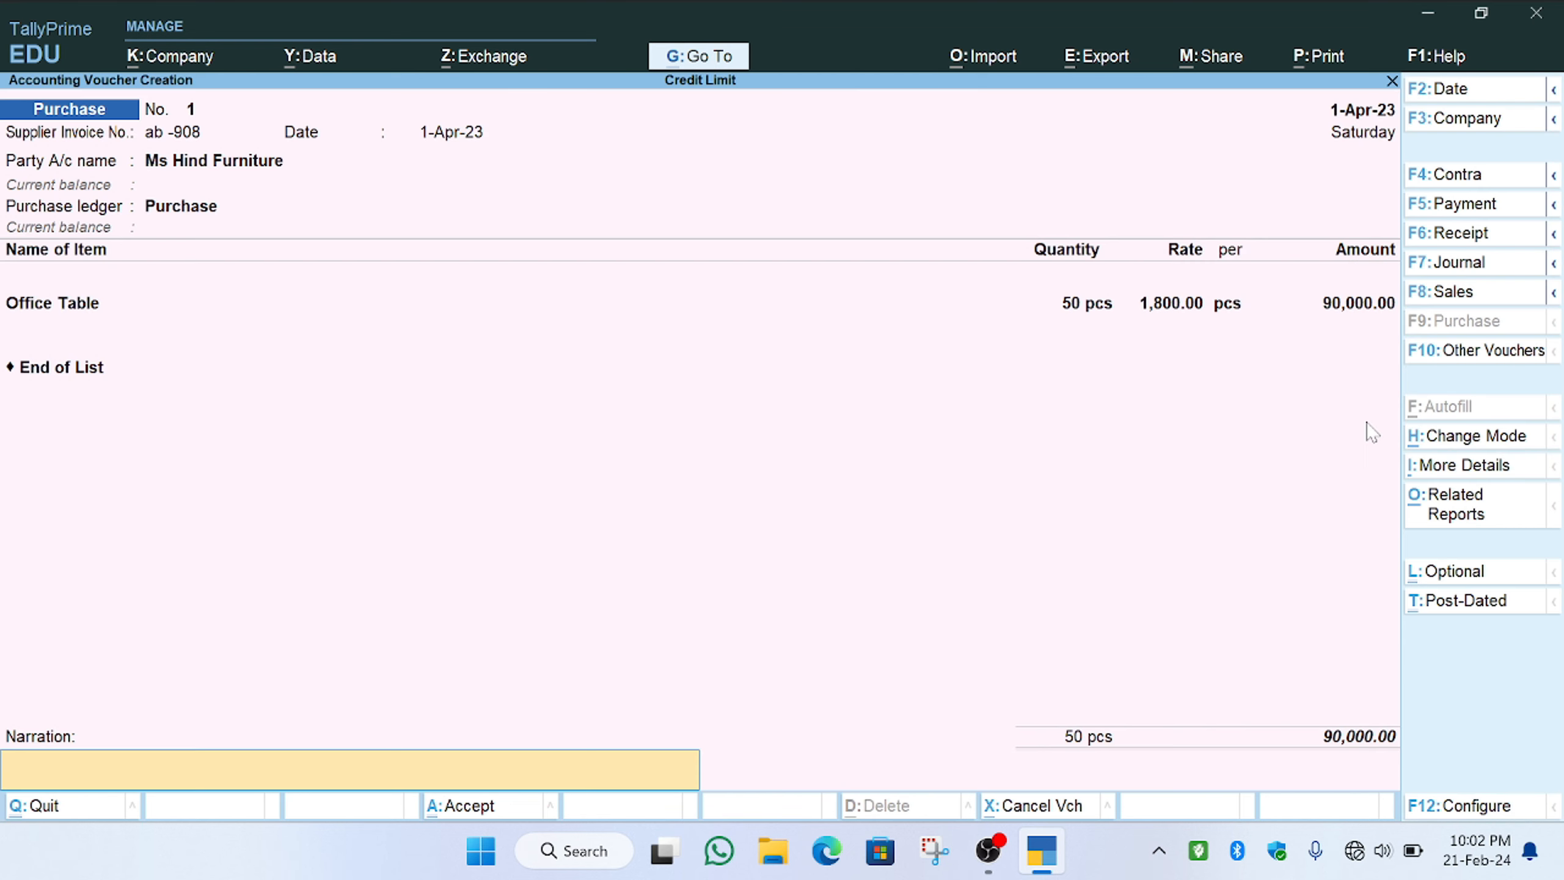
key("Return")
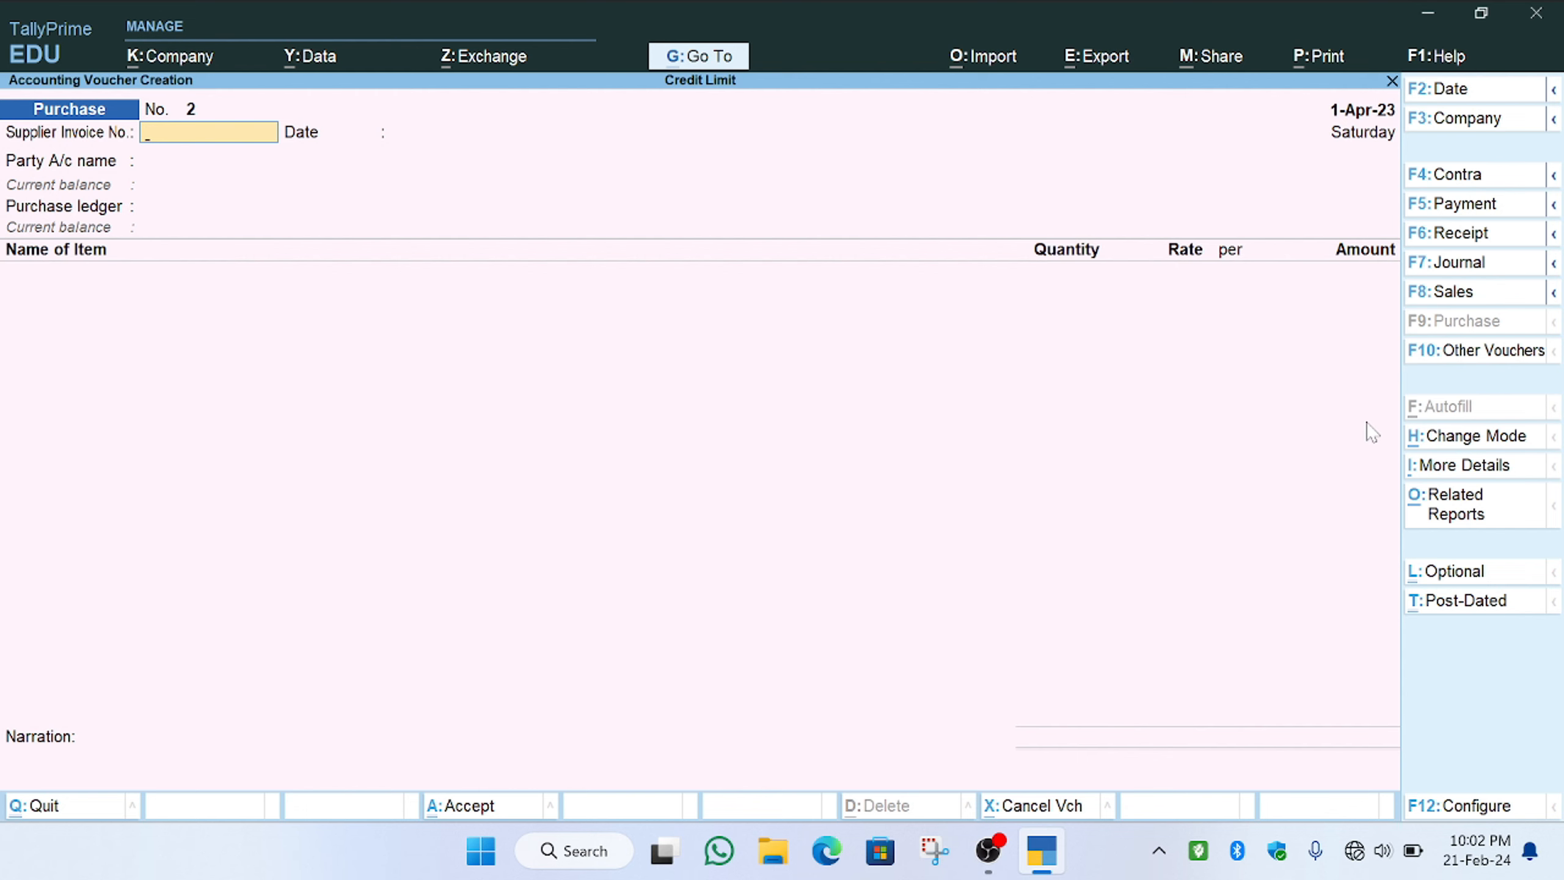
key("F8")
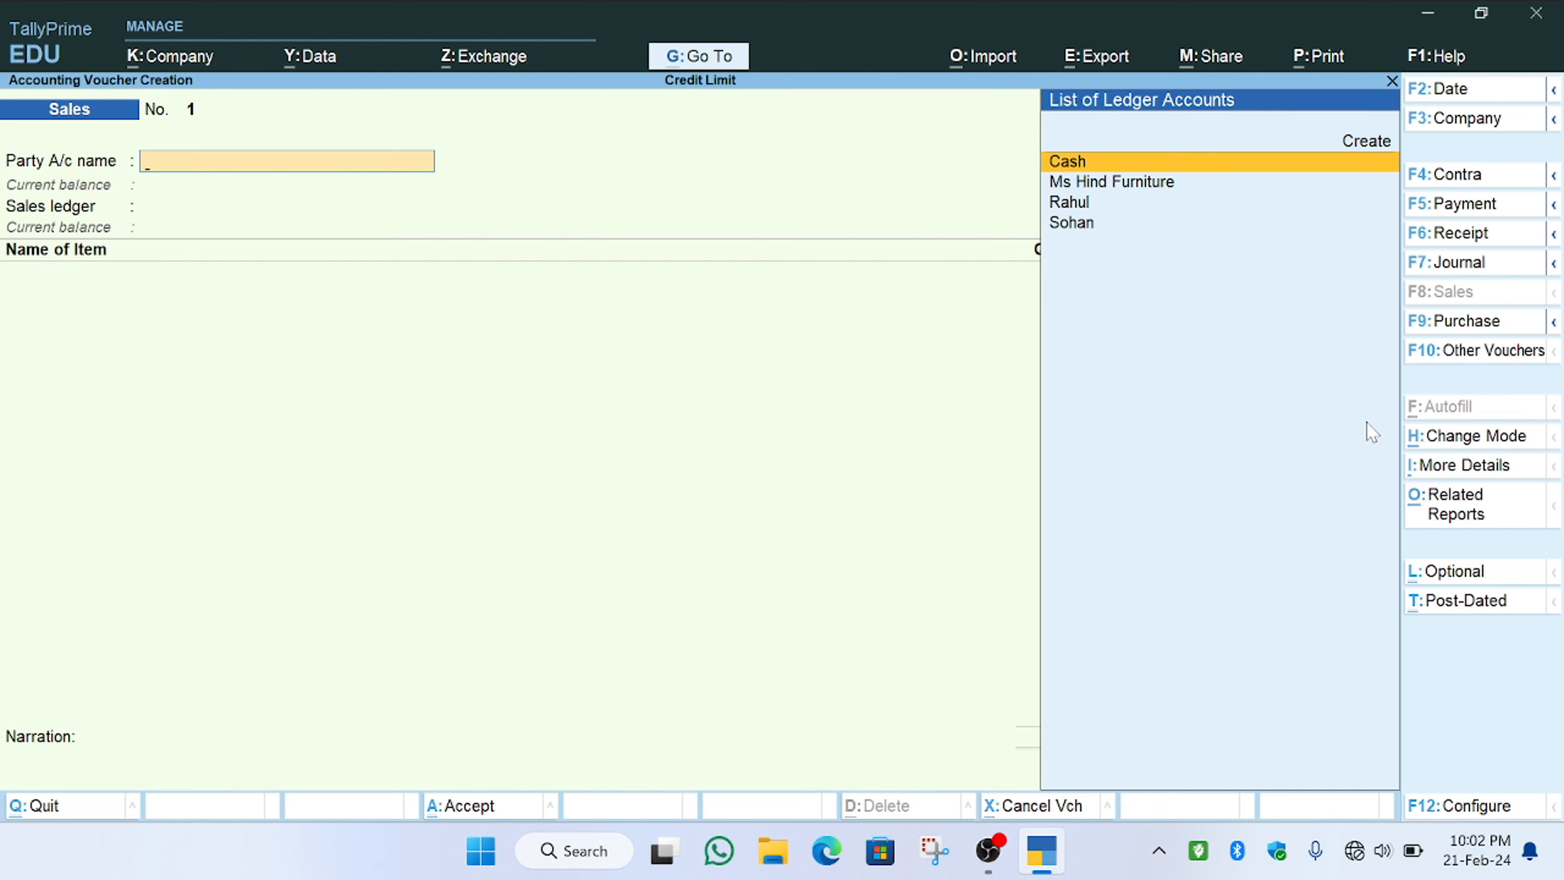
key("Down")
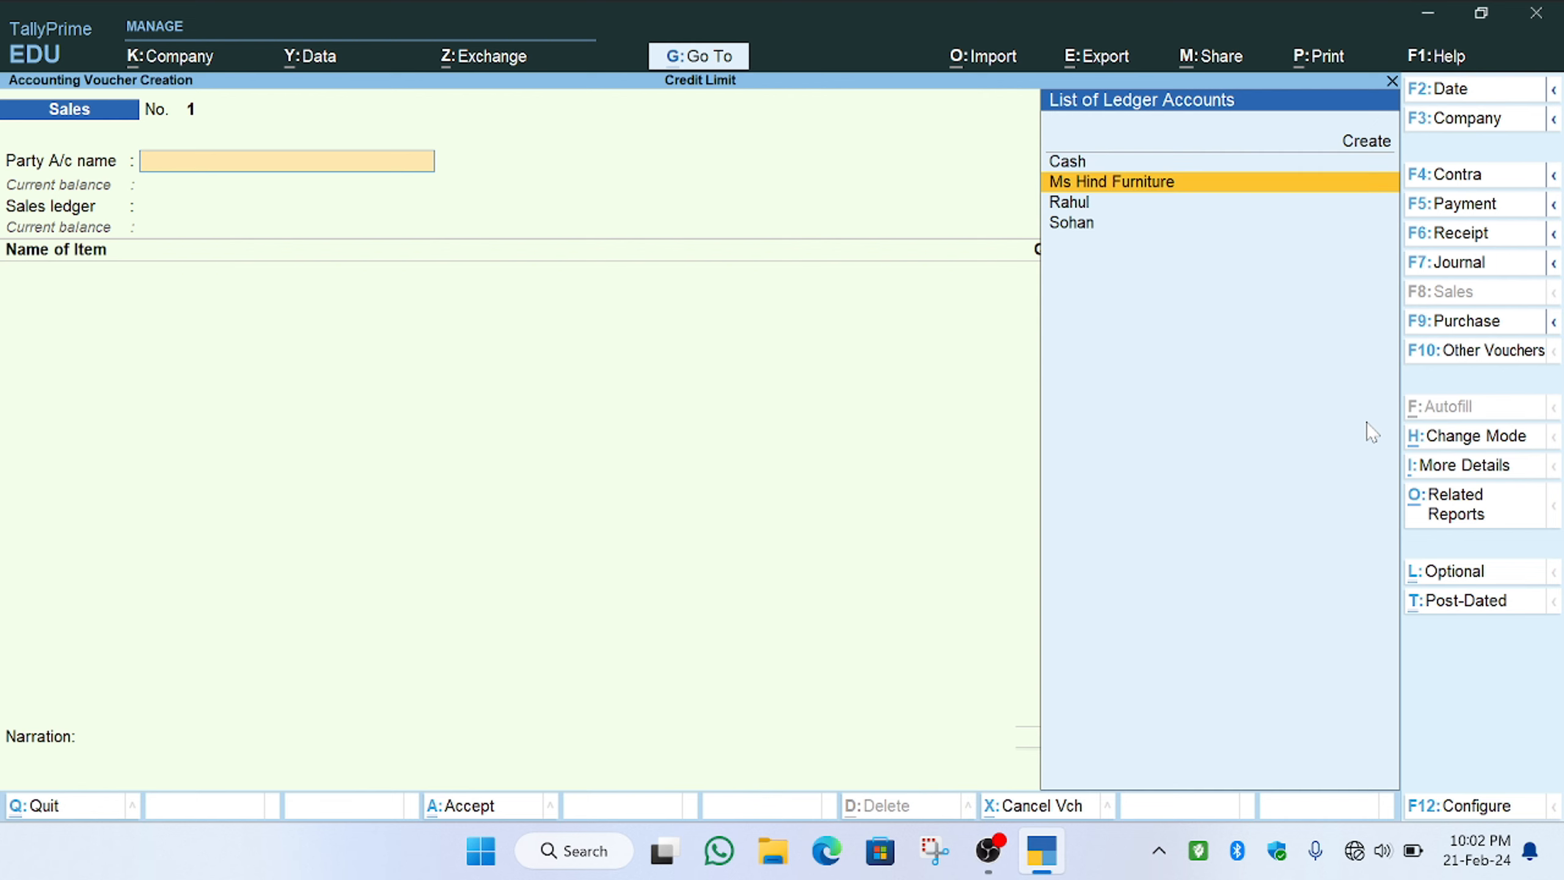
key("Down")
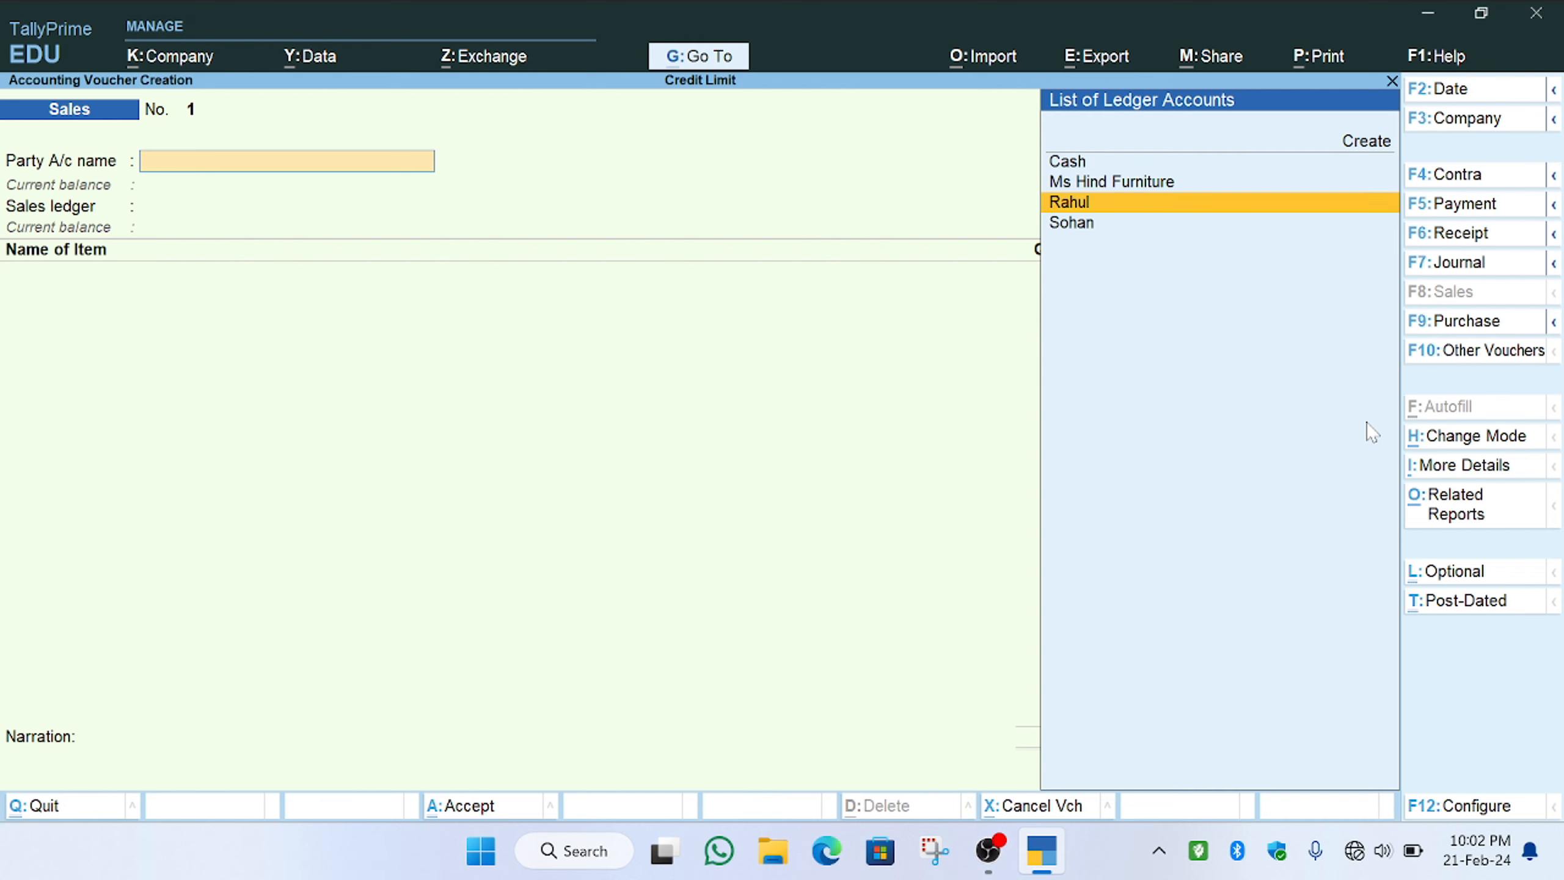
key("Return")
key("Return")
key("Return")
key("Return")
key("Return")
key("Return")
key("Return")
key("Return")
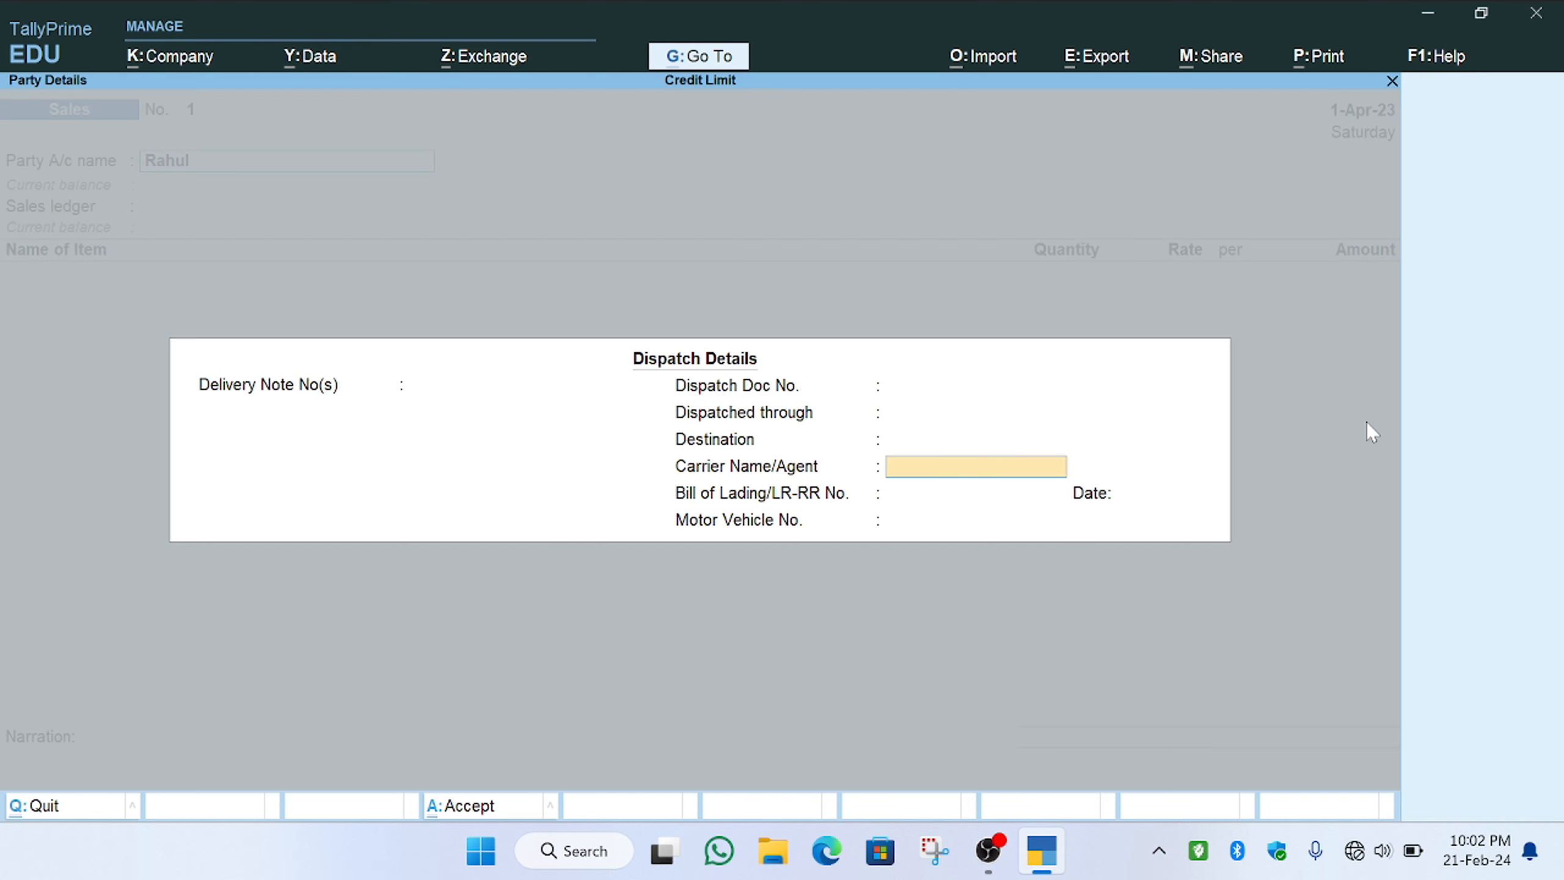
key("Return")
key("Return")
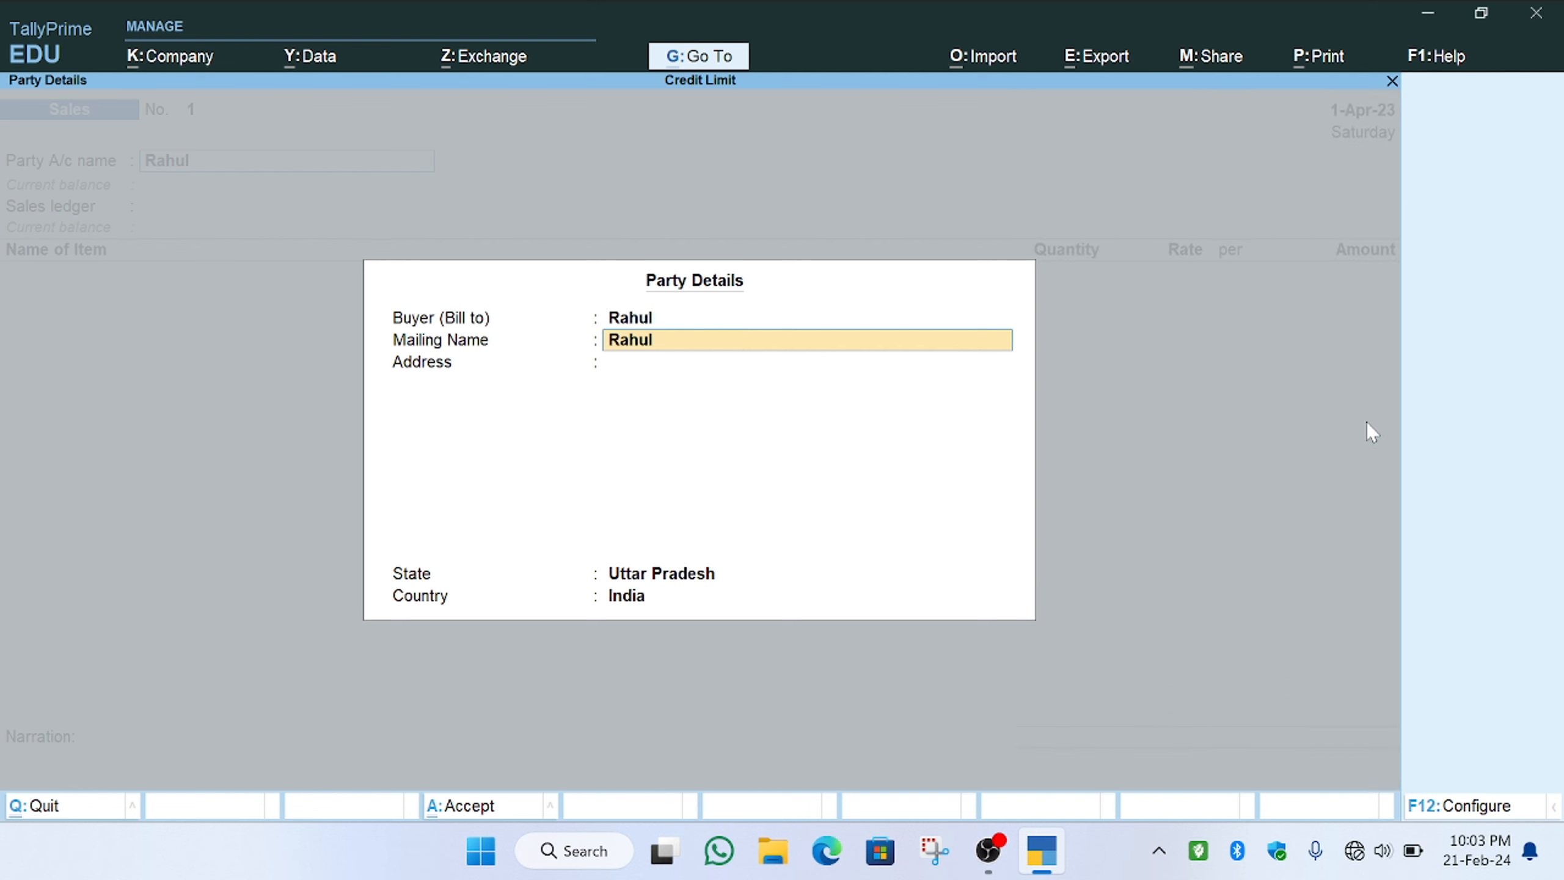
key("BackSpace")
key("Escape")
key("y")
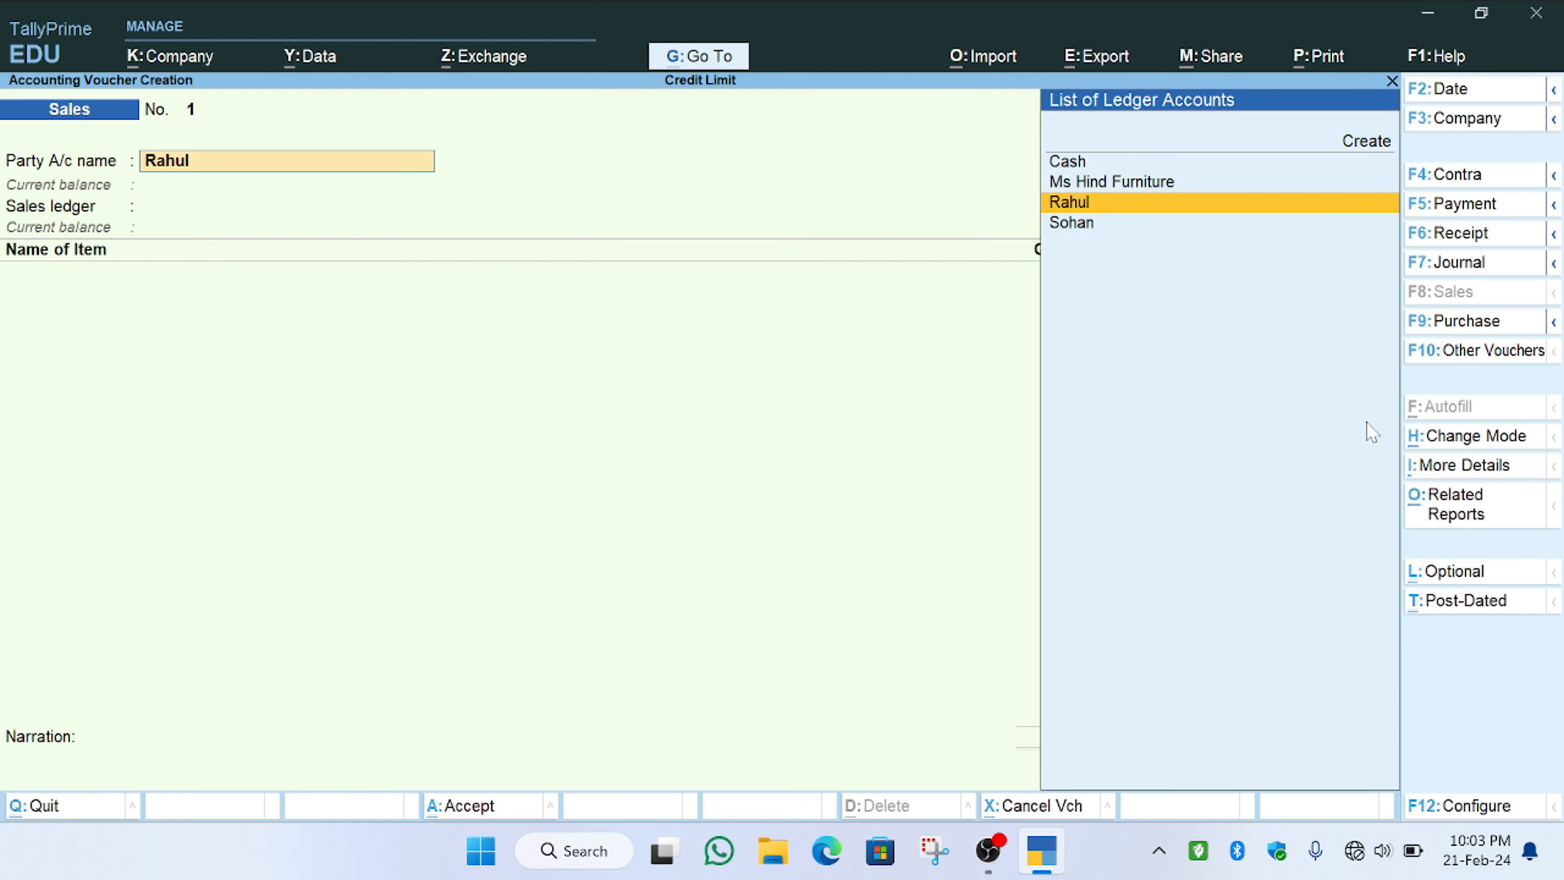
key("Escape")
key("y")
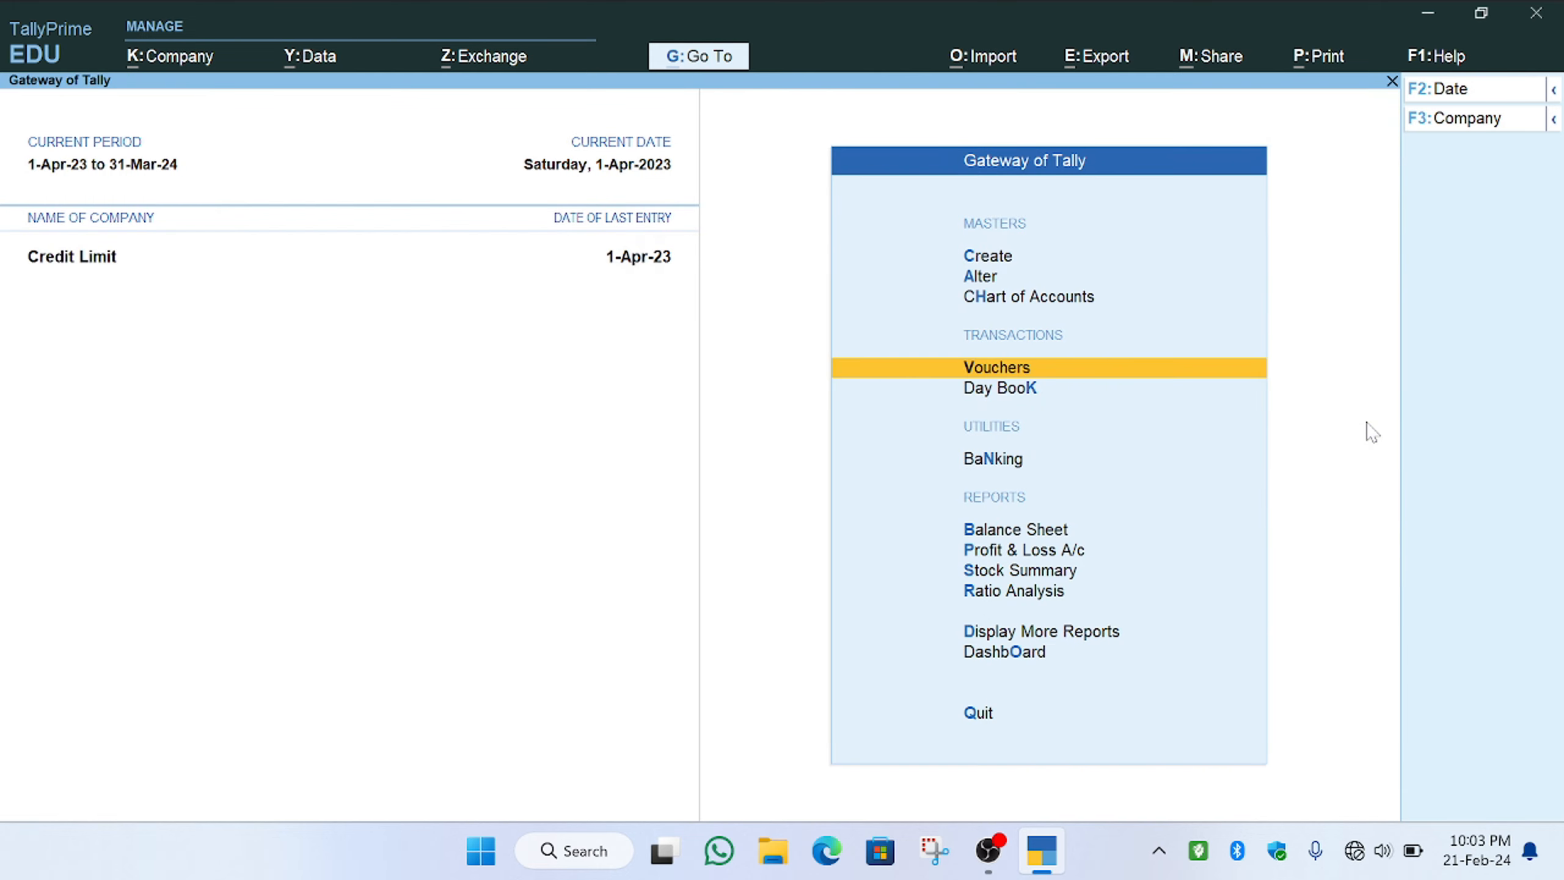
Expand the list of masters for creation and choose Credit Limits under Accounting Masters
key("Up")
key("Up")
key("Up")
key("Return")
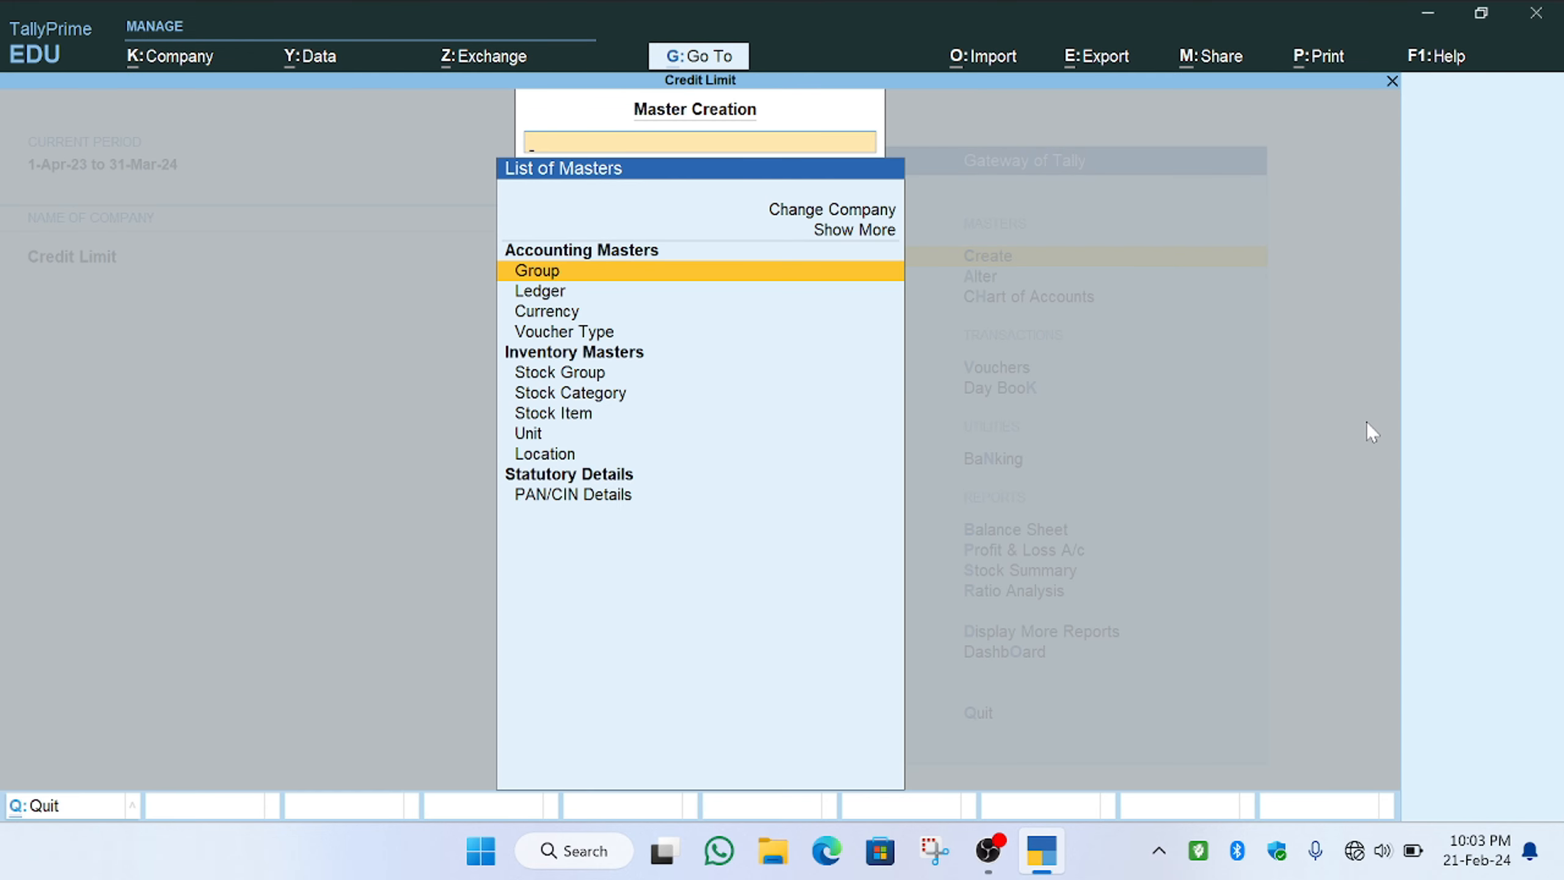
key("Down")
key("Down")
key("Down")
key("Up")
key("Up")
key("Up")
key("Up")
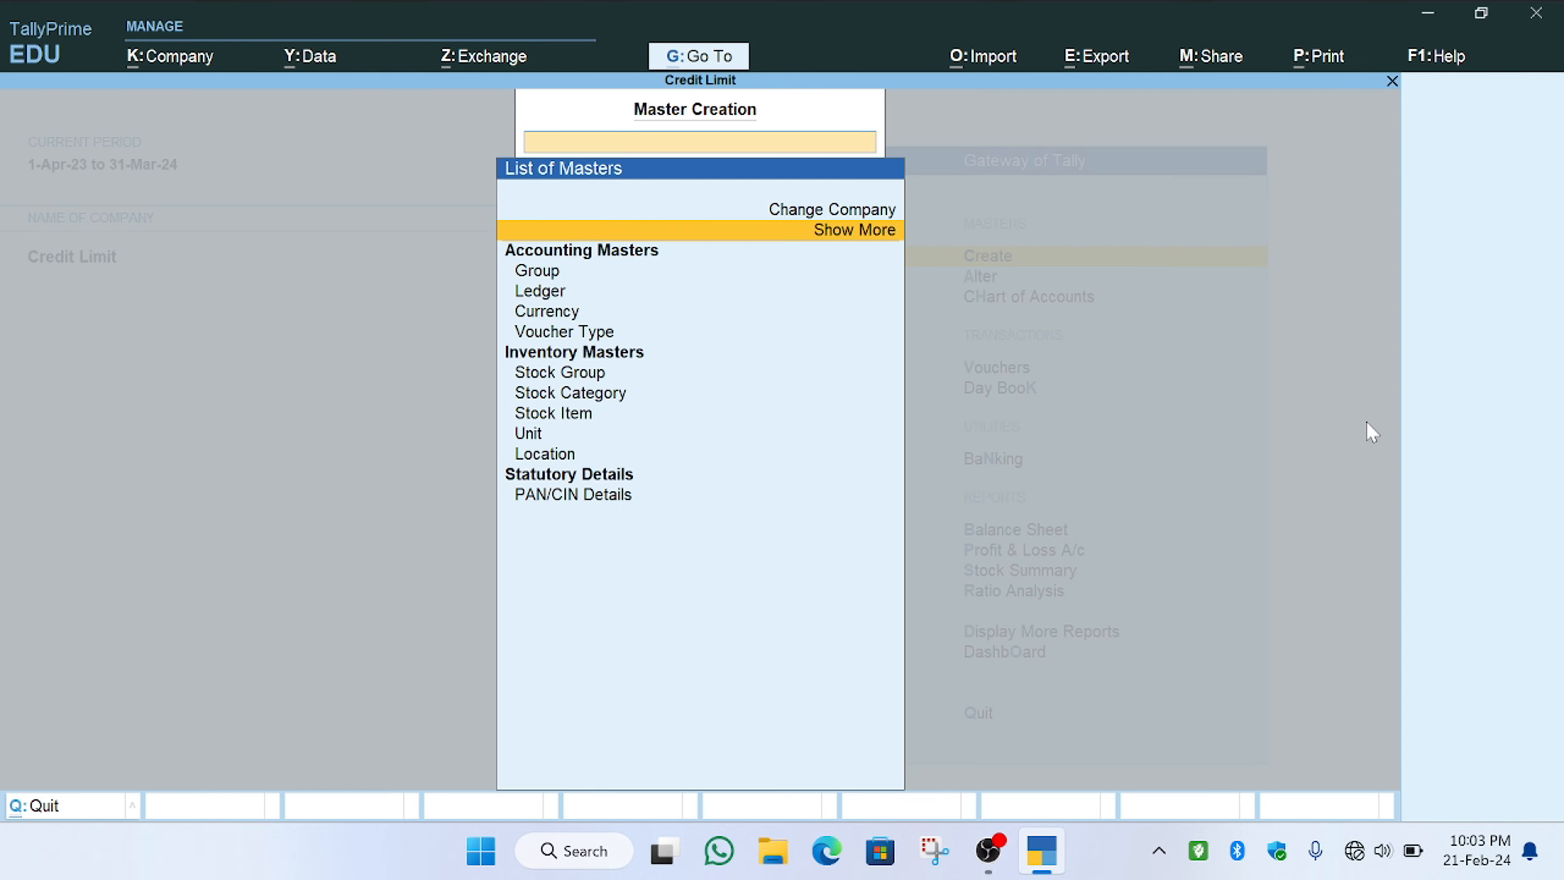
key("Return")
key("Down")
key("Down")
key("Down")
key("Down")
key("Down")
key("Down")
key("Down")
key("Down")
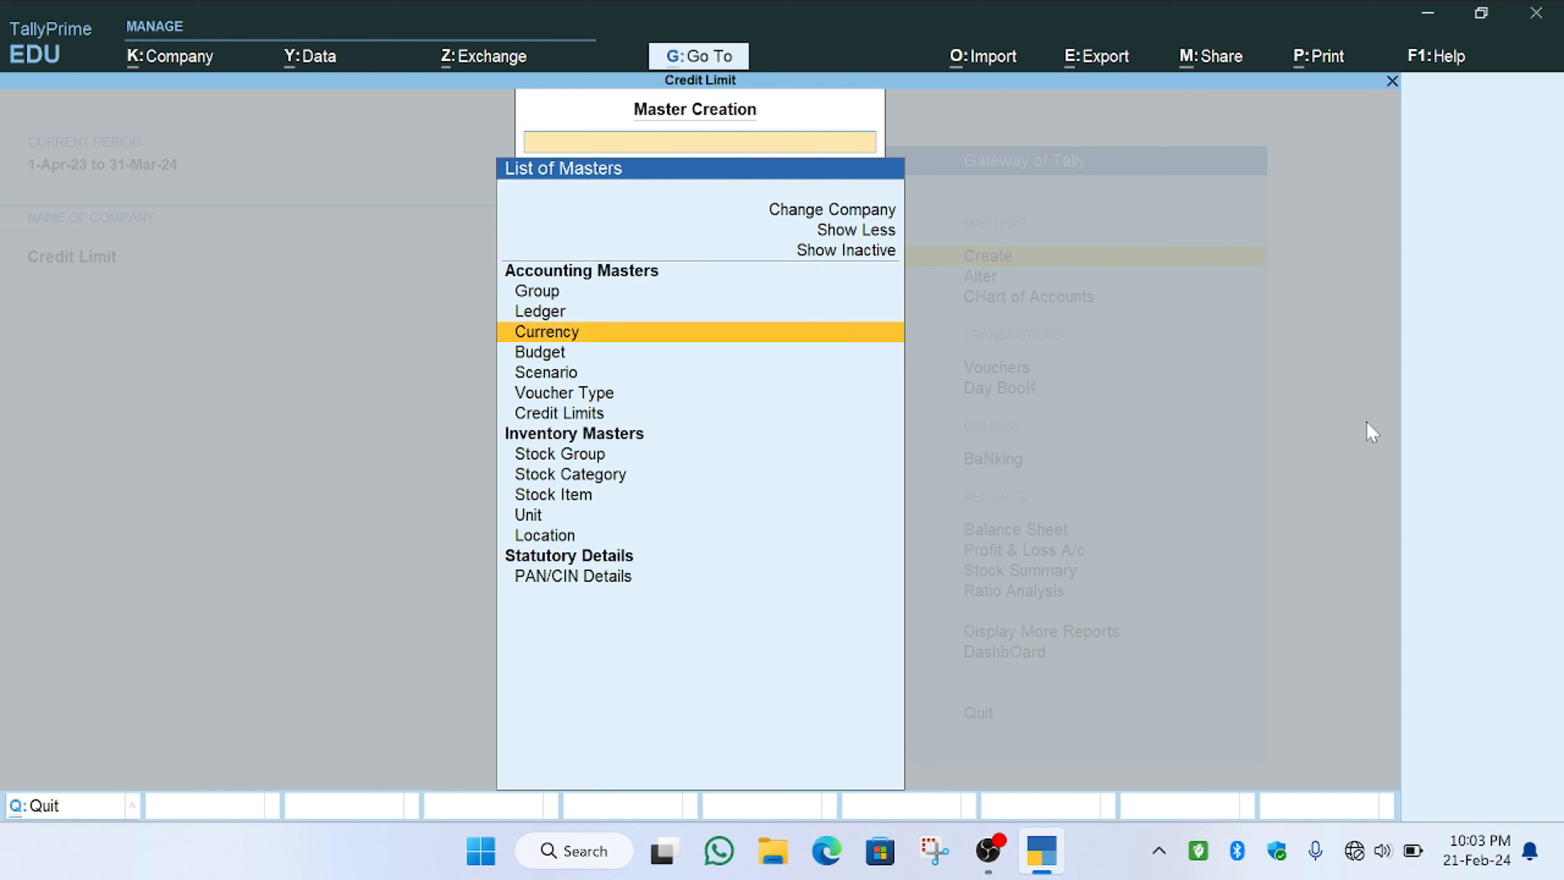
key("Return")
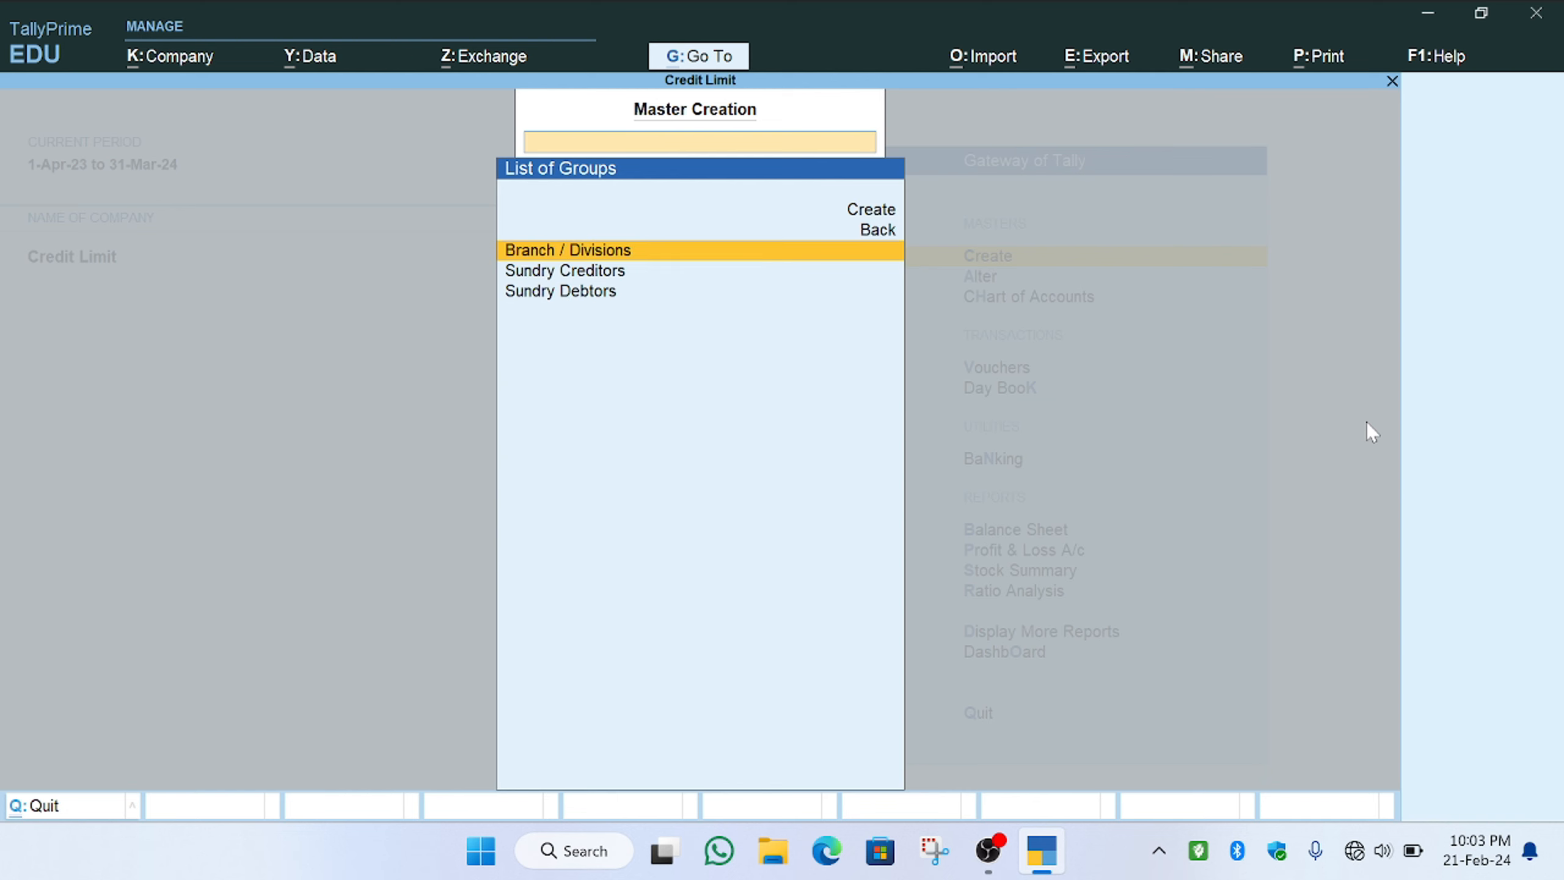
Open the credit limit settings for the Sundry Debtors group
key("Down")
key("Down")
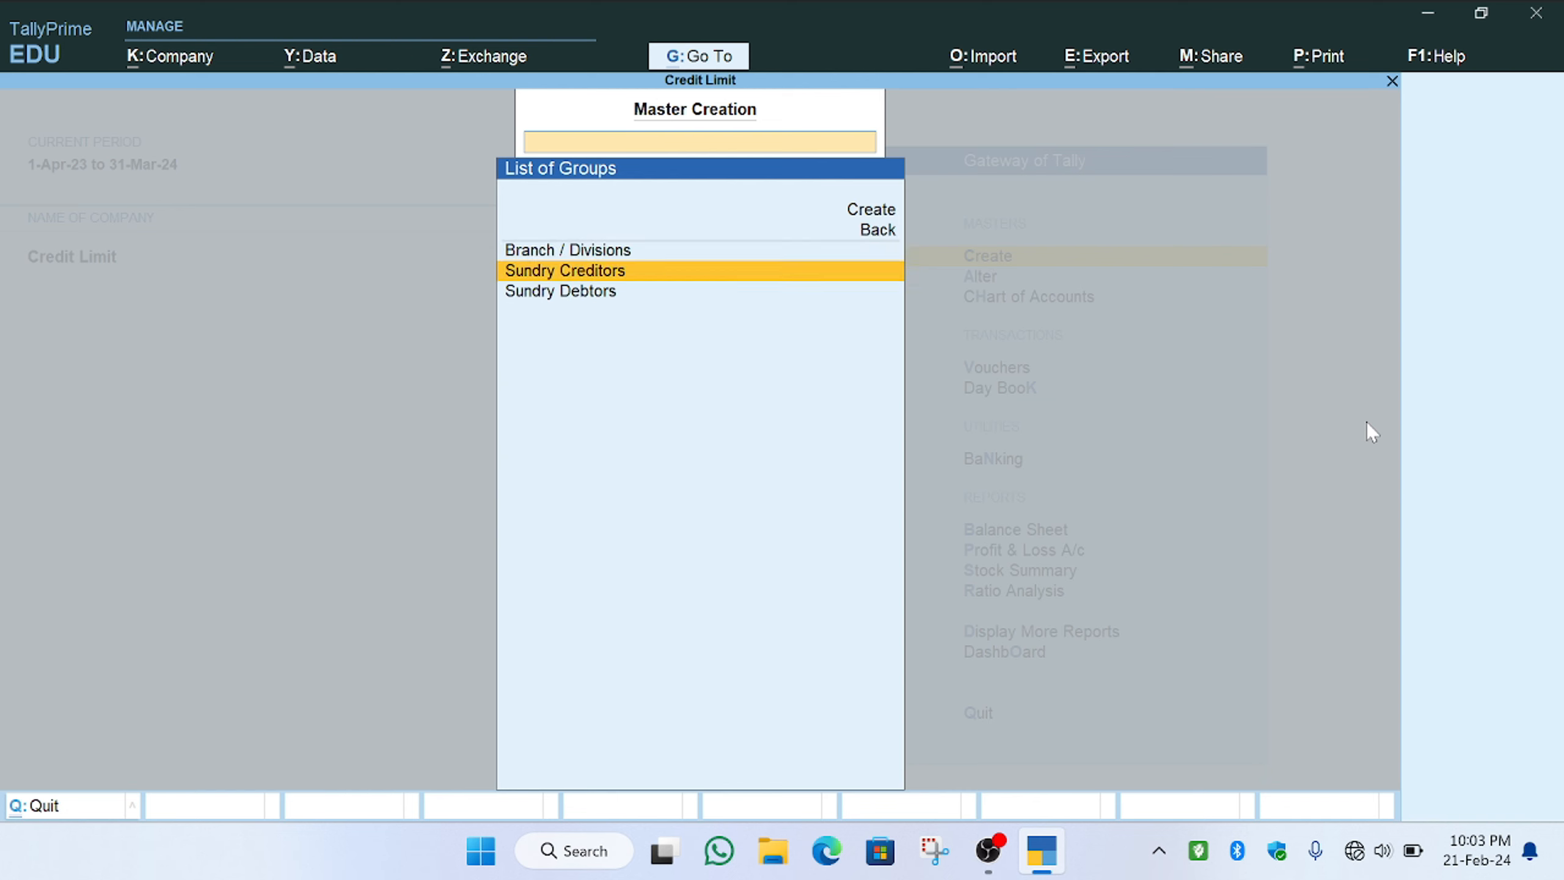
key("Up")
key("Up")
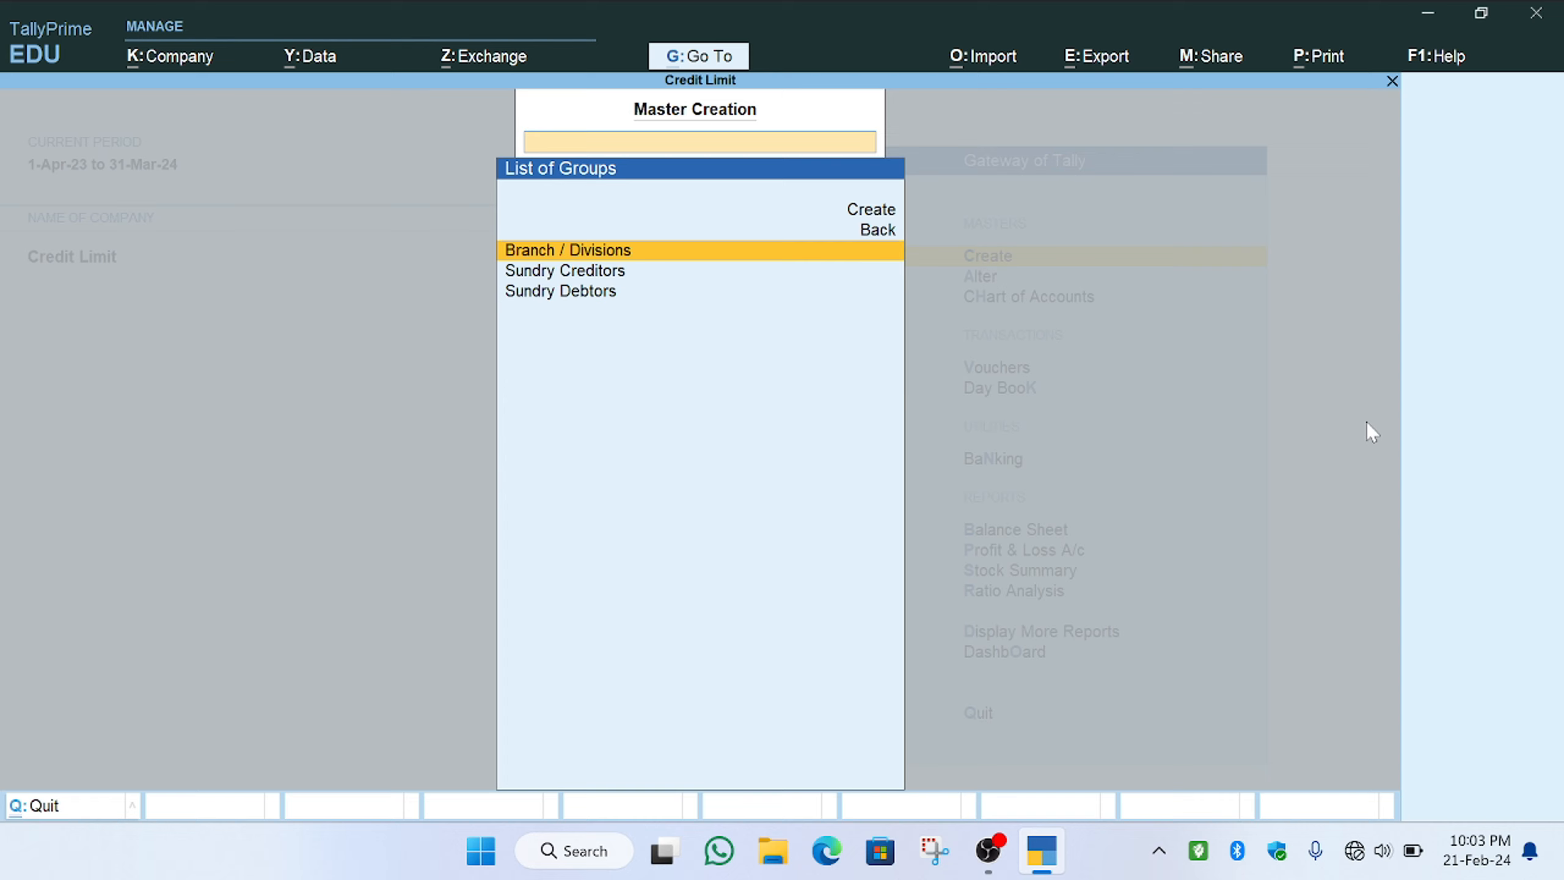
key("Down")
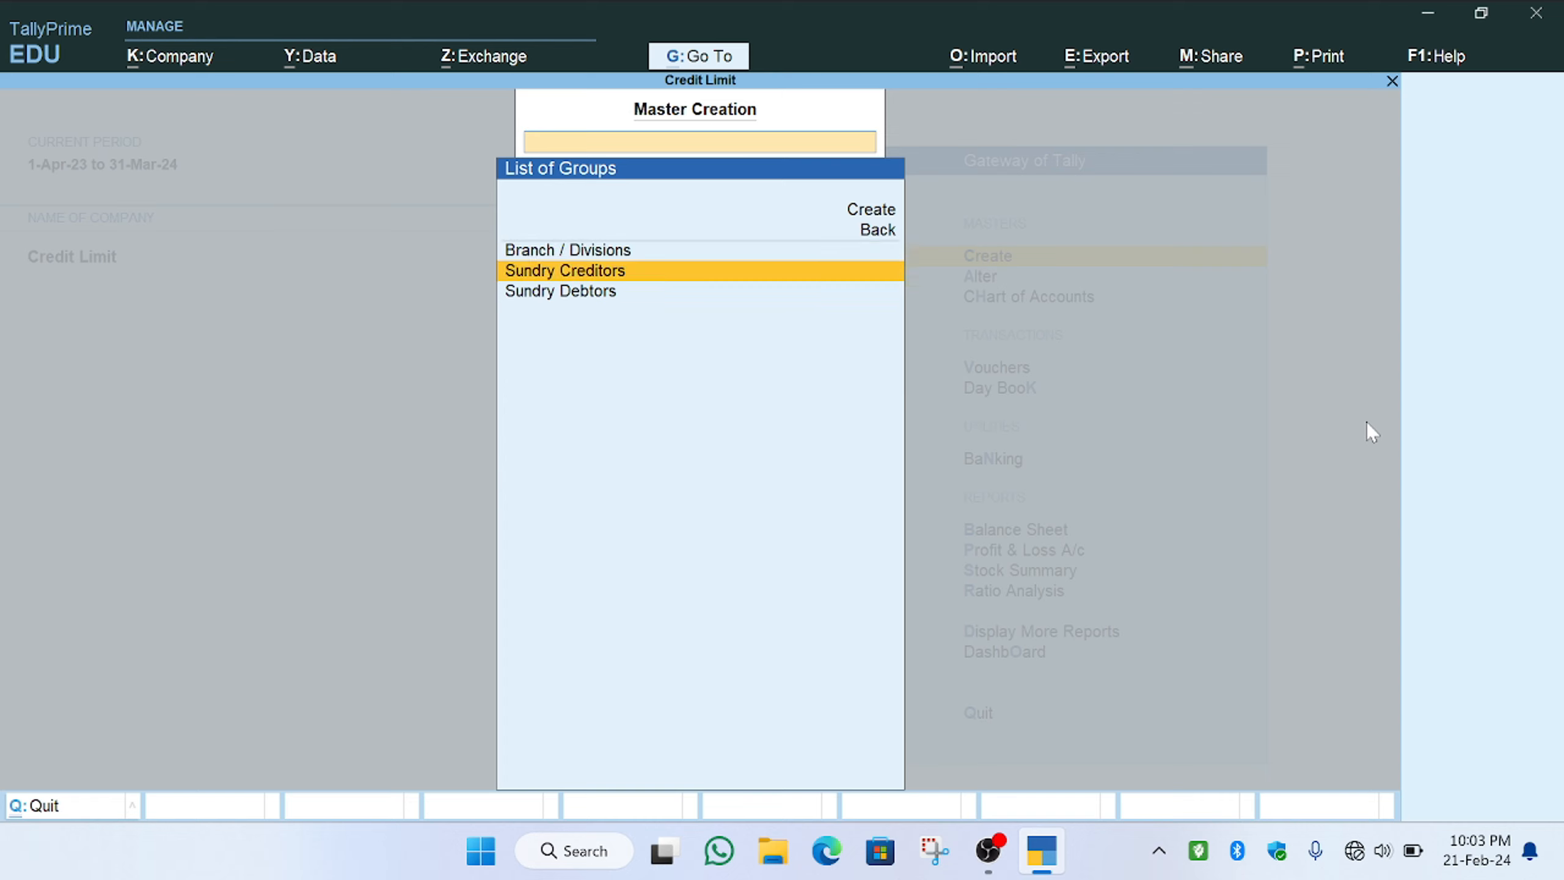
key("Down")
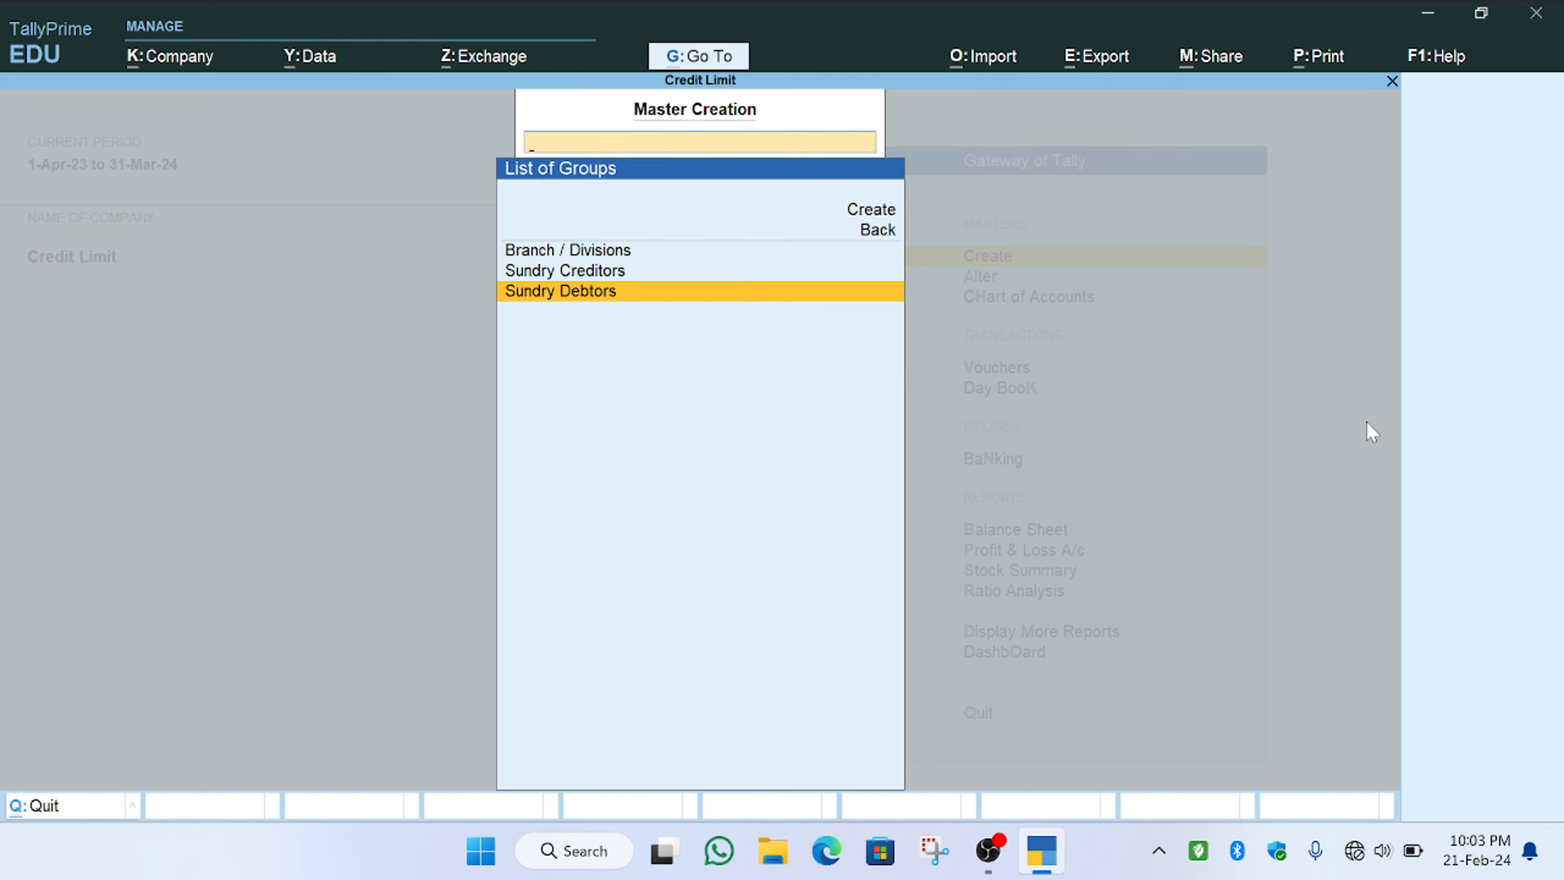
key("Return")
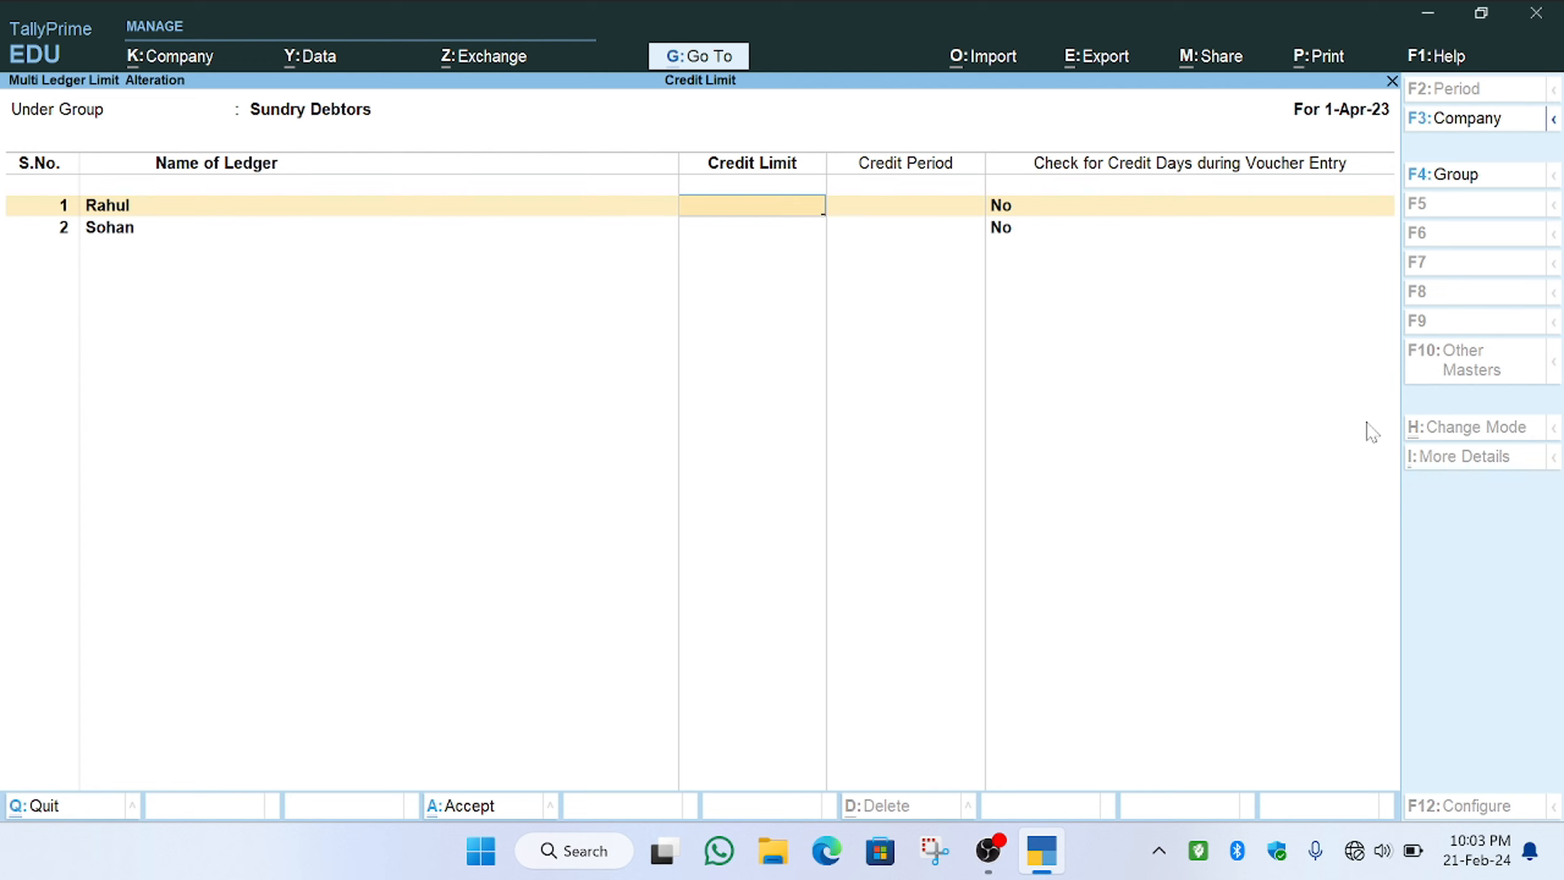
Set credit limits of 10,000 for the first debtor ledger and 8,000 for the second, leaving credit periods blank, and accept them
type("10000")
key("Return")
key("Return")
key("Return")
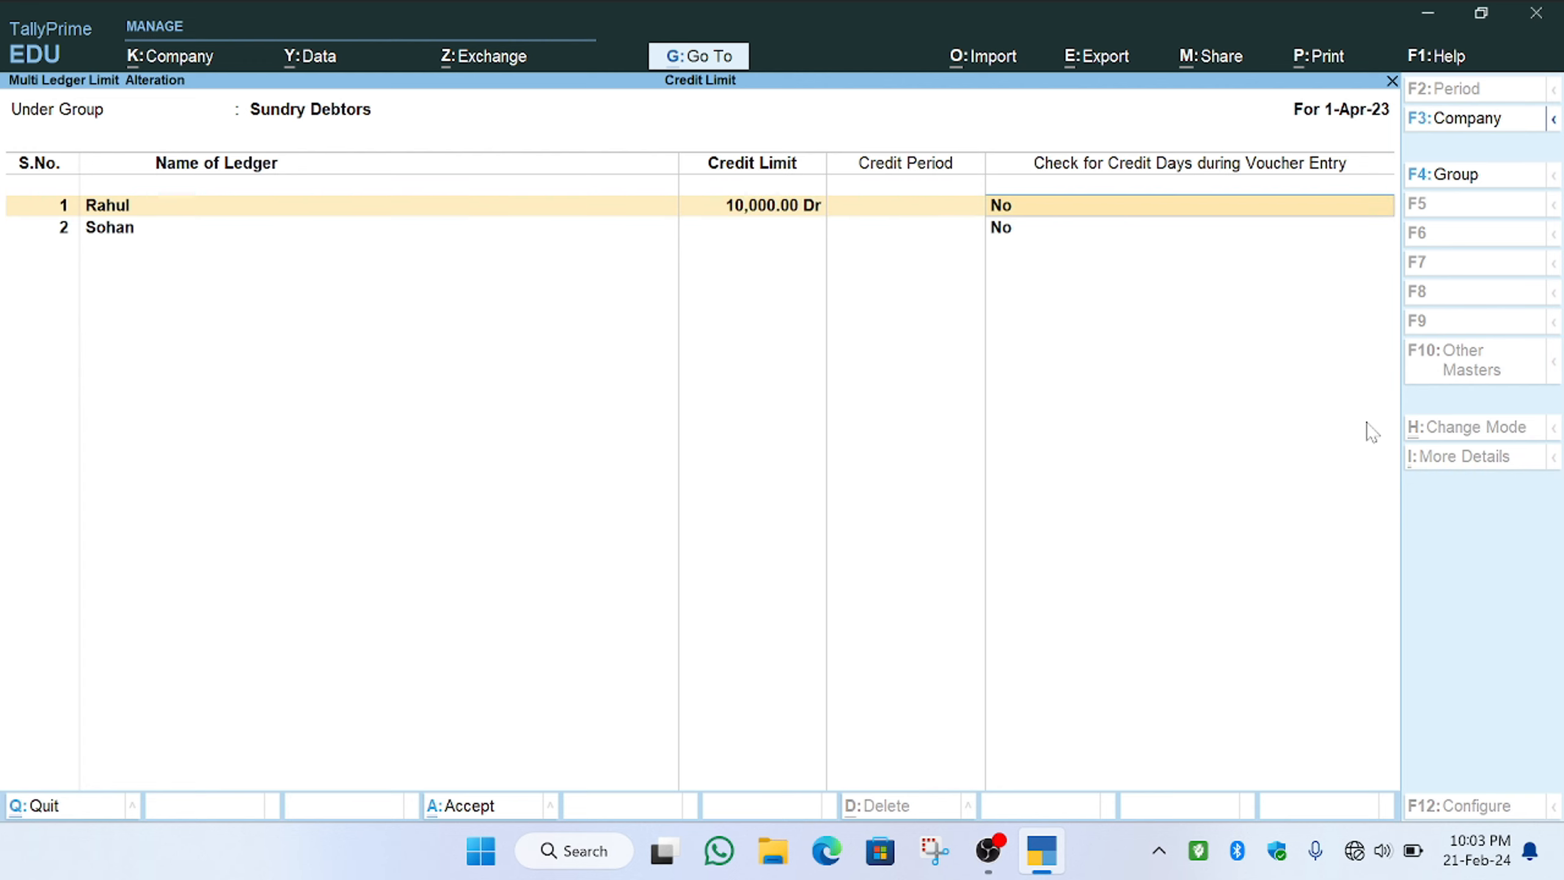
type("8000")
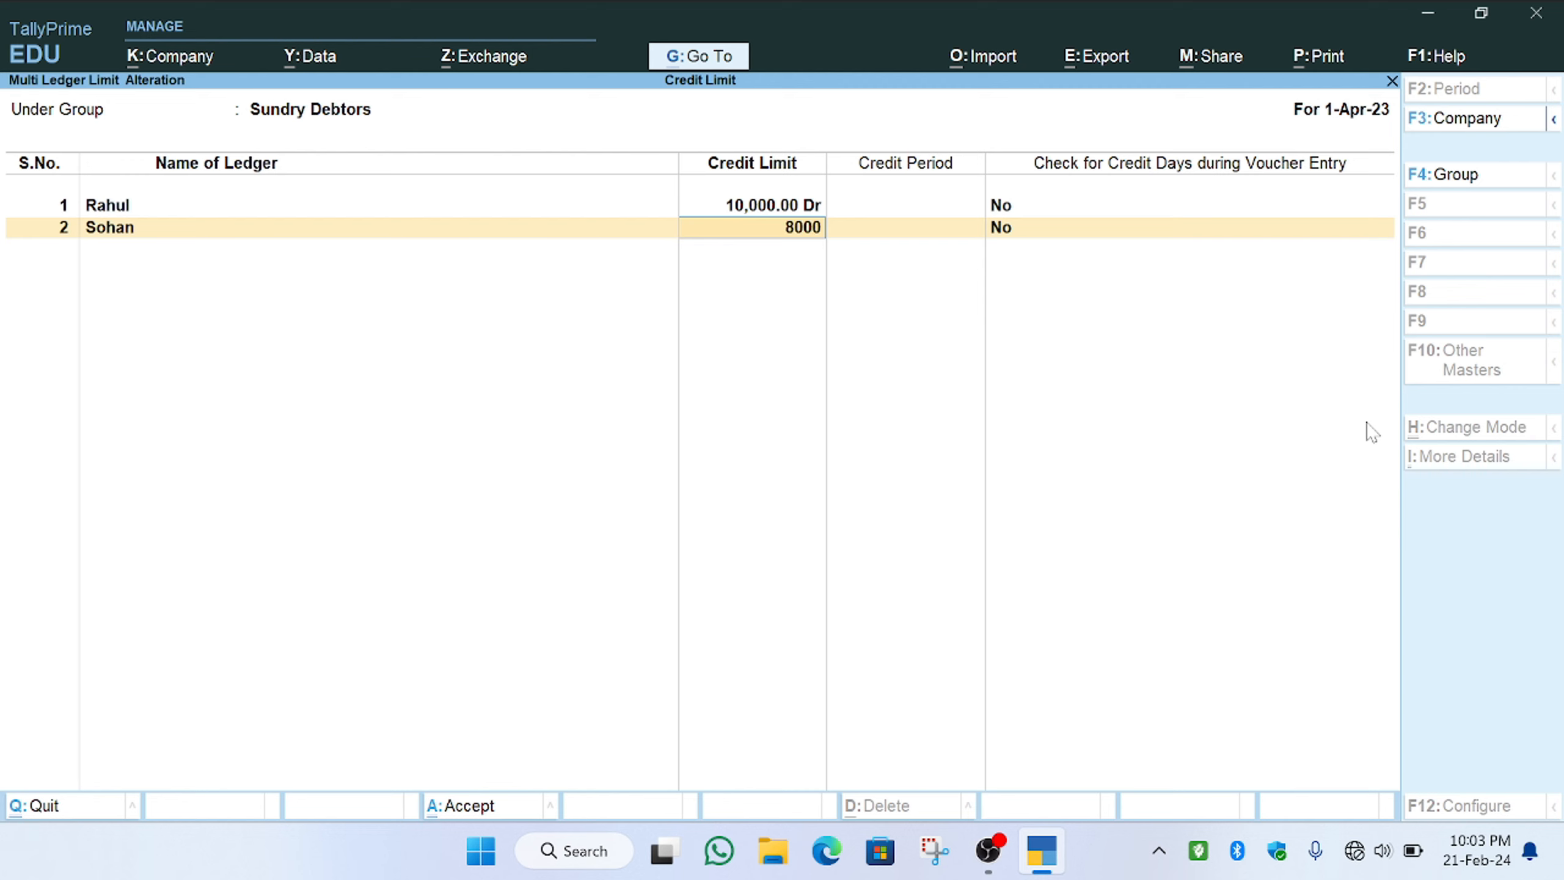
key("Return")
key("Return")
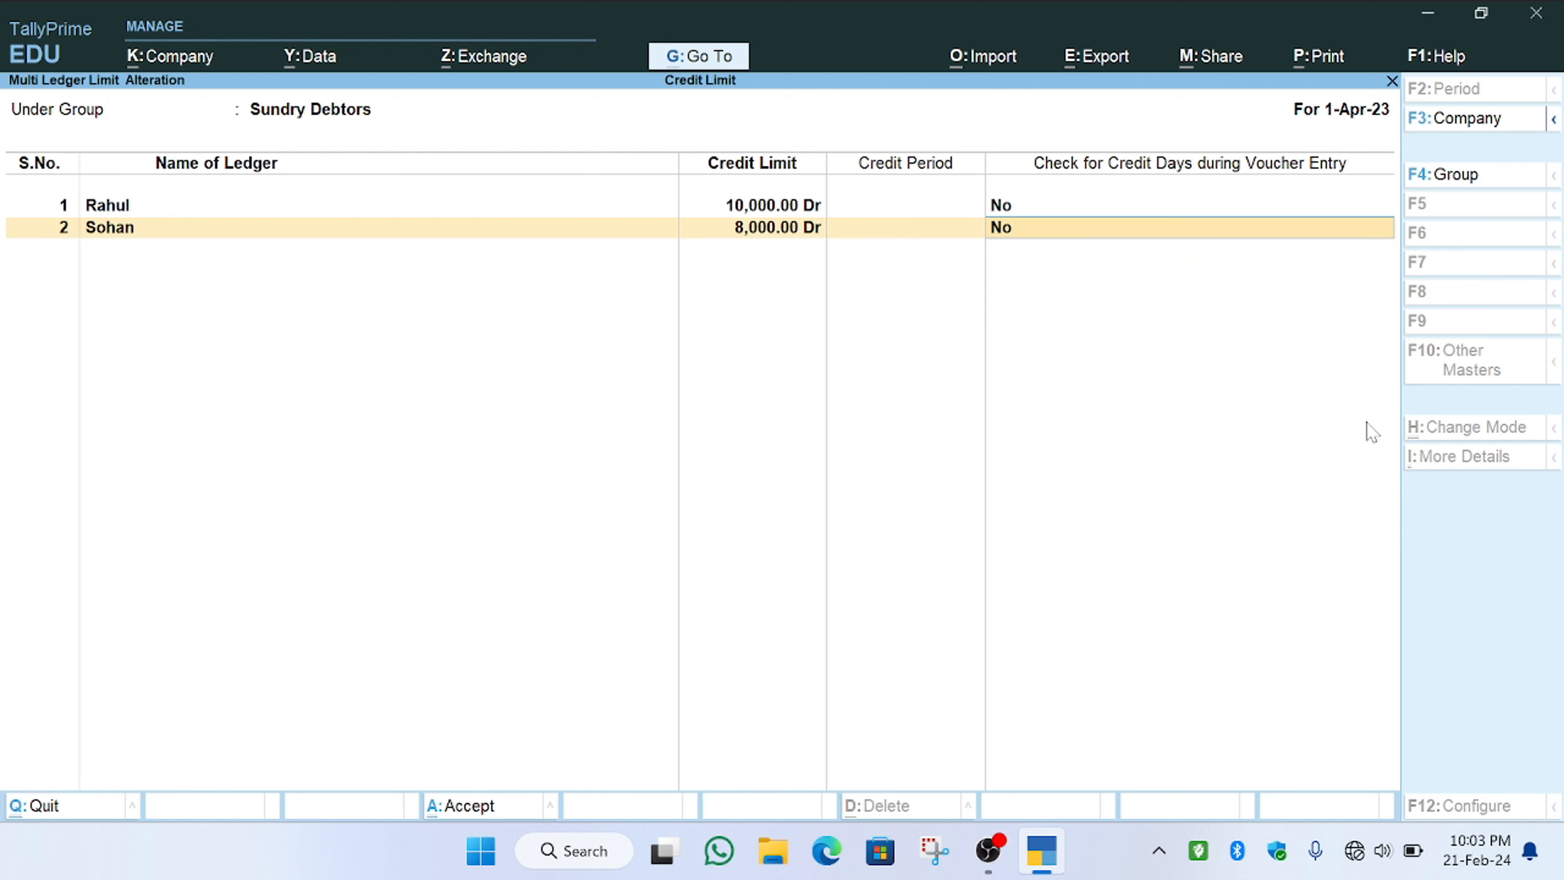
key("Return")
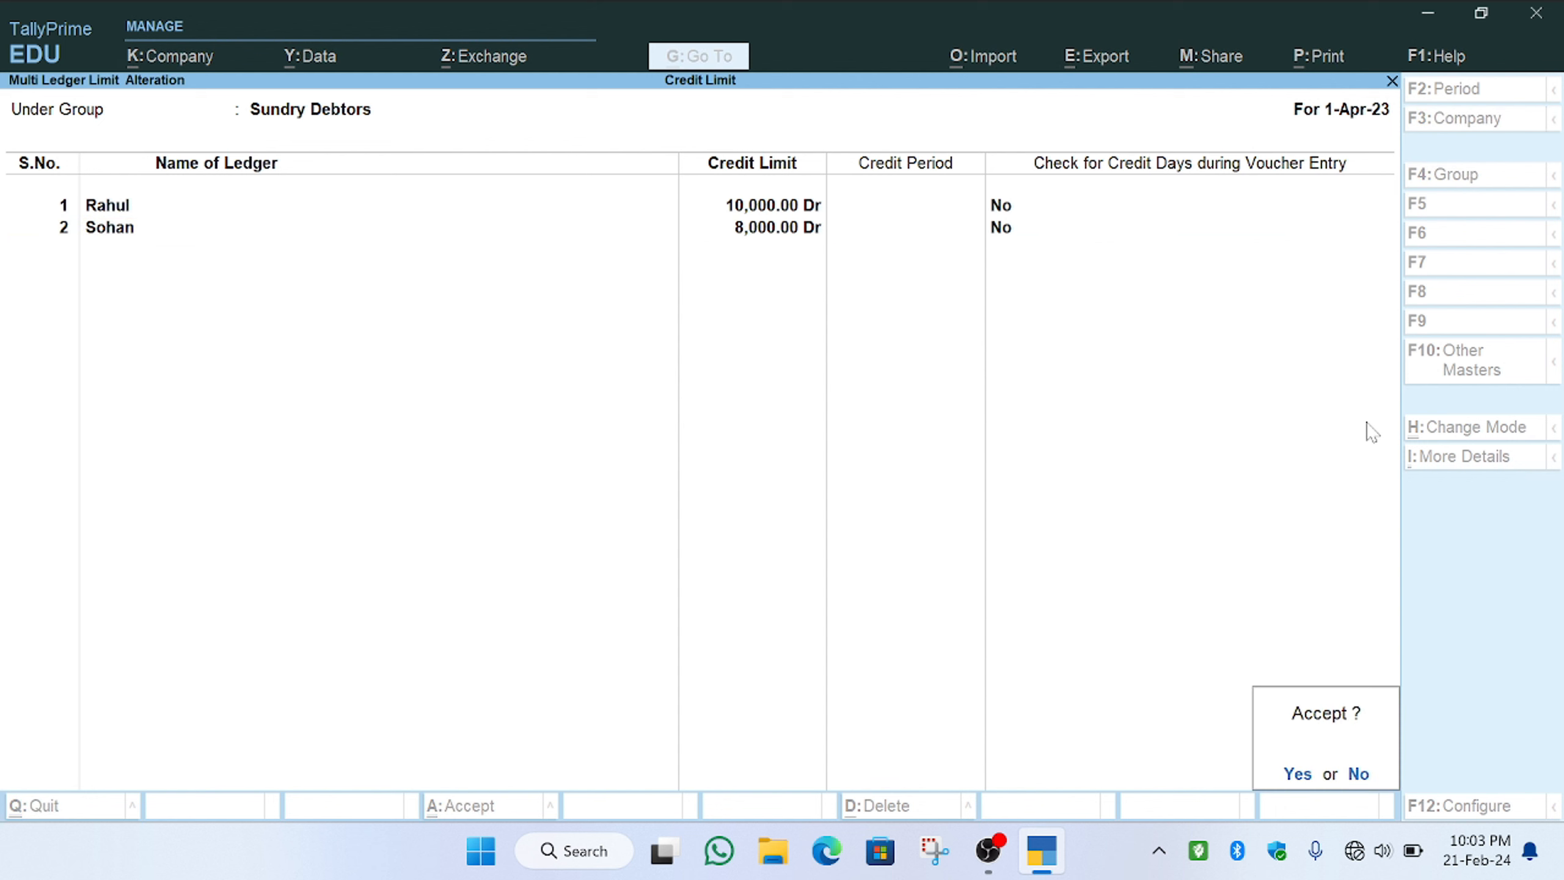
key("Return")
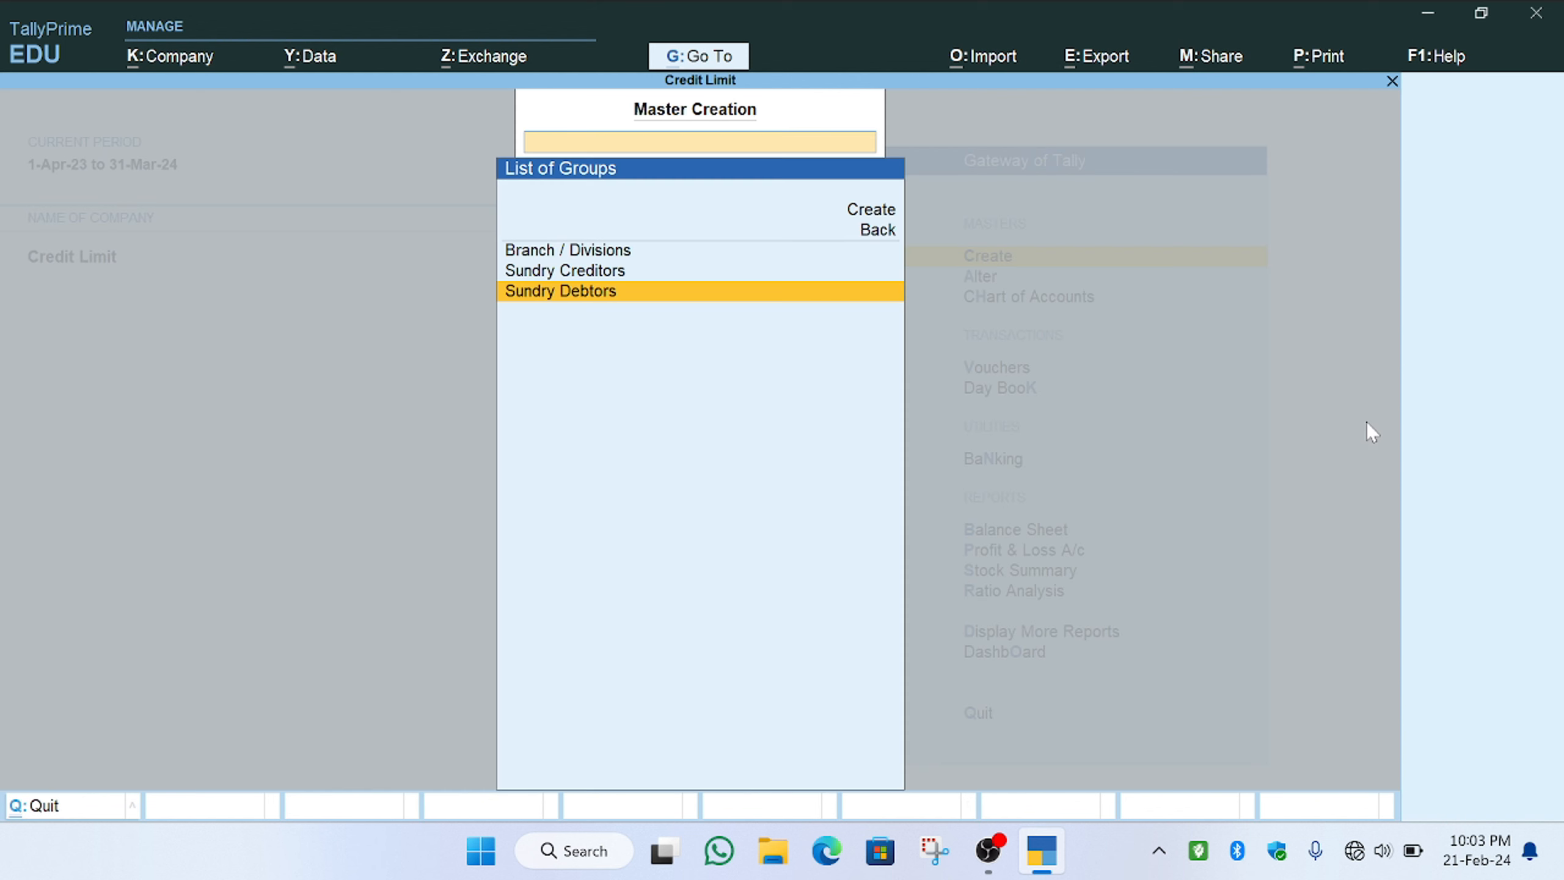
Leave the credit limit group list and master creation, returning to the Gateway of Tally
key("Up")
key("Up")
key("Up")
key("Return")
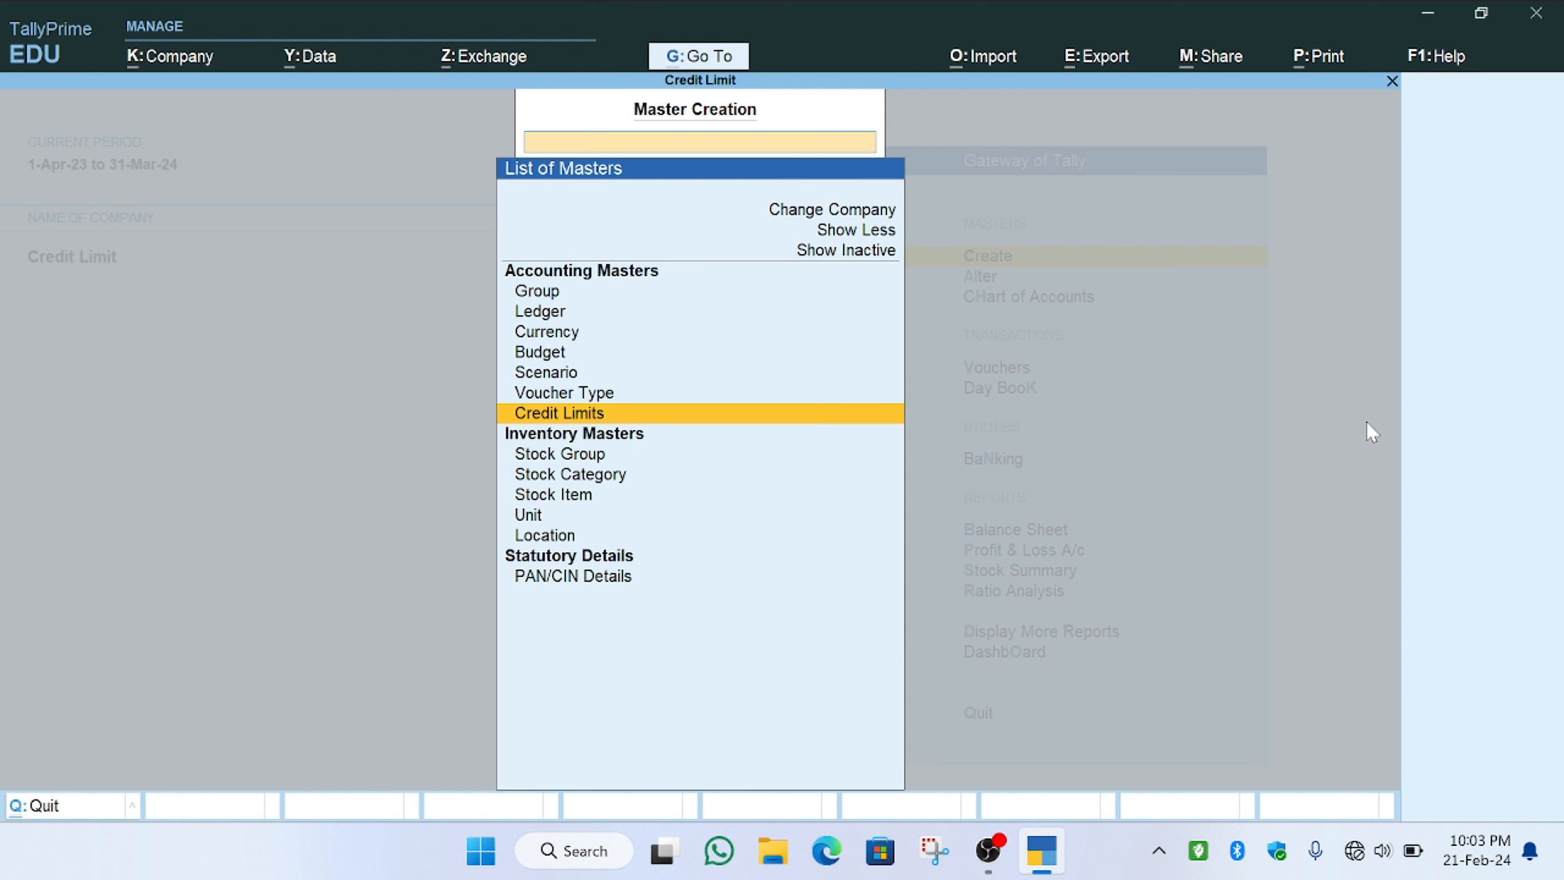
key("F1")
key("Escape")
key("Escape")
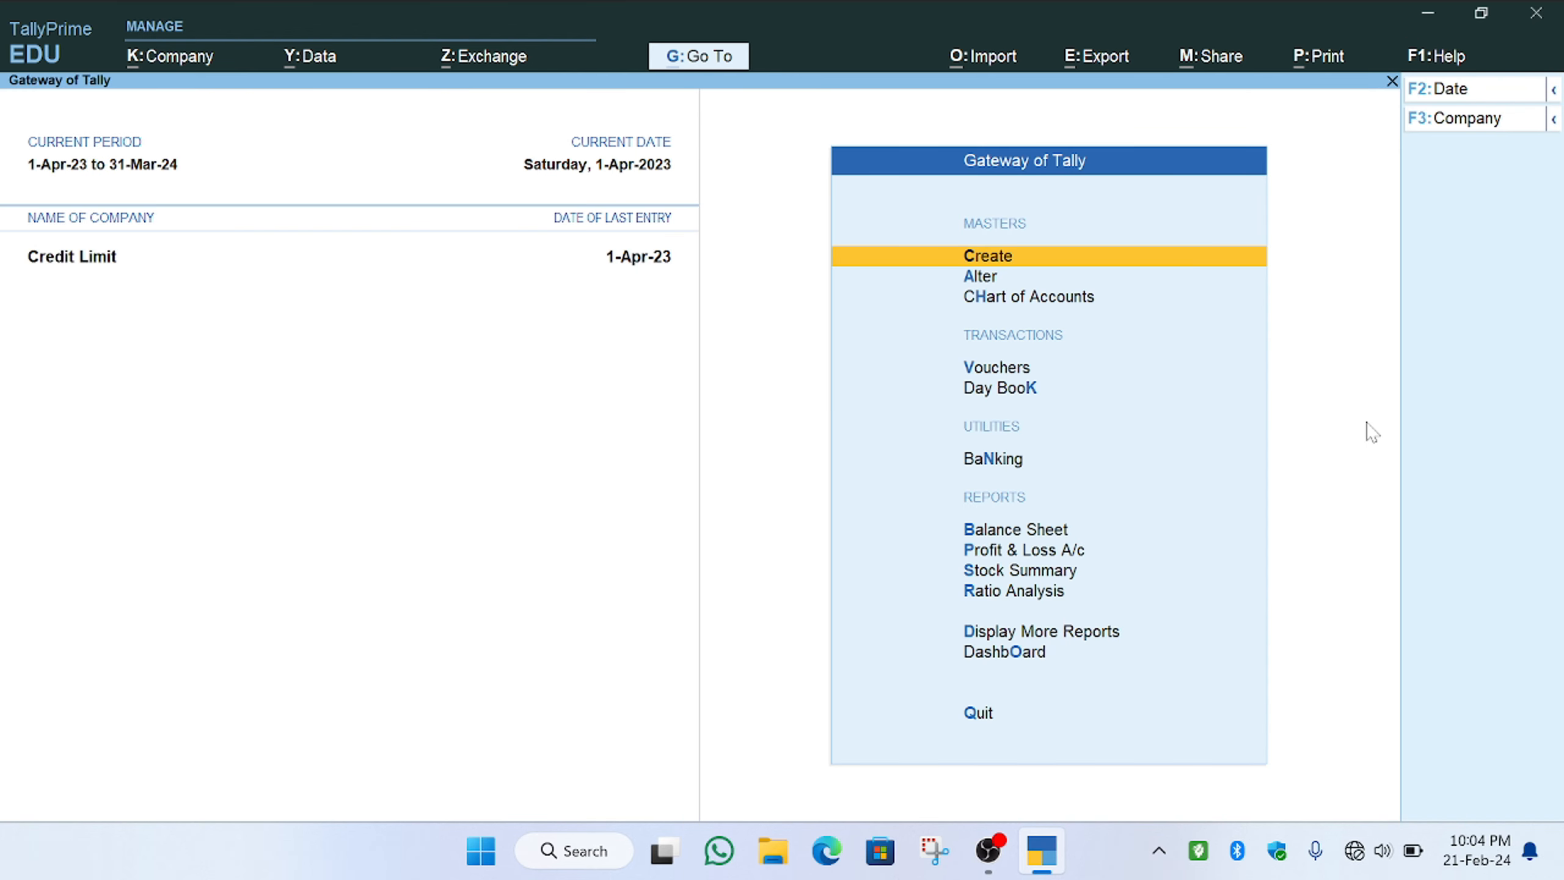
Check the Office Table stock in the Stock Summary report and its monthly summary, and return to the Gateway of Tally
key("Down")
key("Down")
key("Down")
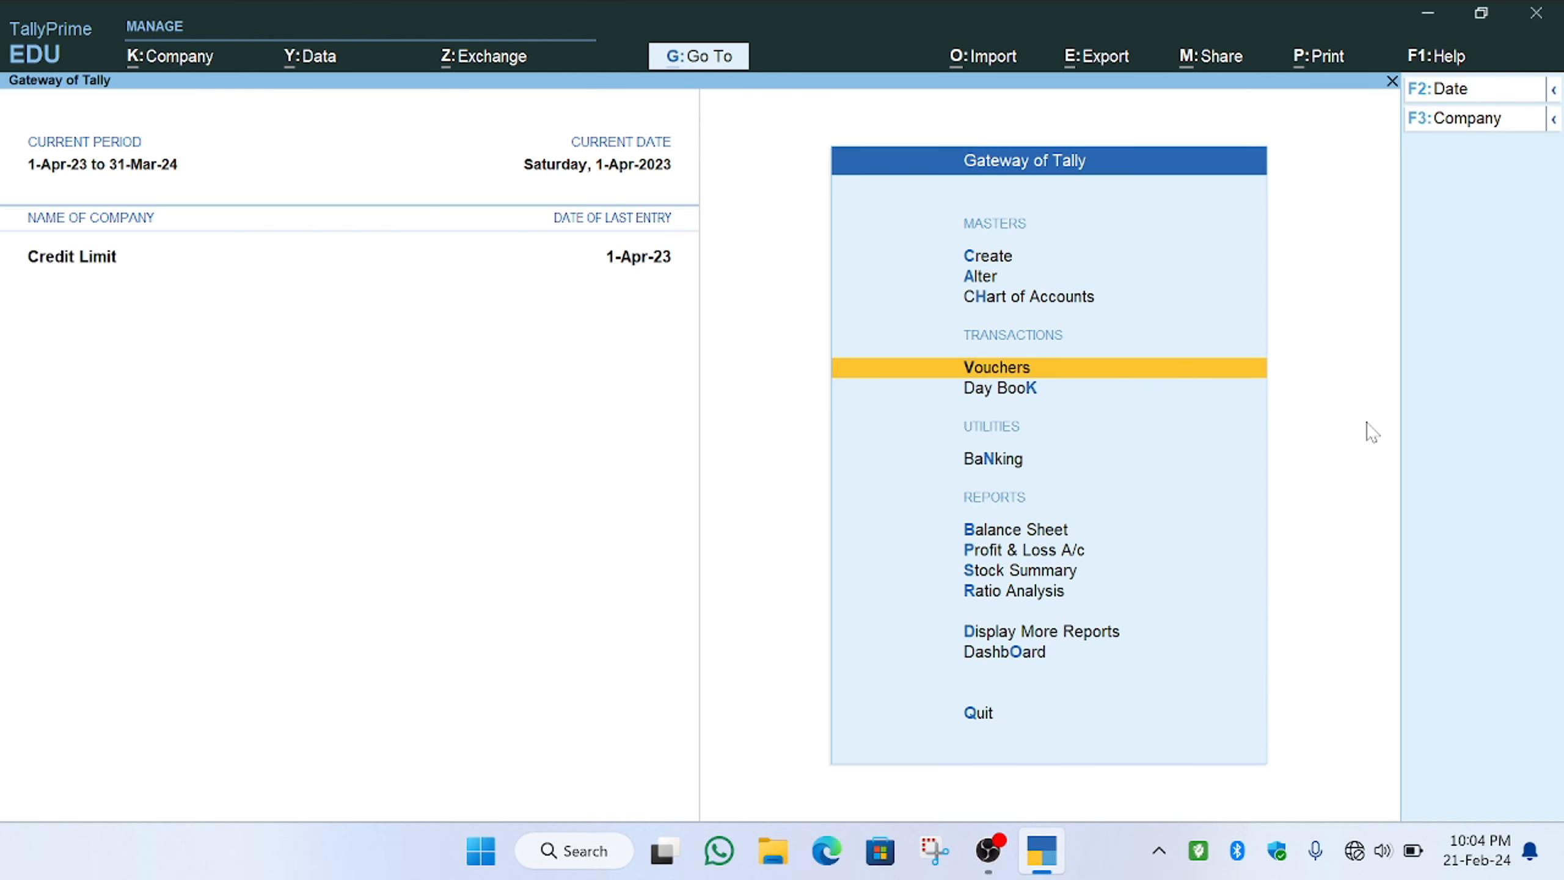
key("Down")
key("Down")
key("Down")
key("Down")
key("Down")
key("Return")
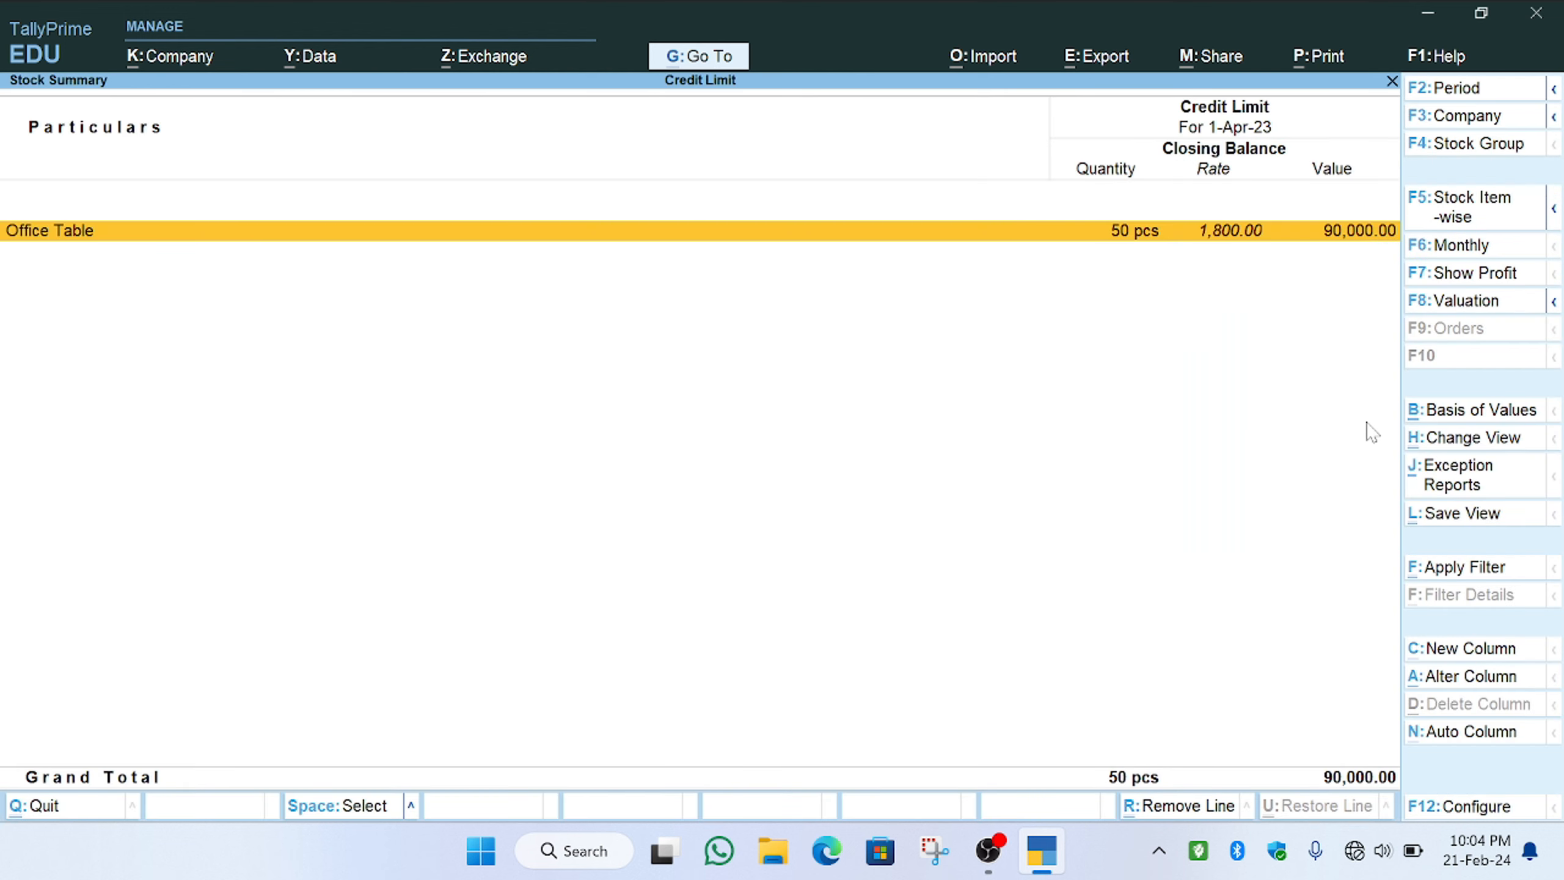
key("alt+F5")
key("Return")
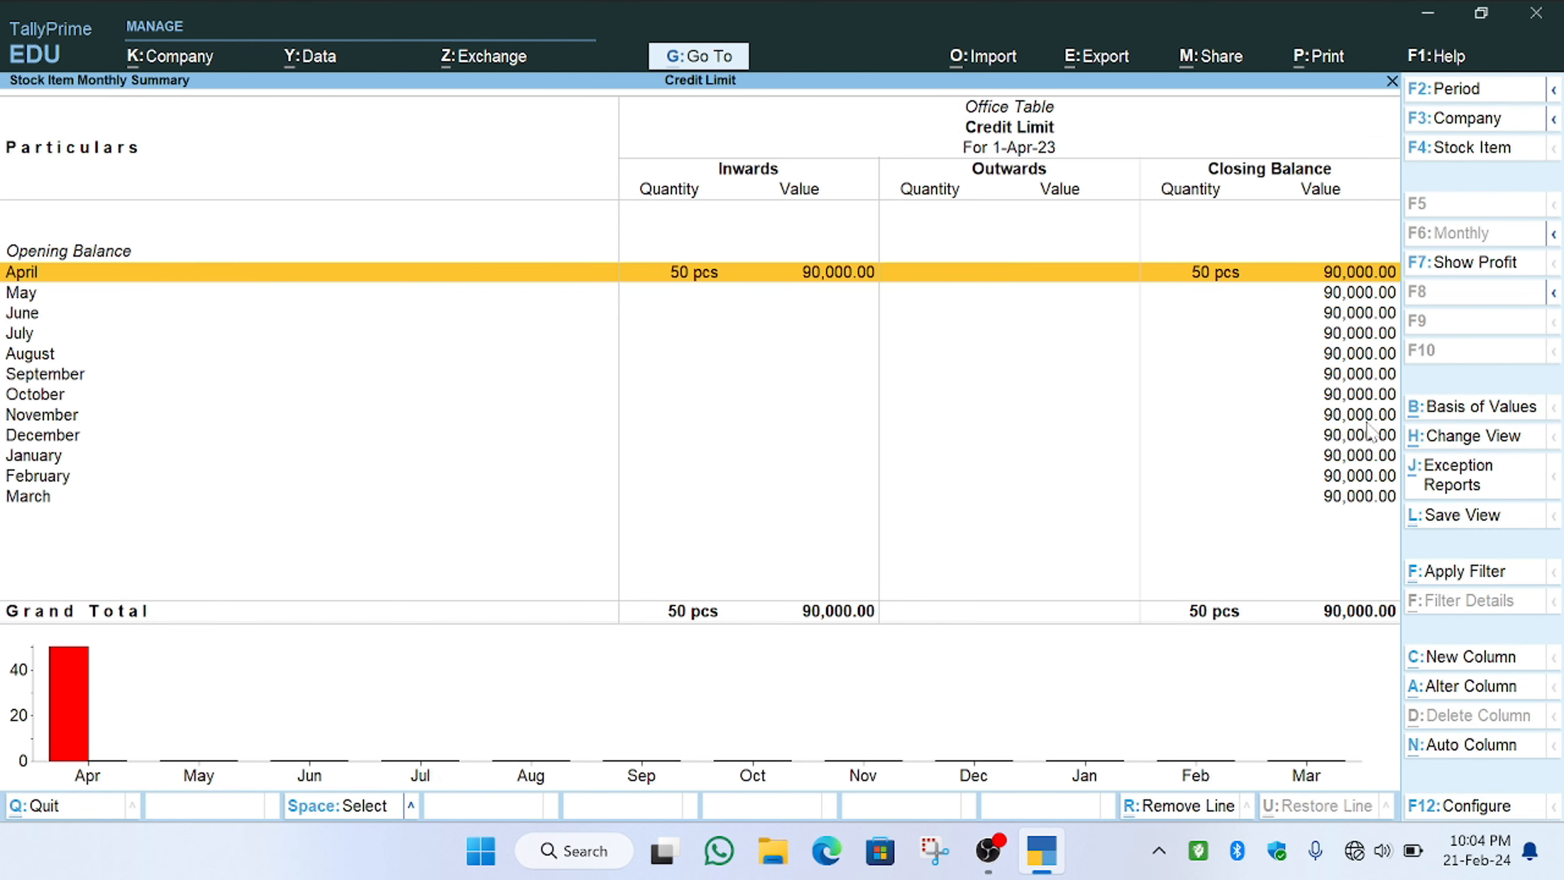
key("Escape")
key("Escape")
Start a sales voucher for the customer with the 10,000 credit limit, using default dispatch and party details and the Sales ledger
key("Up")
key("Up")
key("Up")
key("Up")
key("Up")
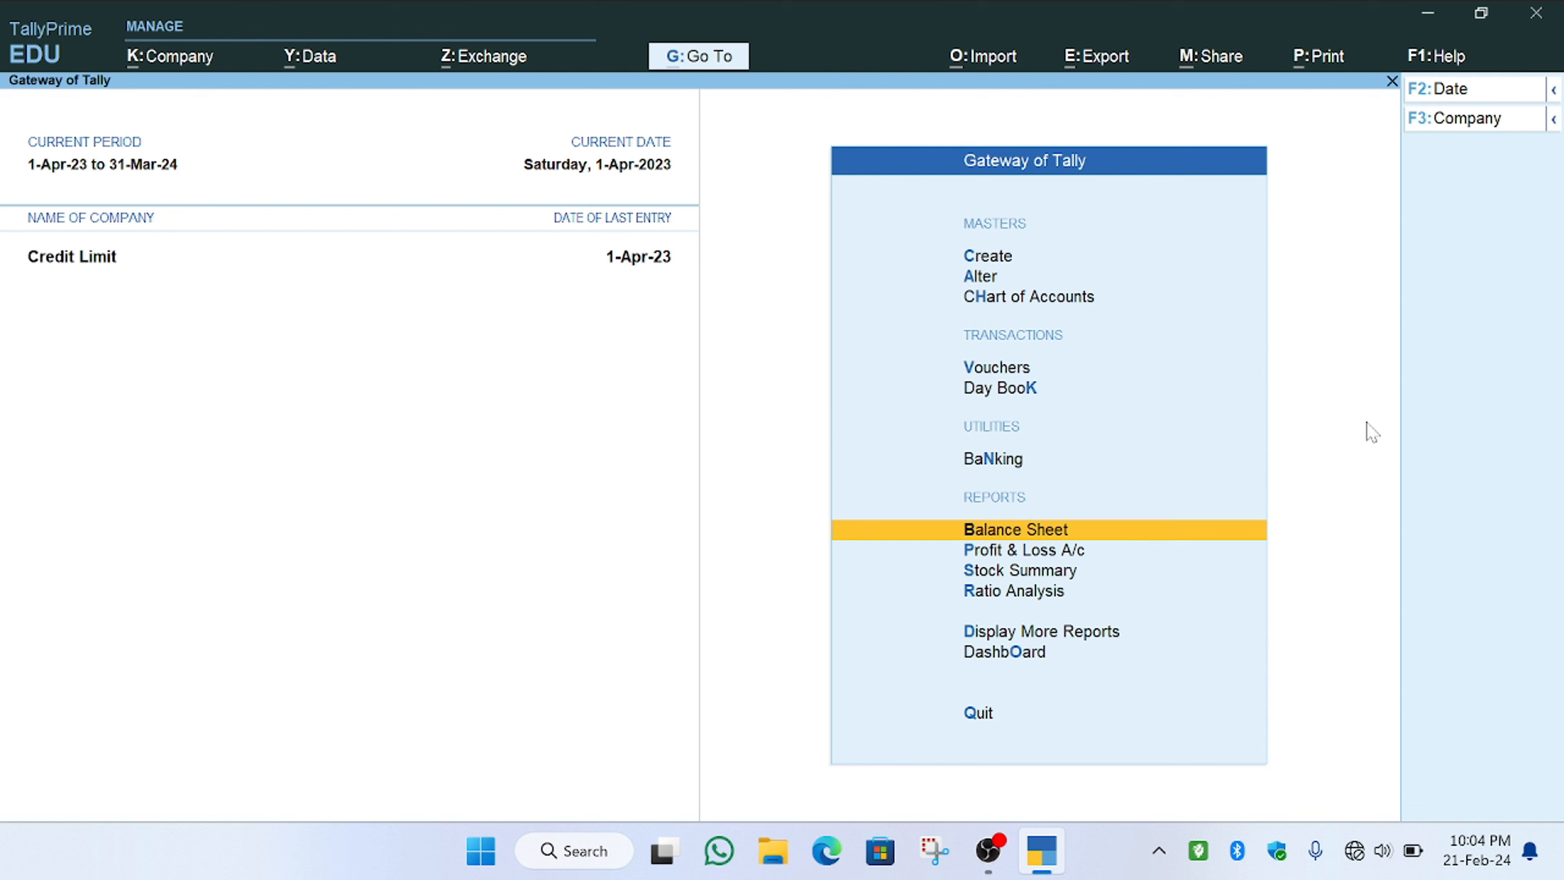
key("Return")
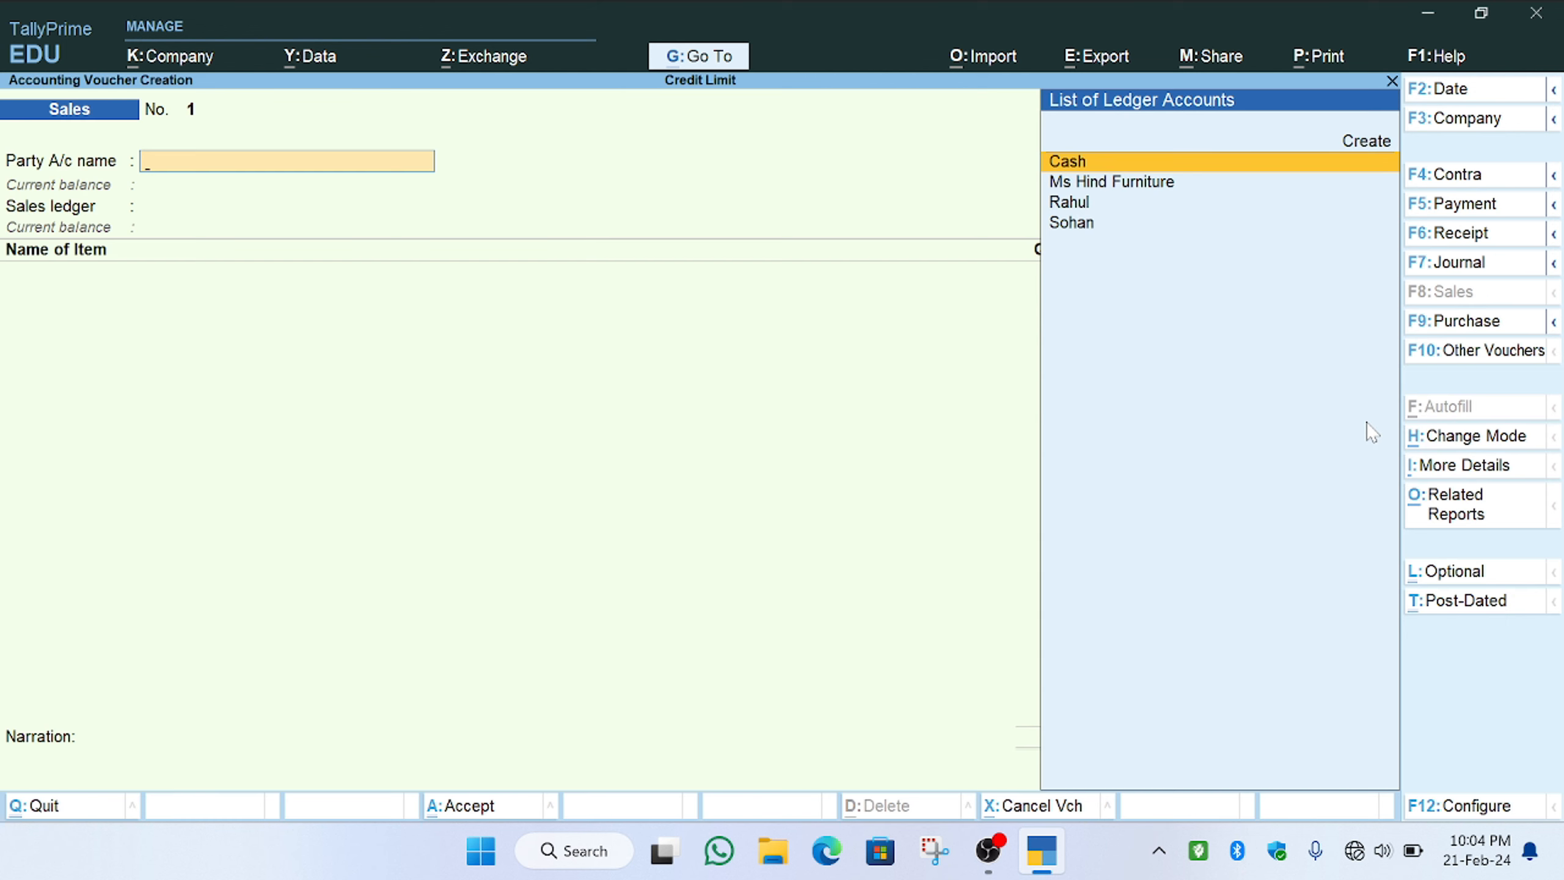
key("Down")
key("Down")
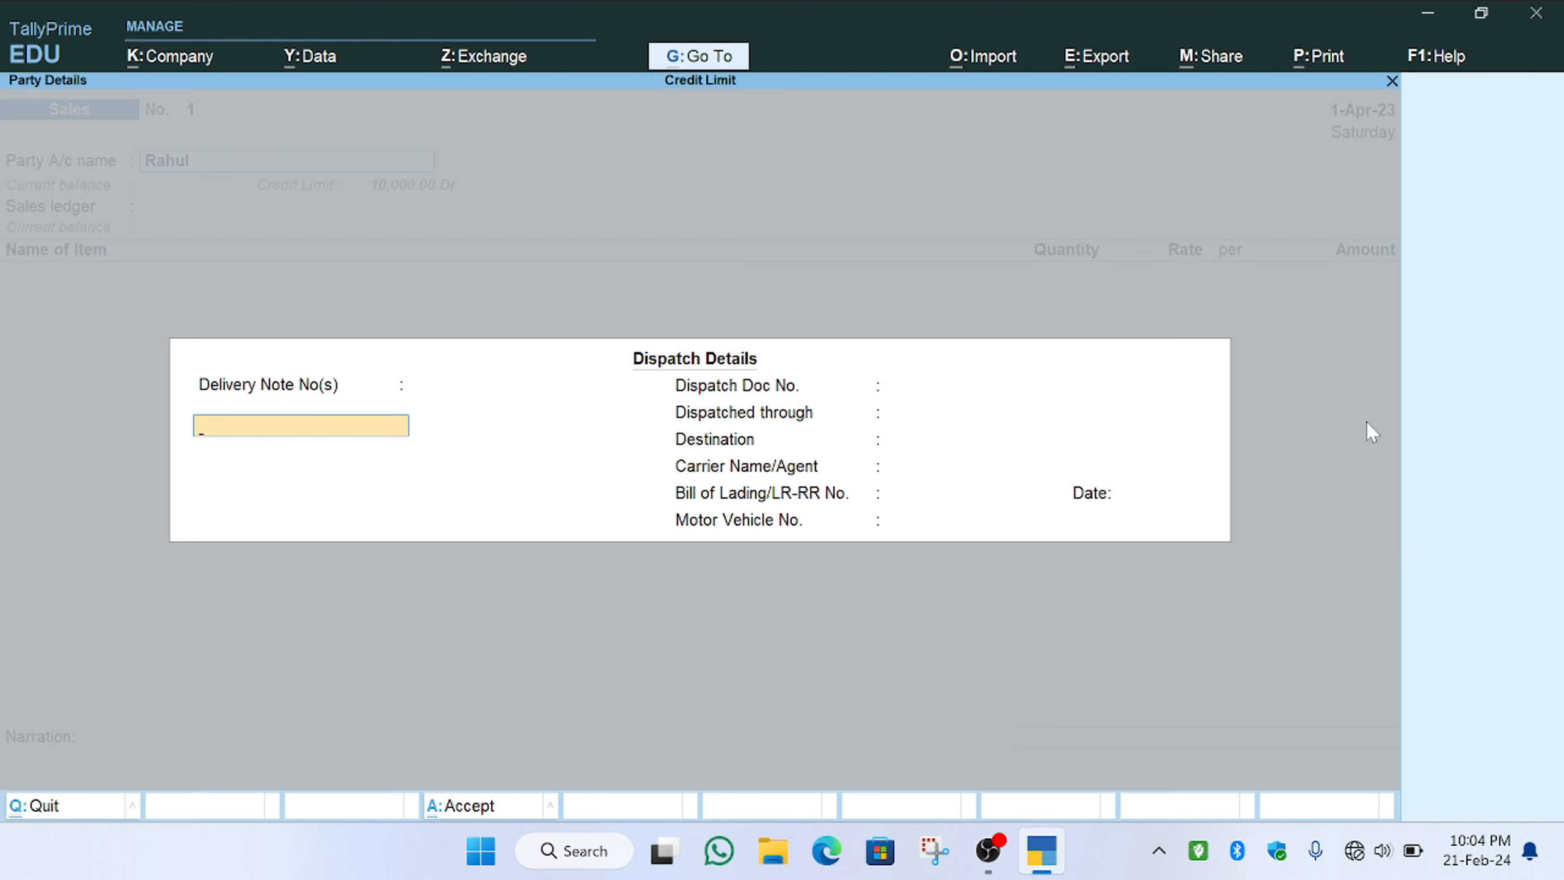
key("Return")
key("ctrl+a")
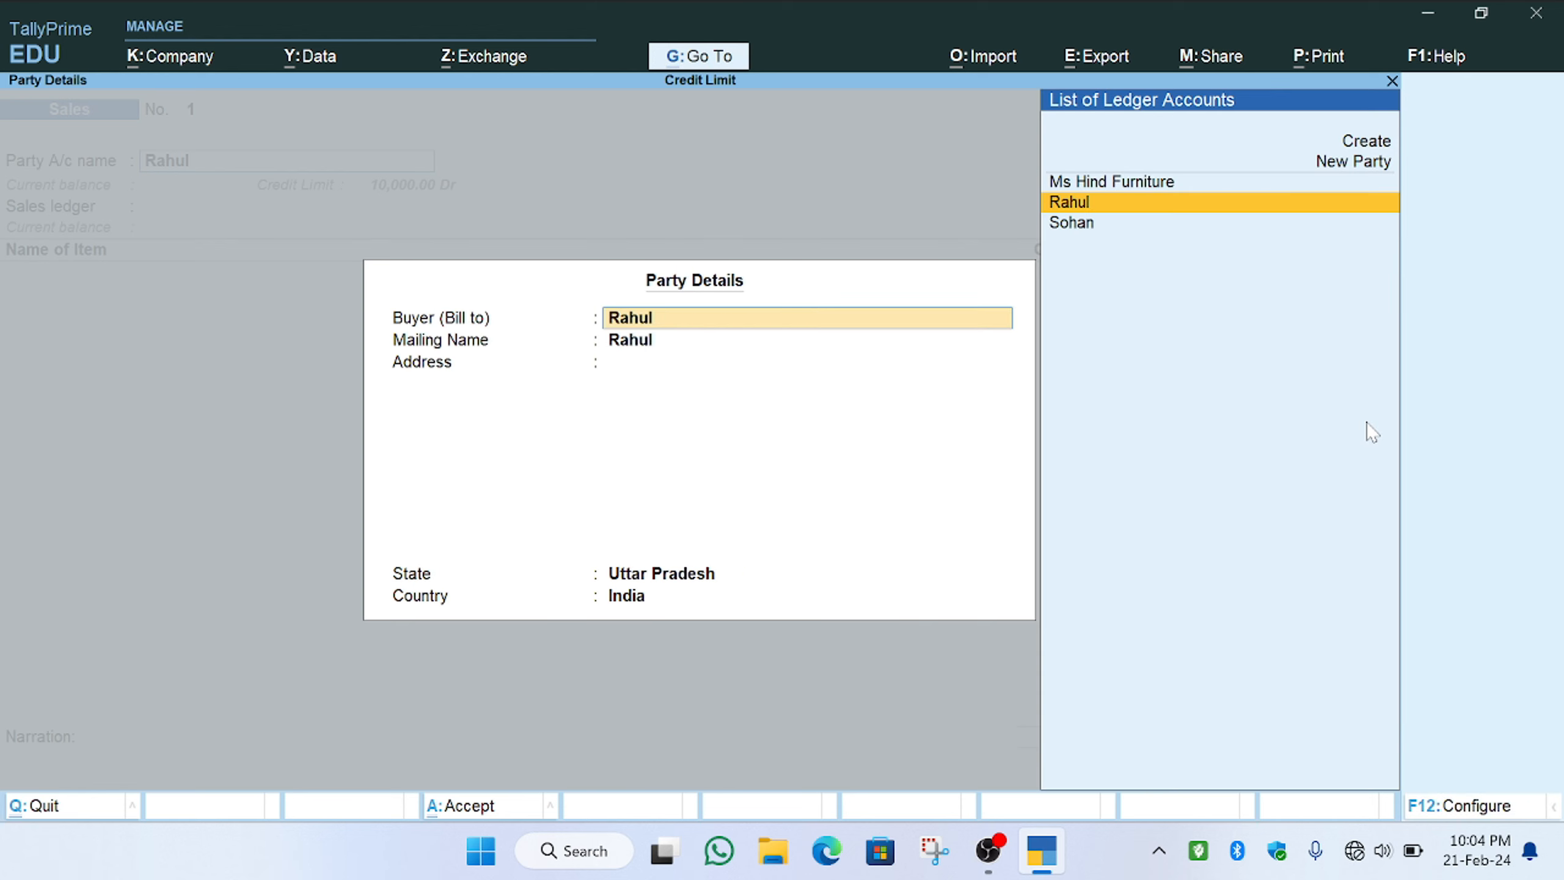
key("ctrl+a")
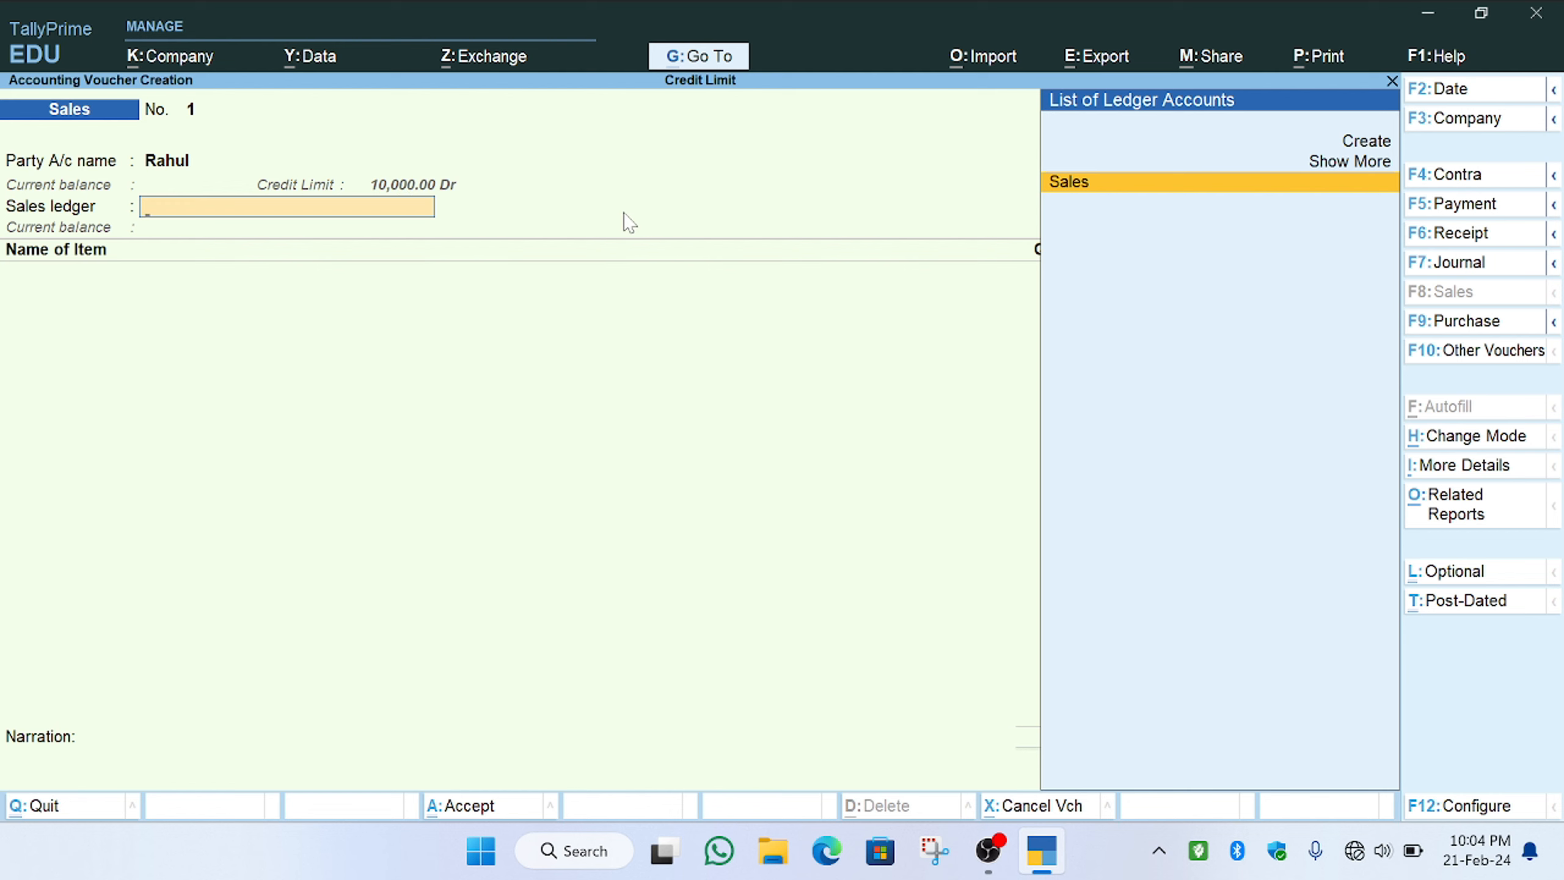
key("Return")
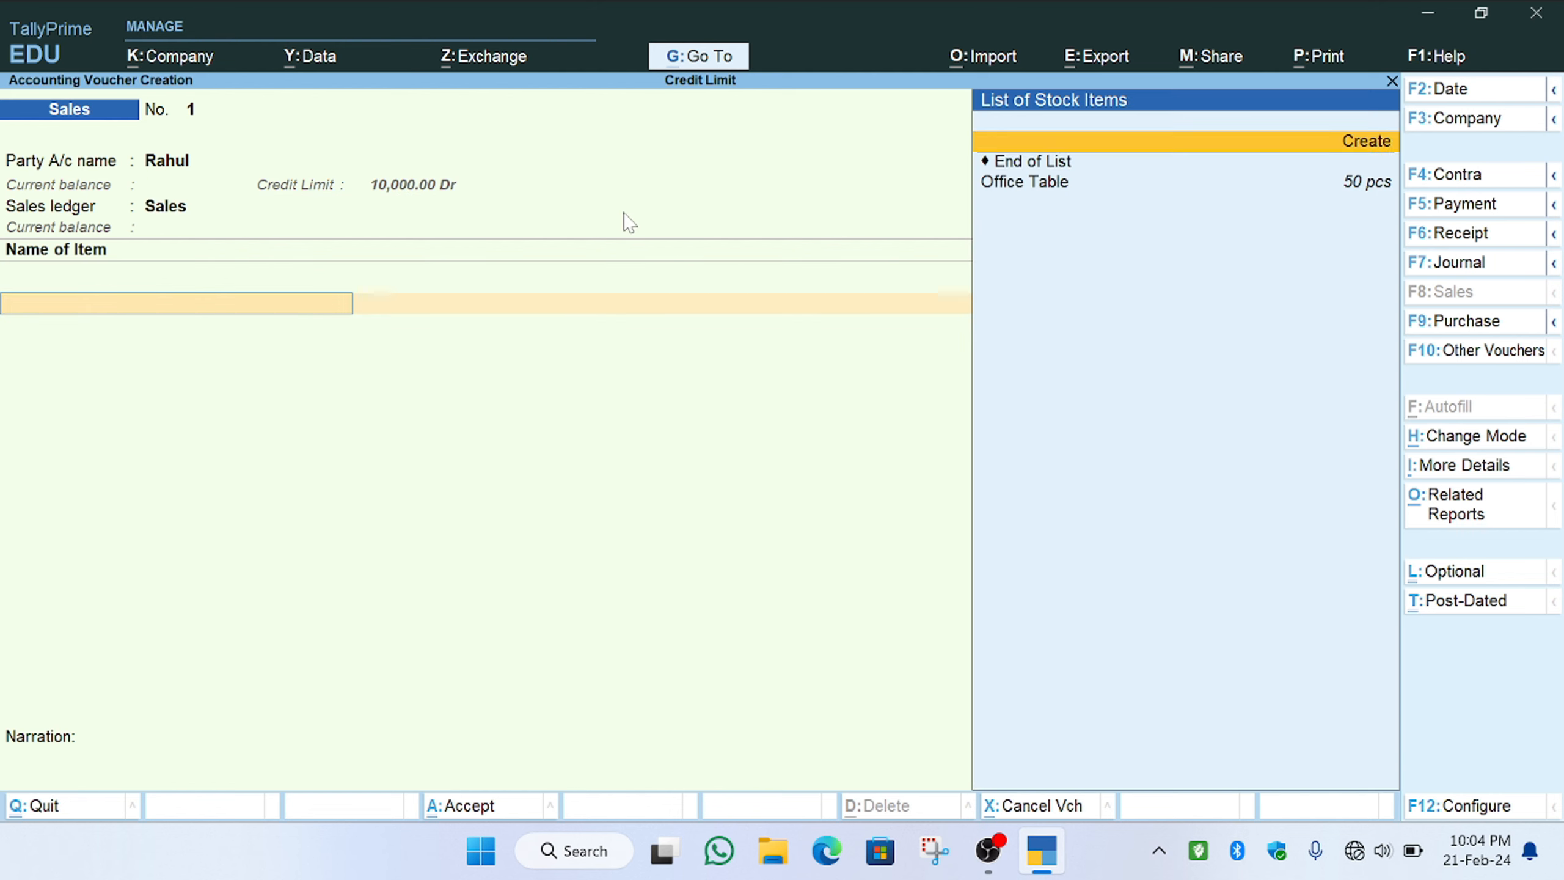
Add 5 pcs of Office Table at a rate of 2,100 per piece to the sales voucher
key("Down")
key("Return")
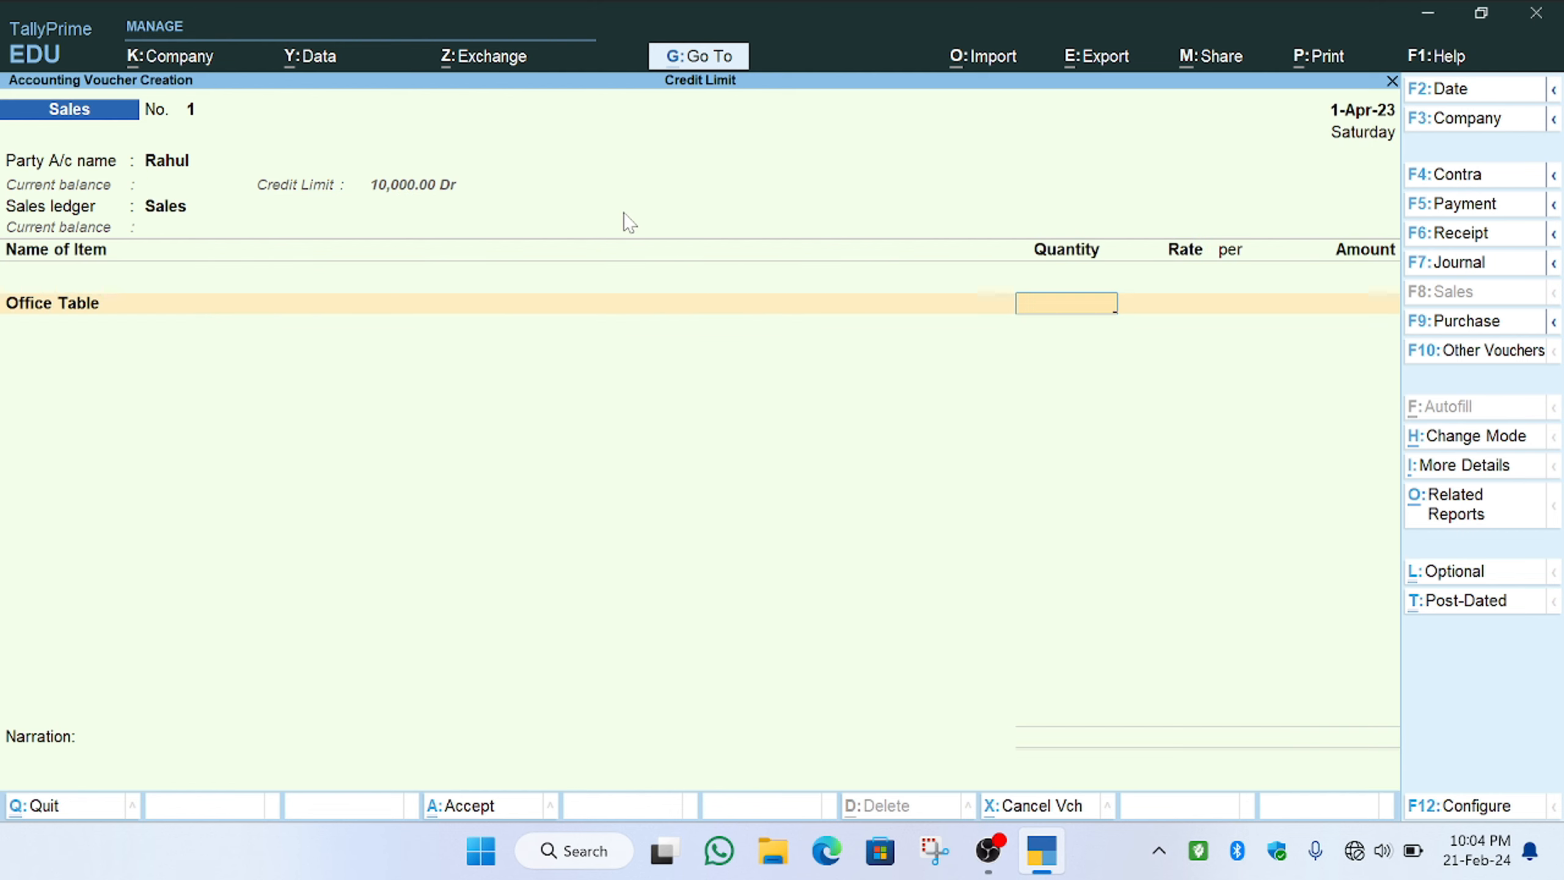
type("5")
key("Return")
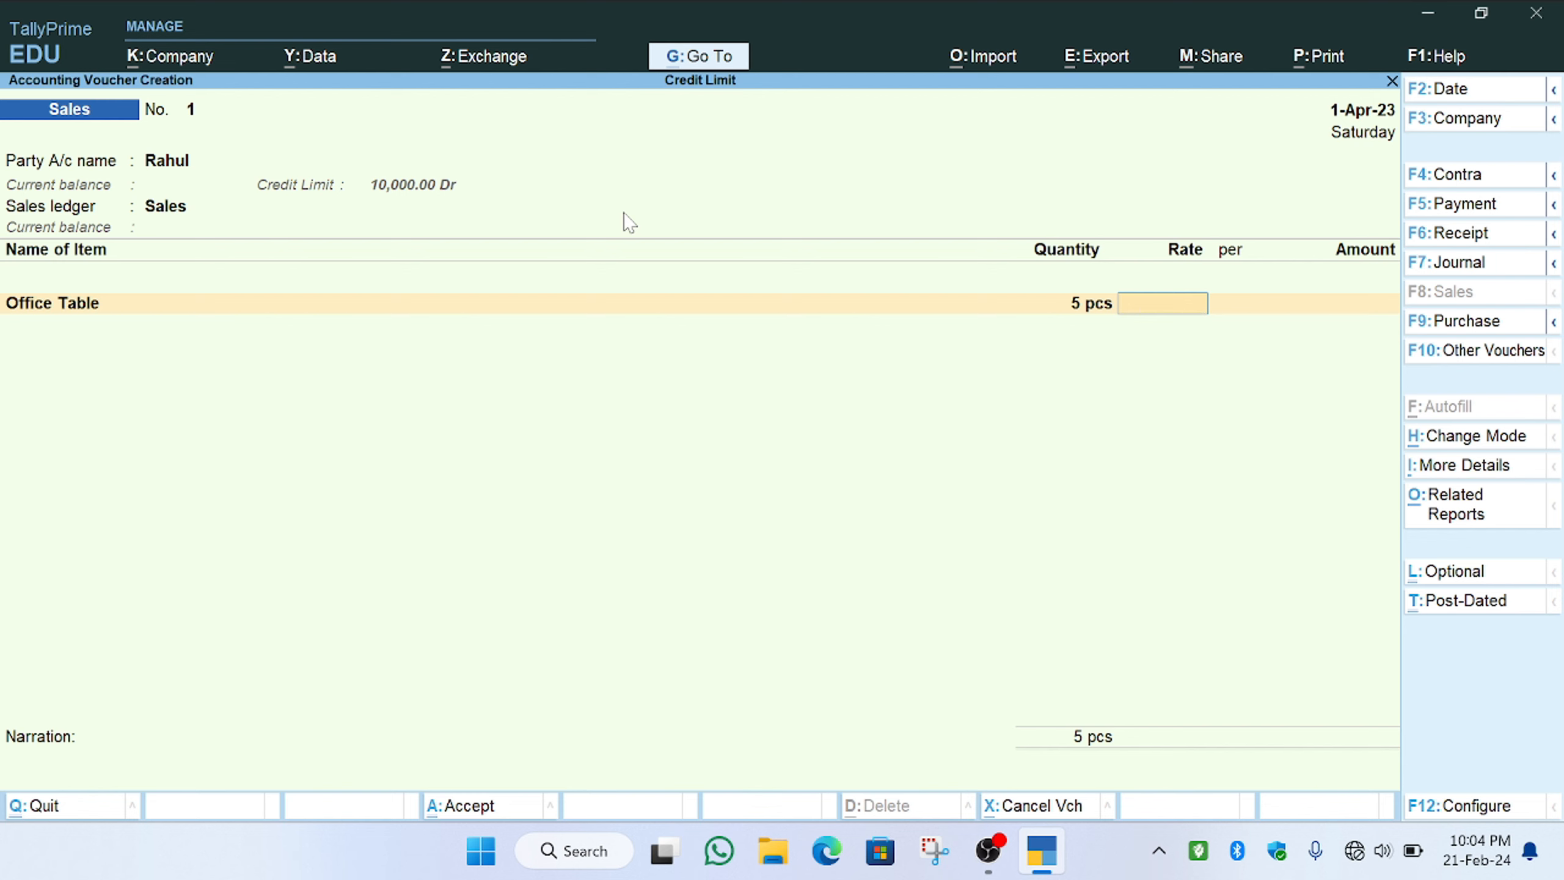
type("2100")
key("Return")
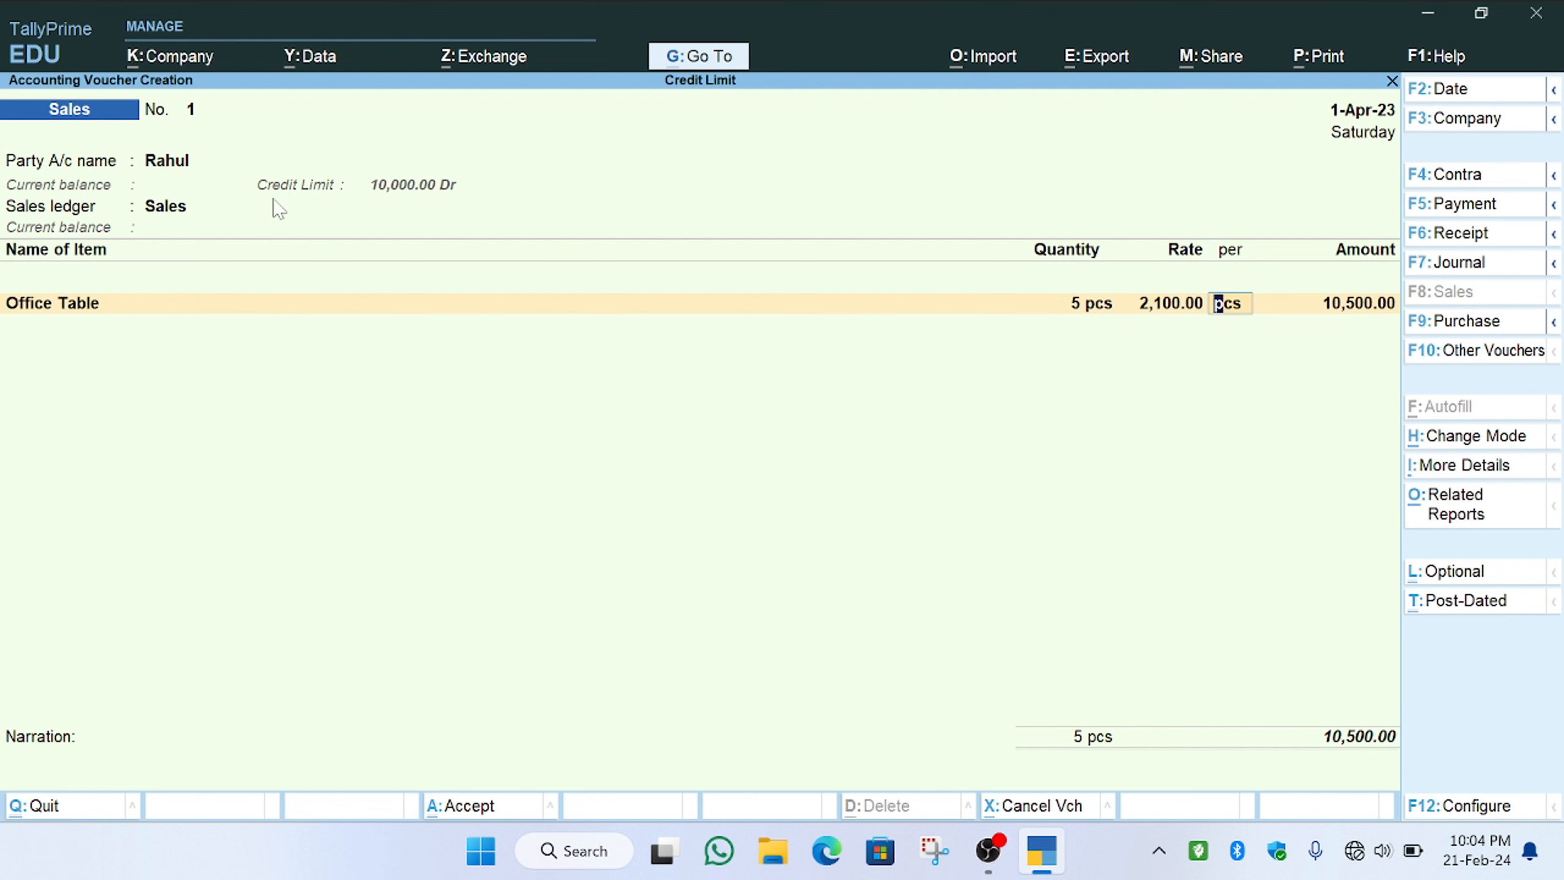
key("Return")
Try to accept the 5-piece sales voucher, allocating its amount to new bill reference 1 and leaving the narration blank
key("Return")
key("Return")
key("Return")
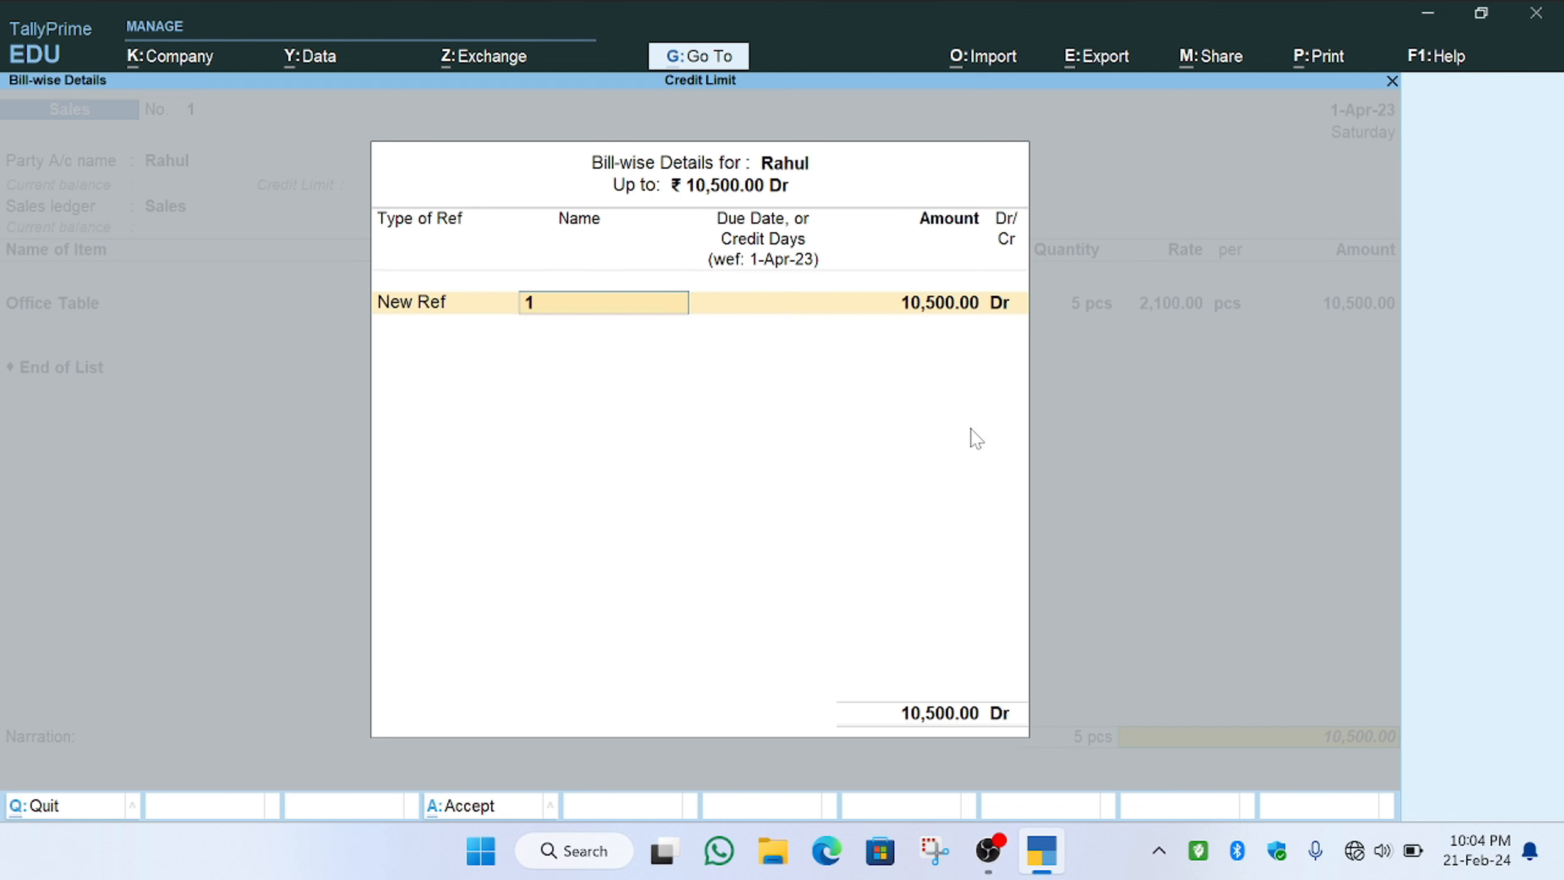
key("Return")
key("Return")
key("Return")
key("Return")
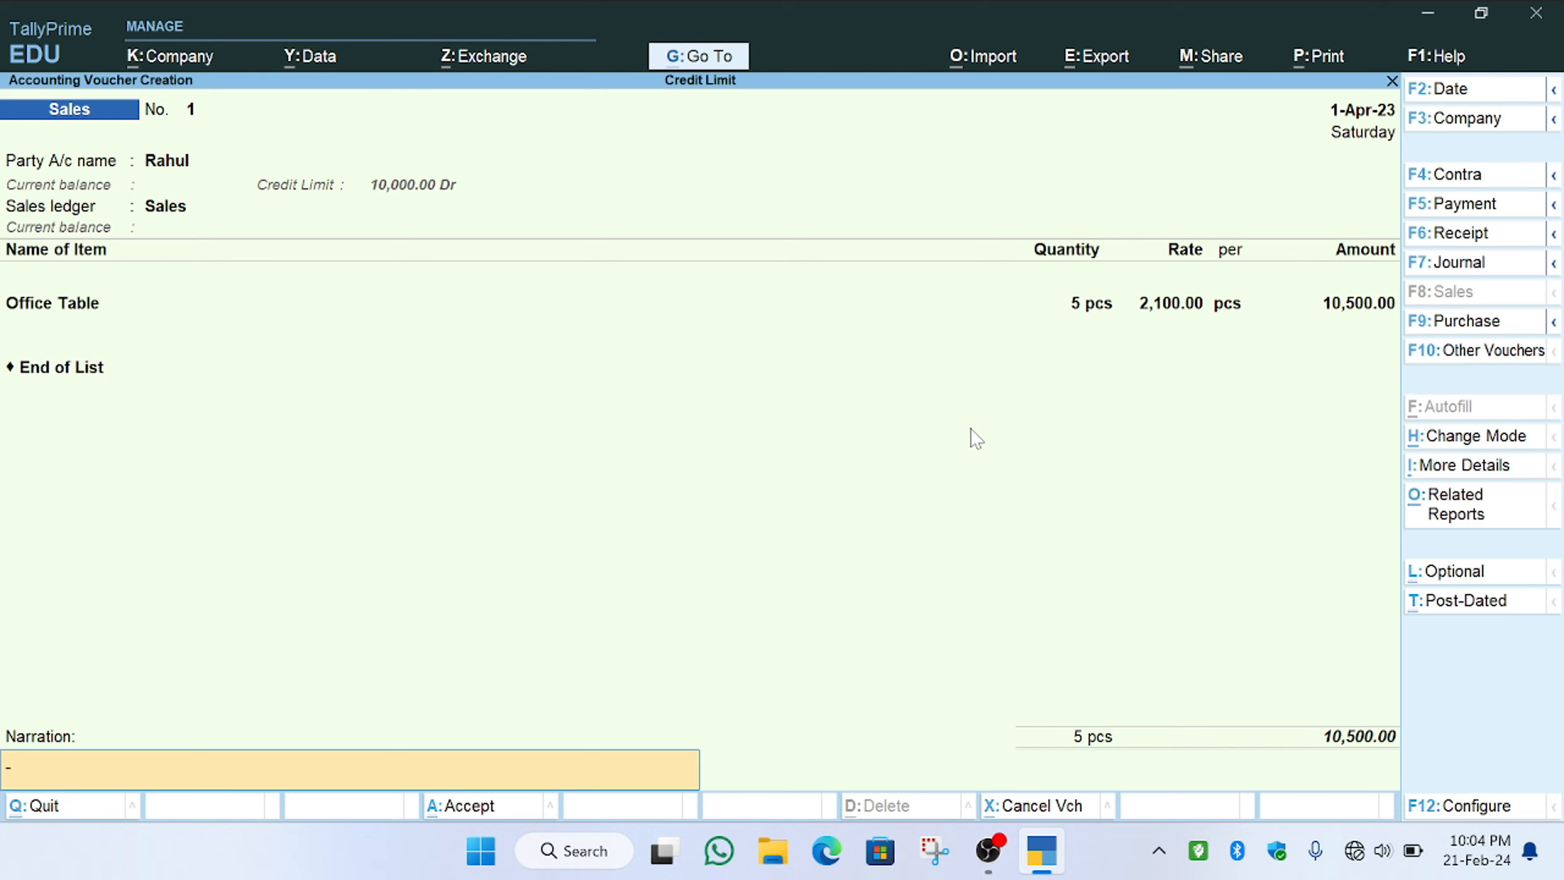
key("Return")
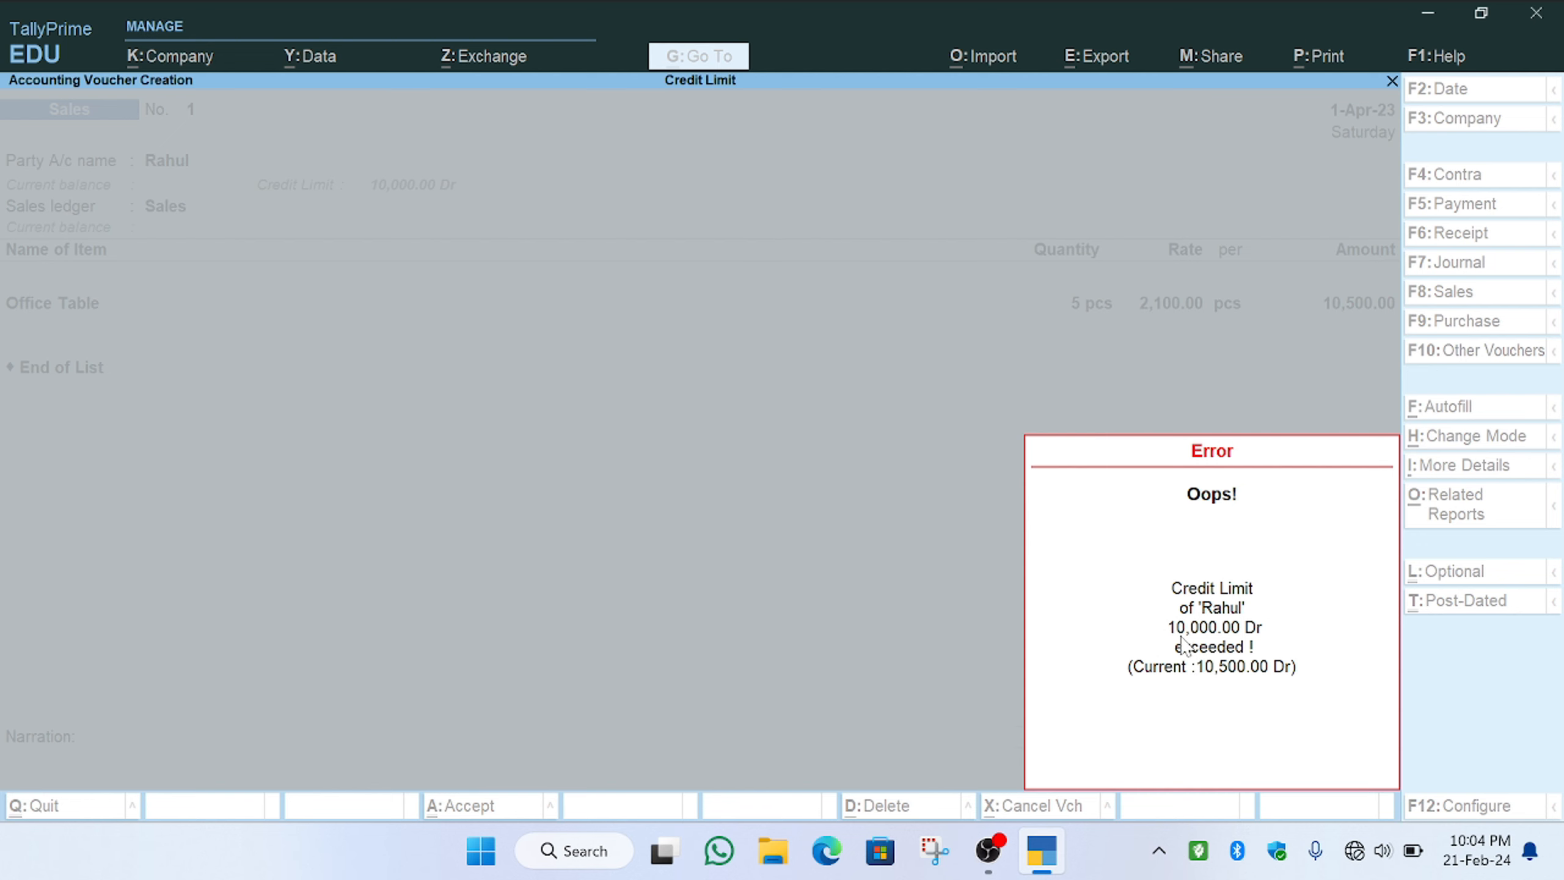
key("Return")
Set the Office Table quantity to 4 pcs in the same sales voucher, keeping its default dispatch and party details
key("Return")
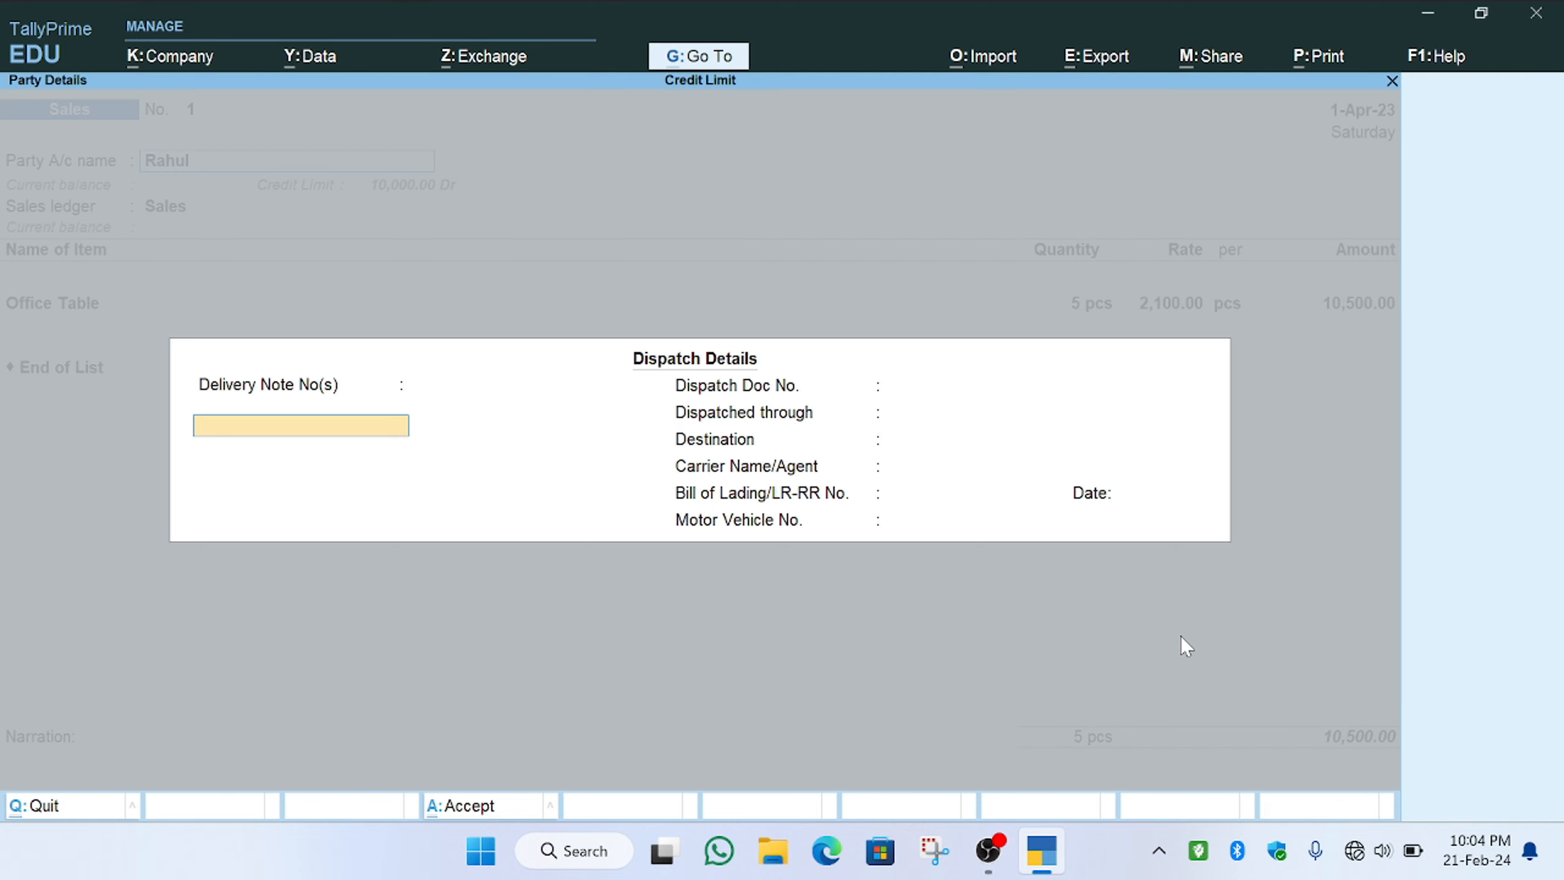
key("Return")
key("ctrl+a")
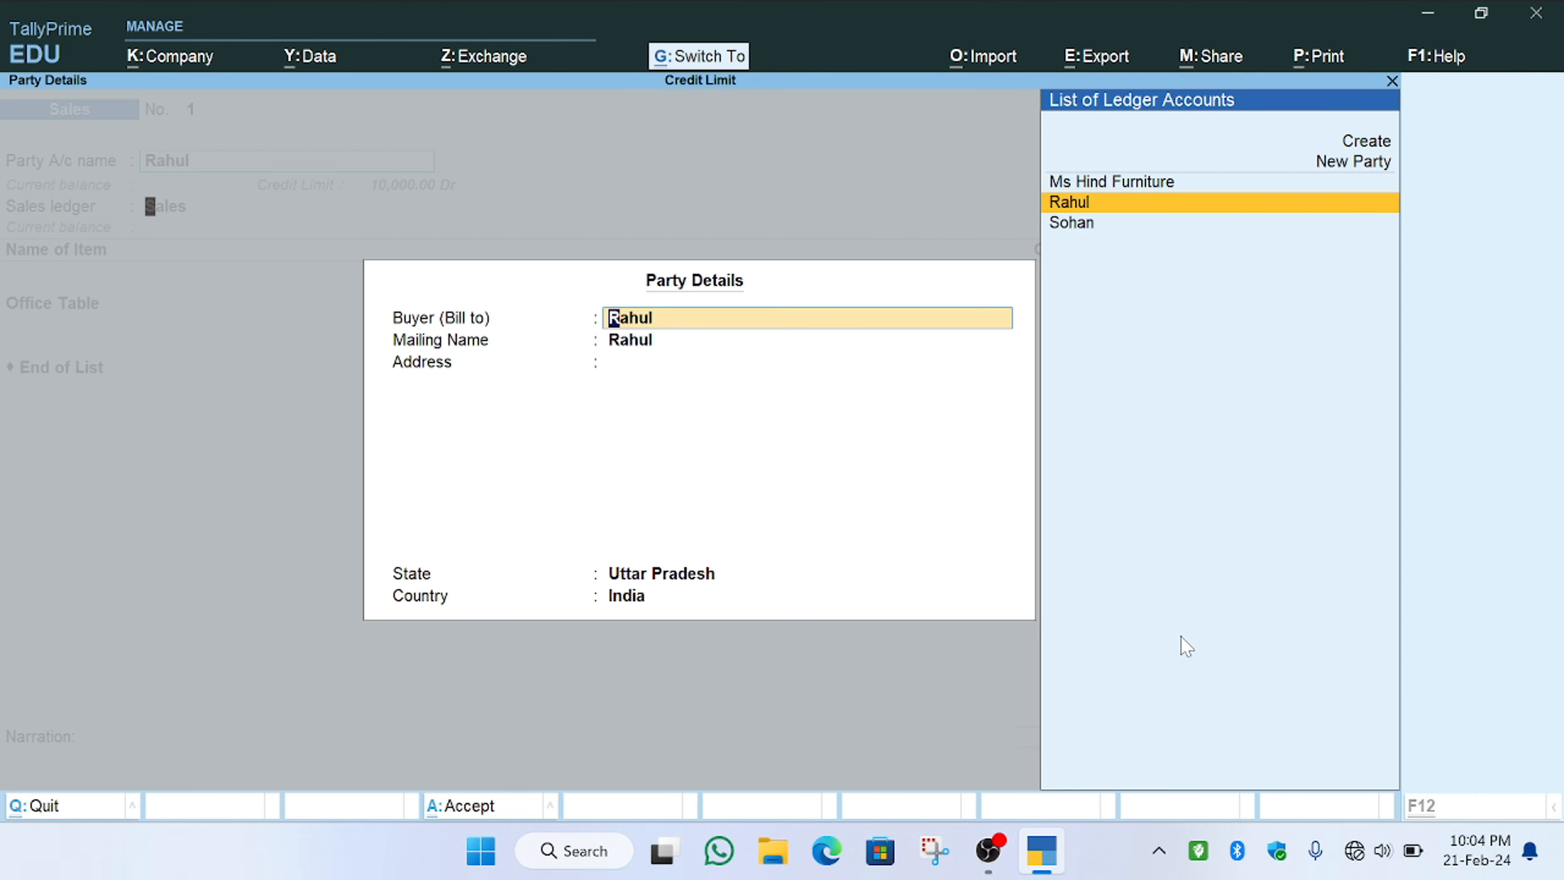
key("ctrl+a")
key("Return")
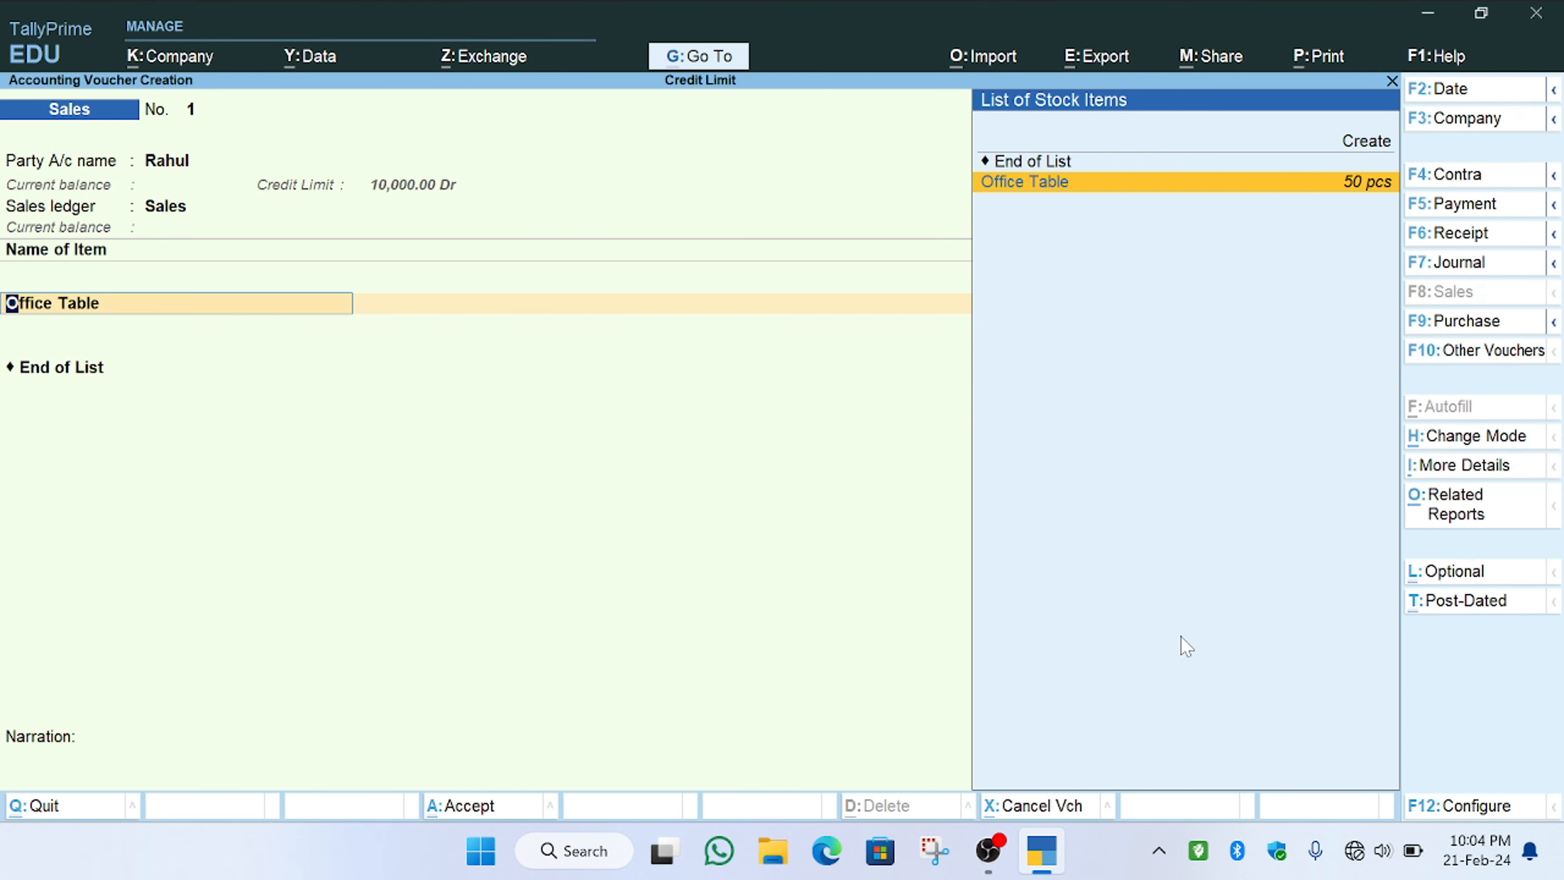
key("Return")
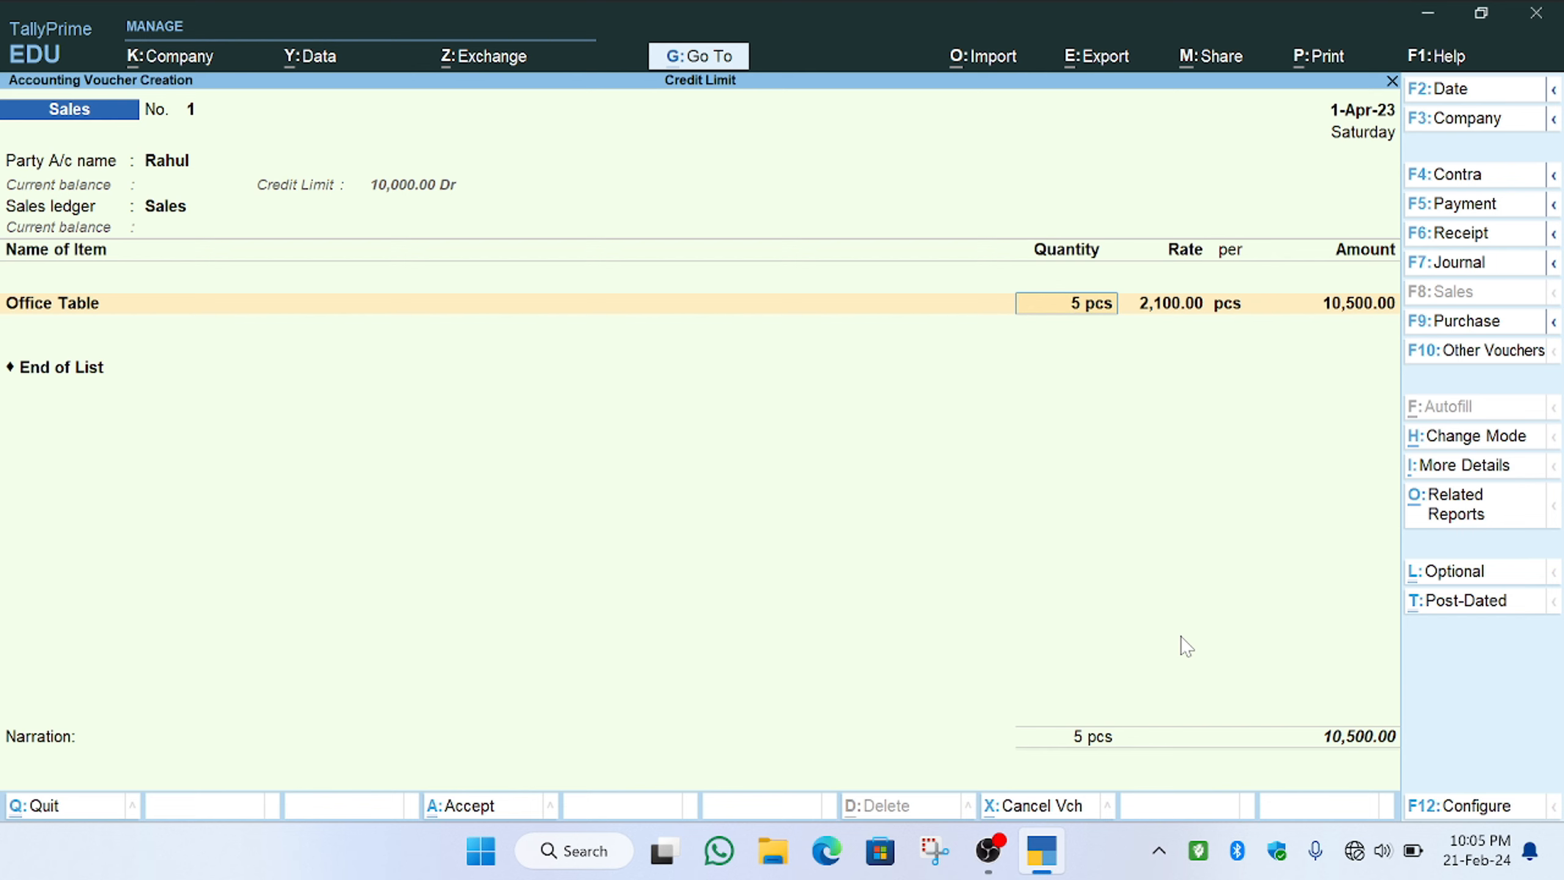
type("4")
key("Return")
key("Return")
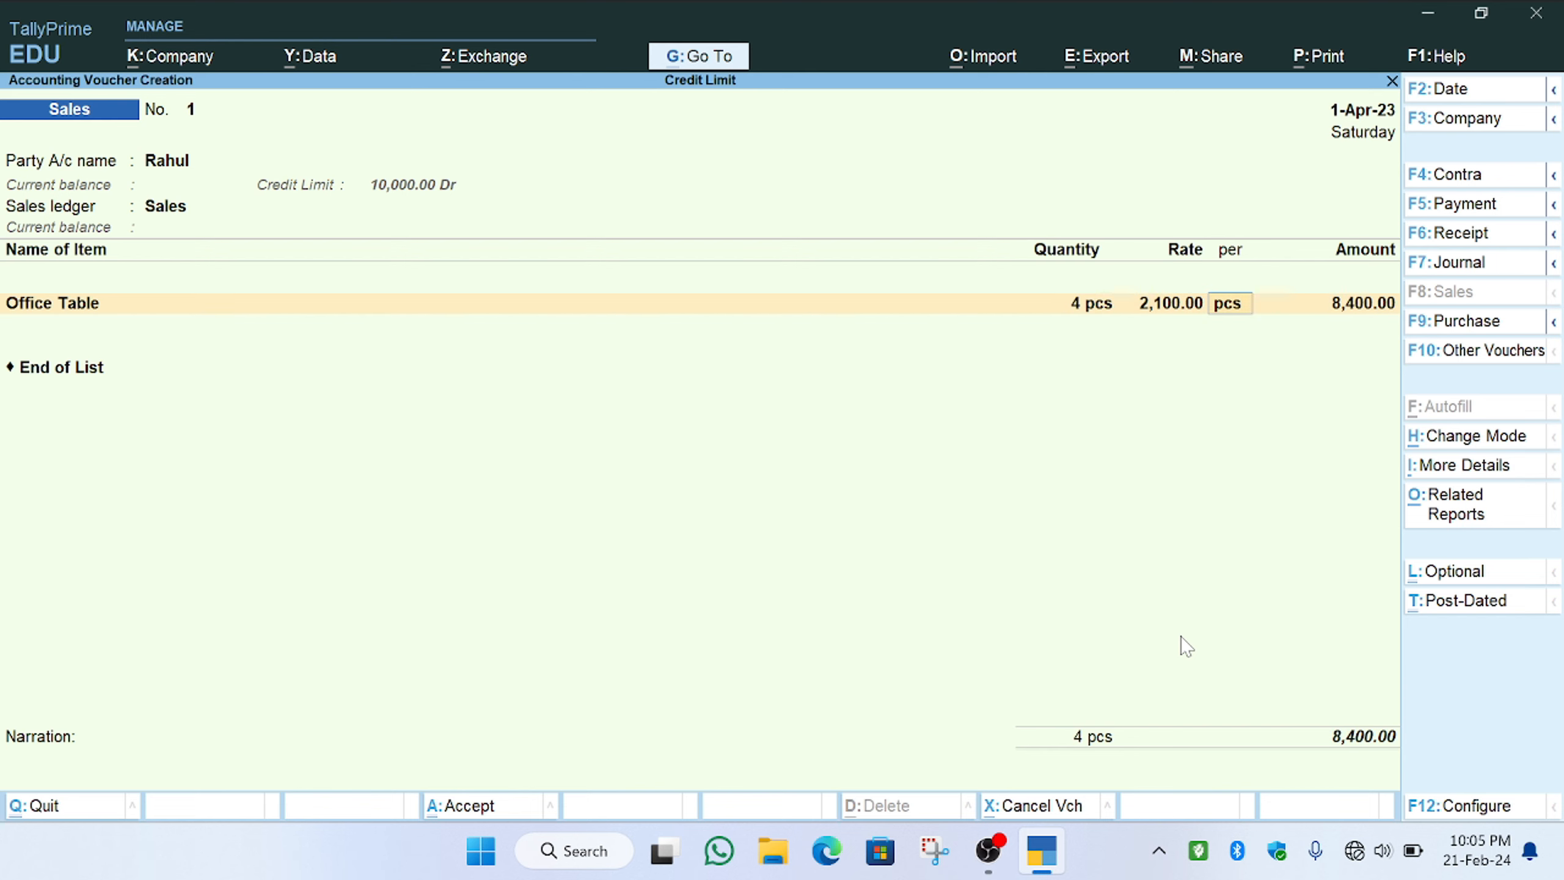
key("Return")
key("Return")
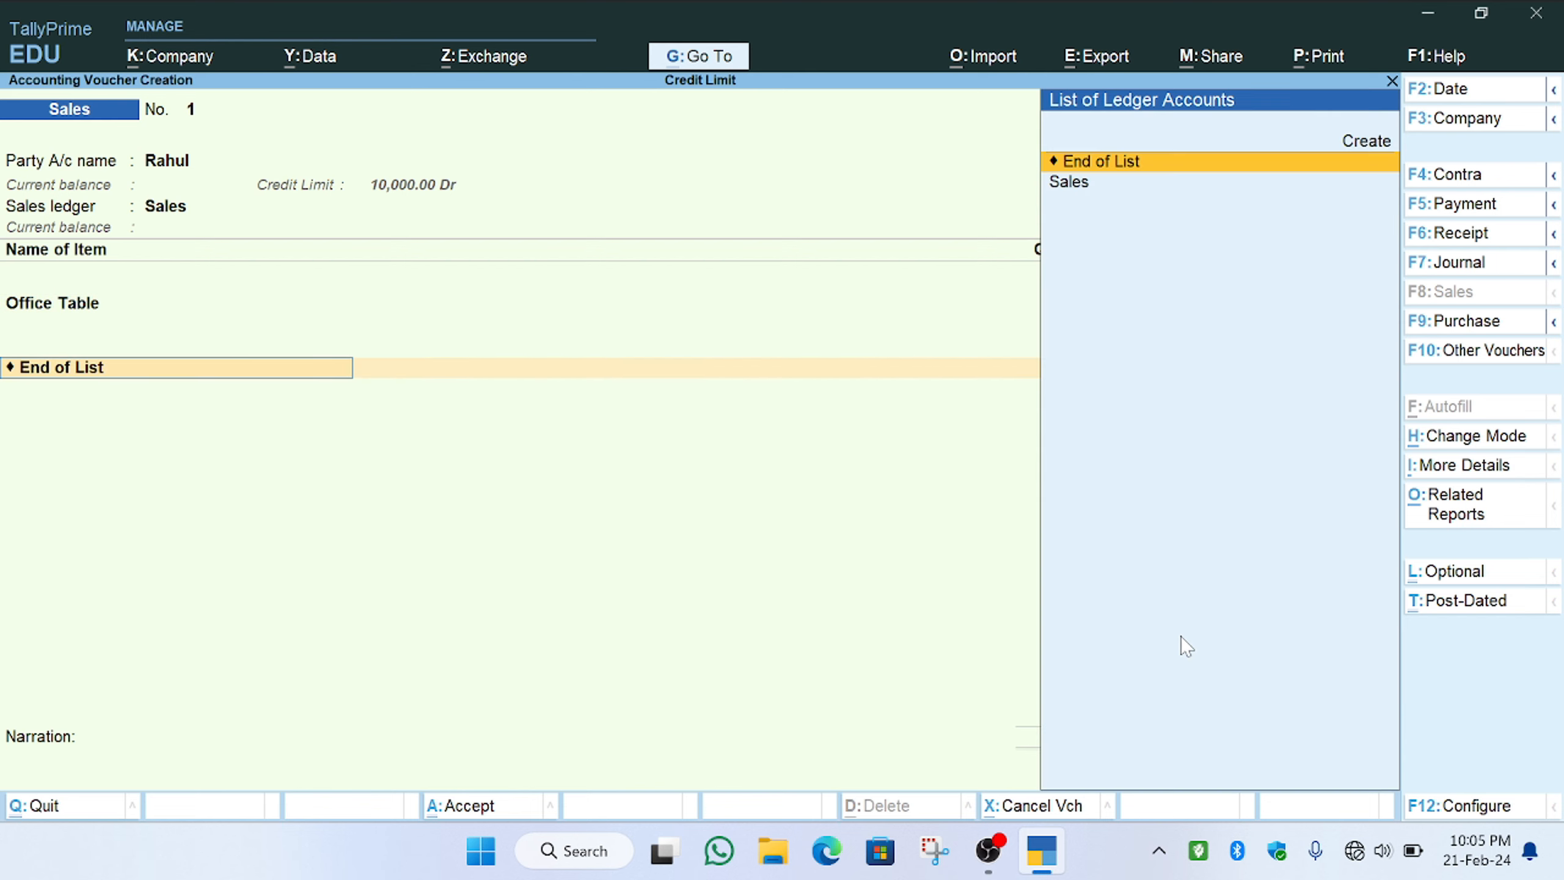
Allocate the 4-piece sale to new bill reference 1, leave the narration blank and accept the sales voucher
key("Return")
key("Return")
key("Return")
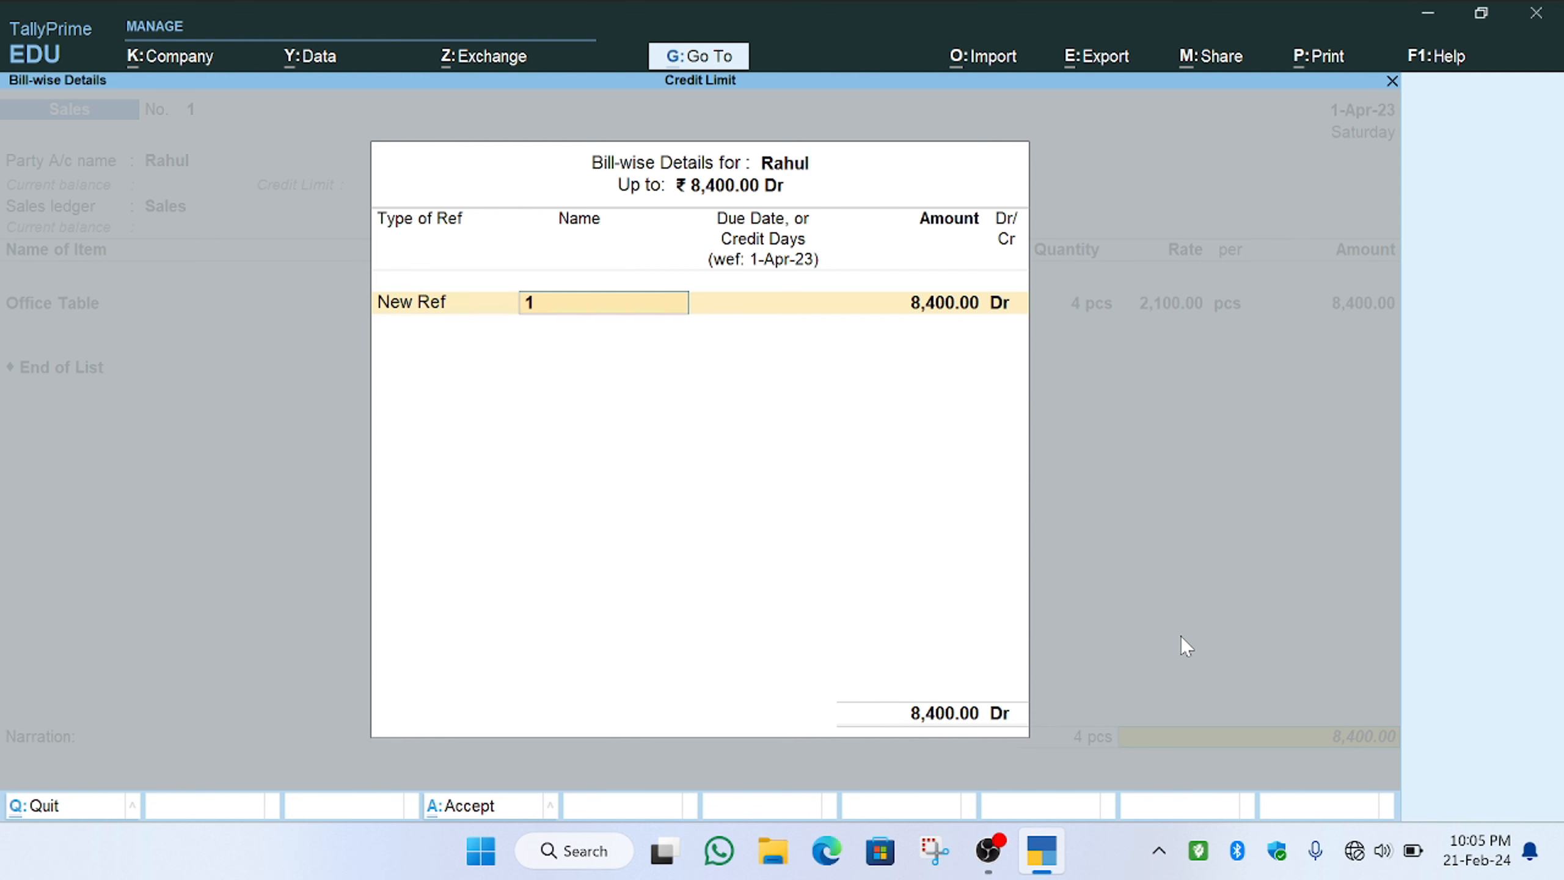
key("Return")
key("Return")
key("Return")
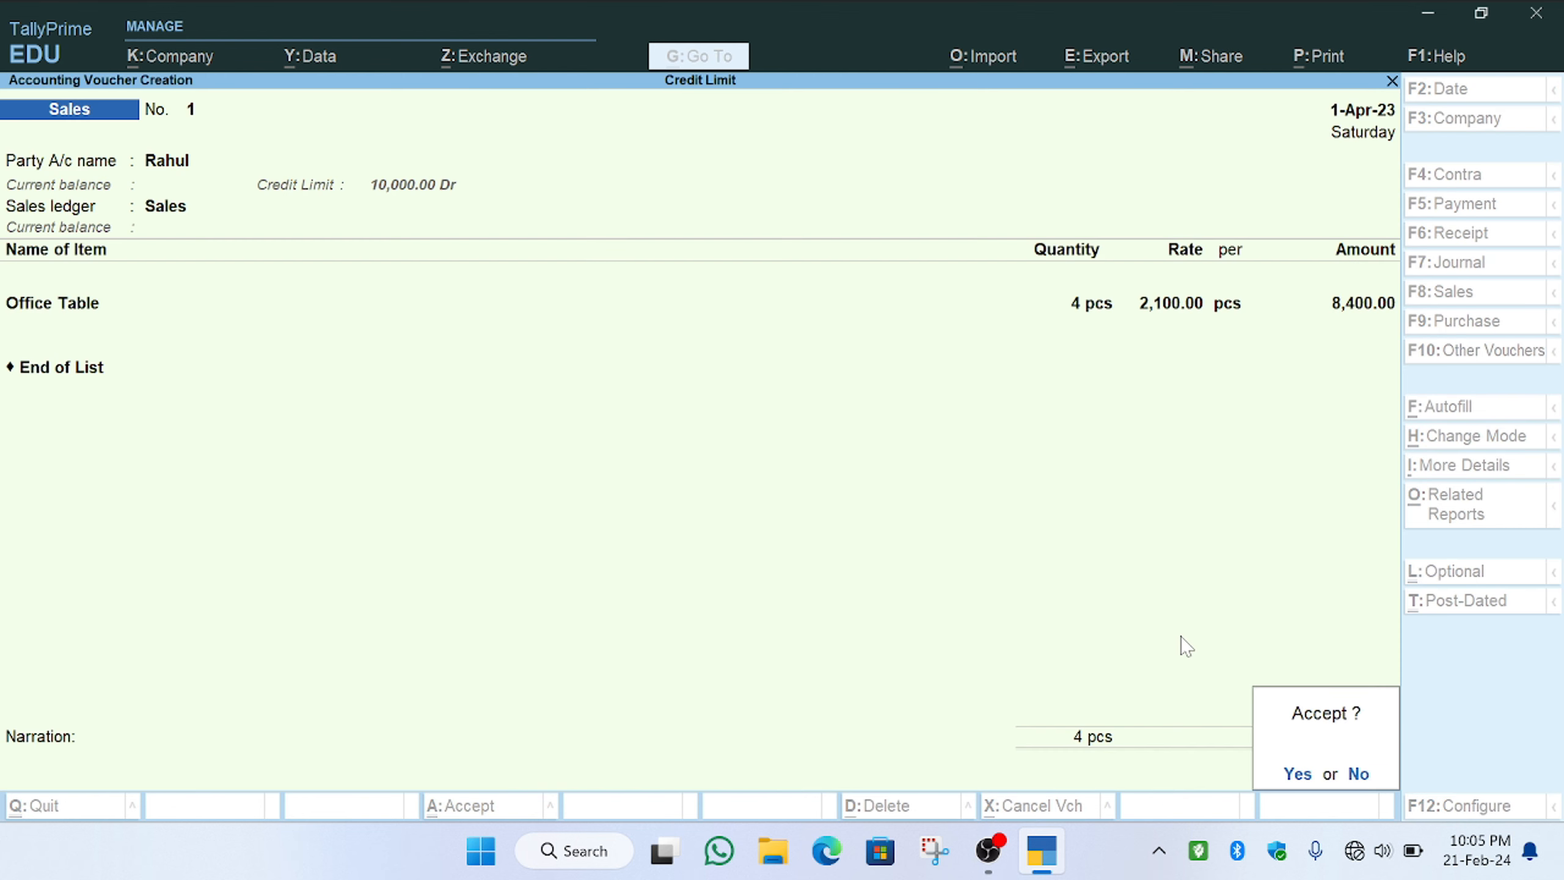
key("Return")
key("Return")
key("Escape")
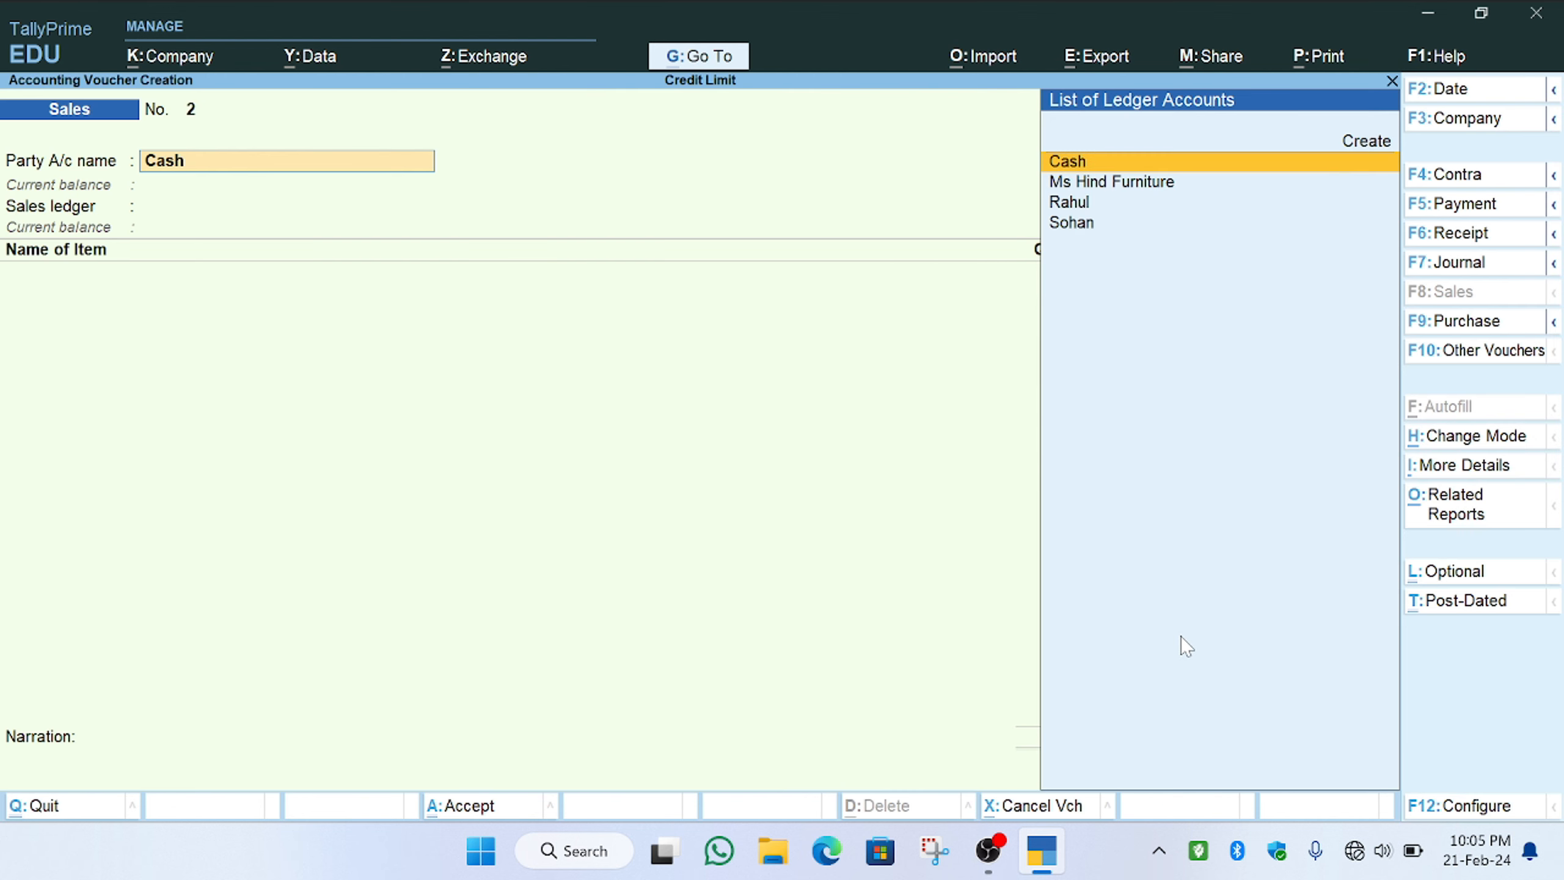
Check the current balance of the customer with the 10,000 credit limit through the new sales voucher's party field
key("Up")
key("Down")
key("Down")
key("Down")
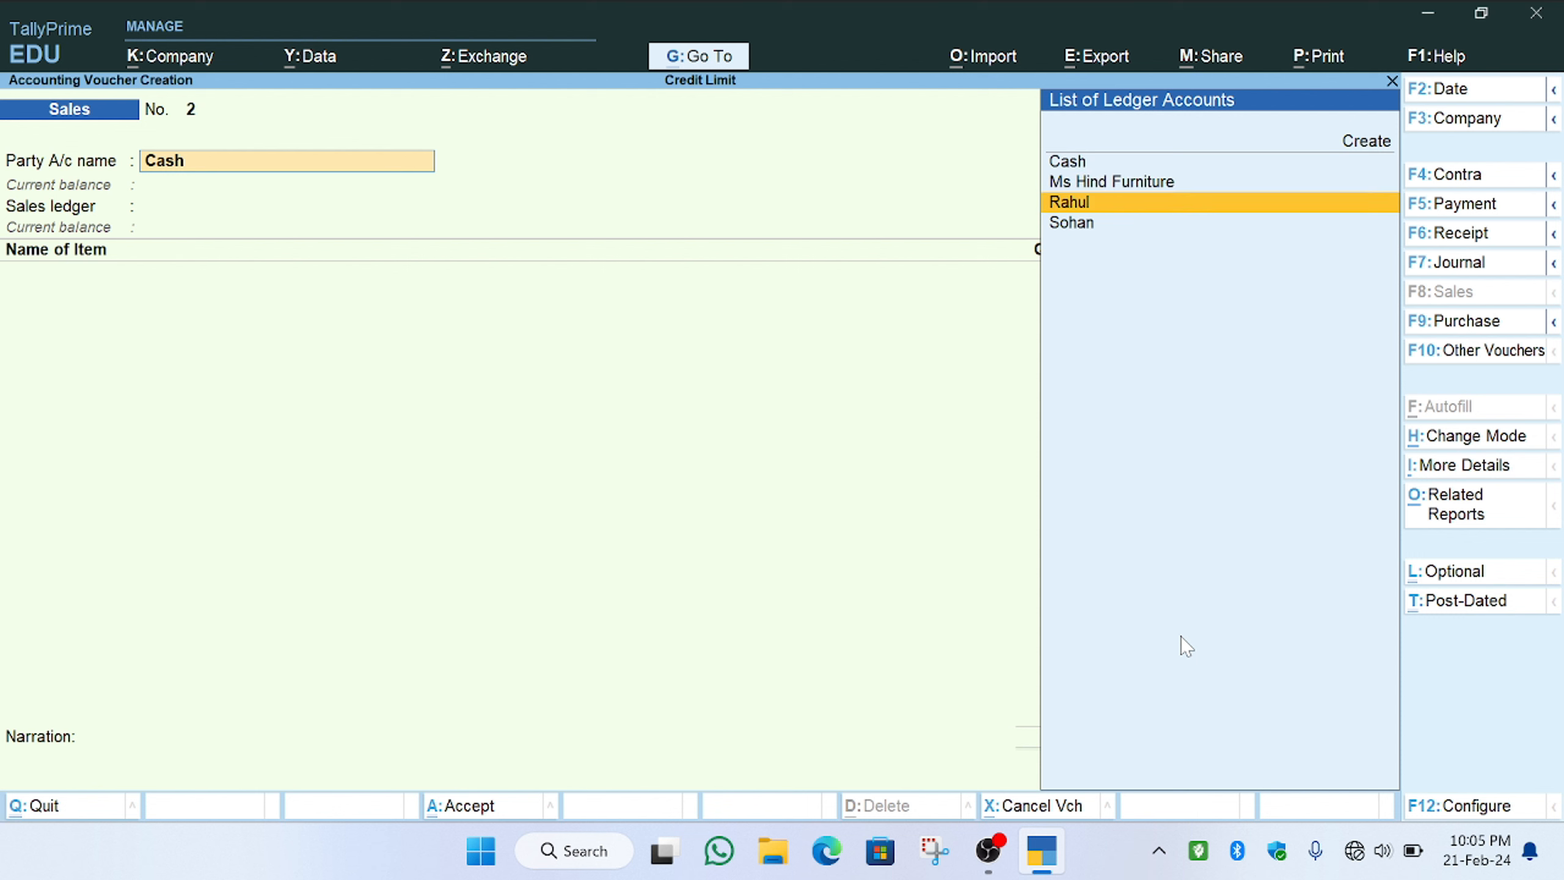
key("Return")
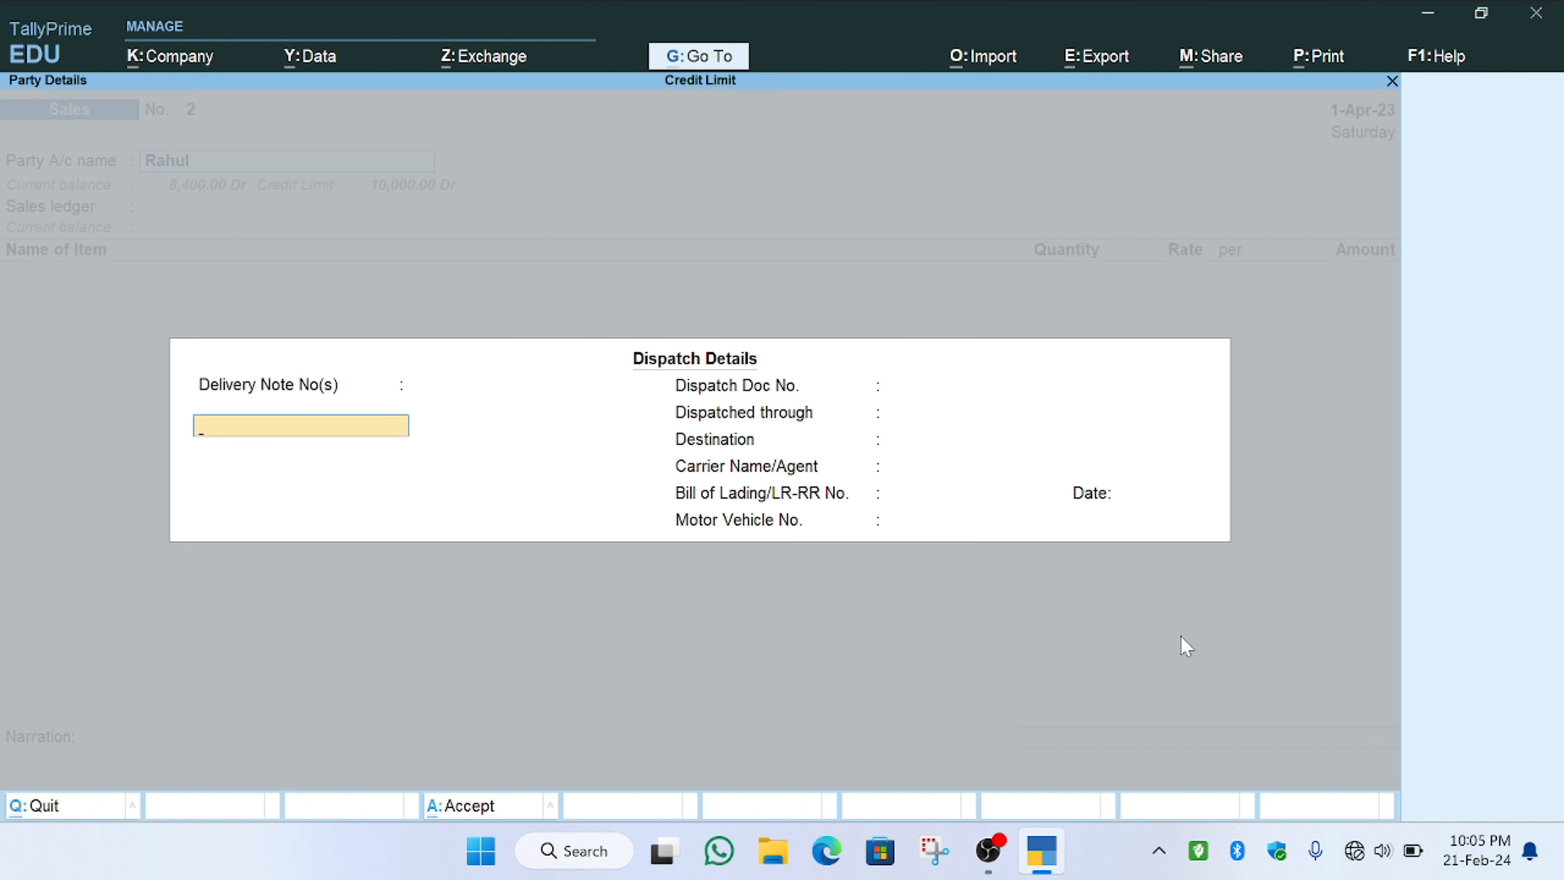
key("Escape")
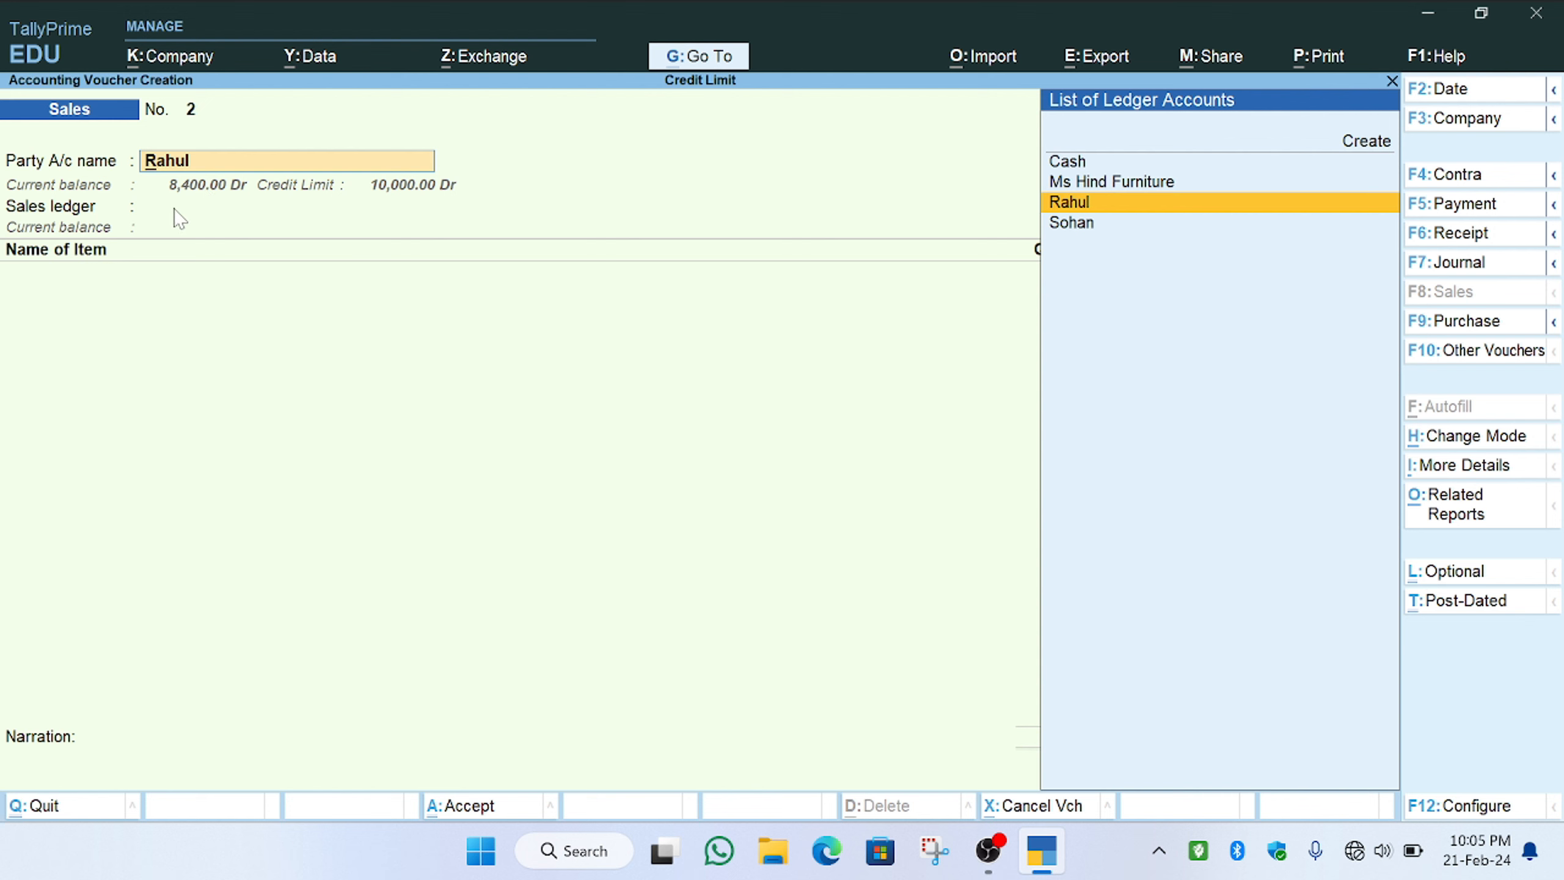
Start sales voucher 2 for the customer with the 8,000 credit limit, using default dispatch and party details and the Sales ledger
key("Down")
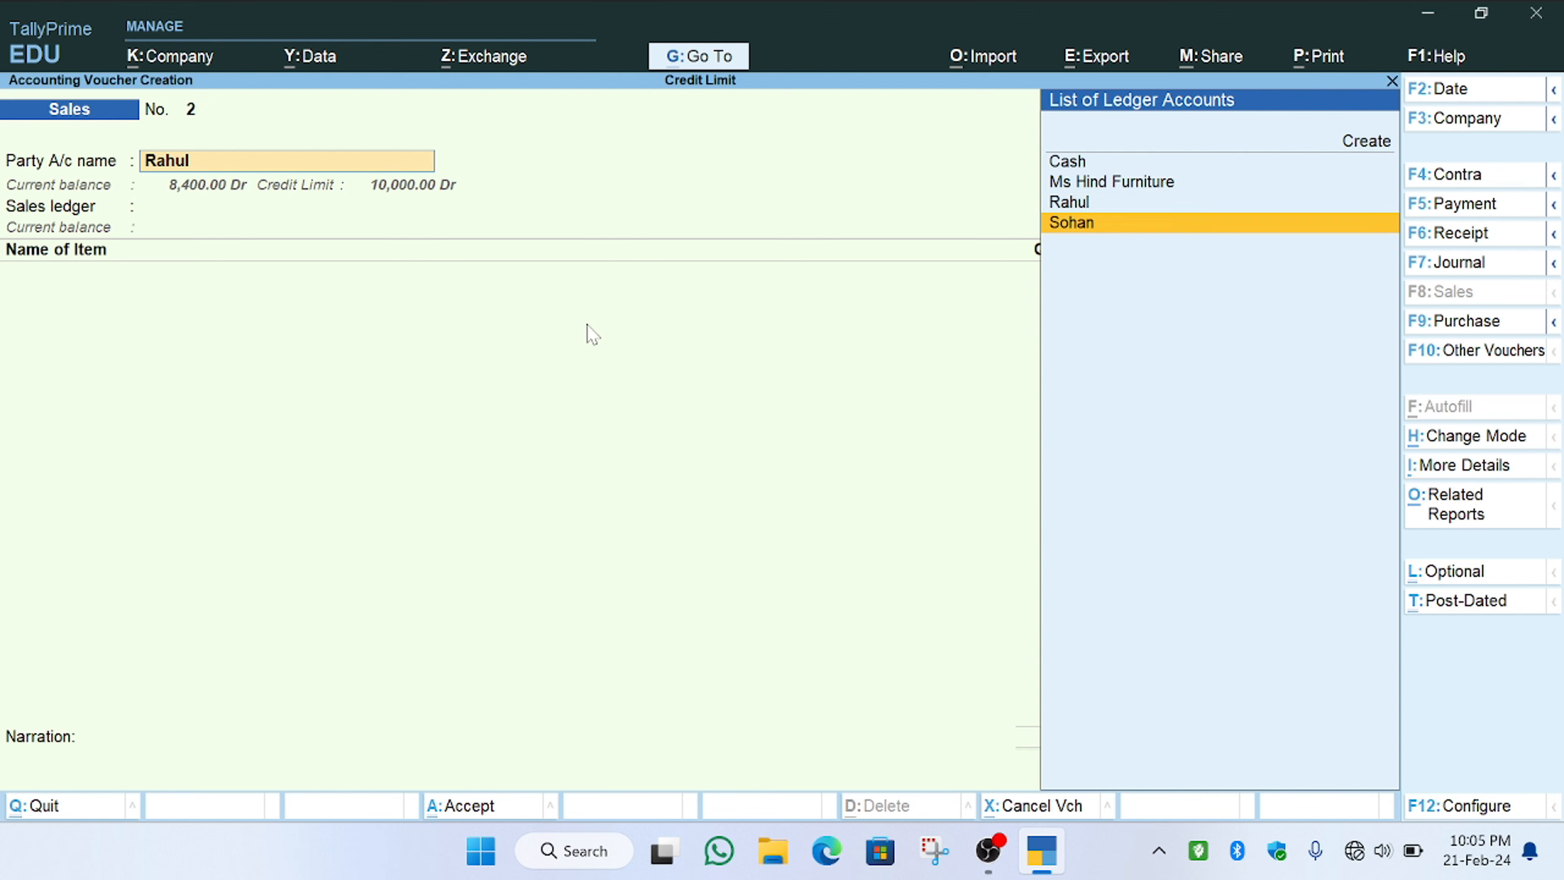
key("Return")
key("ctrl+a")
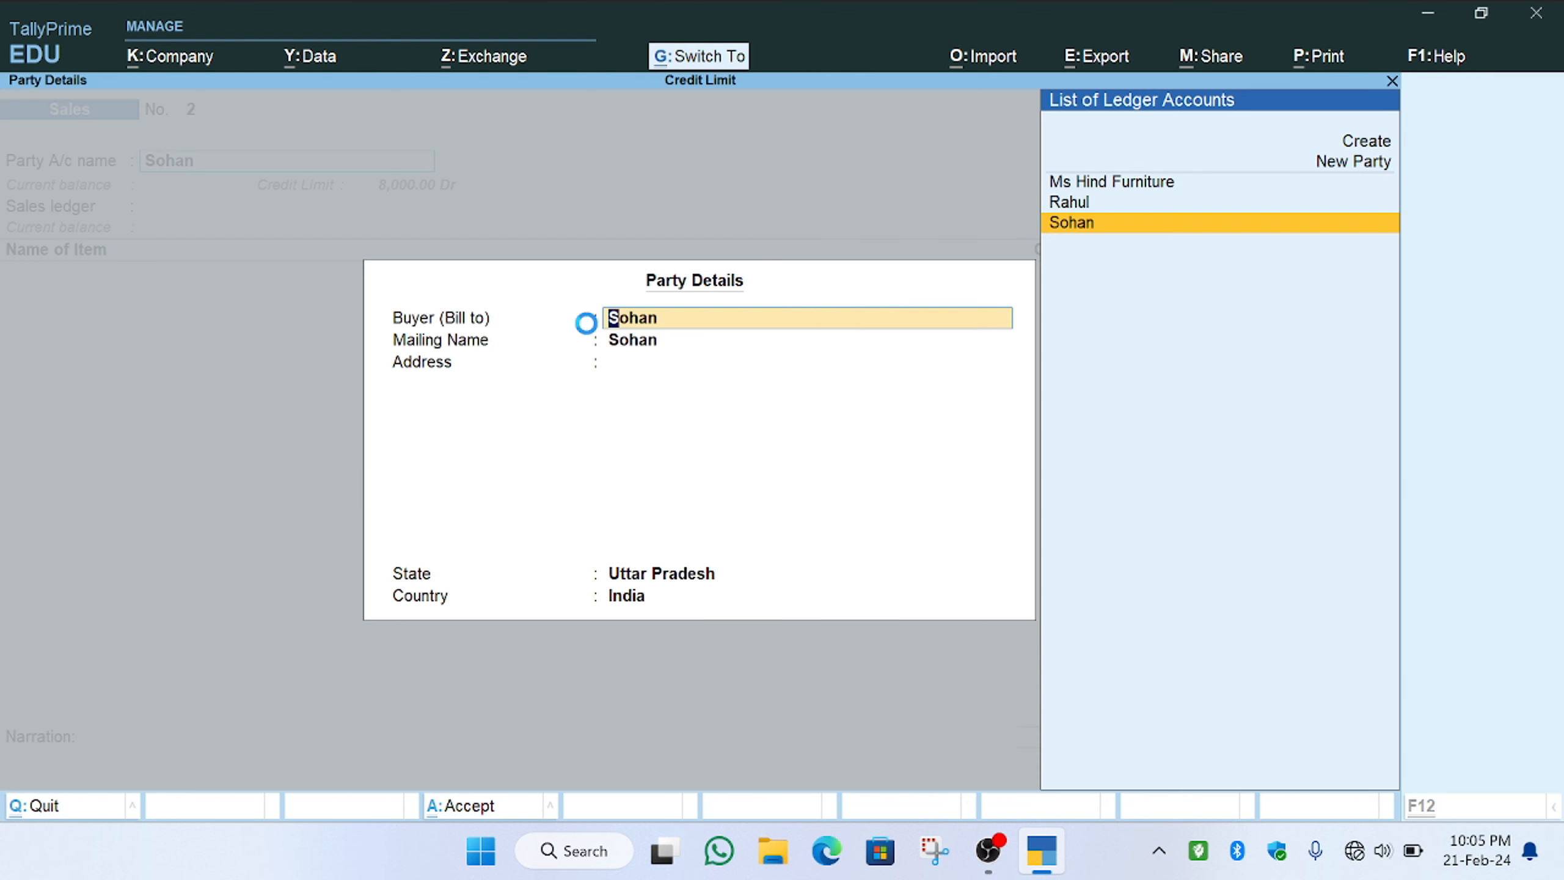
key("ctrl+a")
key("Return")
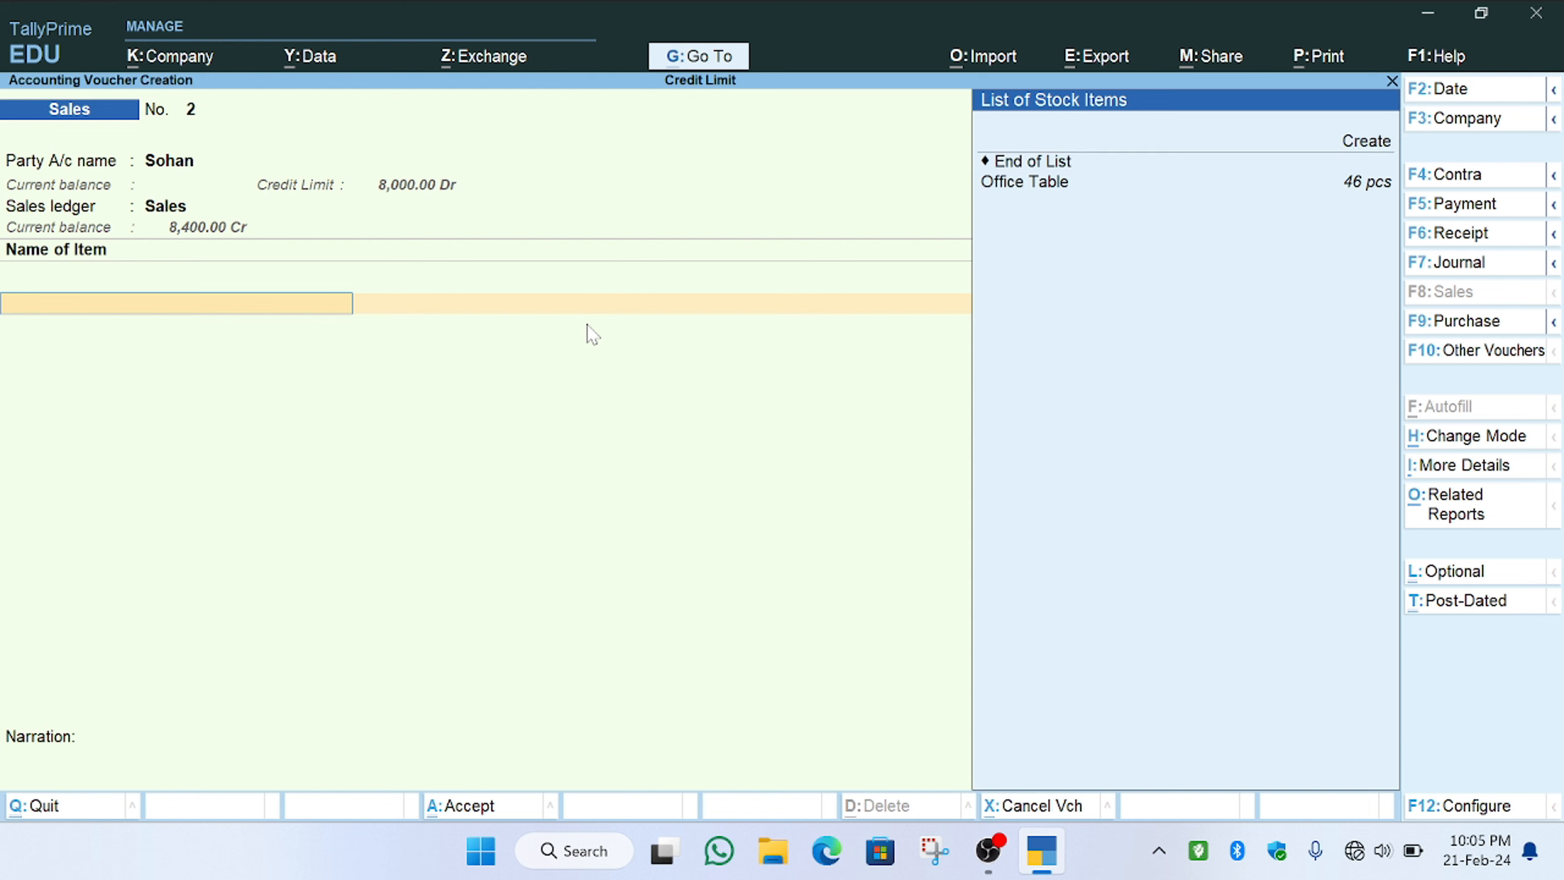
Add 4 pcs of Office Table to sales voucher 2, keeping the rate of 2,100 per piece
key("Down")
key("Return")
type("4")
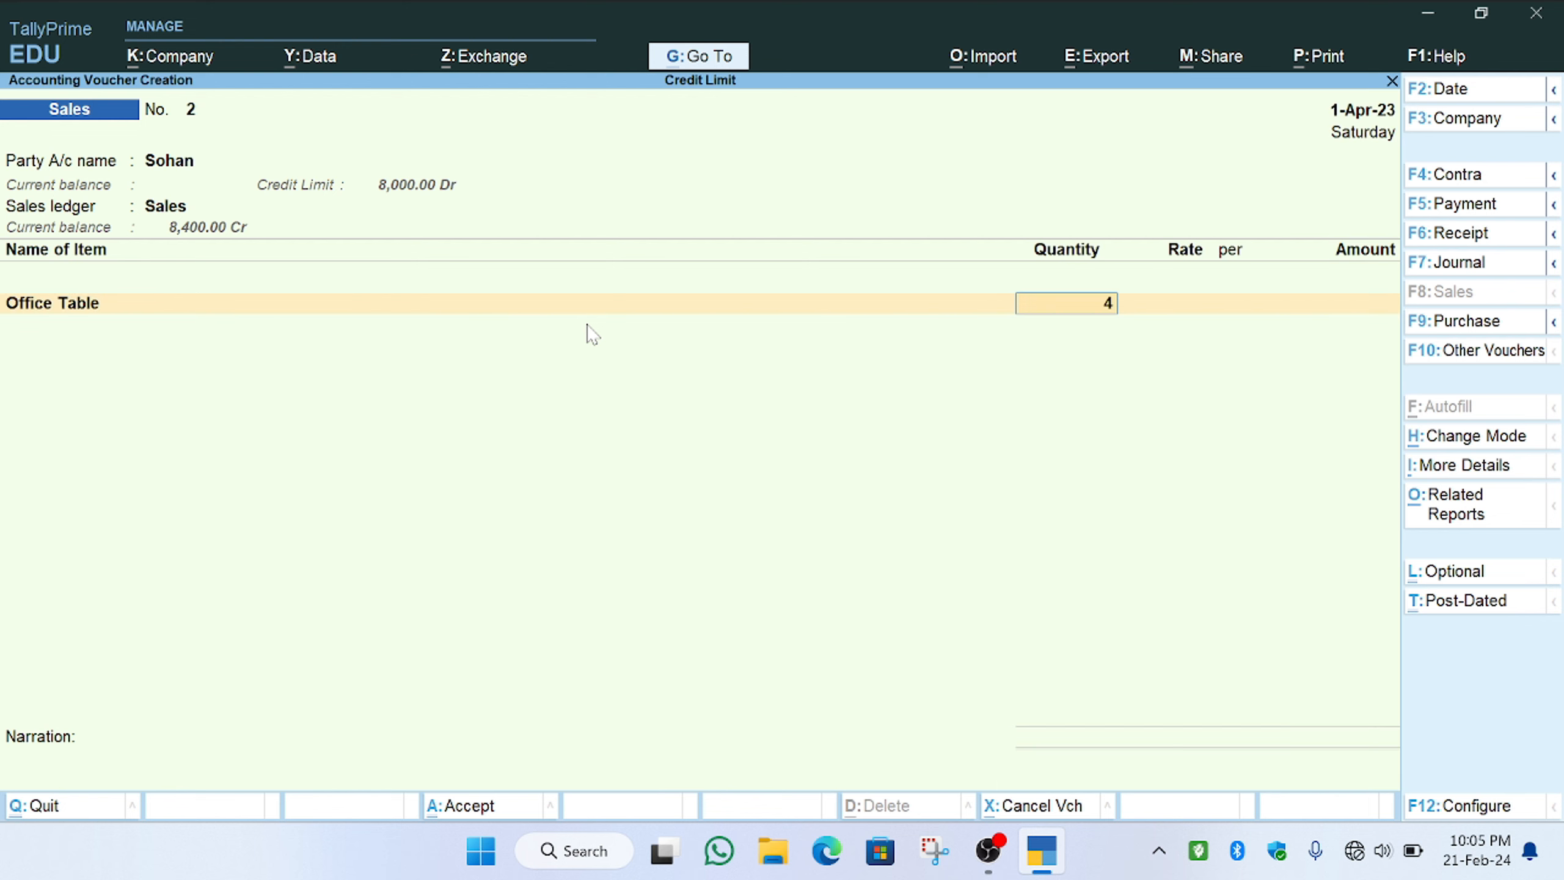
key("Return")
key("Return")
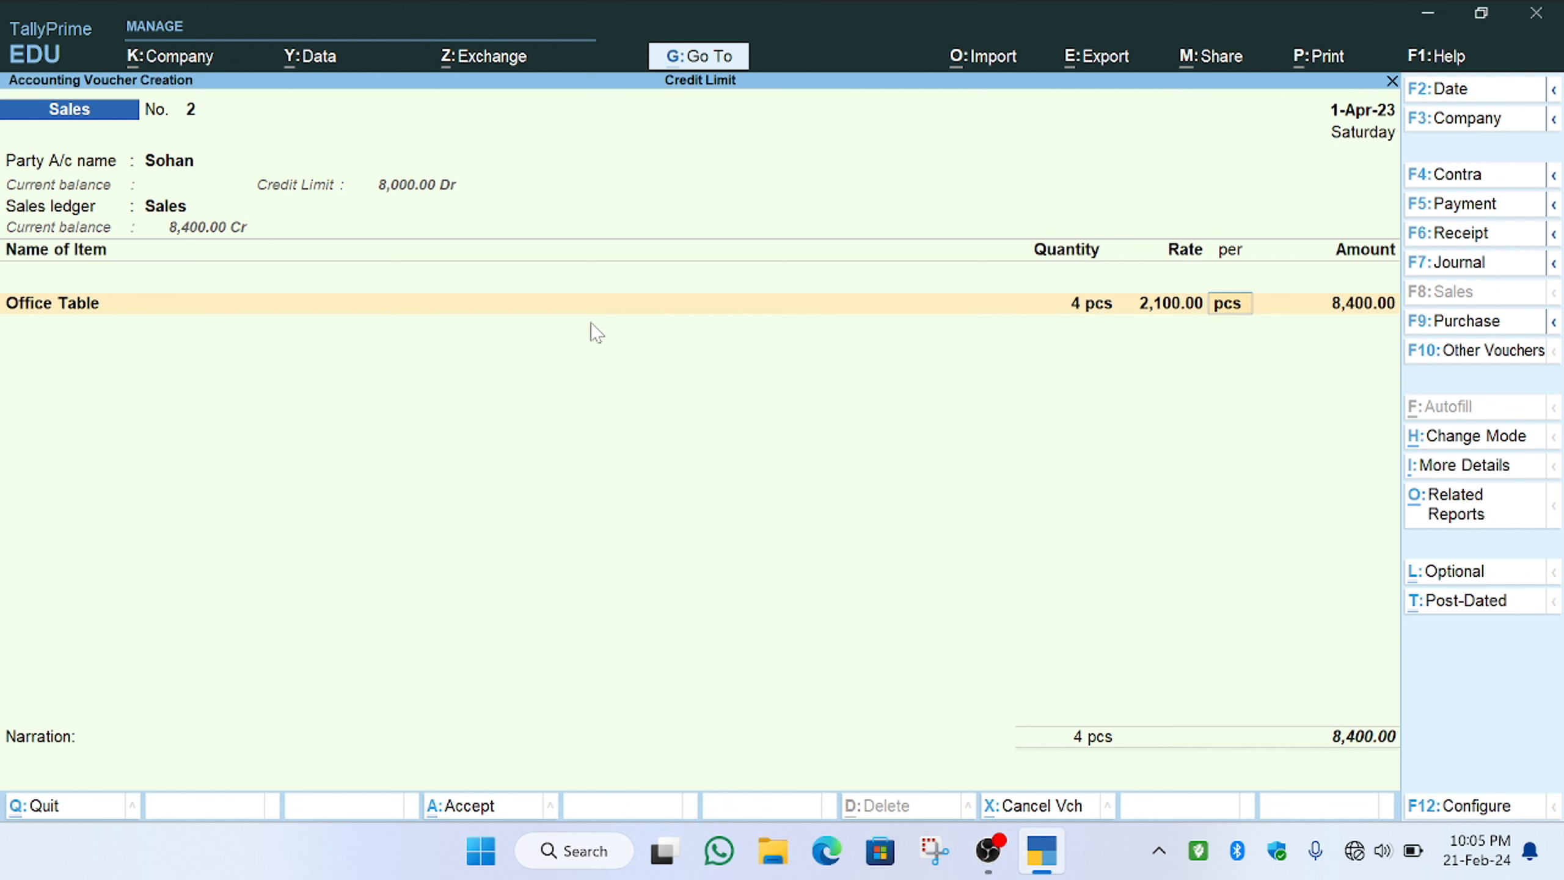
key("Return")
Try to accept the 4-piece sales voucher 2, allocating its amount to new bill reference 2
key("Return")
key("Return")
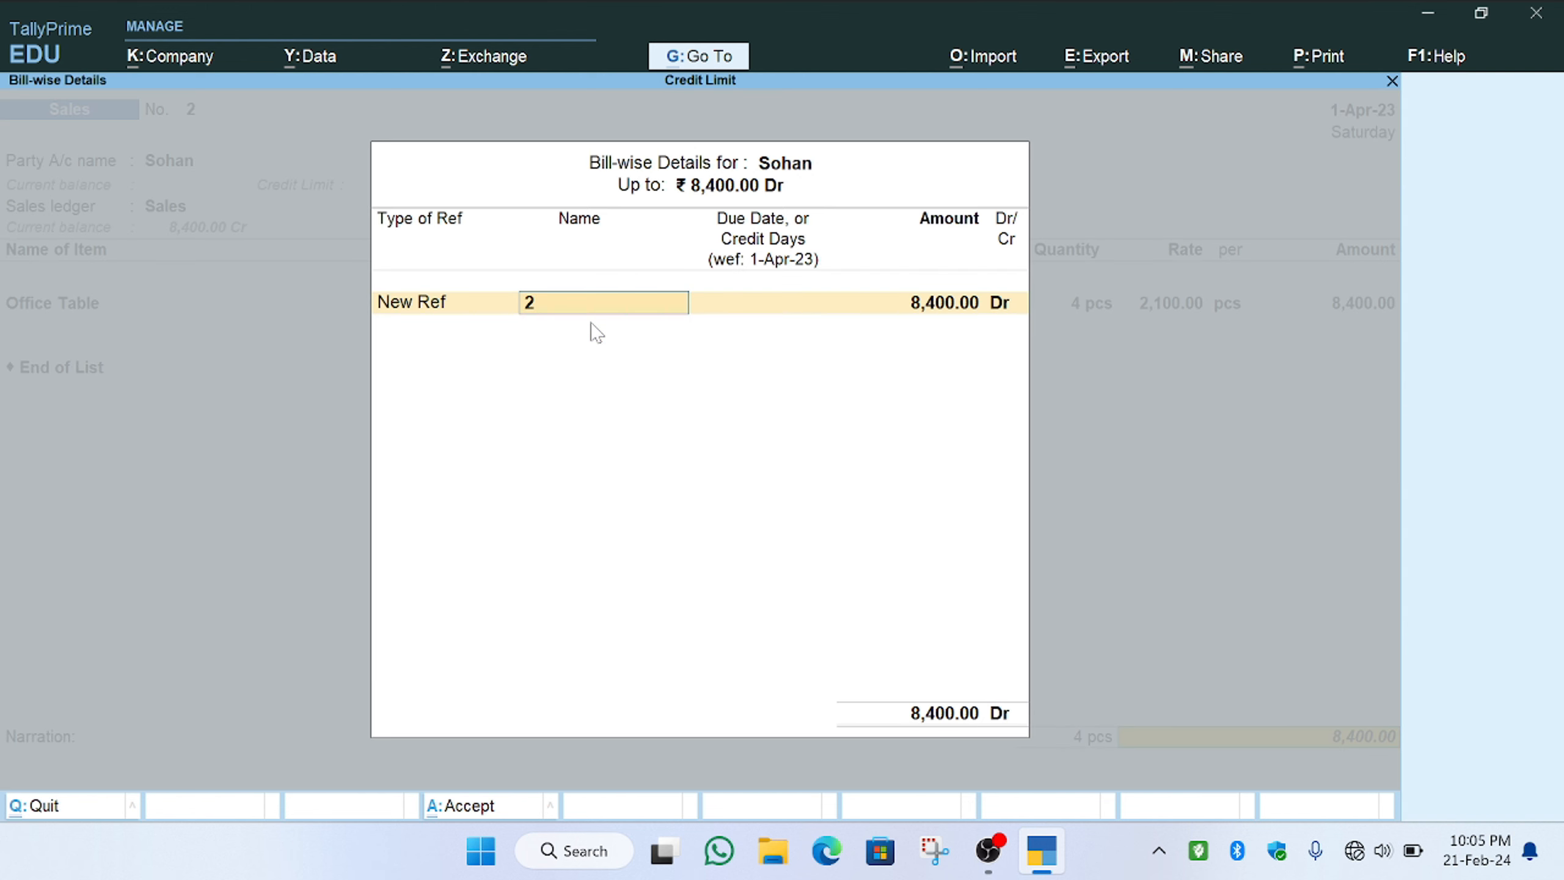
key("Return")
key("Return")
key("Return")
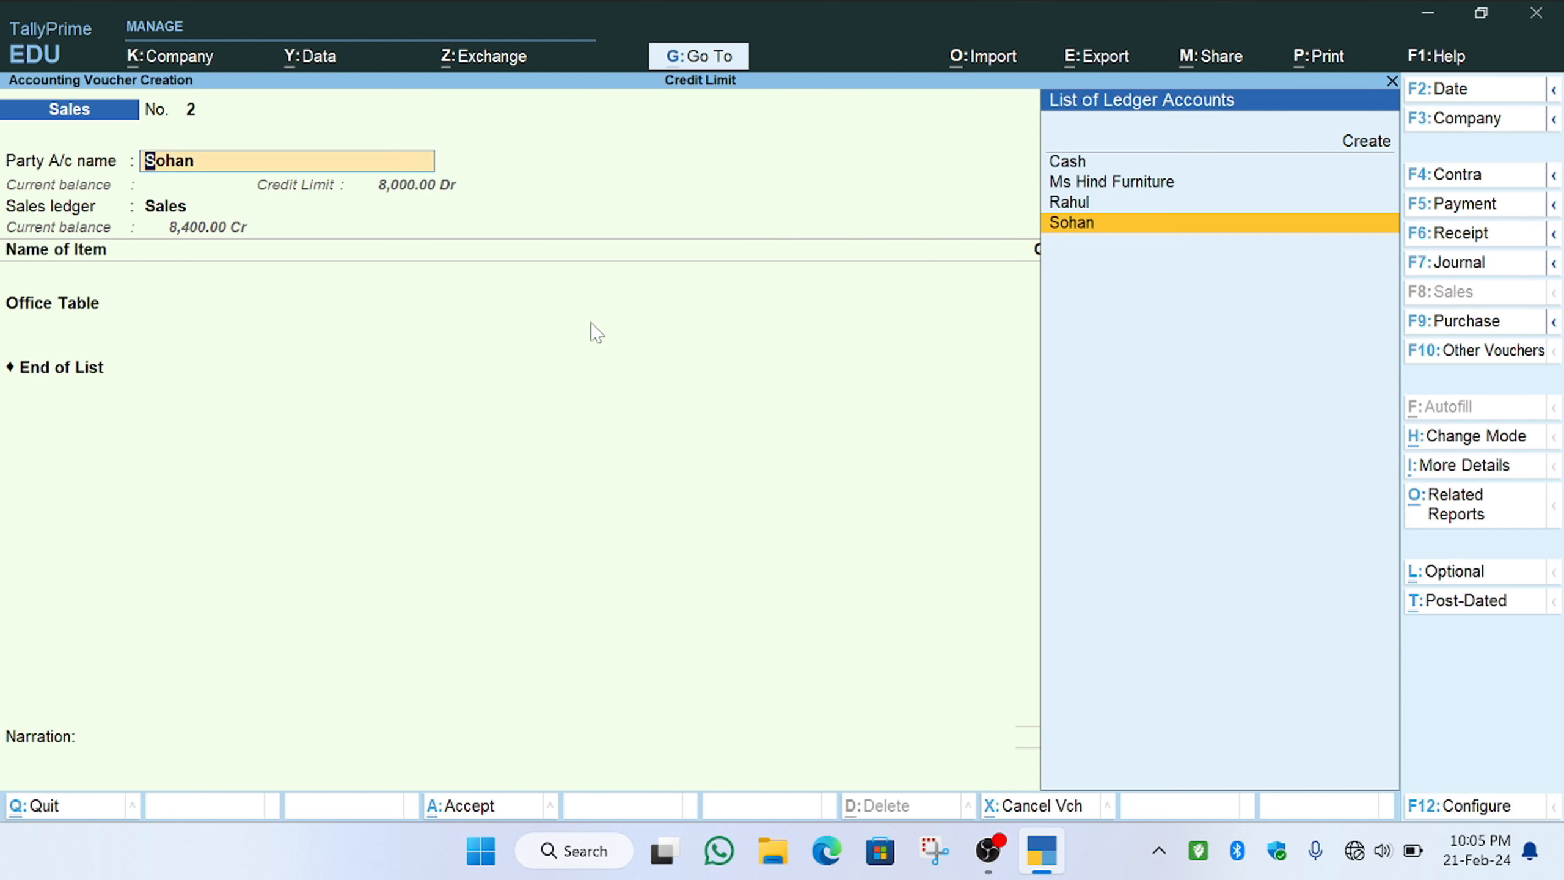
Set the Office Table quantity to 3 pcs in sales voucher 2, keeping its default dispatch and party details
key("Return")
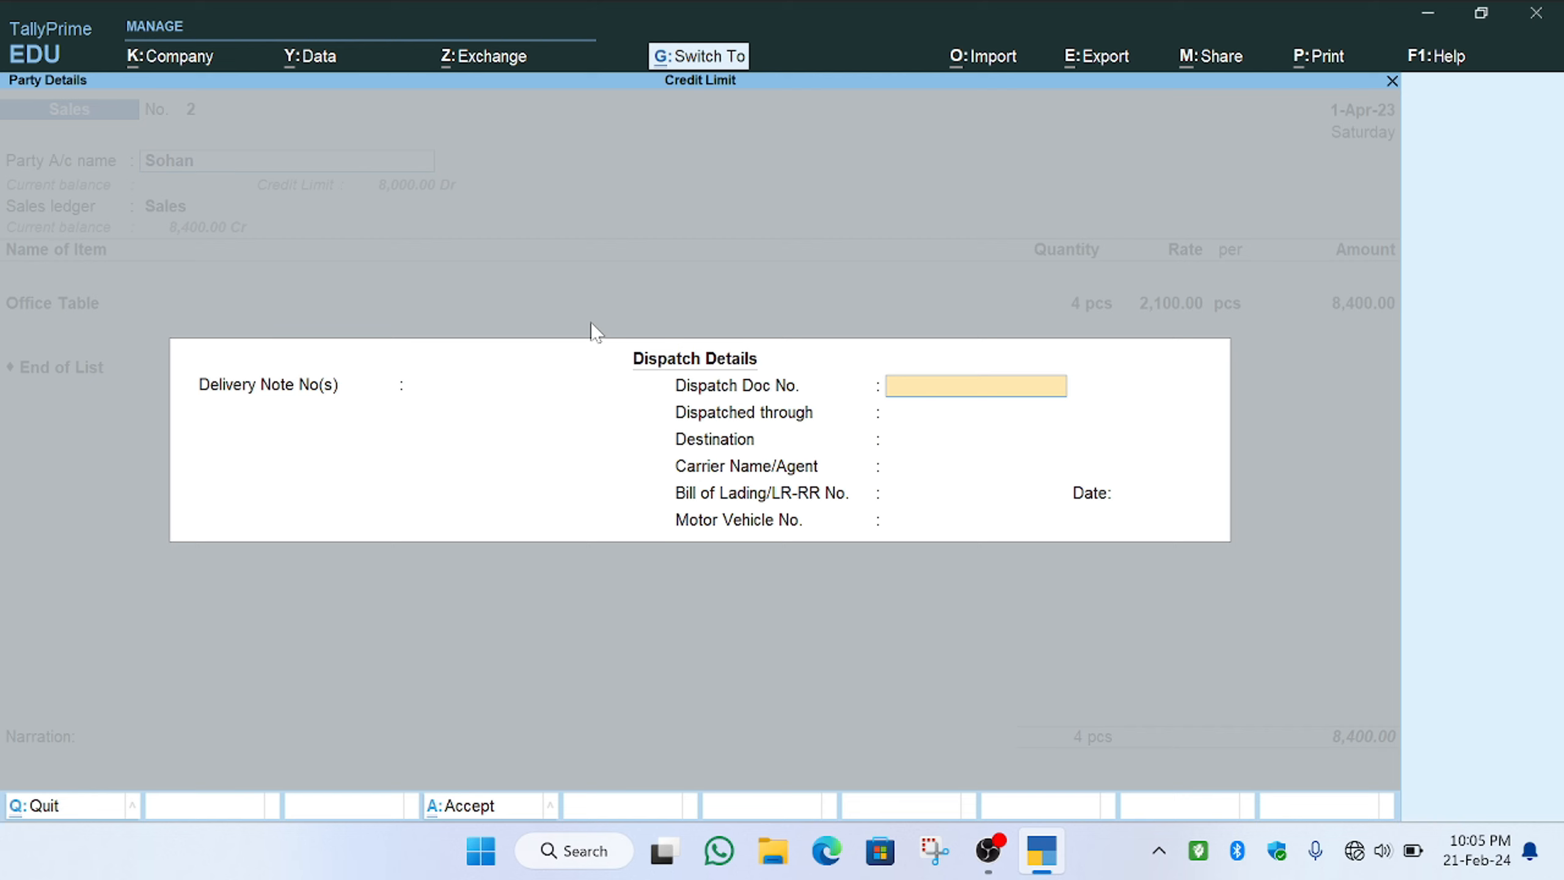
key("ctrl+a")
key("ctrl+a")
key("Return")
key("Return")
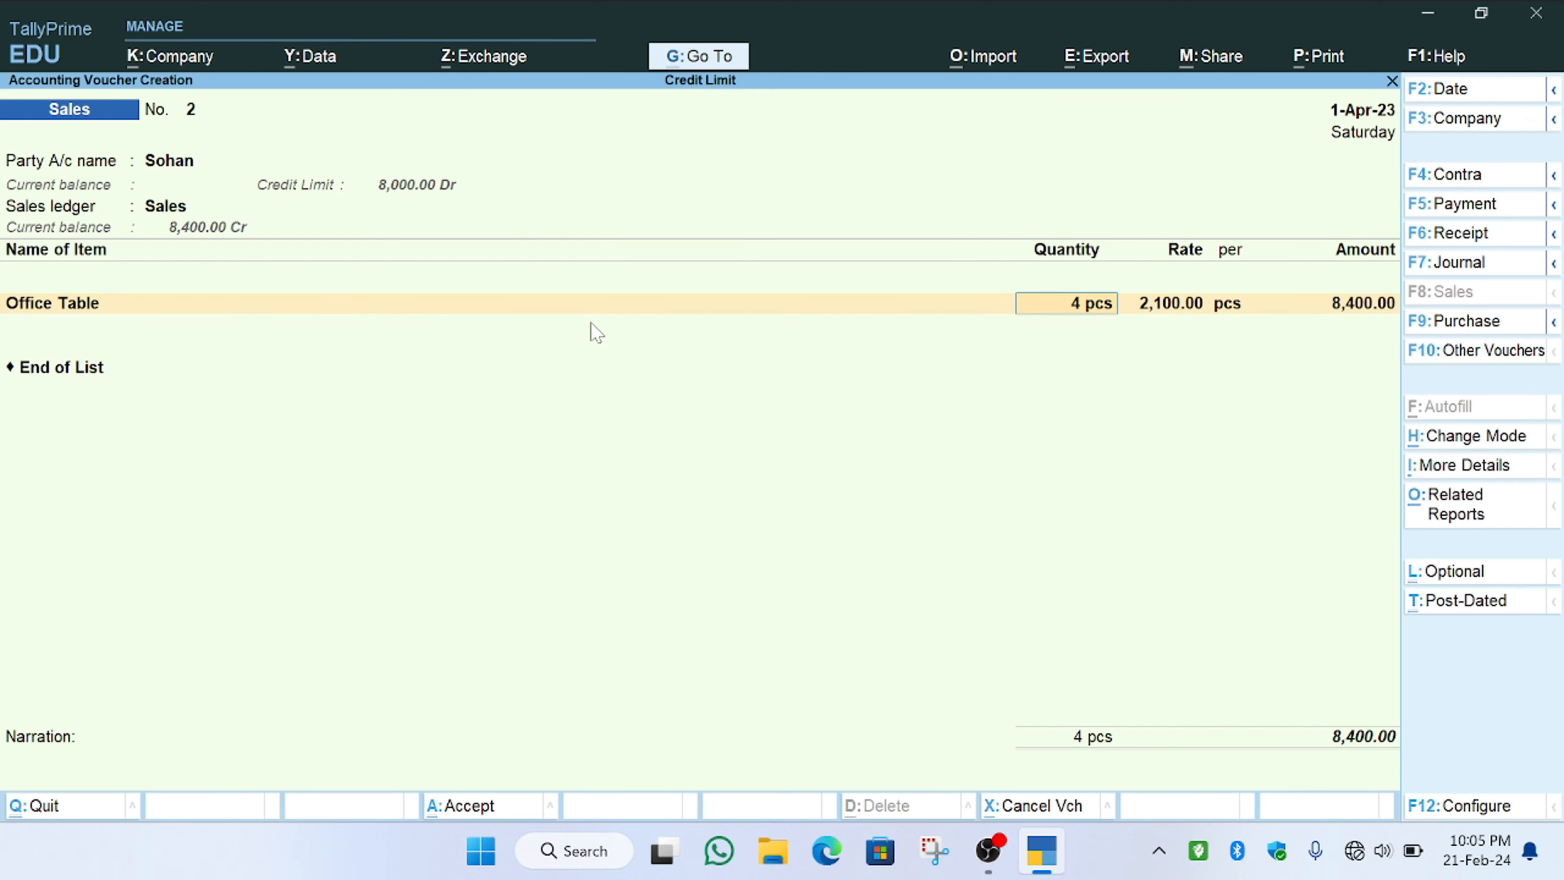
type("3")
key("Return")
key("Return")
key("Return")
key("Return")
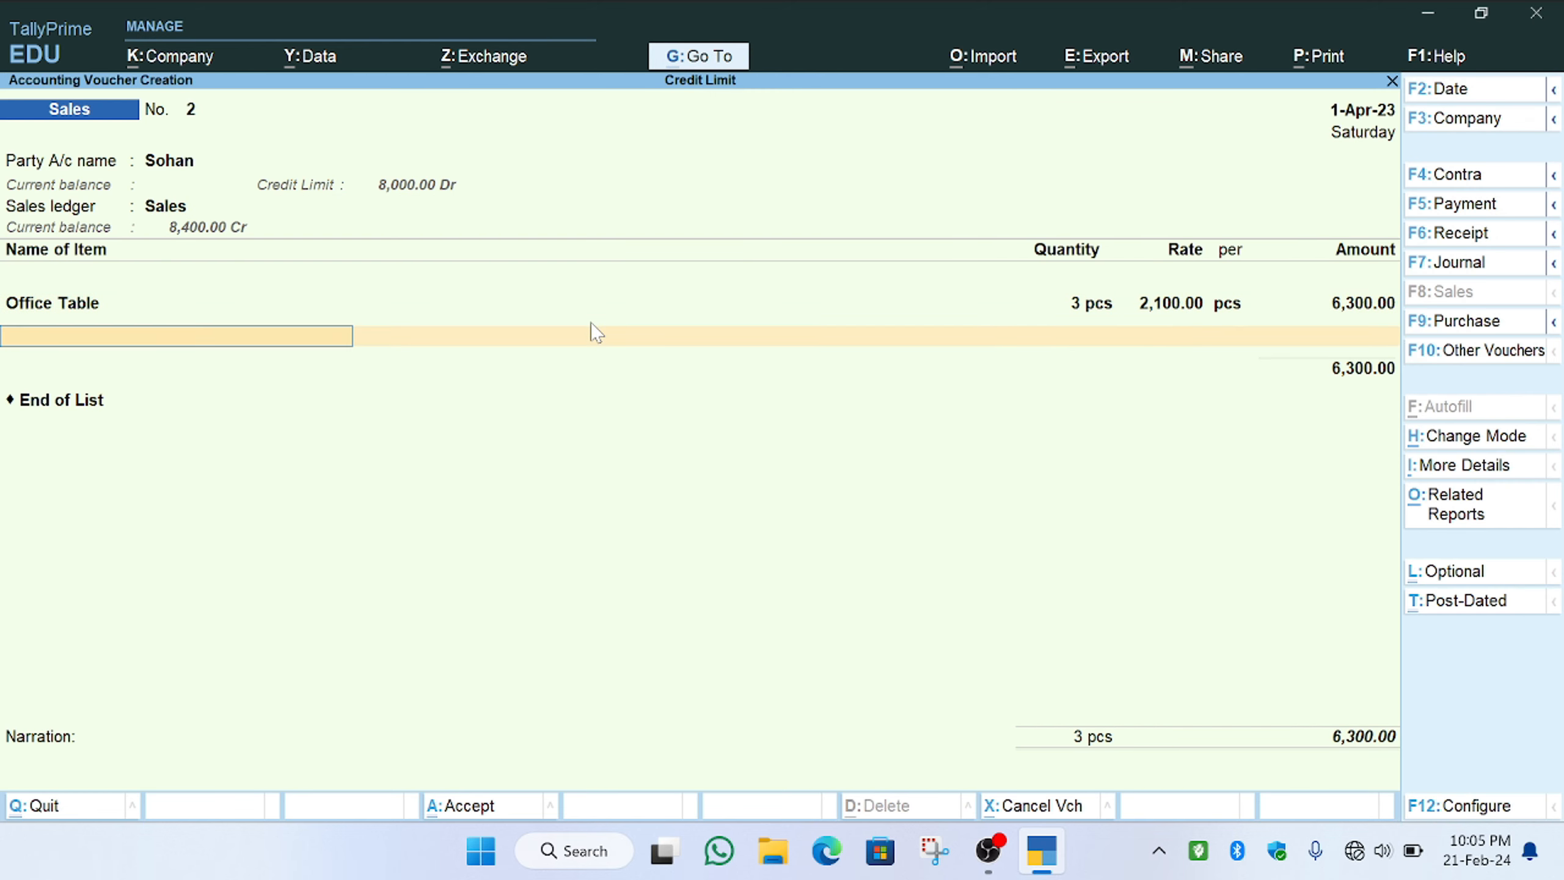
Allocate the 3-piece sale to new bill reference 2 and accept sales voucher 2 without a narration
key("Return")
key("Return")
key("Return")
key("Return")
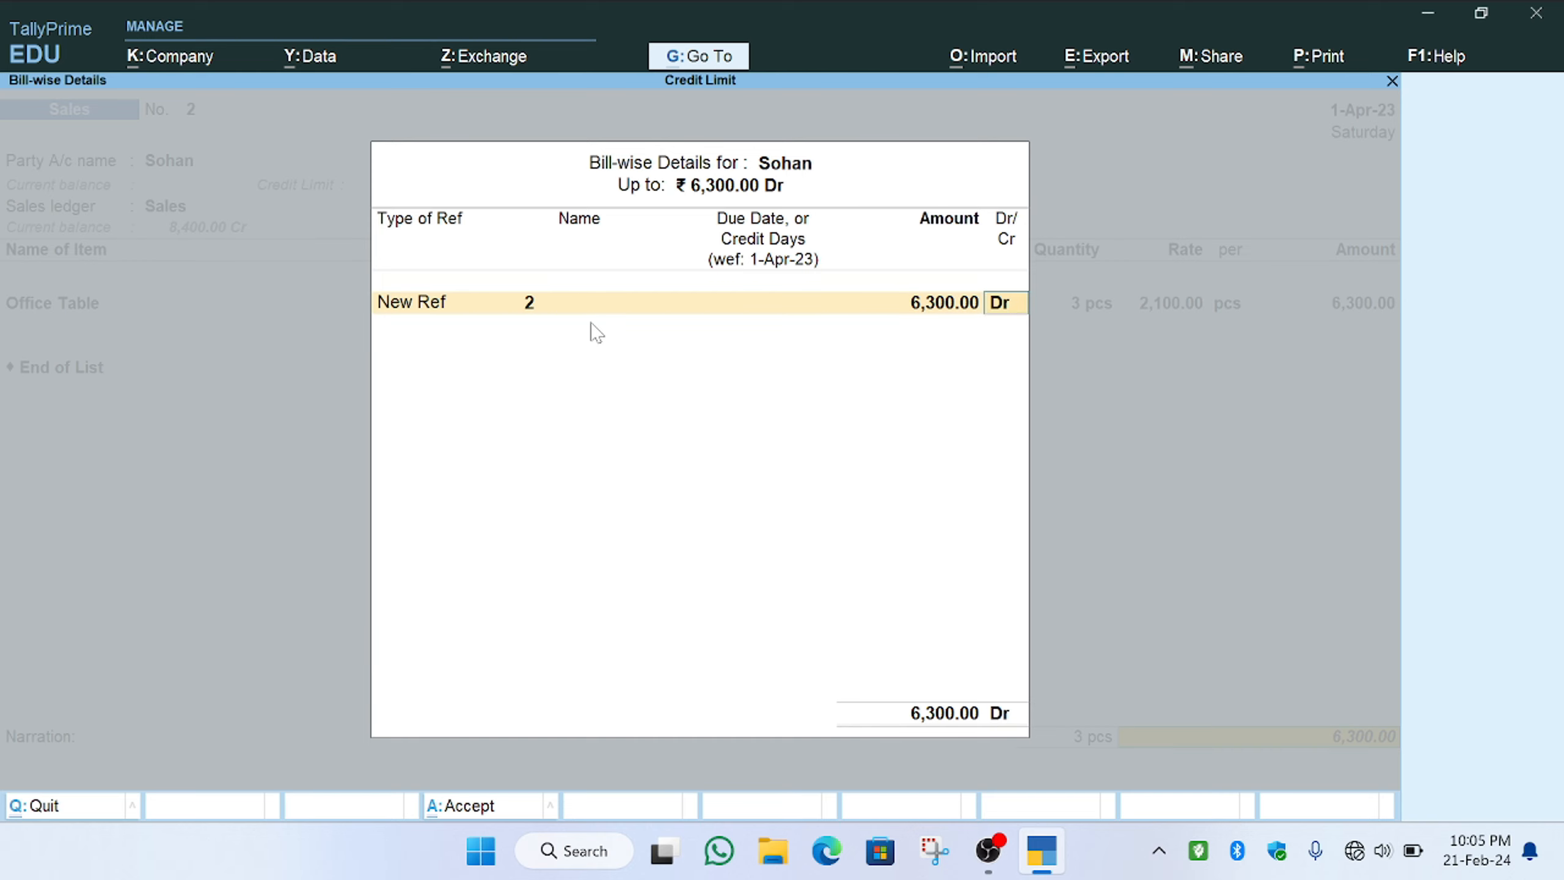
key("Return")
key("Return")
key("Return")
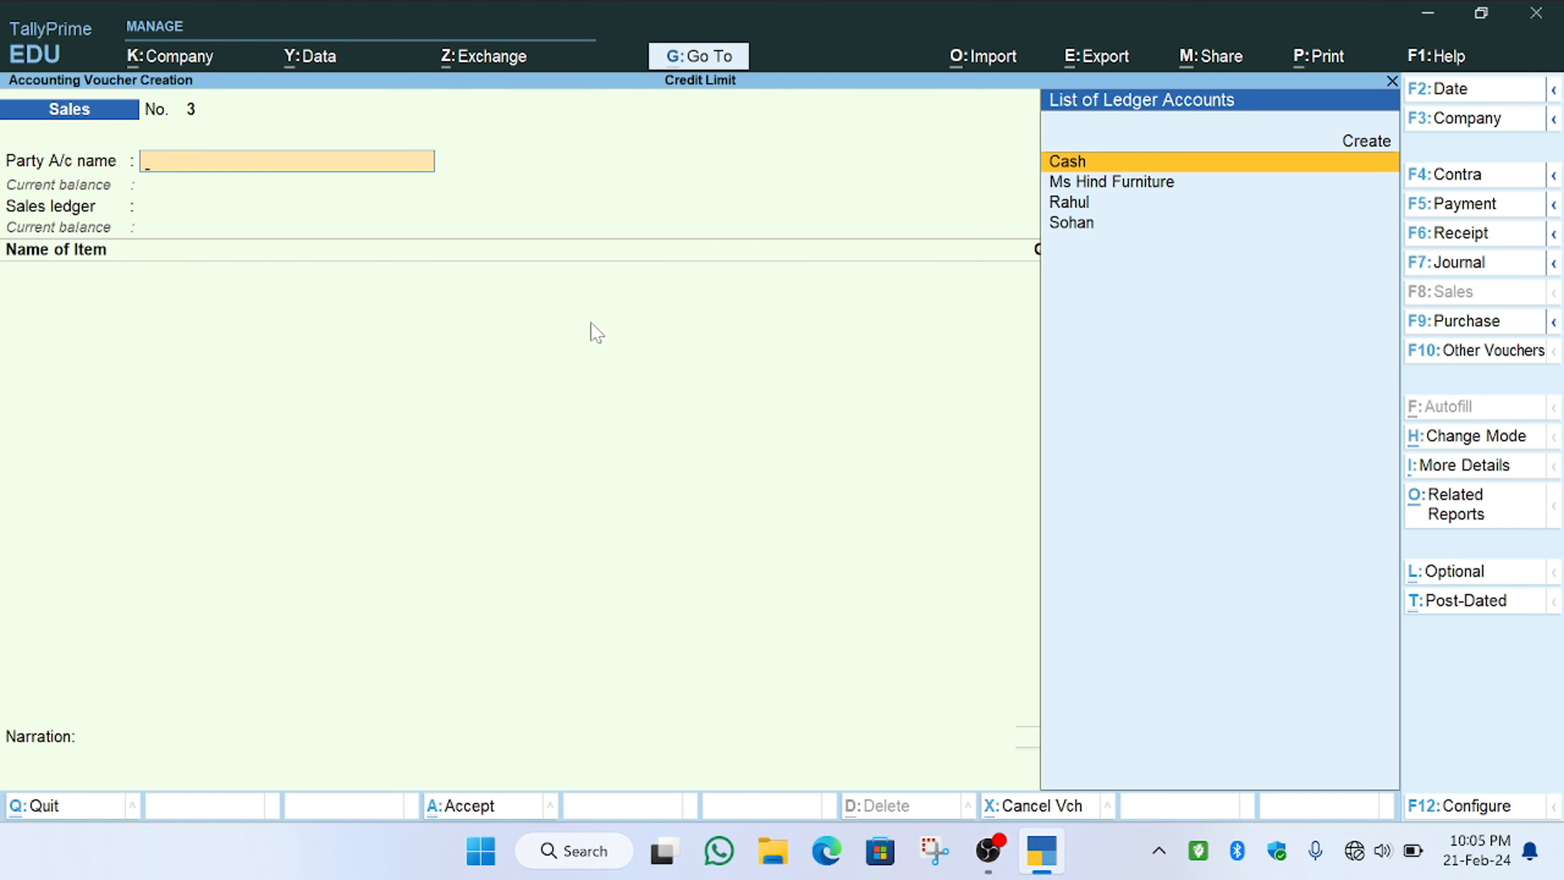
Check the current balance of the customer with the 8,000 credit limit through the party field of sales voucher 3
key("Down")
key("Down")
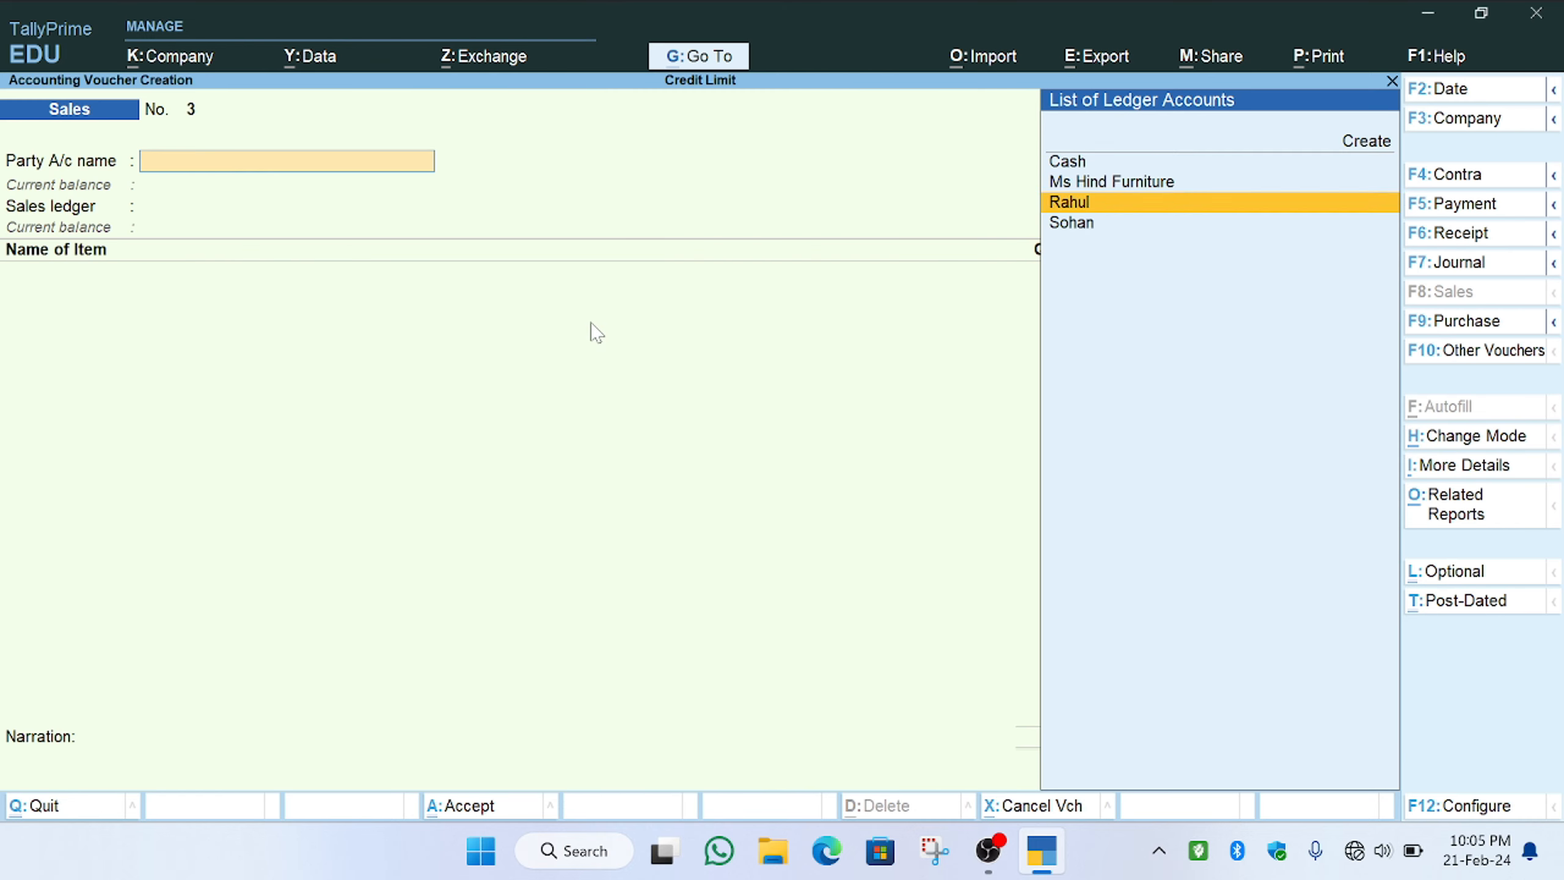
key("Down")
key("Return")
key("Escape")
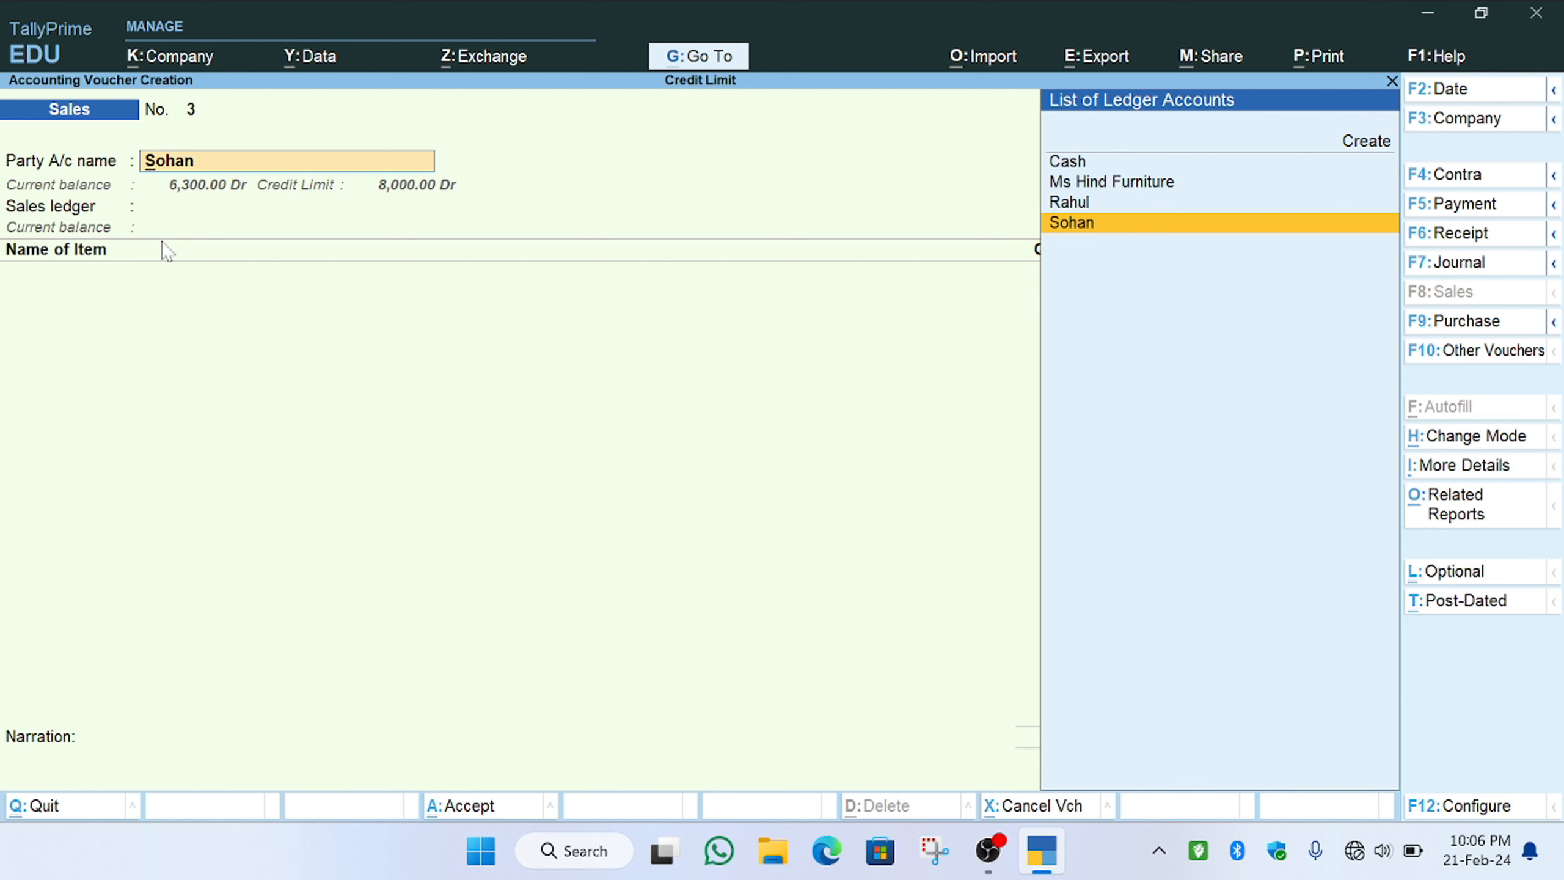
Start receipt voucher 1 and credit 6,000 to the customer with the 8,000 credit limit
key("F6")
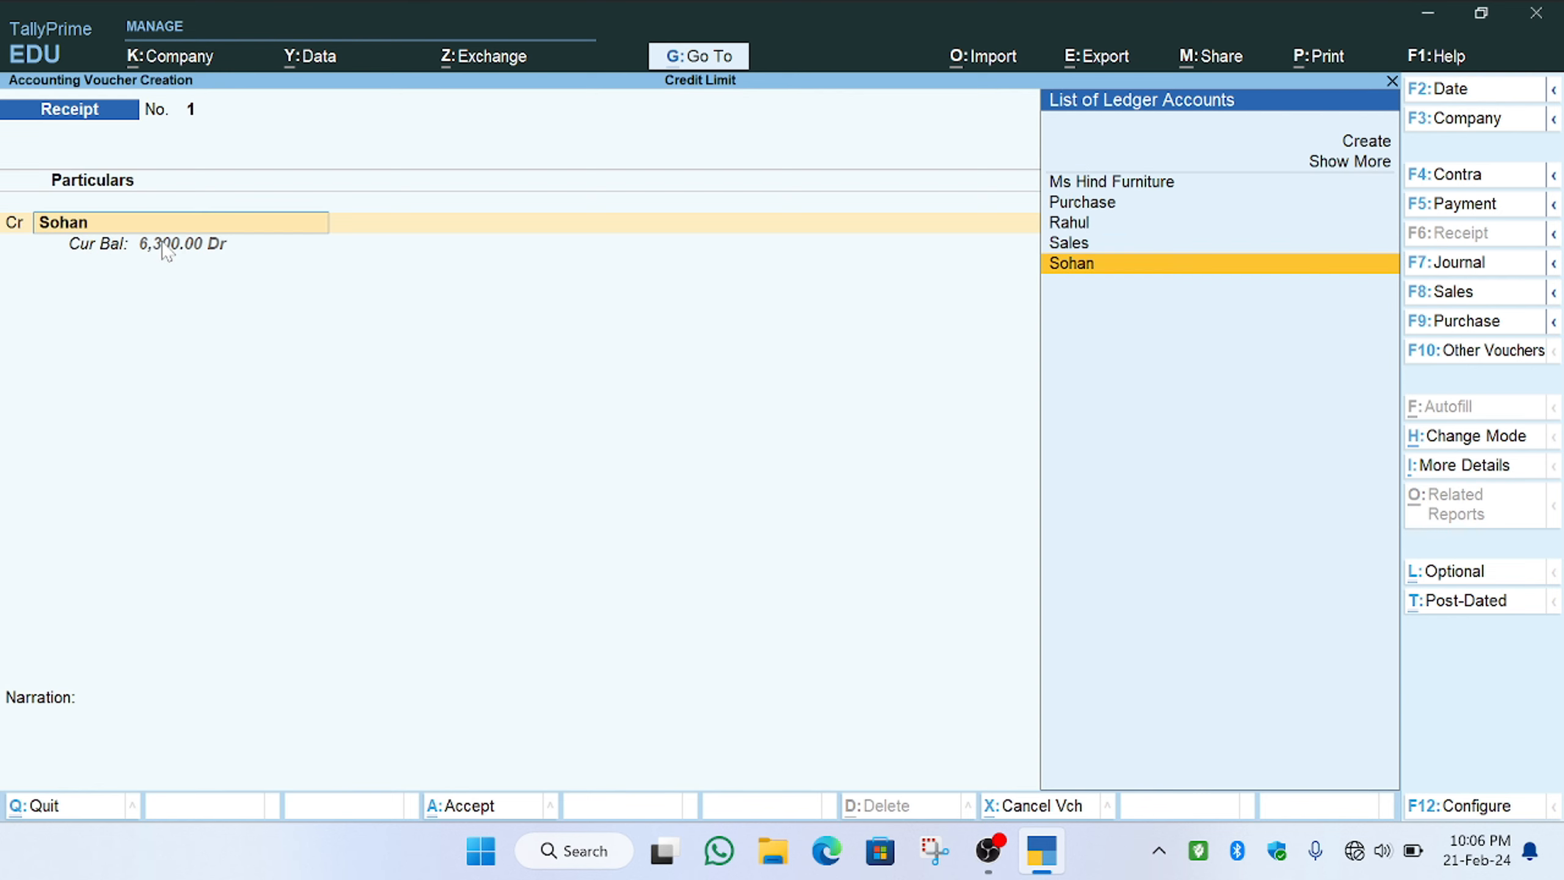
key("Return")
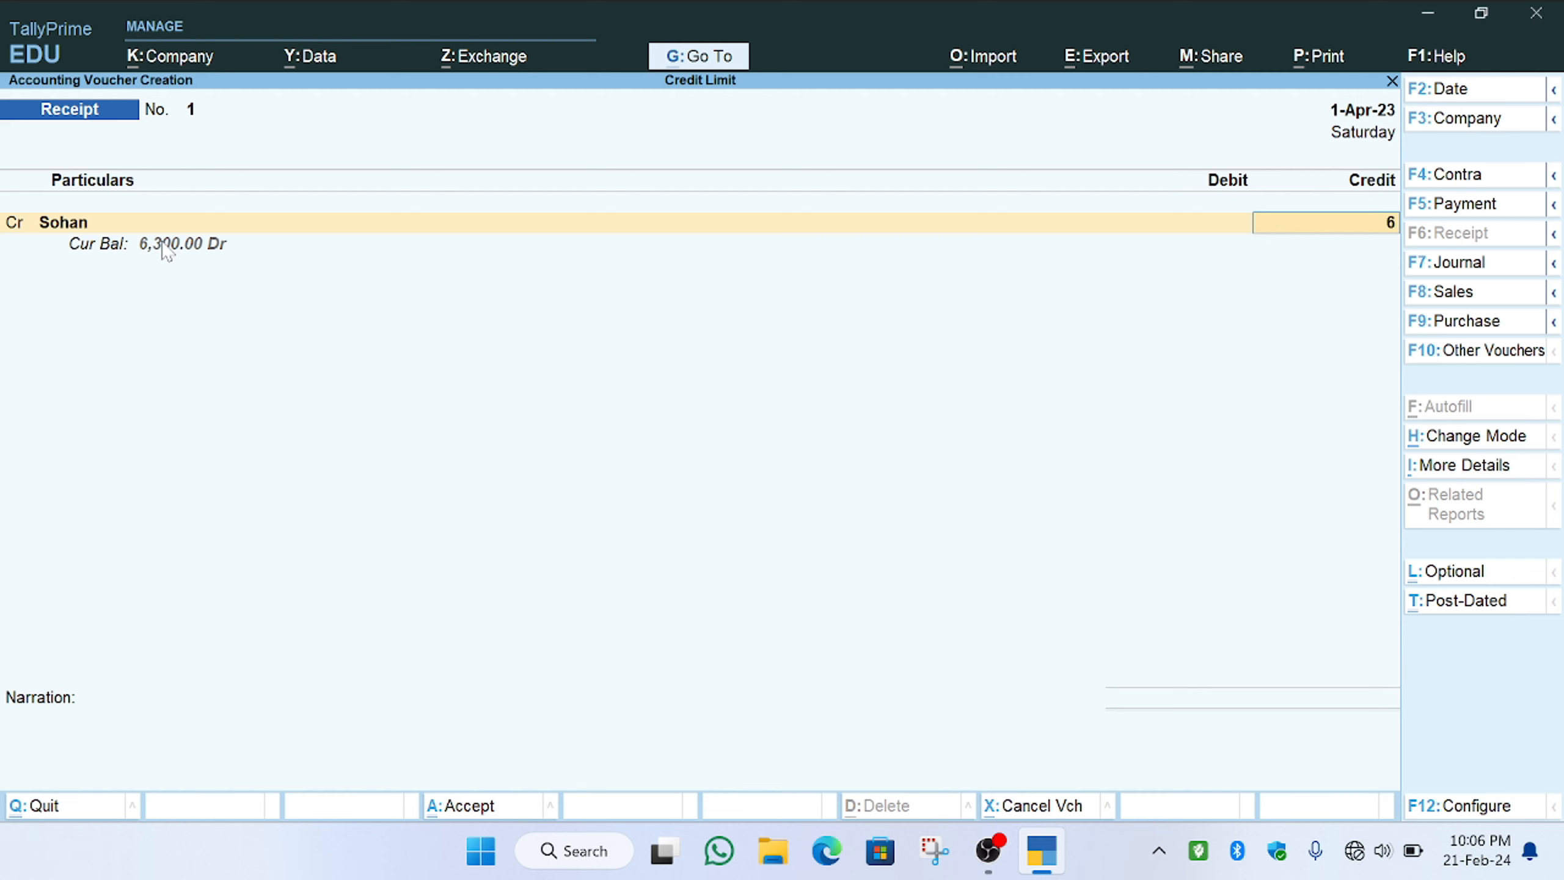
type("63")
type("00")
key("BackSpace")
key("BackSpace")
key("BackSpace")
type("000")
key("Return")
Allocate the 6,000 receipt against bill reference 2, debit Cash, and accept receipt voucher 1 without a narration
key("Return")
key("Return")
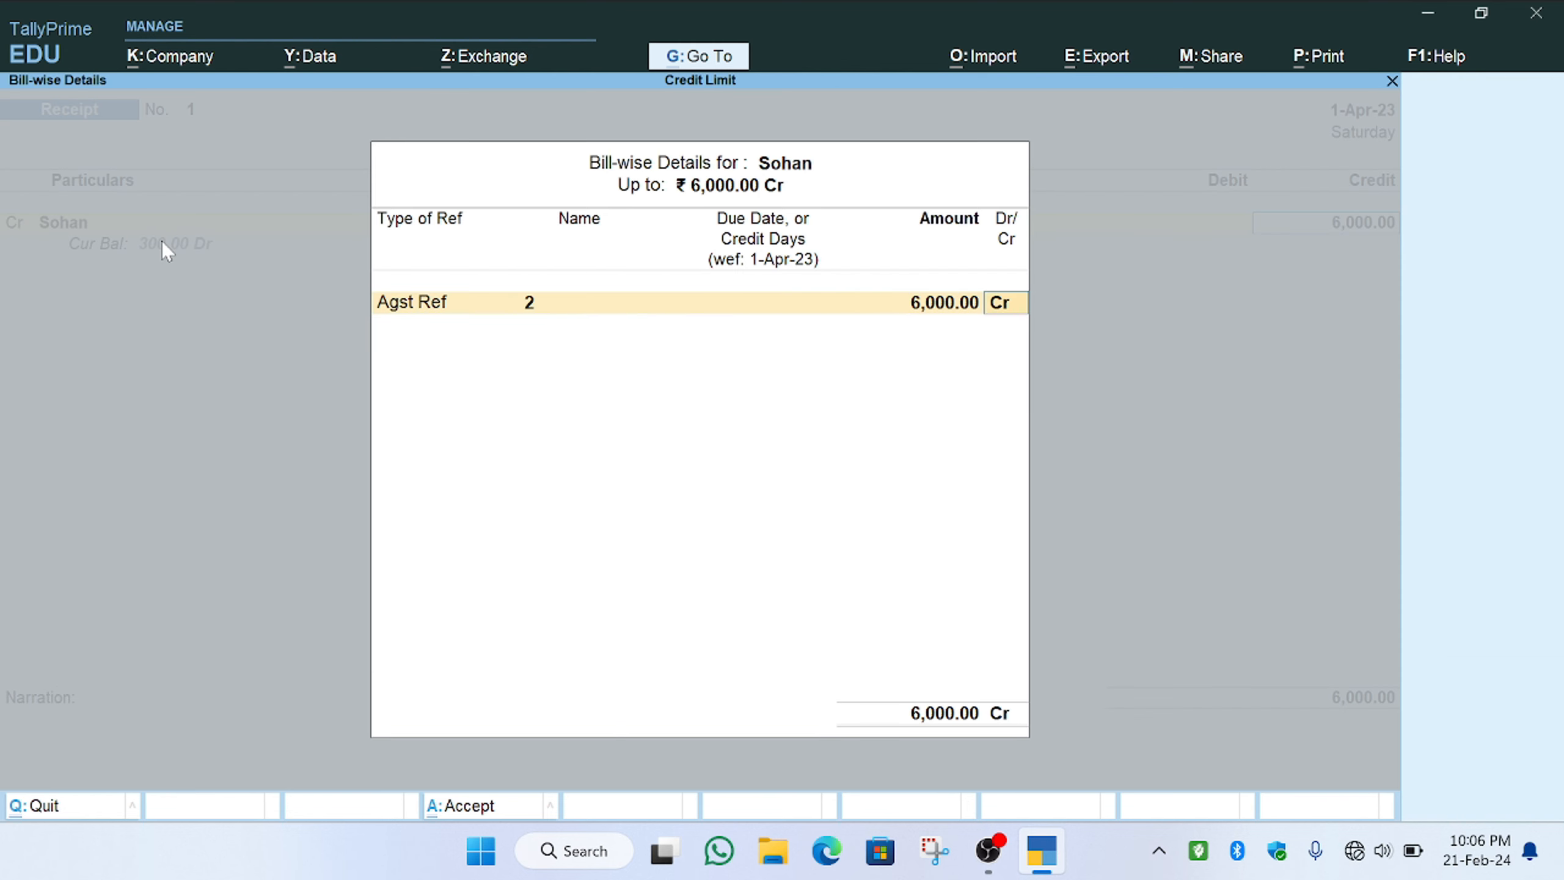
key("Return")
key("Return")
key("Return")
key("Return")
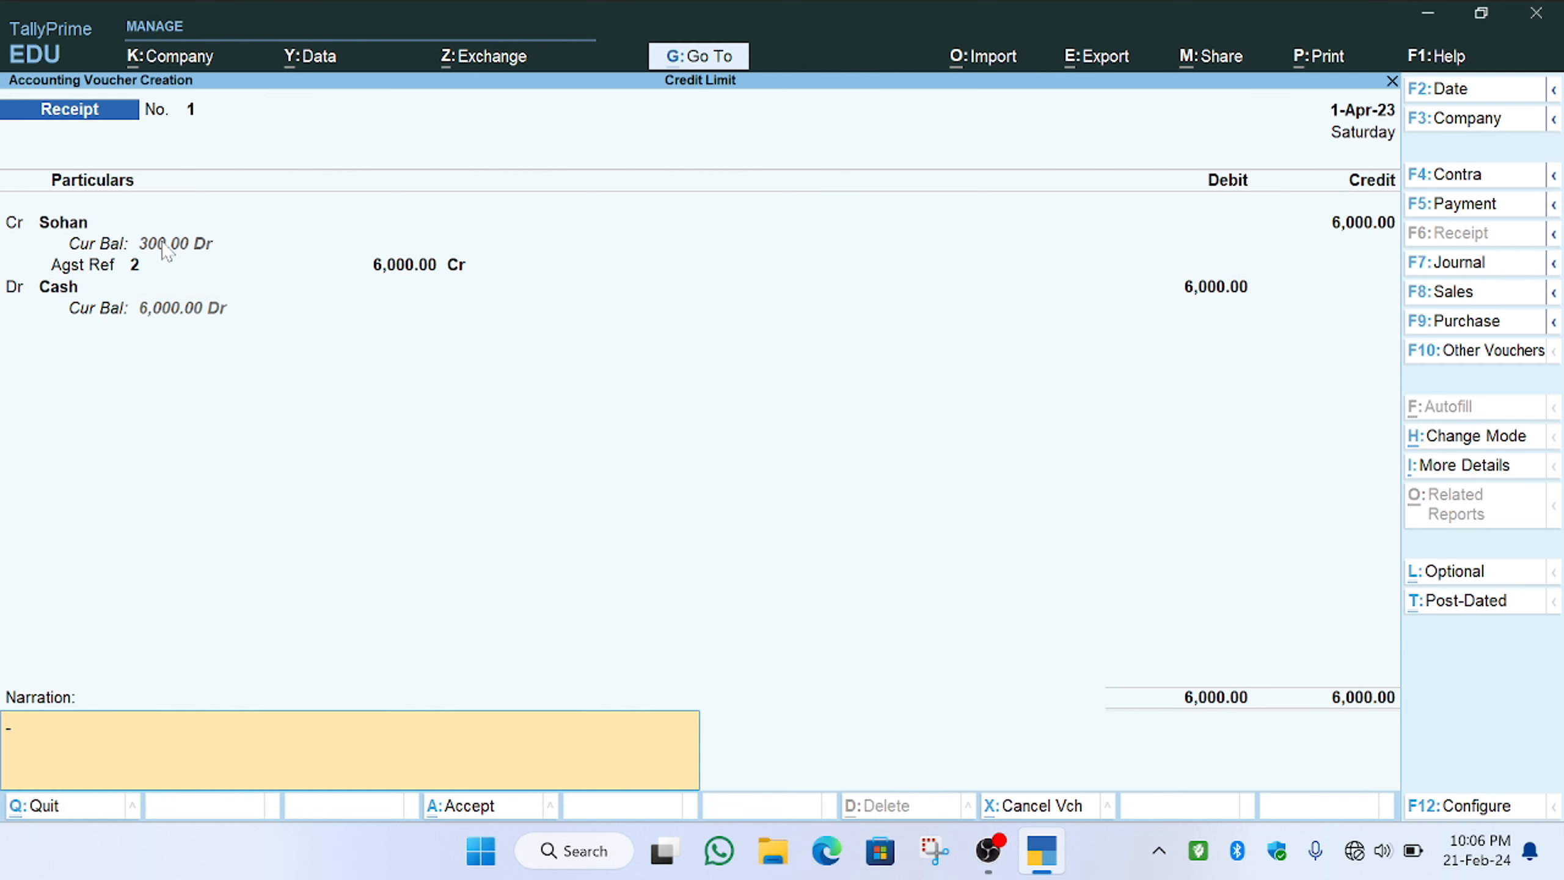
key("Return")
In receipt voucher 2, credit 8,400 to the customer with the 10,000 credit limit, allocated against bill reference 1
key("Down")
key("Down")
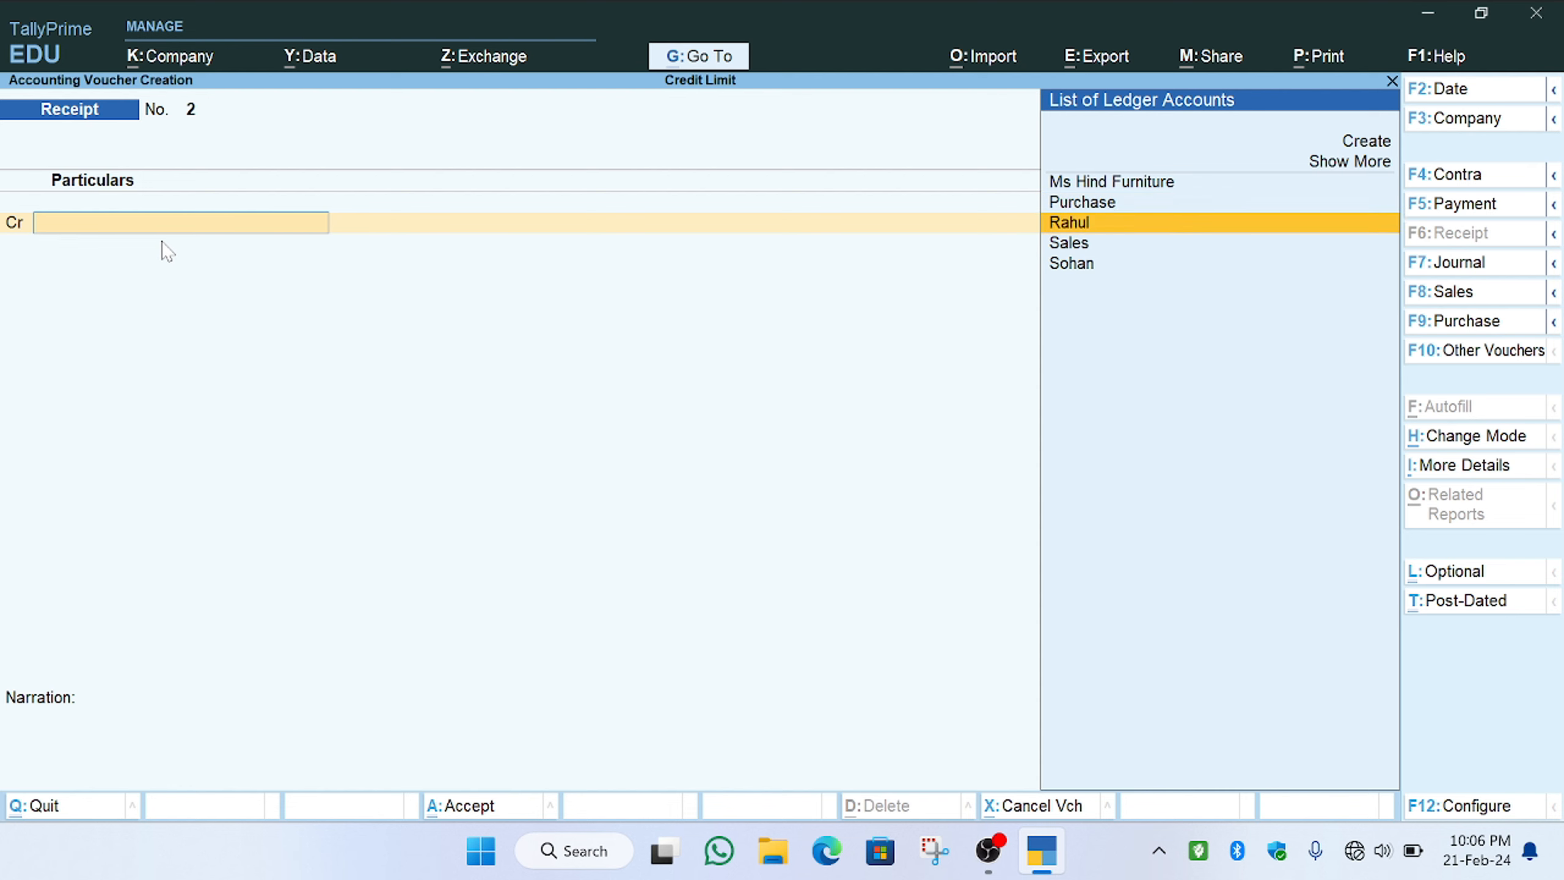
key("Return")
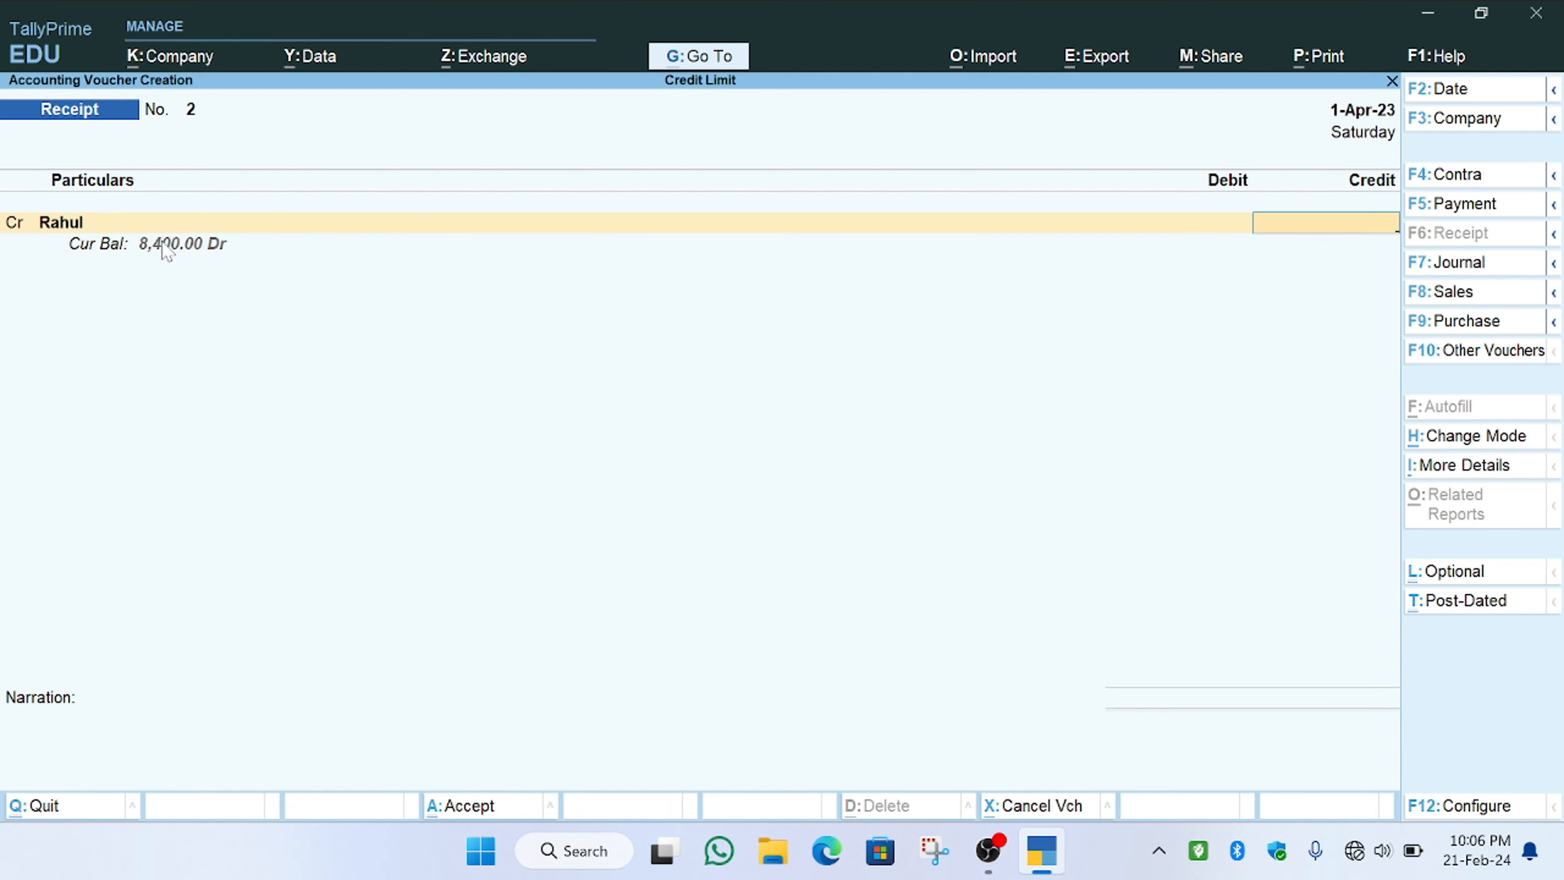
type("8,400")
key("Return")
key("Return")
key("Return")
key("Return")
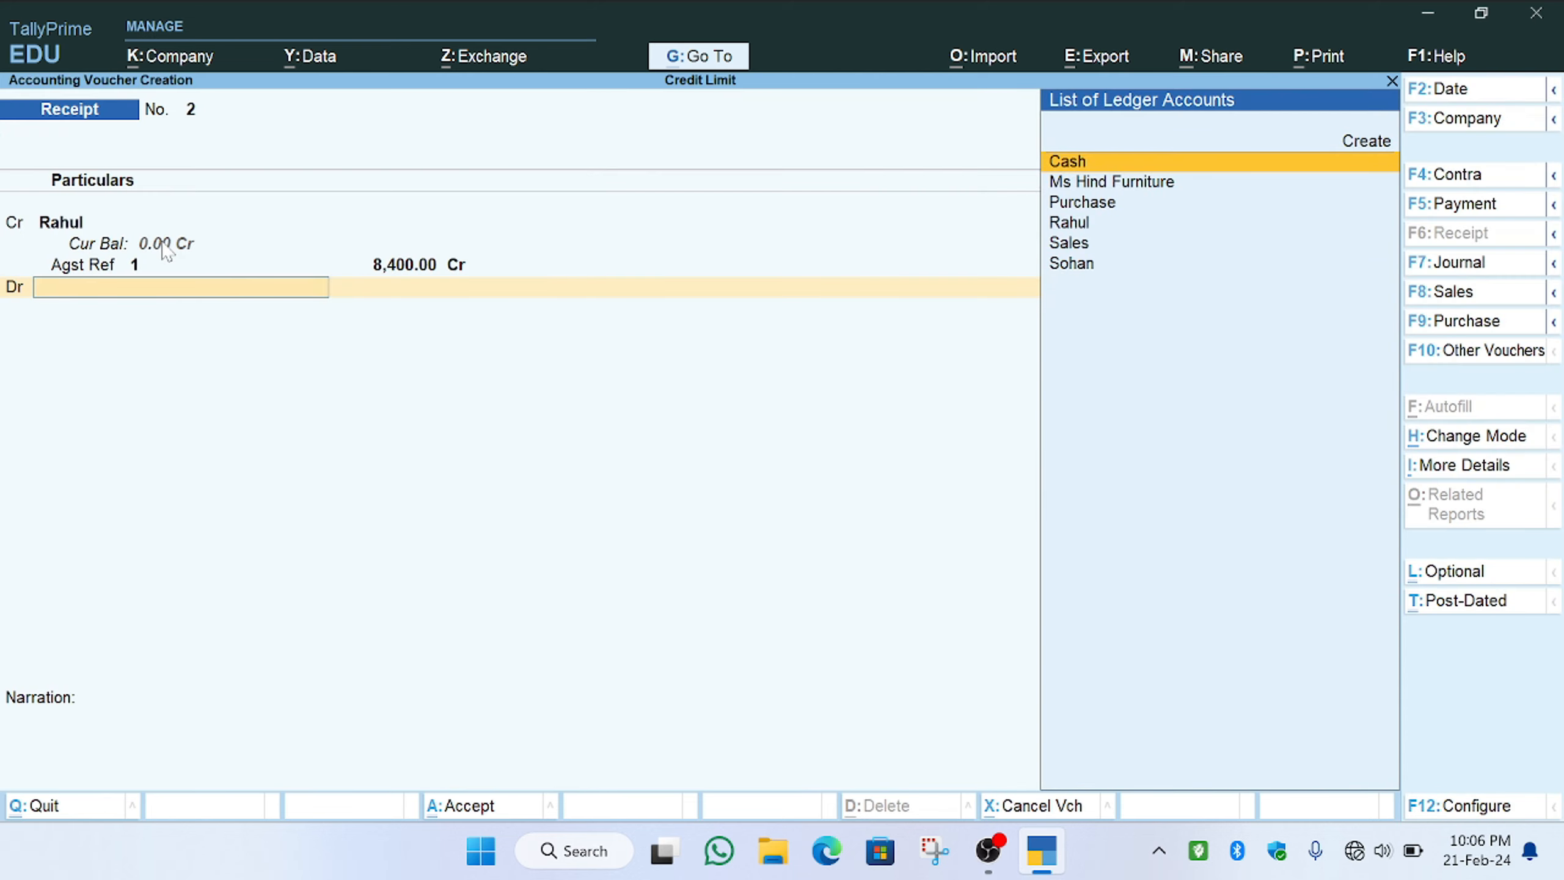
Debit the 8,400 to Cash and accept receipt voucher 2 without a narration
key("Return")
key("Return")
key("Return")
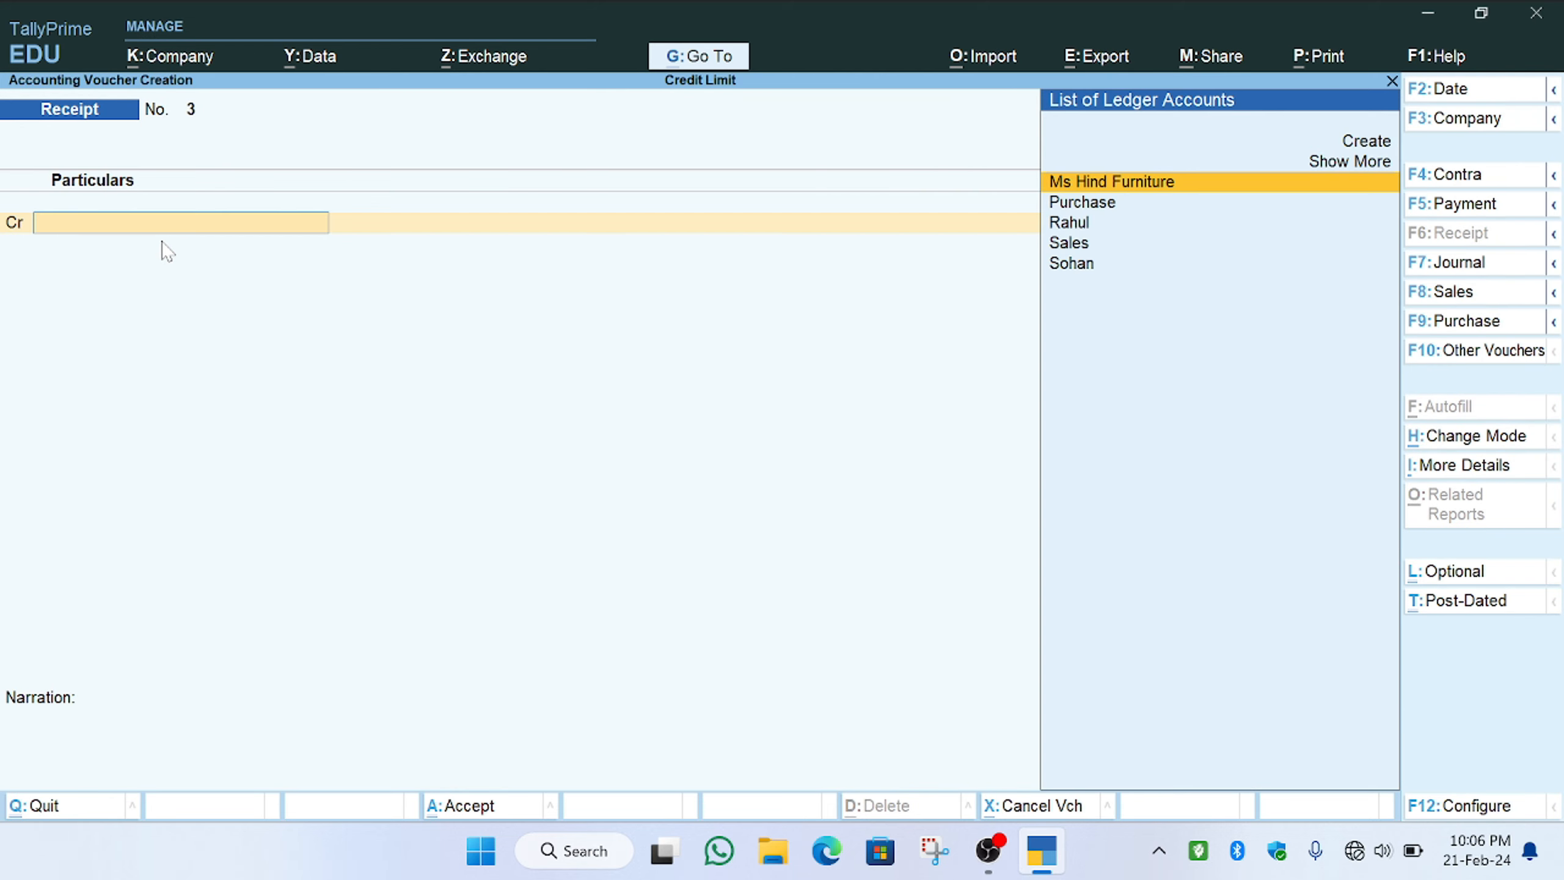
Return to sales voucher 3 and check the current balance of the customer with the 10,000 credit limit
key("F1")
key("Escape")
key("Escape")
key("y")
key("Return")
key("F8")
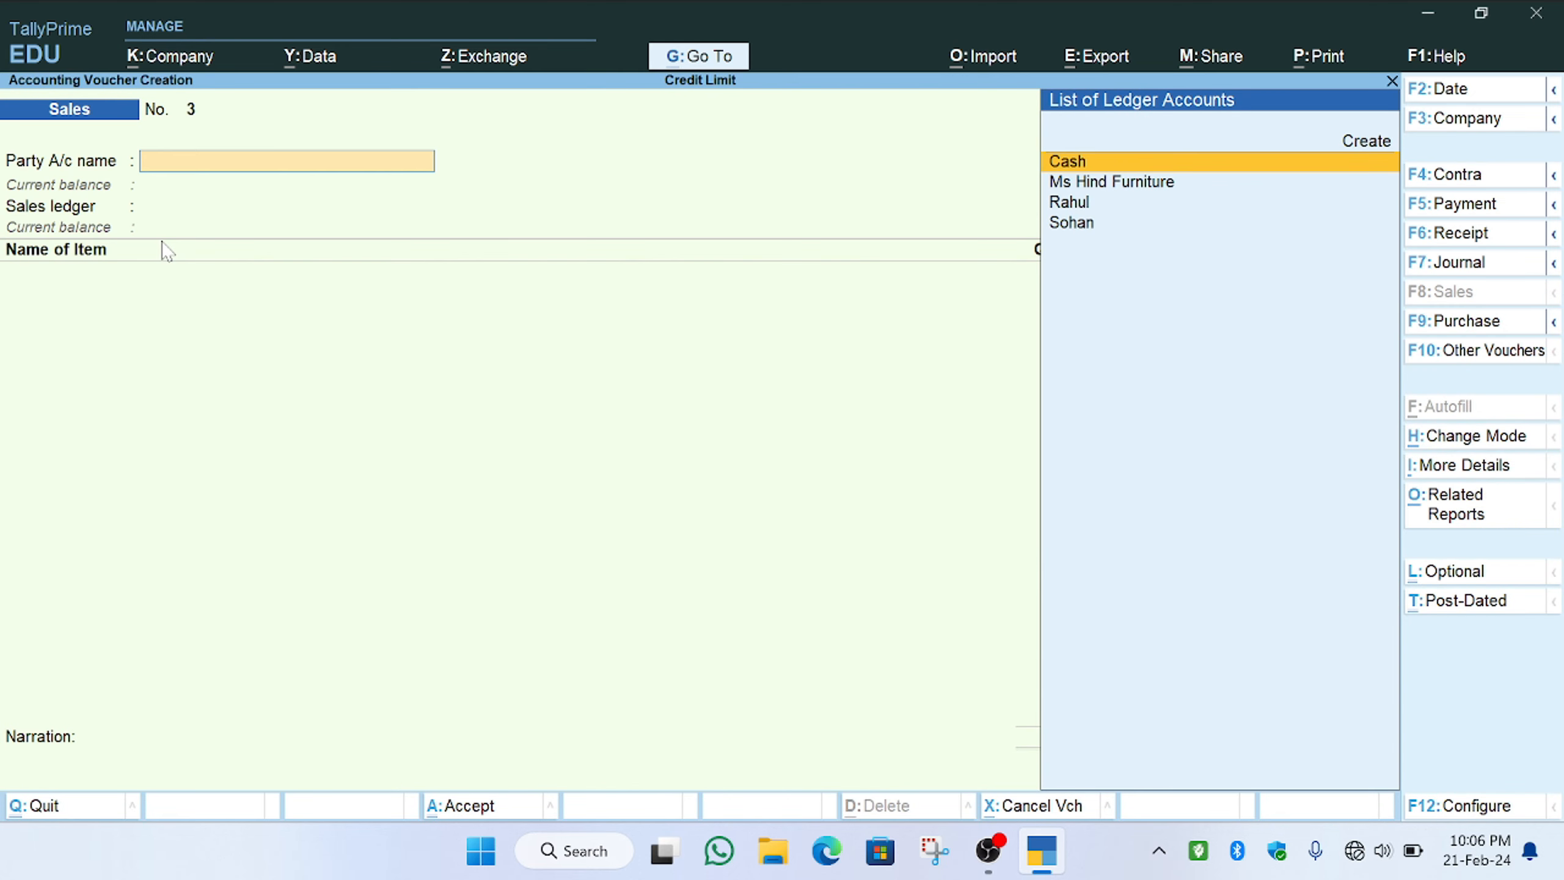
key("Down")
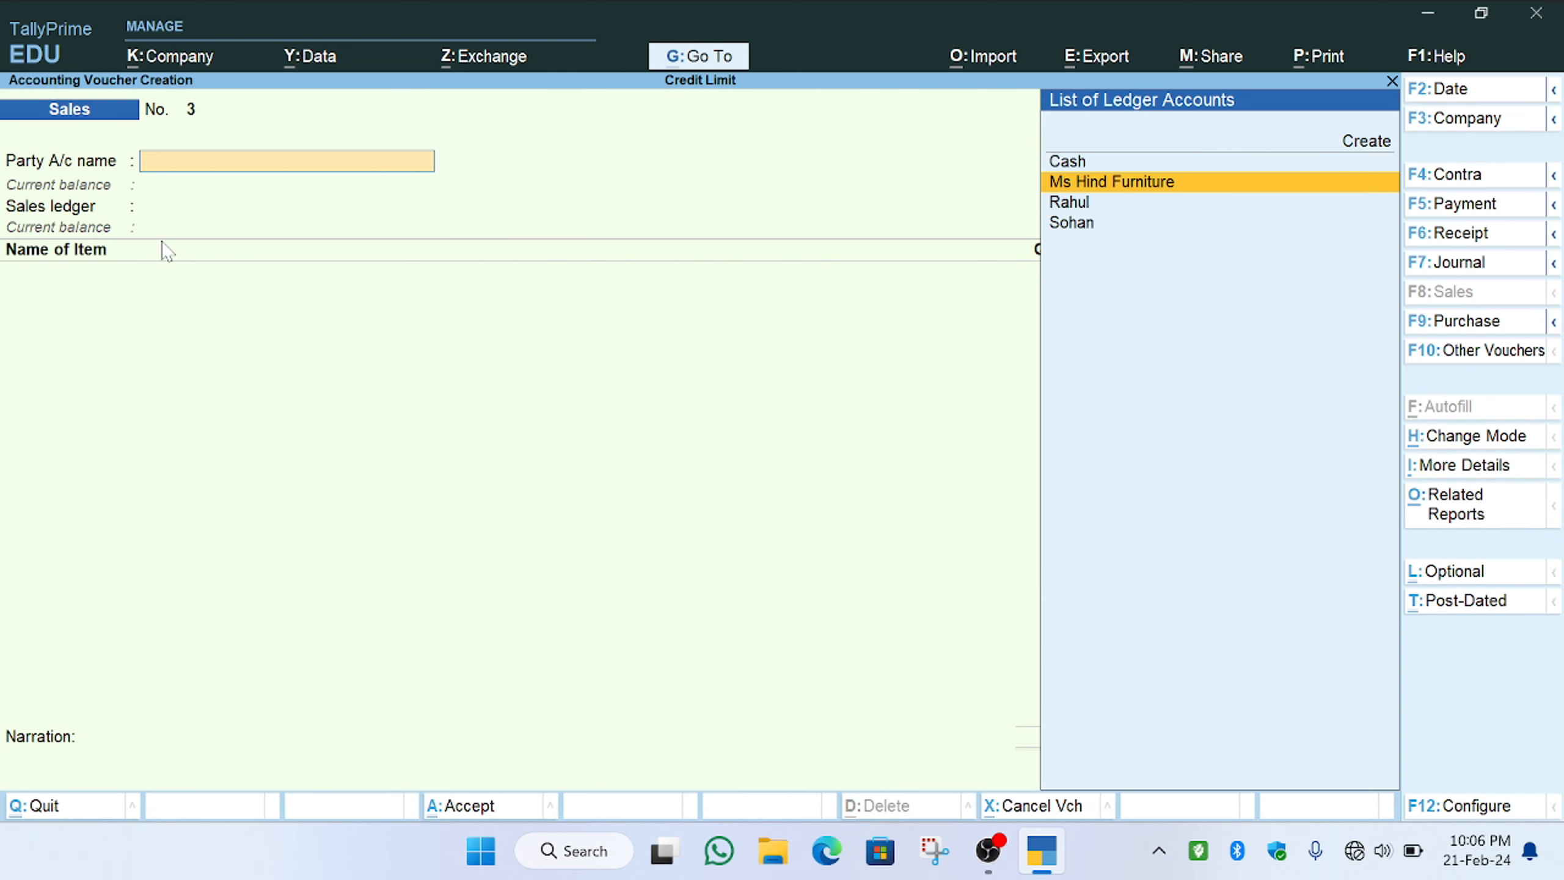
key("Up")
key("Down")
key("Down")
key("Return")
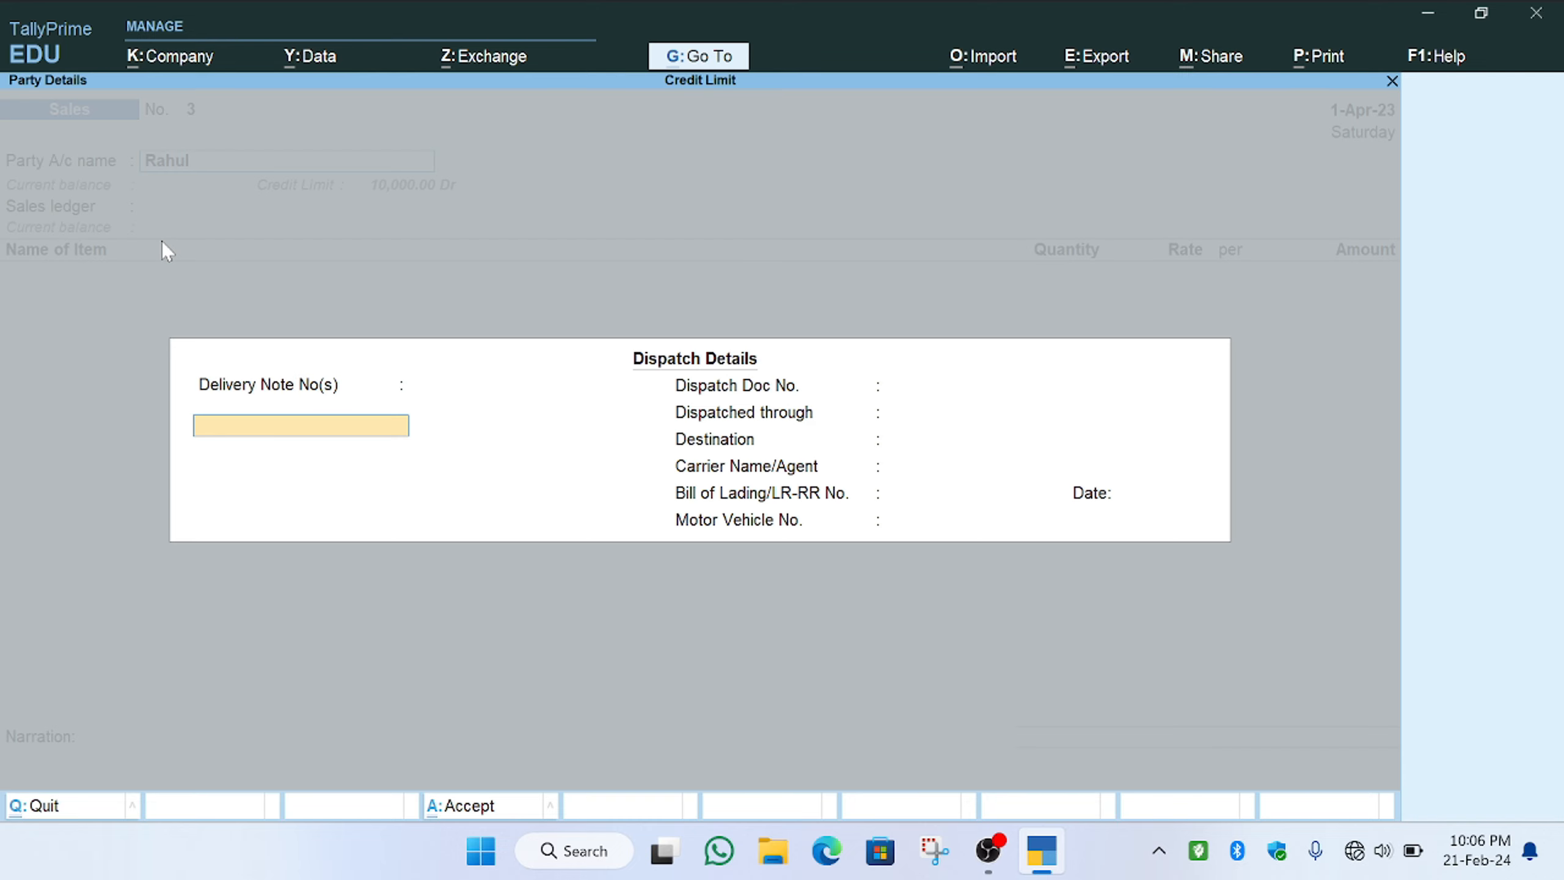
key("Escape")
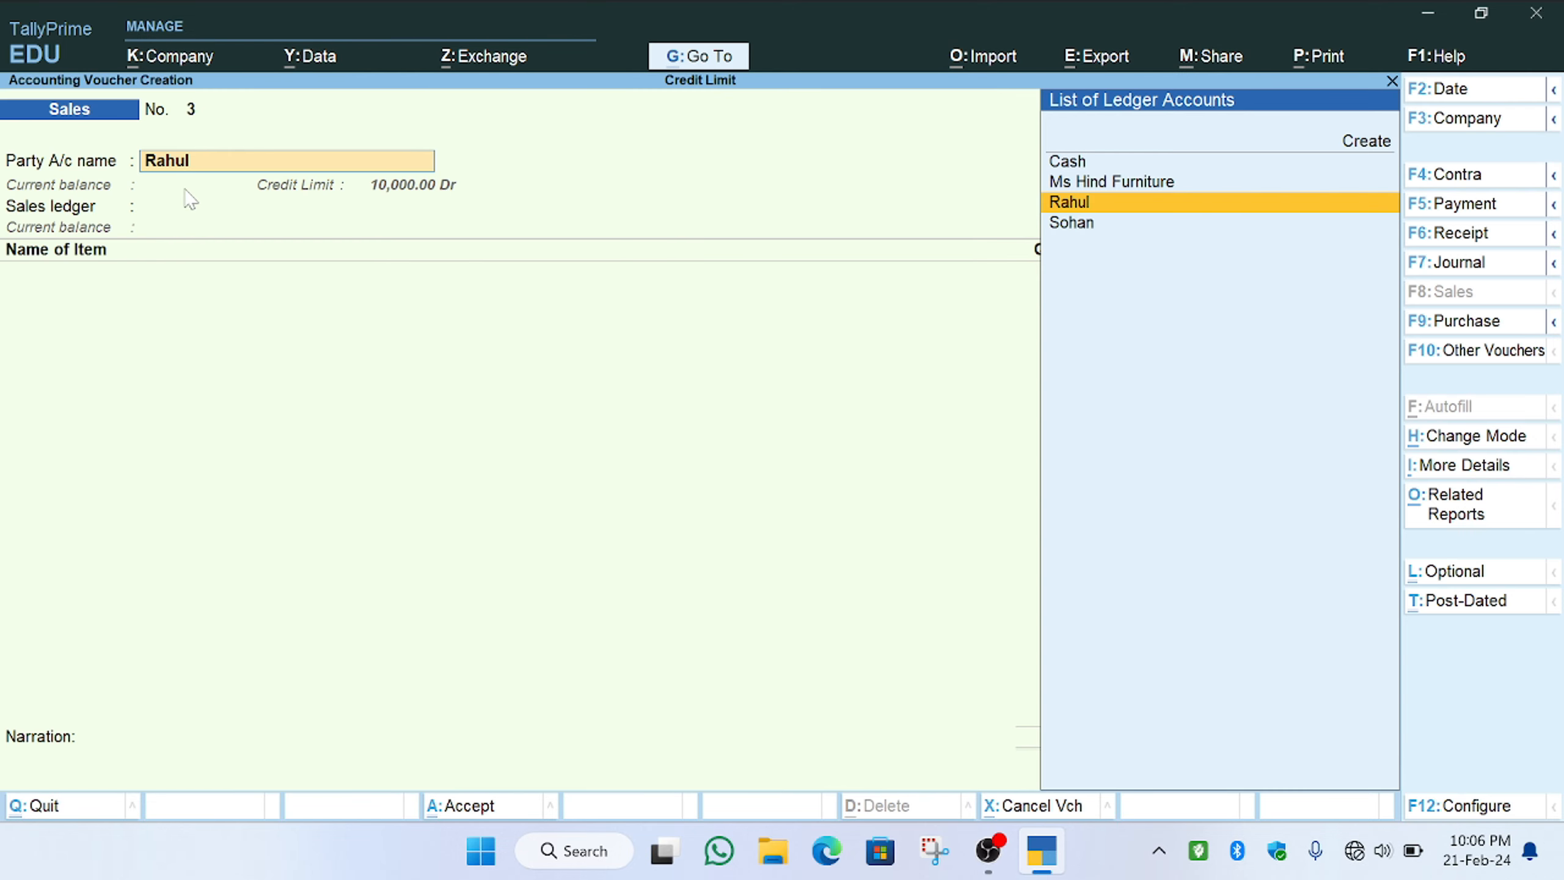
Choose the customer with the 8,000 credit limit as the party and check that customer's current balance
key("Down")
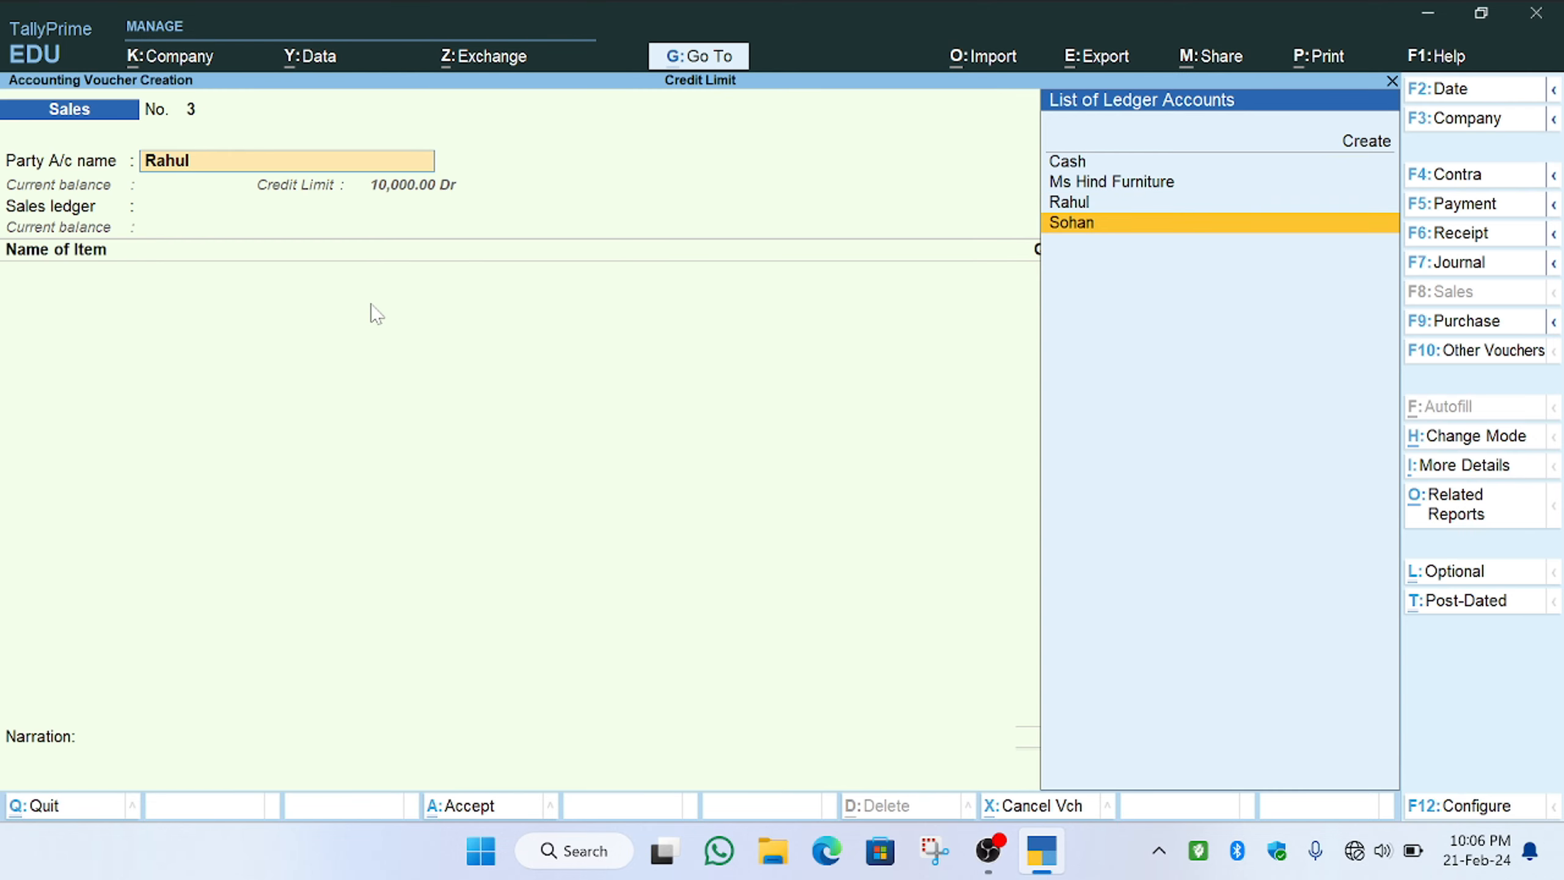
key("Return")
key("Escape")
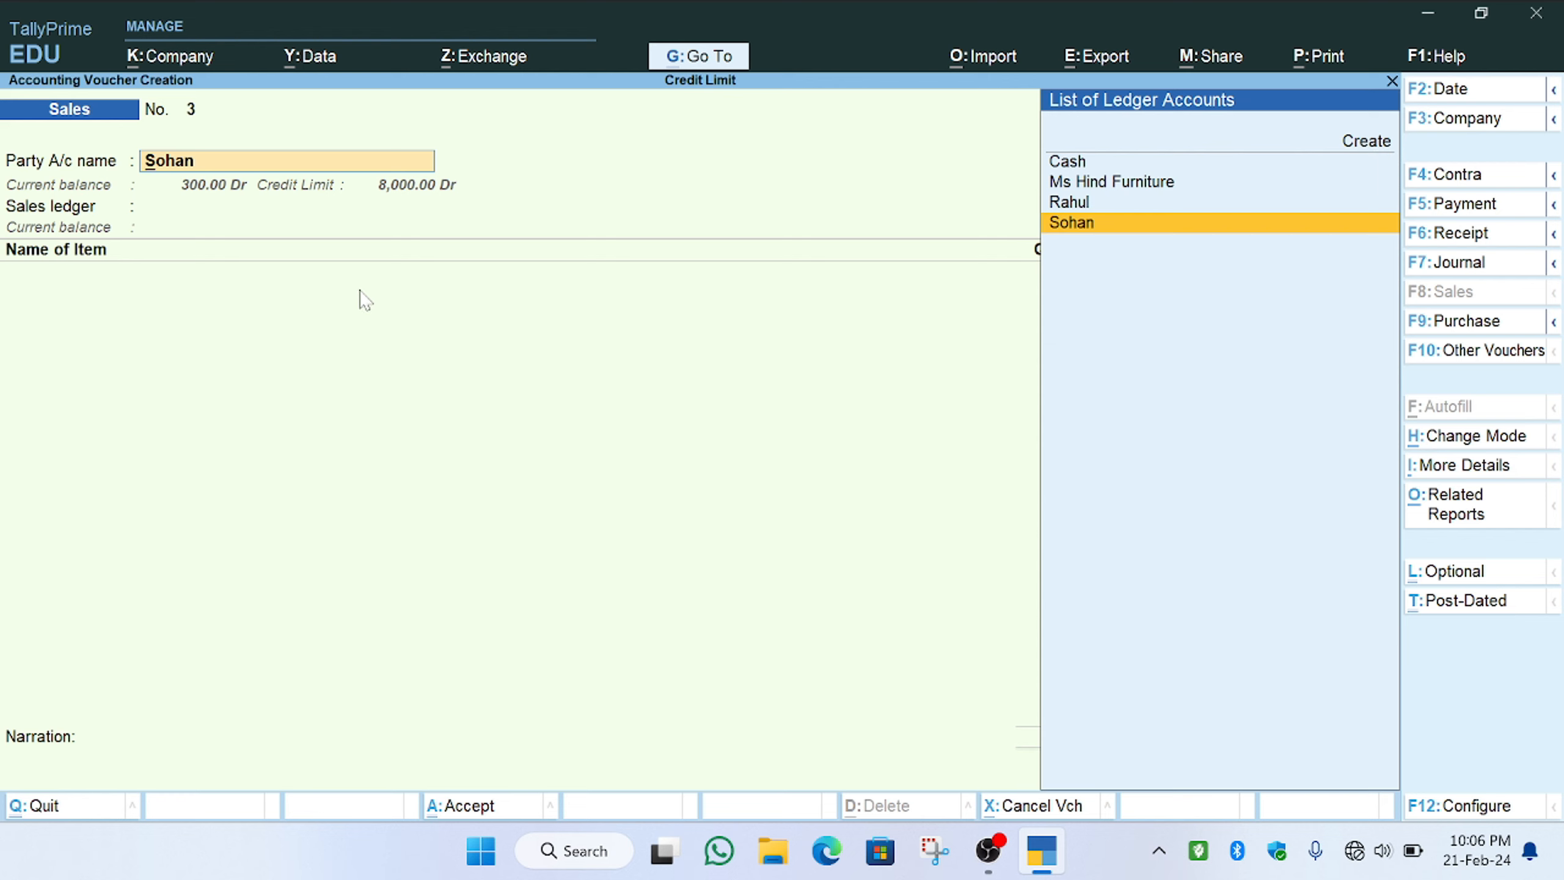